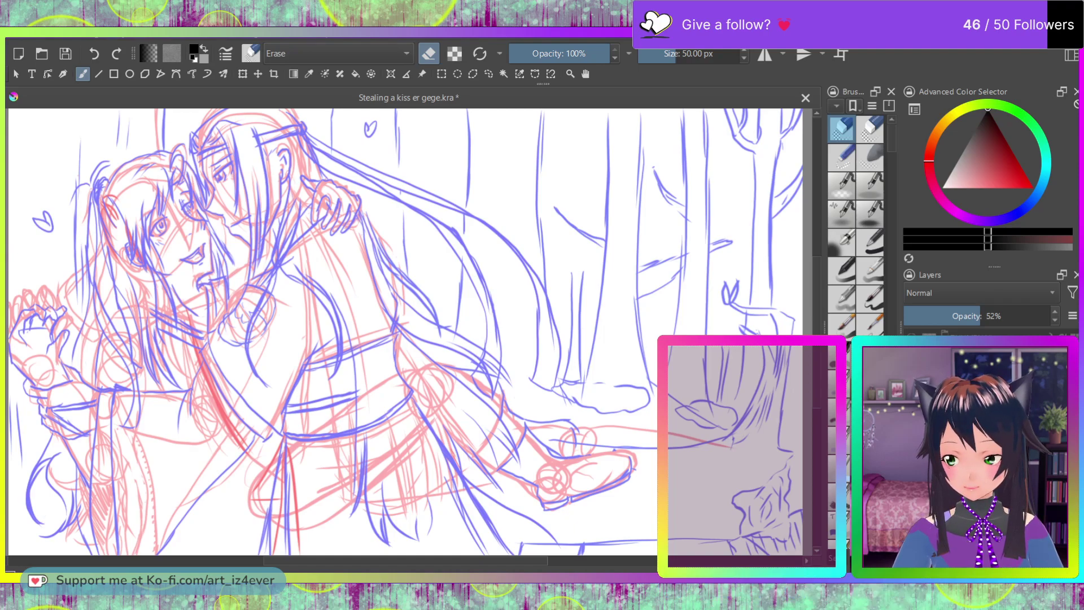
Step: Switch to the layer above and ink the taller character's eye in black with the 40 px inking brush
{"action": "key", "text": "Page_Up"}
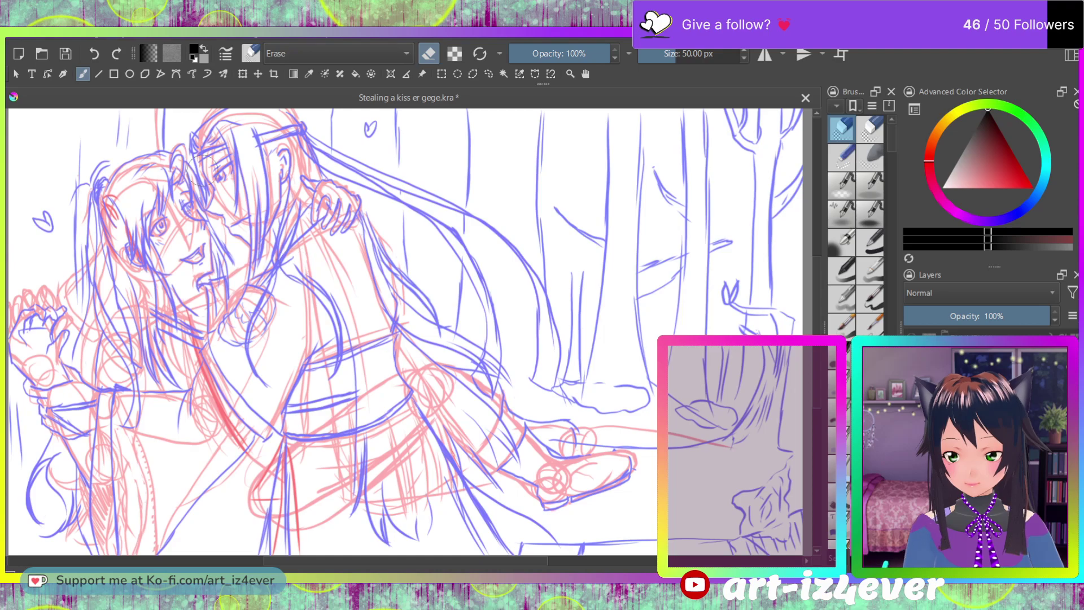
{"action": "scroll", "coordinate": [185, 137], "scroll_direction": "up", "scroll_amount": 5}
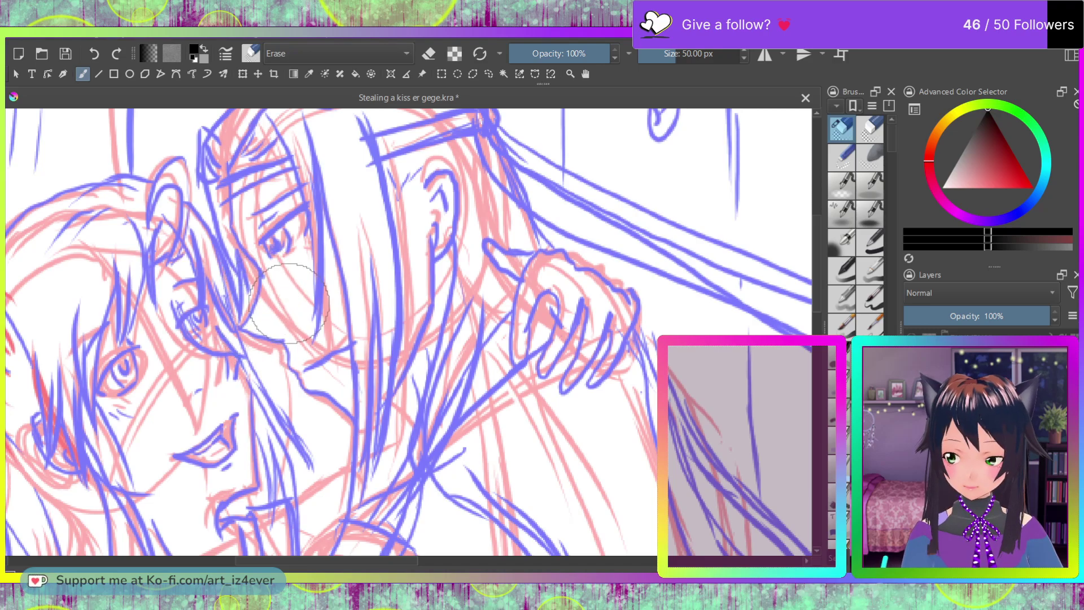
{"action": "left_click", "coordinate": [870, 297]}
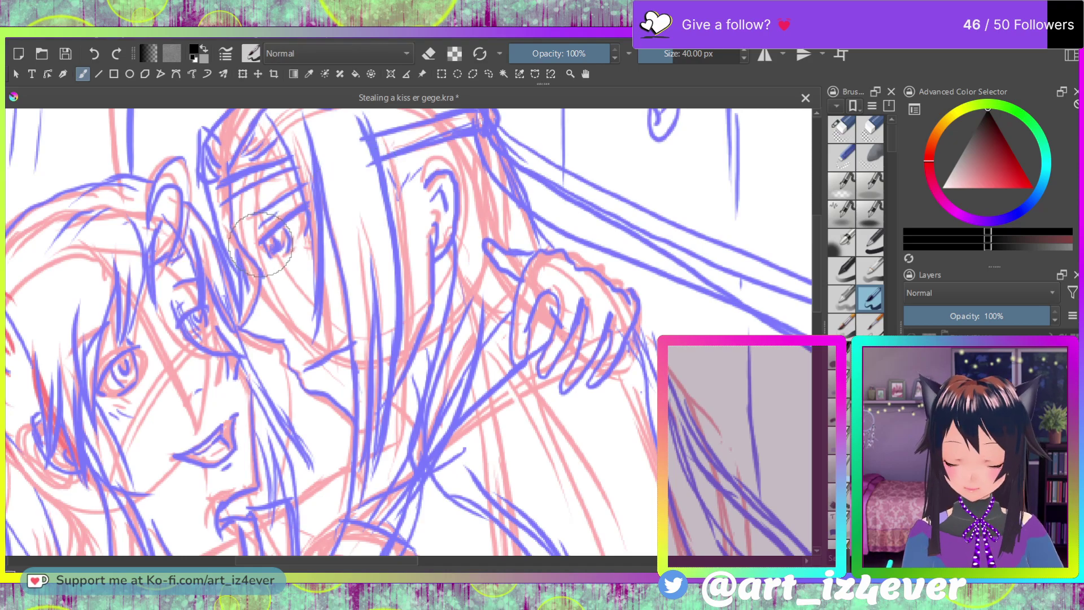
{"action": "left_click_drag", "start_coordinate": [261, 245], "coordinate": [285, 222]}
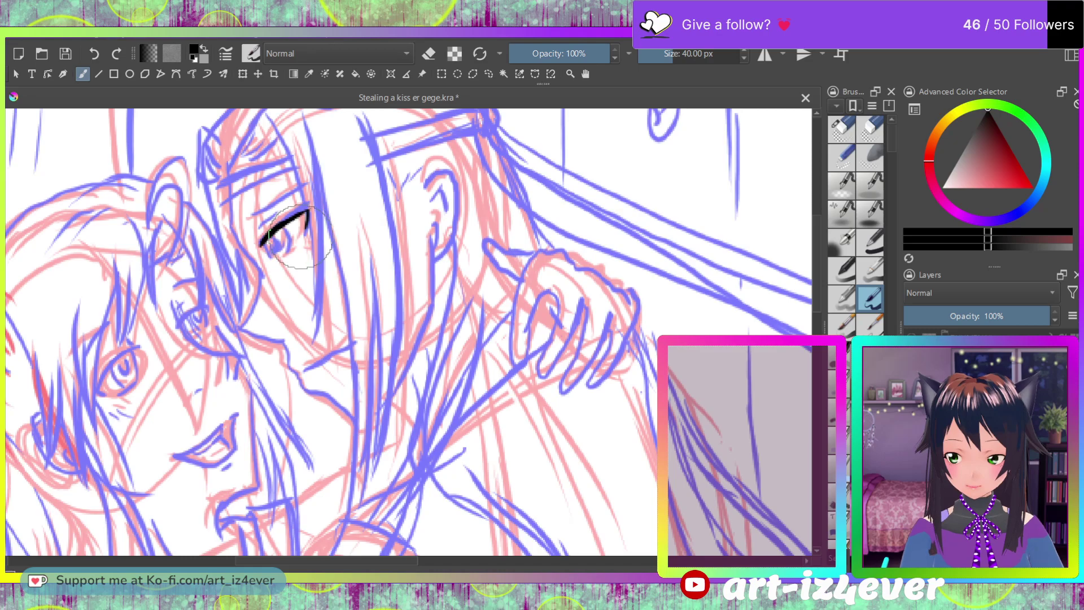
{"action": "mouse_move", "coordinate": [281, 229]}
{"action": "left_mouse_down"}
{"action": "mouse_move", "coordinate": [269, 255]}
{"action": "mouse_move", "coordinate": [264, 244]}
{"action": "left_mouse_up"}
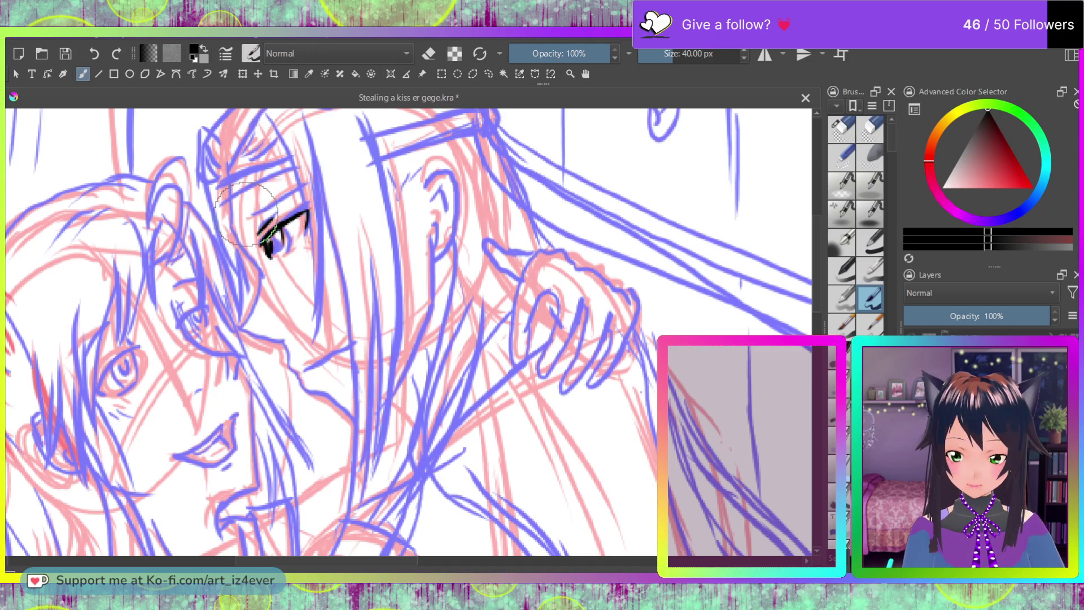
Step: Ink the taller character's eyebrow and the face profile from the forehead past the nose and lips to the chin
{"action": "left_click_drag", "start_coordinate": [248, 213], "coordinate": [299, 187]}
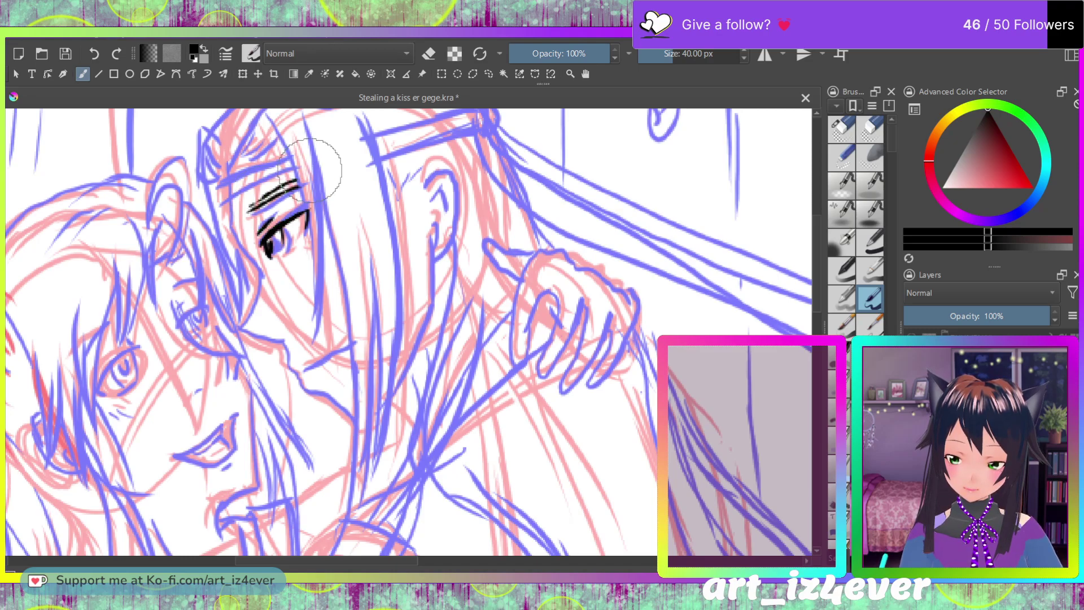
{"action": "left_click_drag", "start_coordinate": [223, 172], "coordinate": [225, 203]}
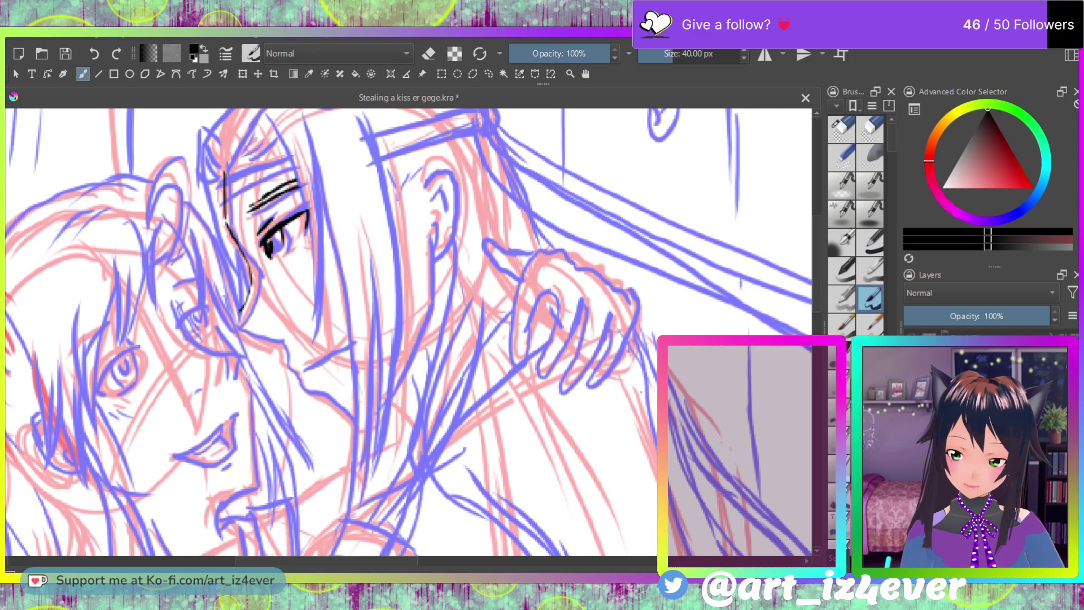
{"action": "mouse_move", "coordinate": [233, 326]}
{"action": "left_mouse_down"}
{"action": "mouse_move", "coordinate": [271, 339]}
{"action": "mouse_move", "coordinate": [292, 377]}
{"action": "left_mouse_up"}
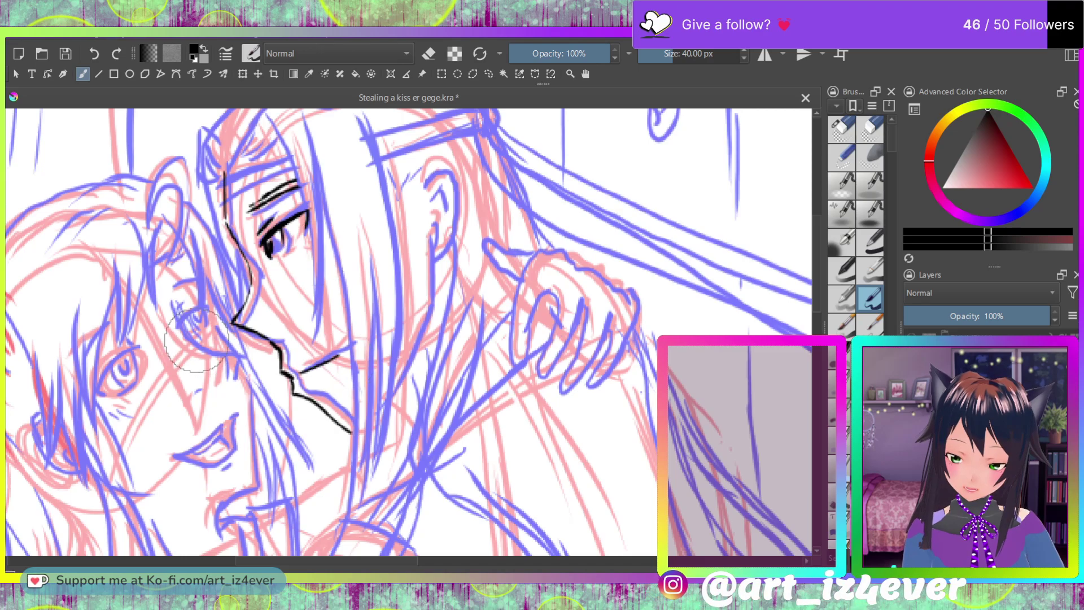
Step: Ink the dark-haired character's near eye, far cheek contour, nose, and the line running down to the chin
{"action": "left_click_drag", "start_coordinate": [131, 349], "coordinate": [97, 391]}
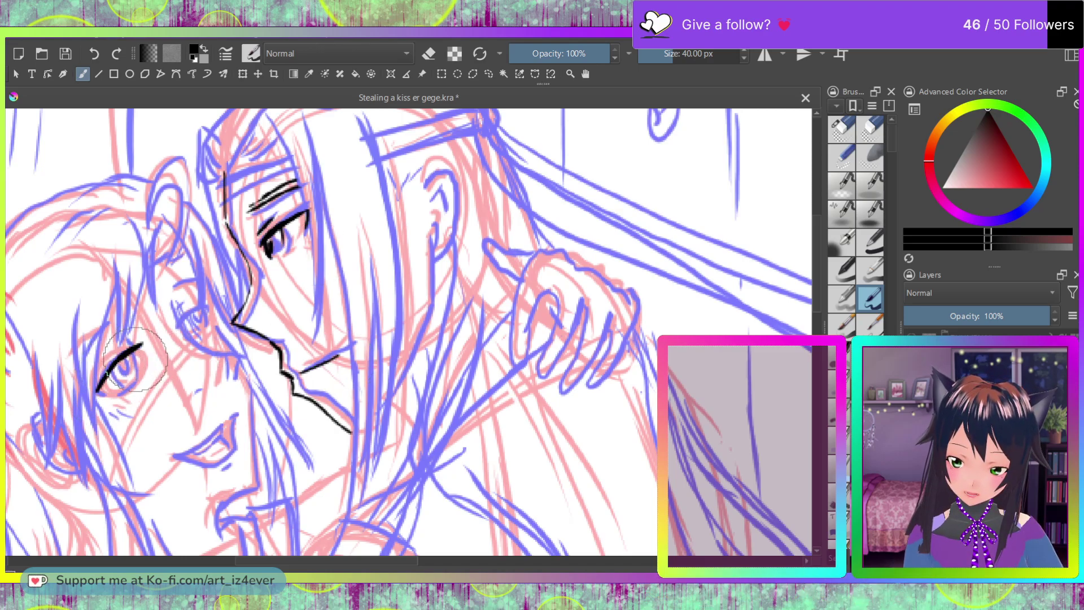
{"action": "mouse_move", "coordinate": [111, 376]}
{"action": "left_mouse_down"}
{"action": "mouse_move", "coordinate": [120, 388]}
{"action": "mouse_move", "coordinate": [135, 364]}
{"action": "mouse_move", "coordinate": [128, 353]}
{"action": "mouse_move", "coordinate": [121, 375]}
{"action": "mouse_move", "coordinate": [130, 342]}
{"action": "left_mouse_up"}
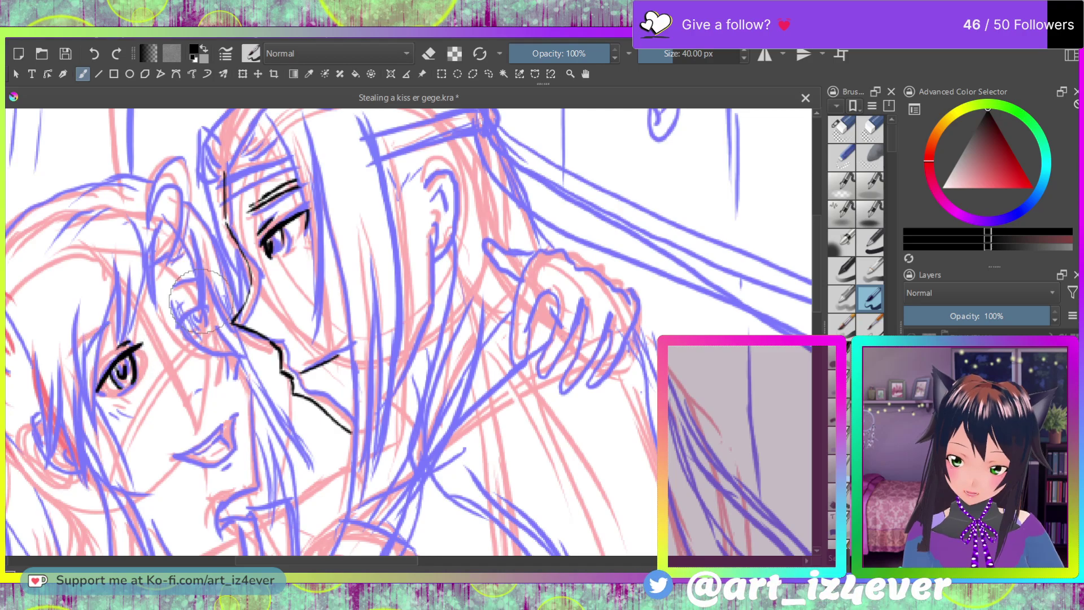
{"action": "mouse_move", "coordinate": [184, 332]}
{"action": "left_mouse_down"}
{"action": "mouse_move", "coordinate": [238, 354]}
{"action": "mouse_move", "coordinate": [236, 377]}
{"action": "left_mouse_up"}
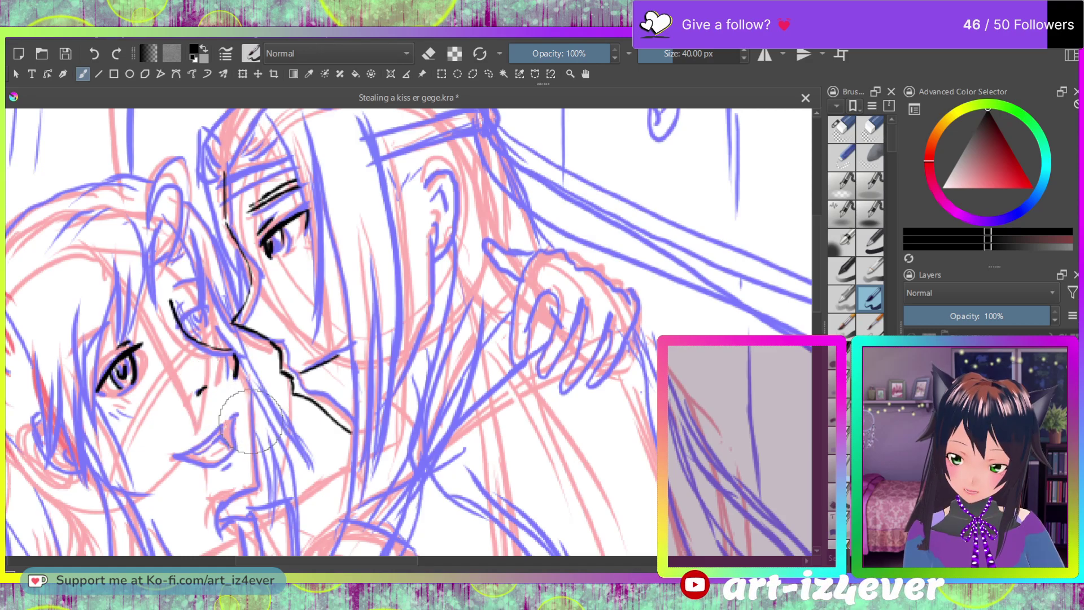
{"action": "mouse_move", "coordinate": [223, 332]}
{"action": "left_mouse_down"}
{"action": "mouse_move", "coordinate": [246, 371]}
{"action": "mouse_move", "coordinate": [259, 482]}
{"action": "mouse_move", "coordinate": [224, 510]}
{"action": "left_mouse_up"}
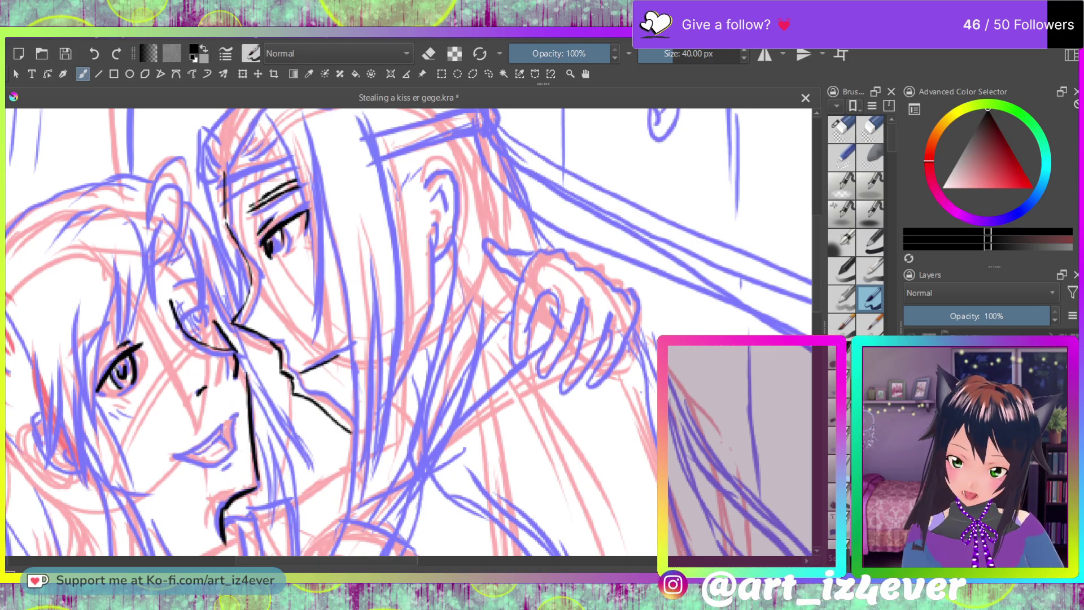
Step: Ink the dark-haired character's open mouth, undoing faulty strokes, and add small blush marks under the near eye
{"action": "left_click_drag", "start_coordinate": [221, 426], "coordinate": [173, 457]}
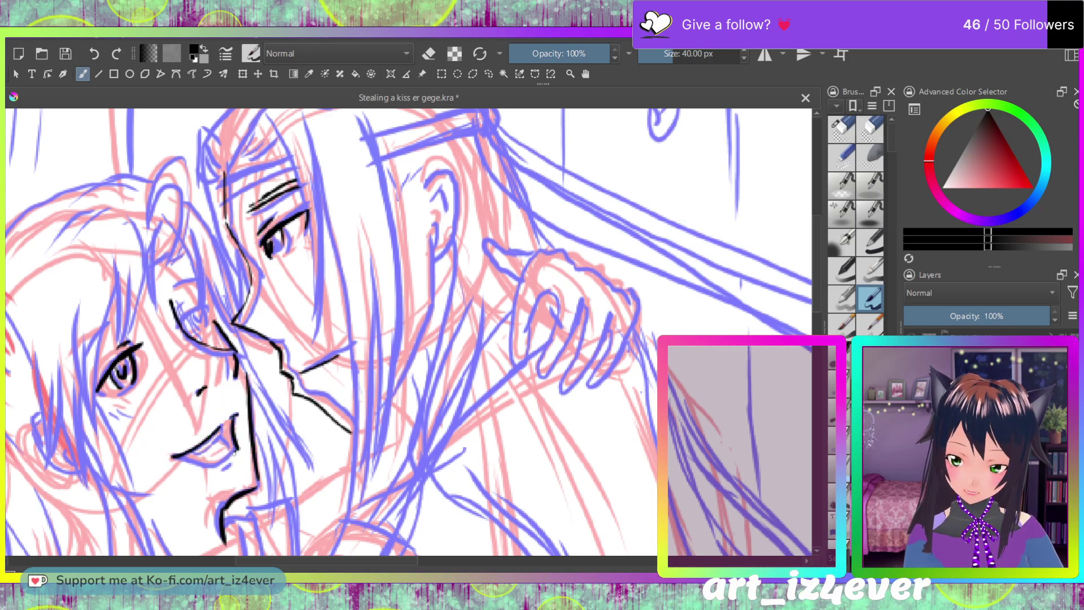
{"action": "left_click_drag", "start_coordinate": [184, 458], "coordinate": [168, 453]}
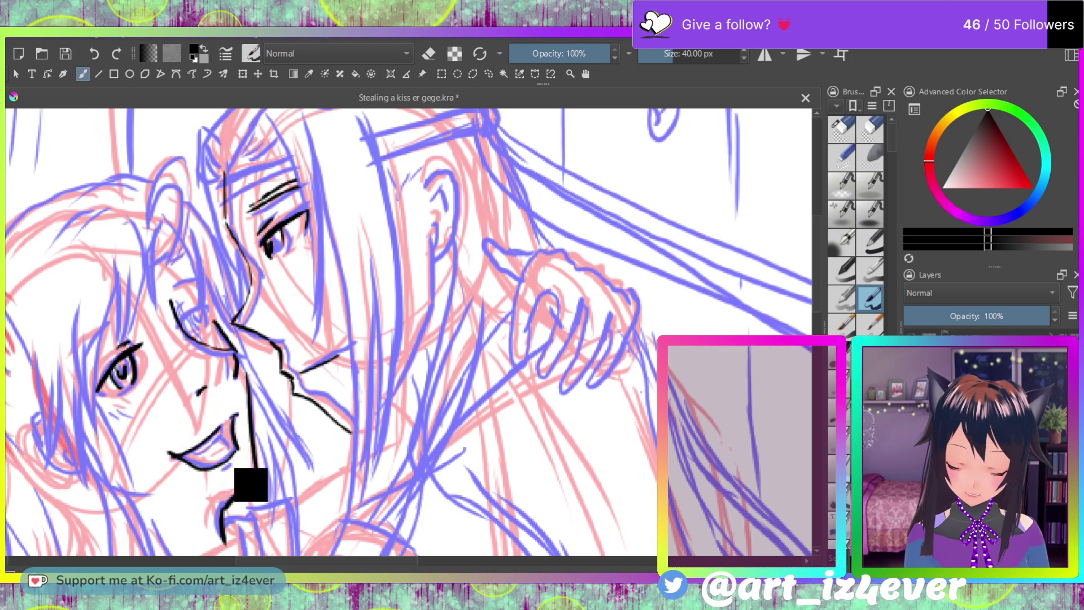
{"action": "key", "text": "ctrl+z"}
{"action": "key", "text": "ctrl+z"}
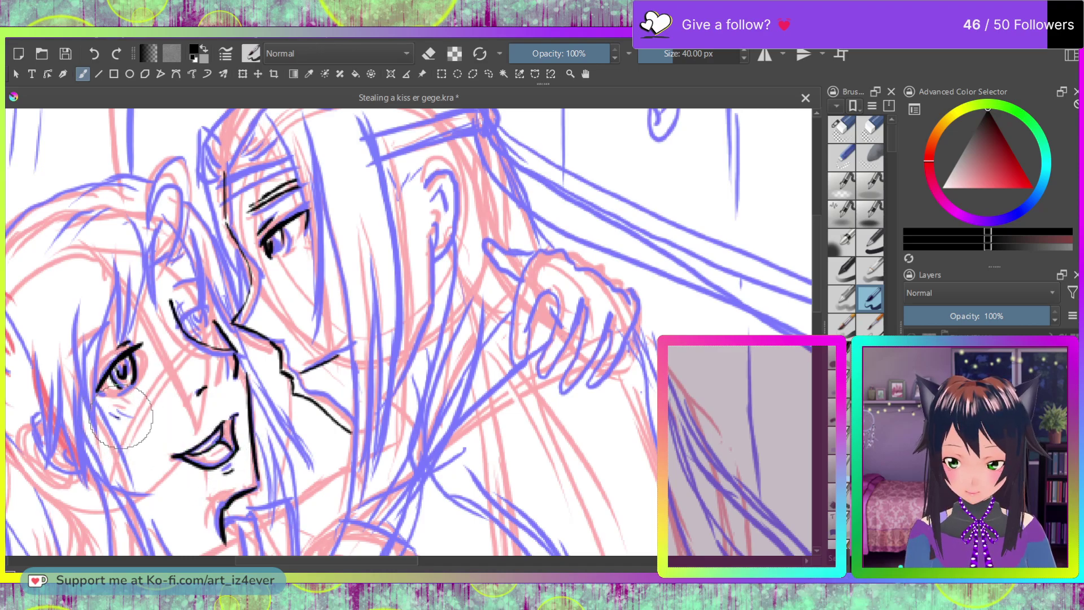
{"action": "left_click_drag", "start_coordinate": [118, 407], "coordinate": [115, 418]}
{"action": "left_click_drag", "start_coordinate": [124, 406], "coordinate": [121, 415]}
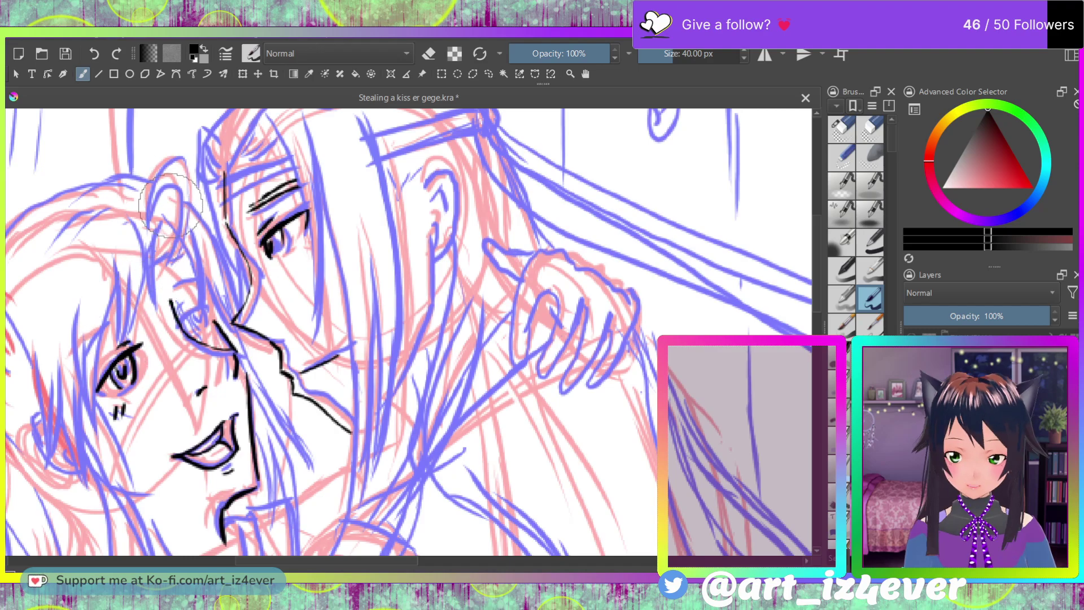
Step: Ink the dark-haired character's fringe with pointed strands across the forehead and beside the near eye
{"action": "left_click_drag", "start_coordinate": [160, 230], "coordinate": [169, 255]}
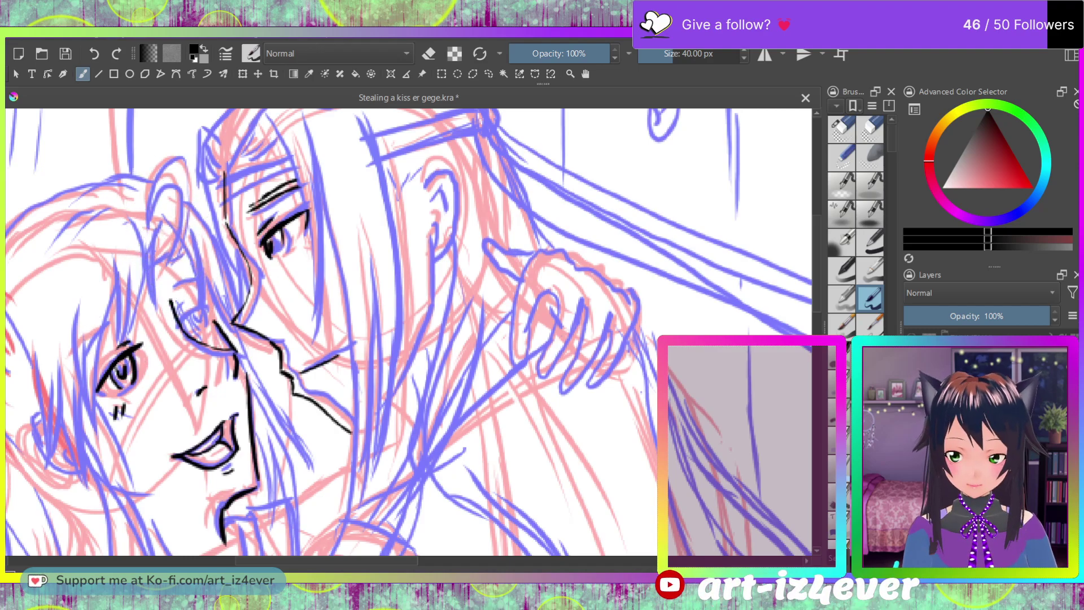
{"action": "mouse_move", "coordinate": [163, 329]}
{"action": "left_mouse_down"}
{"action": "mouse_move", "coordinate": [137, 257]}
{"action": "mouse_move", "coordinate": [124, 250]}
{"action": "left_mouse_up"}
{"action": "left_click_drag", "start_coordinate": [71, 296], "coordinate": [76, 395]}
{"action": "left_click_drag", "start_coordinate": [90, 328], "coordinate": [79, 421]}
{"action": "left_click_drag", "start_coordinate": [90, 336], "coordinate": [127, 454]}
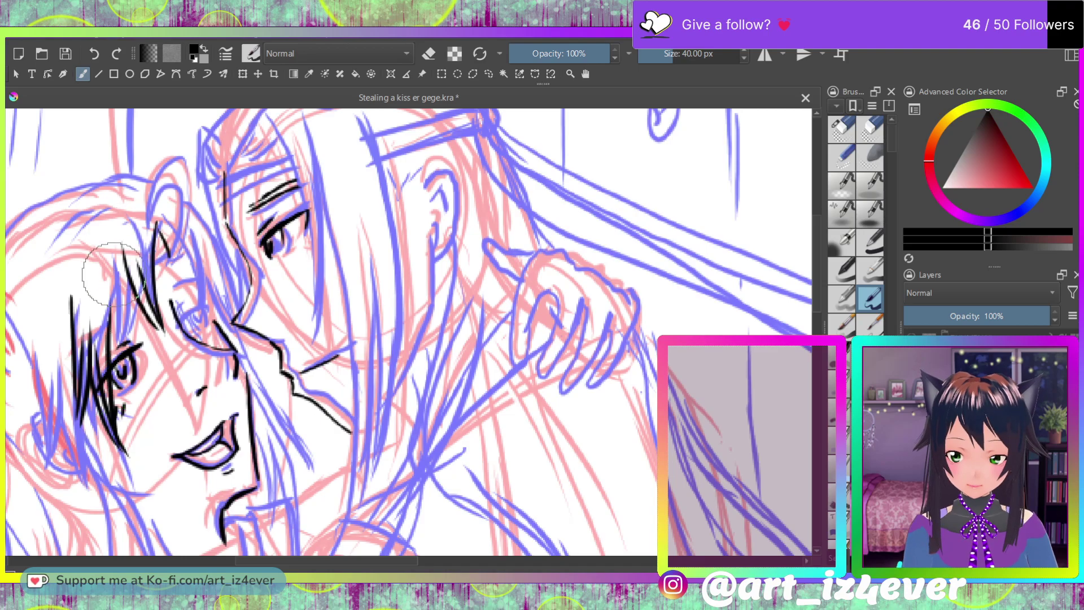
{"action": "left_click_drag", "start_coordinate": [139, 302], "coordinate": [111, 402]}
{"action": "mouse_move", "coordinate": [135, 224]}
{"action": "left_mouse_down"}
{"action": "mouse_move", "coordinate": [83, 298]}
{"action": "mouse_move", "coordinate": [112, 330]}
{"action": "left_mouse_up"}
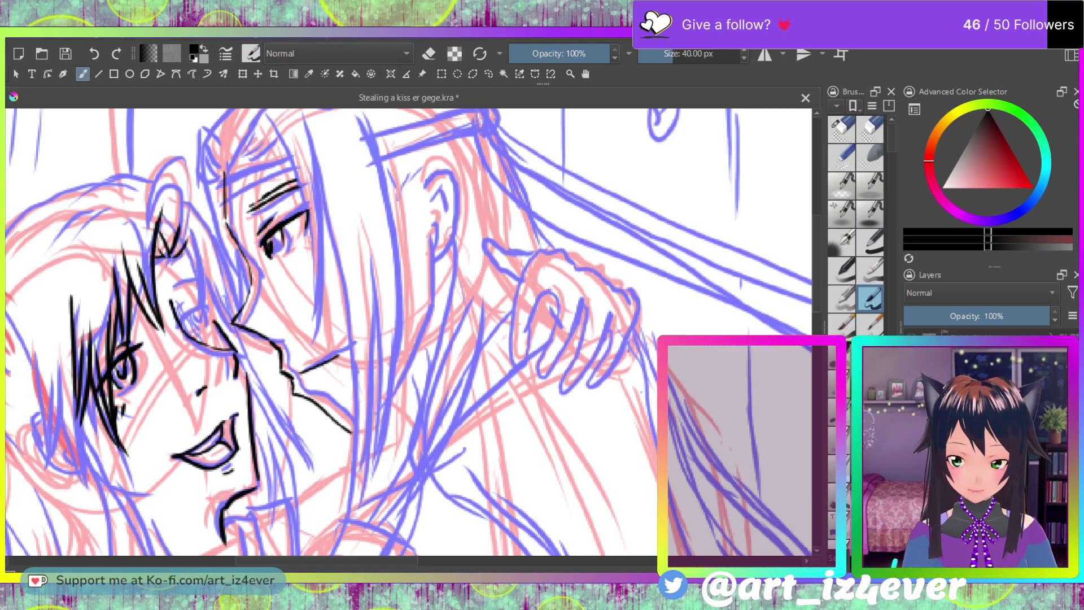
Step: Ink the hair strand framing the far side of the dark-haired character's face, plus the far eye and eyebrow
{"action": "mouse_move", "coordinate": [185, 200]}
{"action": "left_mouse_down"}
{"action": "mouse_move", "coordinate": [218, 236]}
{"action": "mouse_move", "coordinate": [204, 316]}
{"action": "left_mouse_up"}
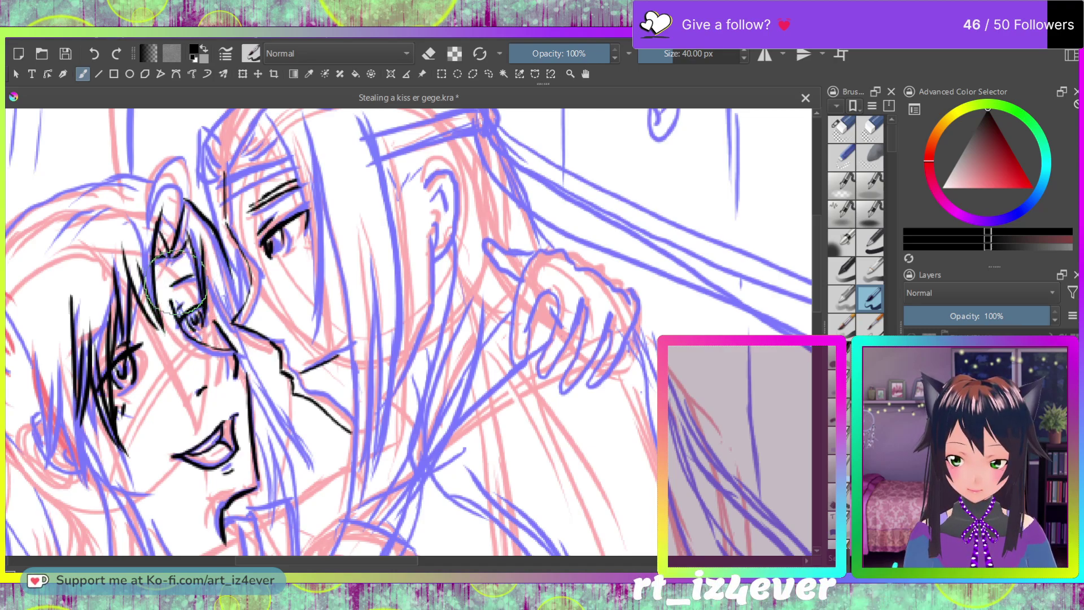
{"action": "left_click_drag", "start_coordinate": [170, 284], "coordinate": [195, 272]}
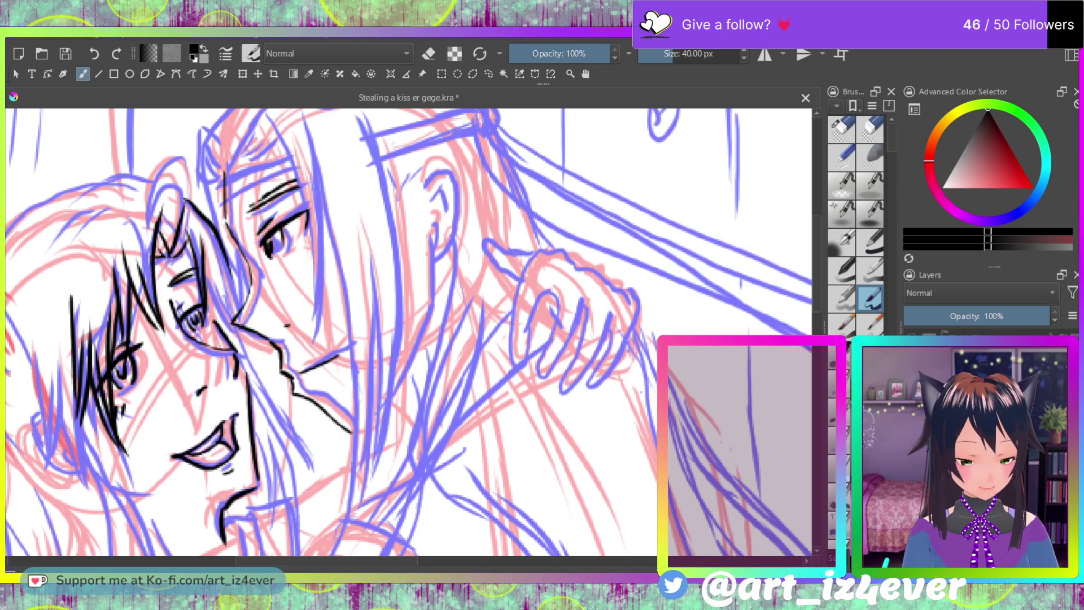
Step: Fill out the dark-haired character's near-side fringe and ink the ear and long lock hanging beside the face
{"action": "key", "text": "2"}
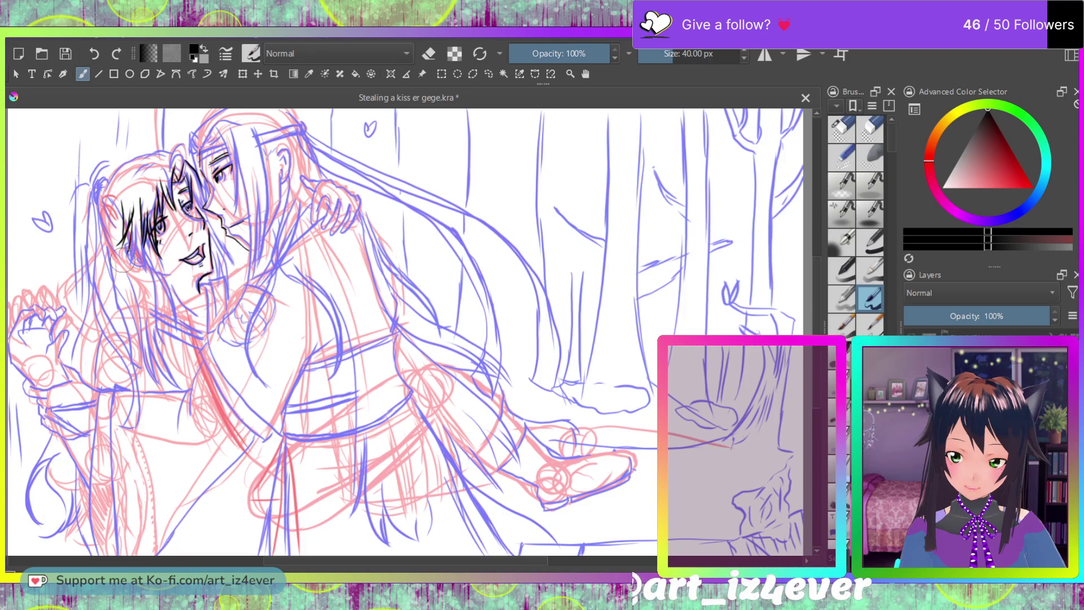
{"action": "left_click_drag", "start_coordinate": [140, 198], "coordinate": [132, 247]}
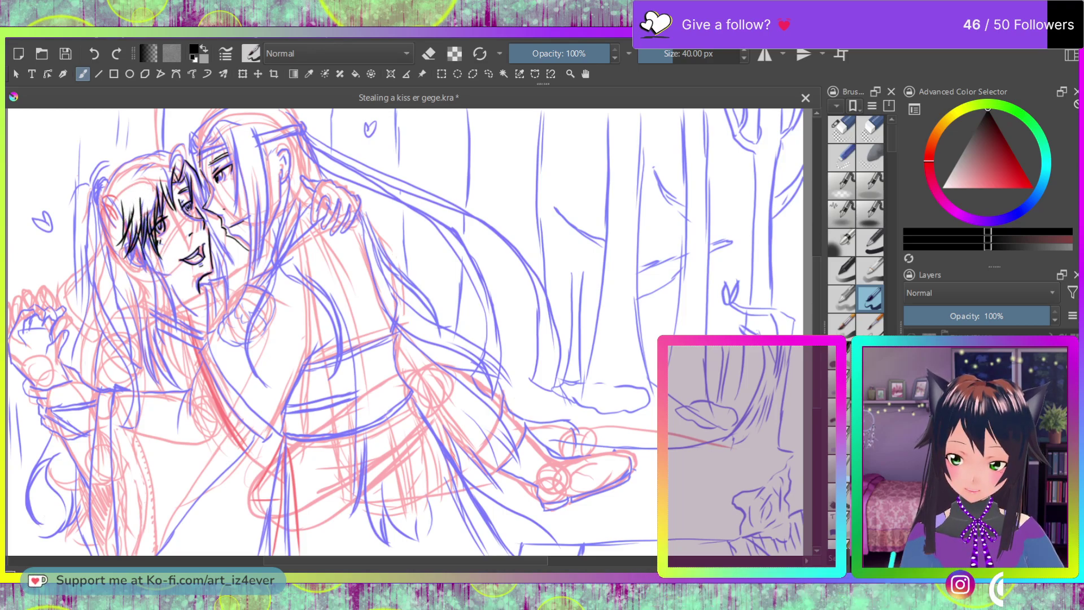
{"action": "left_click_drag", "start_coordinate": [147, 317], "coordinate": [163, 377]}
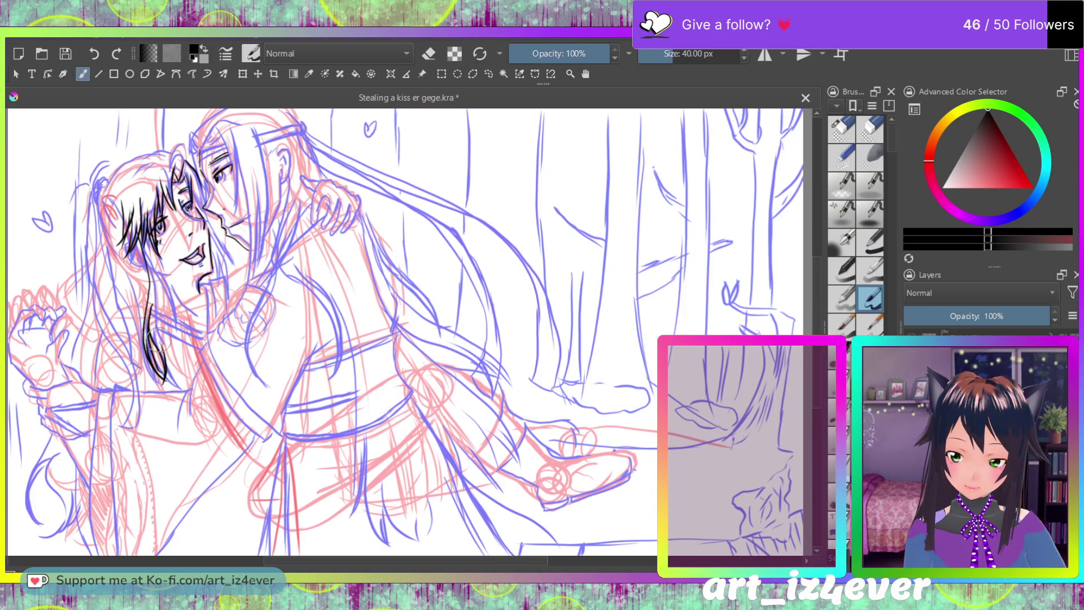
{"action": "left_click_drag", "start_coordinate": [168, 355], "coordinate": [160, 333]}
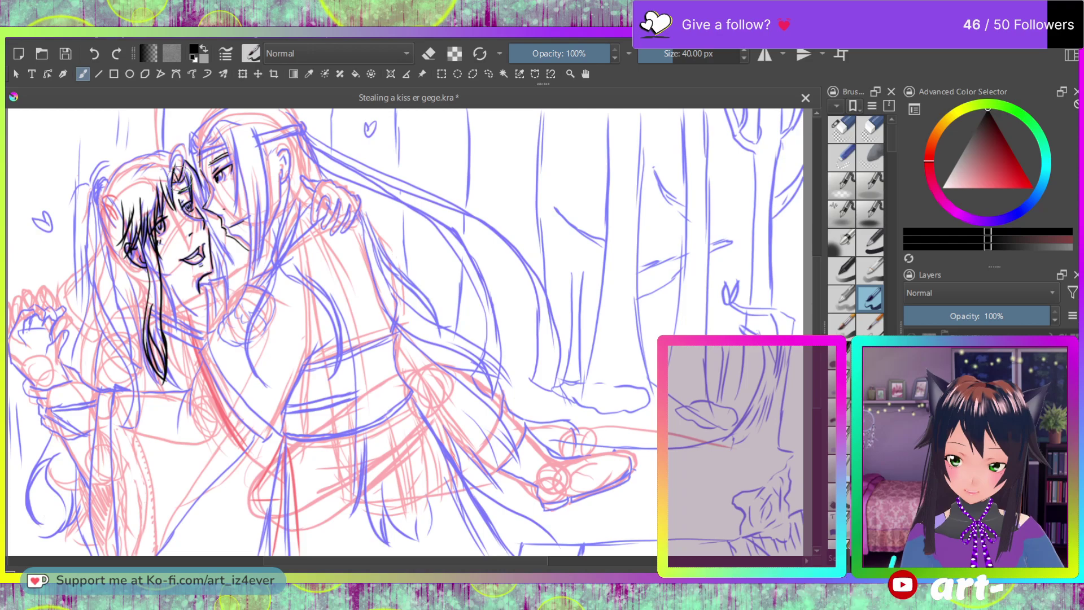
Step: Ink the outline of the dark-haired character's crown and the long ponytail strands falling behind the head
{"action": "left_click_drag", "start_coordinate": [190, 148], "coordinate": [168, 154]}
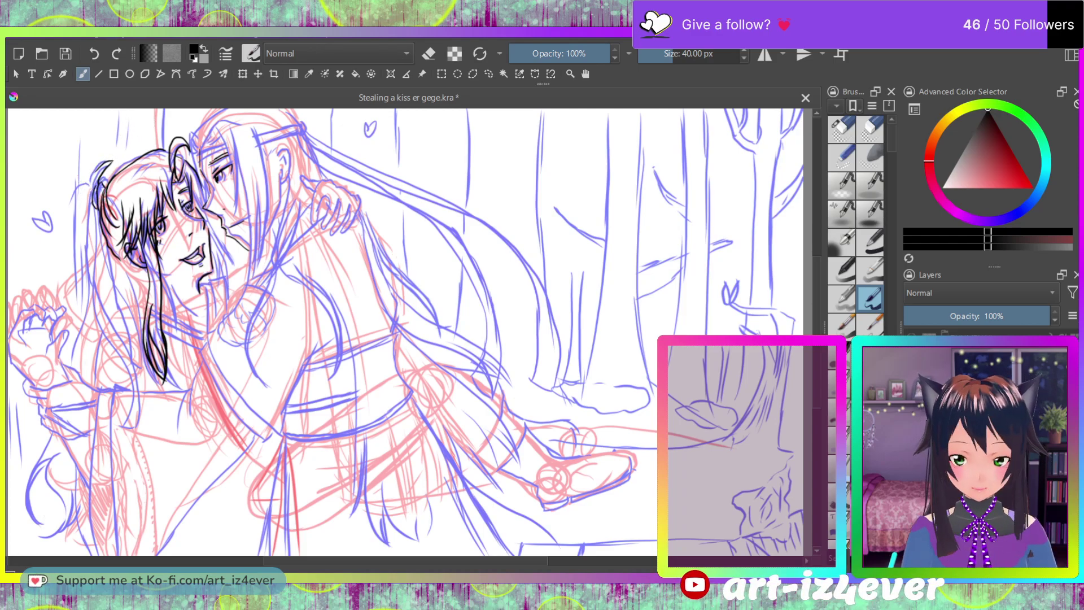
{"action": "mouse_move", "coordinate": [93, 181]}
{"action": "left_mouse_down"}
{"action": "mouse_move", "coordinate": [78, 201]}
{"action": "mouse_move", "coordinate": [79, 261]}
{"action": "left_mouse_up"}
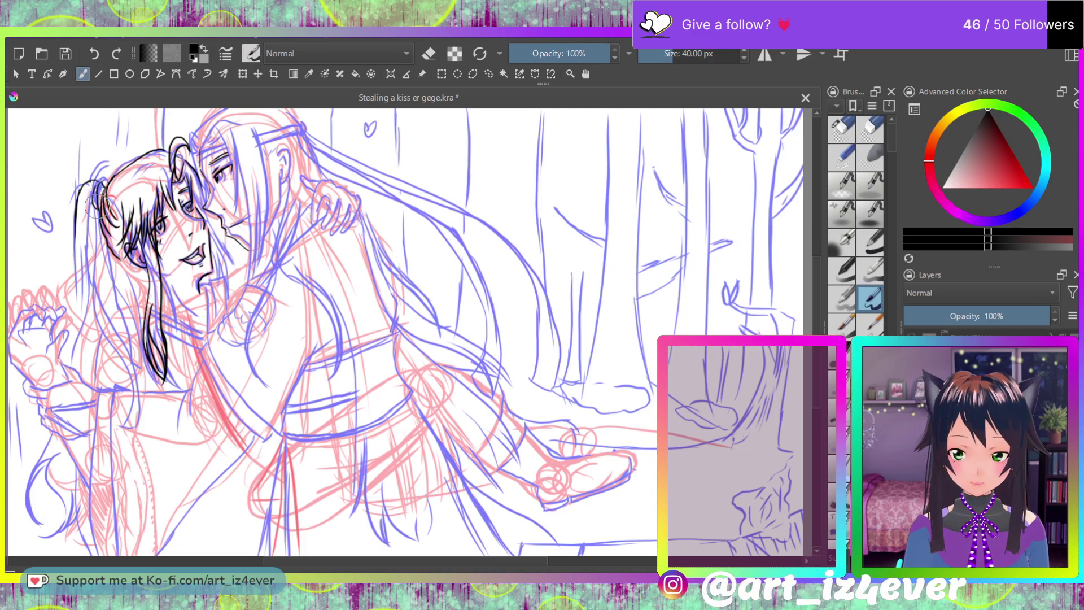
{"action": "left_click_drag", "start_coordinate": [85, 313], "coordinate": [73, 364]}
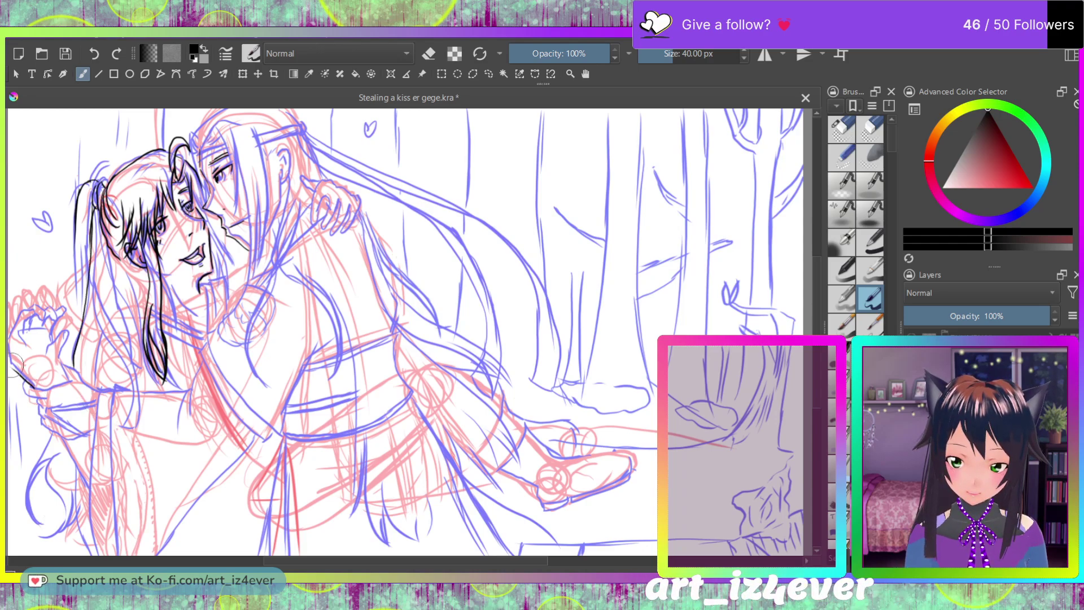
Step: Ink the dark-haired character's raised hand with its curled fingers, palm edge and wrist, plus the hair strands behind the neck
{"action": "left_click_drag", "start_coordinate": [34, 388], "coordinate": [9, 364]}
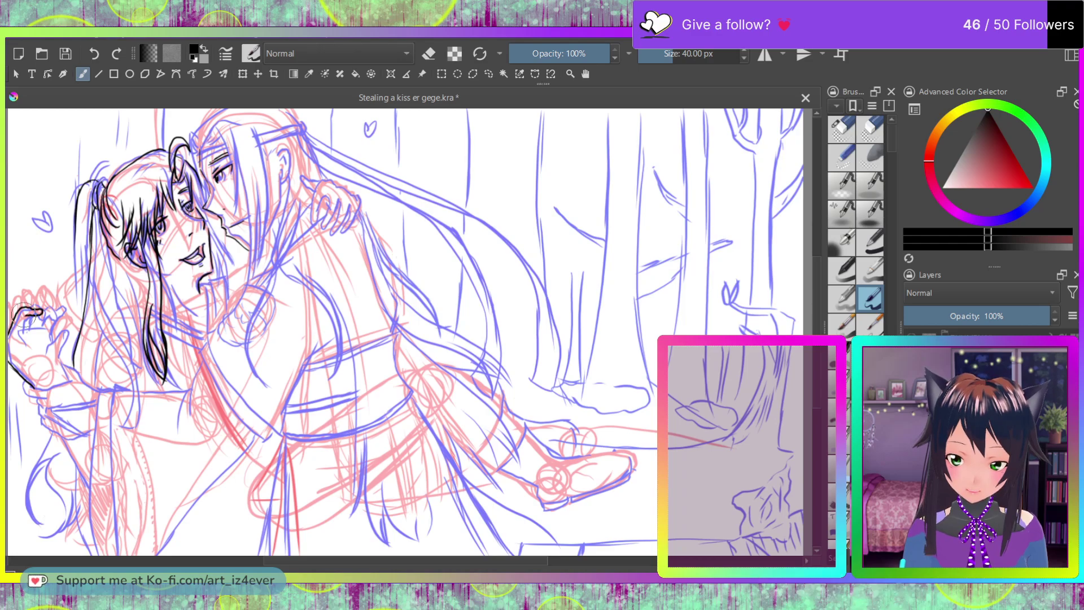
{"action": "mouse_move", "coordinate": [25, 336]}
{"action": "left_mouse_down"}
{"action": "mouse_move", "coordinate": [38, 301]}
{"action": "mouse_move", "coordinate": [23, 305]}
{"action": "mouse_move", "coordinate": [45, 298]}
{"action": "mouse_move", "coordinate": [31, 320]}
{"action": "mouse_move", "coordinate": [55, 303]}
{"action": "left_mouse_up"}
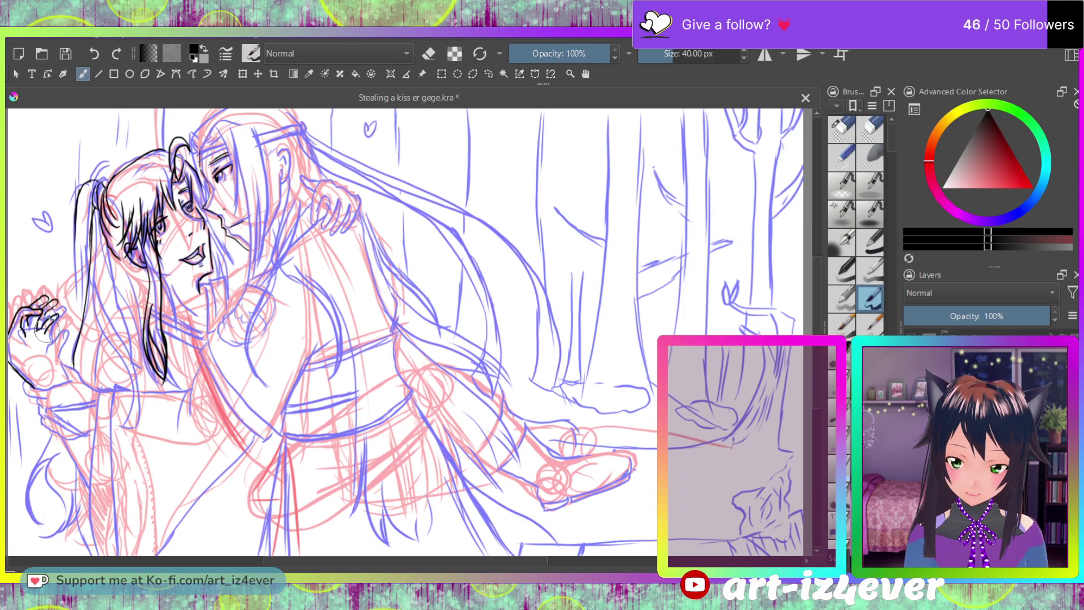
{"action": "mouse_move", "coordinate": [66, 338]}
{"action": "left_mouse_down"}
{"action": "mouse_move", "coordinate": [54, 306]}
{"action": "mouse_move", "coordinate": [68, 379]}
{"action": "left_mouse_up"}
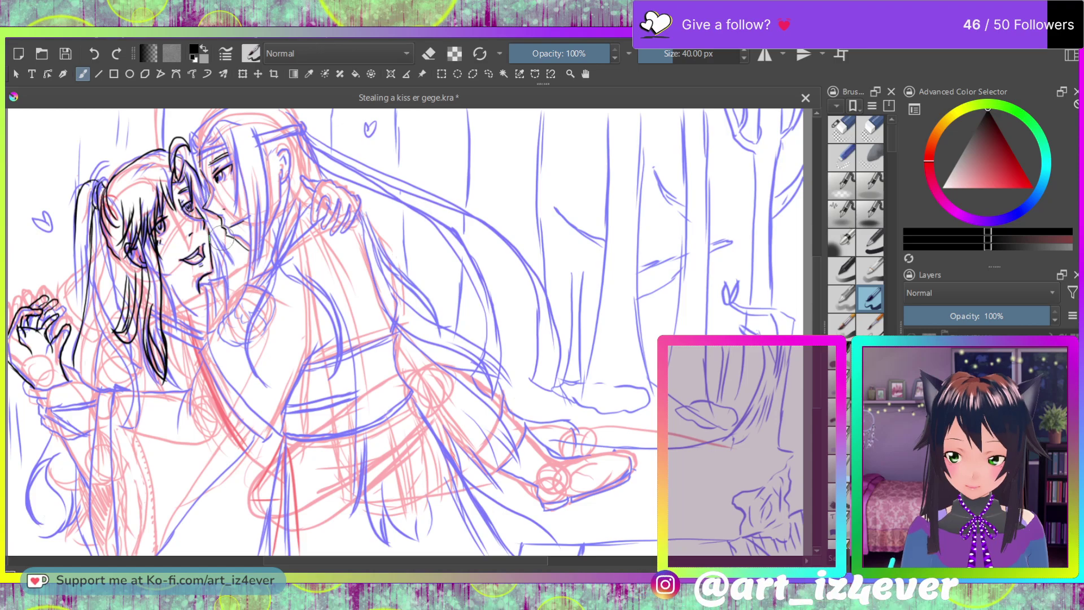
Step: Ink the hair strands hanging between the two faces, down past the dark-haired character's chin
{"action": "mouse_move", "coordinate": [223, 233]}
{"action": "left_mouse_down"}
{"action": "mouse_move", "coordinate": [232, 253]}
{"action": "mouse_move", "coordinate": [217, 312]}
{"action": "left_mouse_up"}
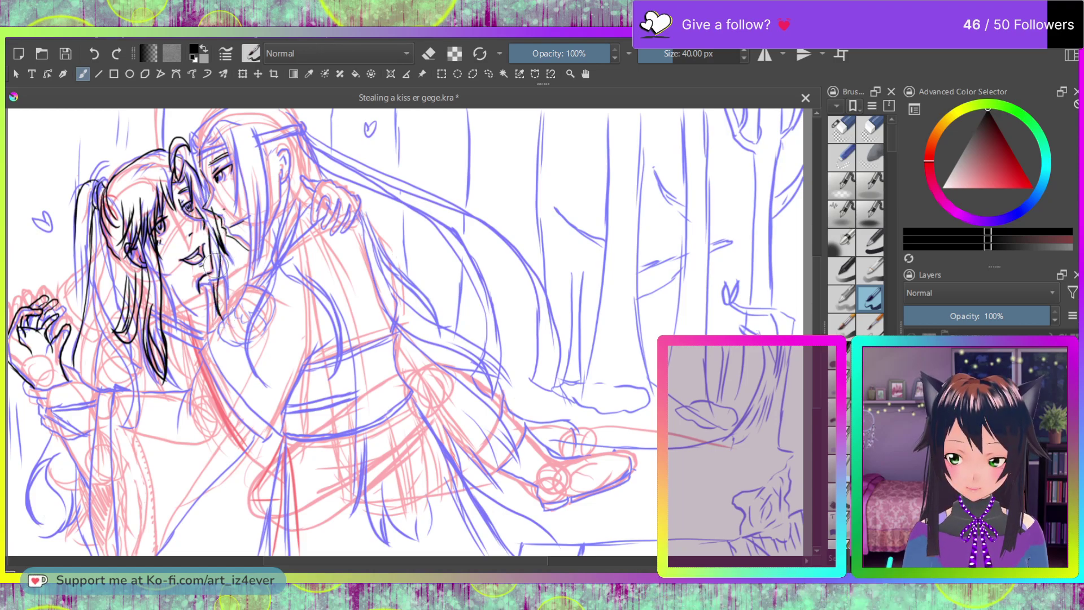
{"action": "left_click_drag", "start_coordinate": [210, 268], "coordinate": [210, 297]}
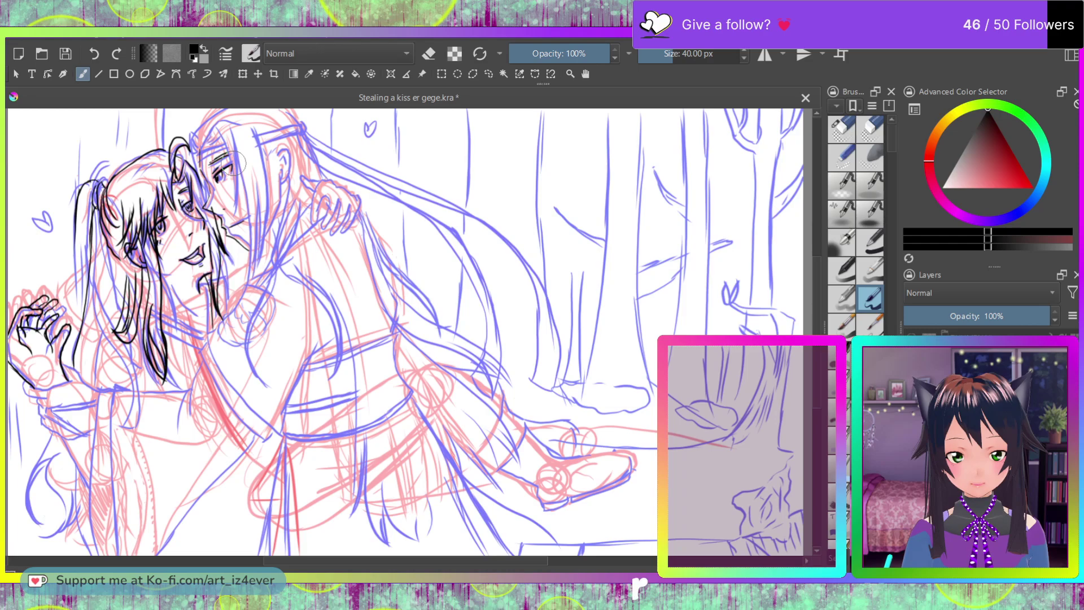
{"action": "left_click_drag", "start_coordinate": [223, 172], "coordinate": [219, 179]}
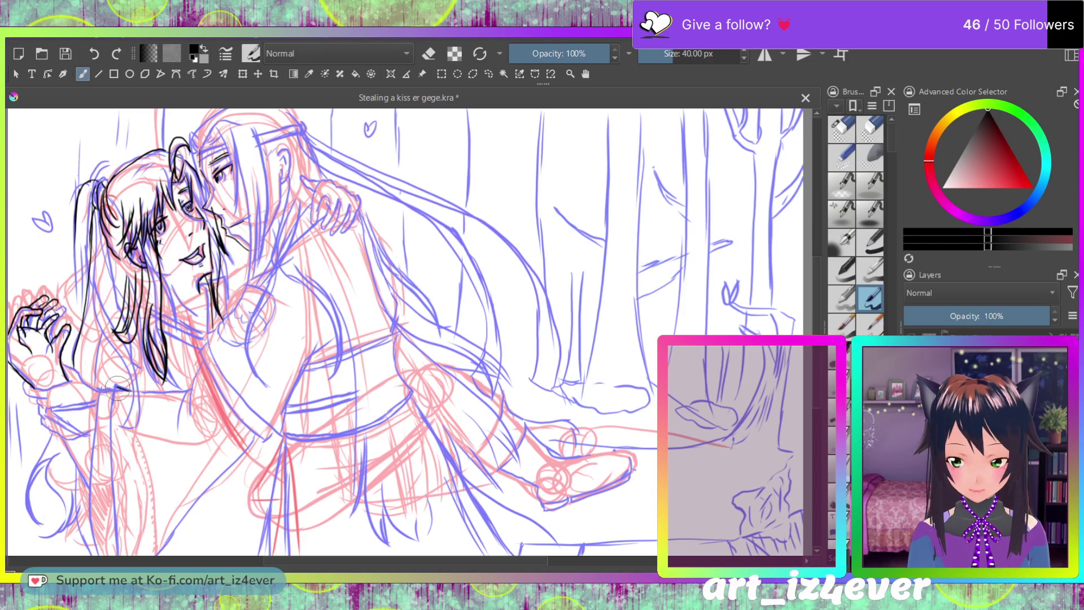
Step: Ink the side of the dark-haired character's torso, the straight line across it below the hair, and the folds beside the arm
{"action": "left_click_drag", "start_coordinate": [114, 387], "coordinate": [120, 552]}
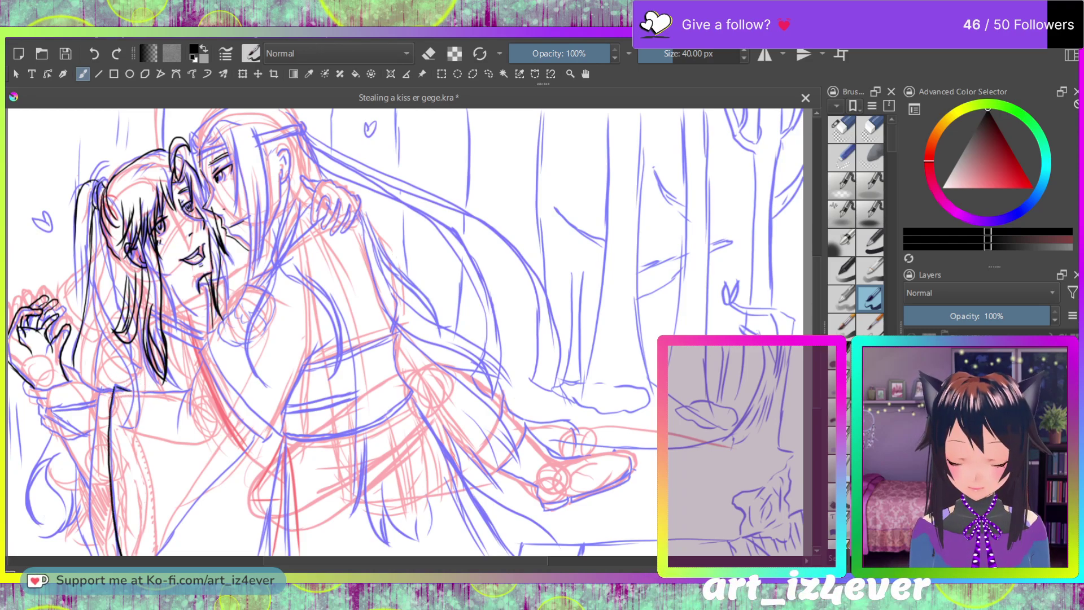
{"action": "left_click_drag", "start_coordinate": [201, 371], "coordinate": [186, 440]}
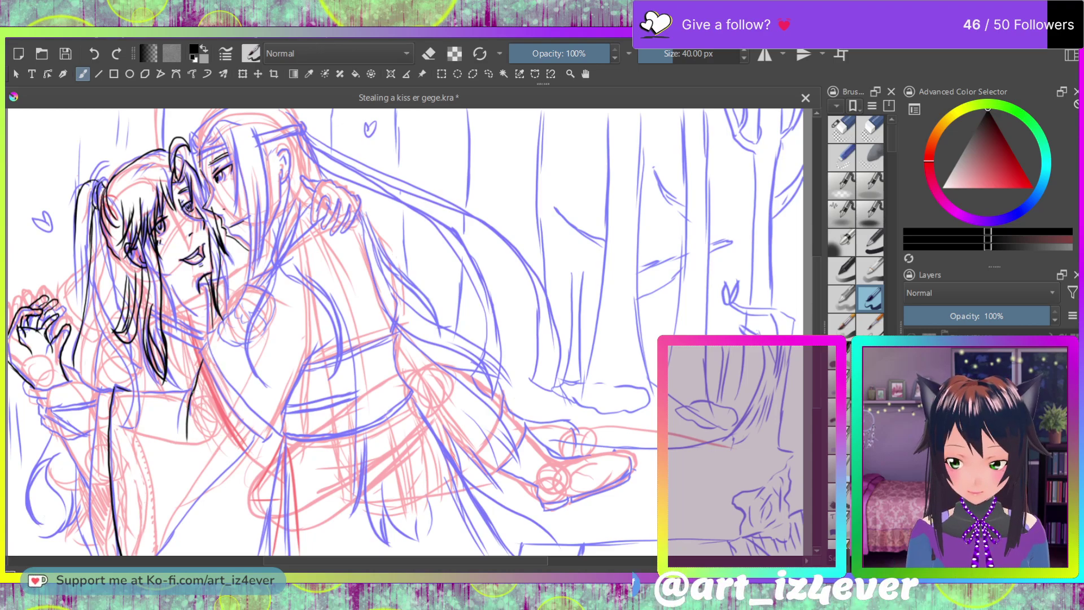
{"action": "left_click_drag", "start_coordinate": [193, 390], "coordinate": [178, 439]}
{"action": "left_click_drag", "start_coordinate": [188, 388], "coordinate": [116, 388]}
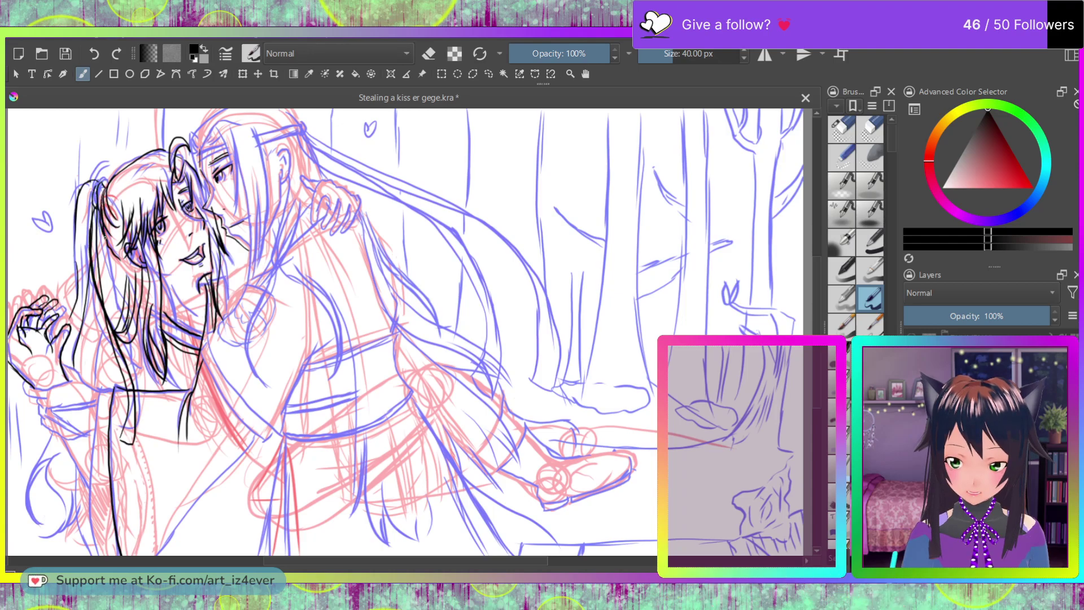
Step: Ink the dark-haired character's long hair strands falling past the torso, ending in tapered tips at the lower edge of the canvas
{"action": "left_click_drag", "start_coordinate": [108, 283], "coordinate": [104, 407]}
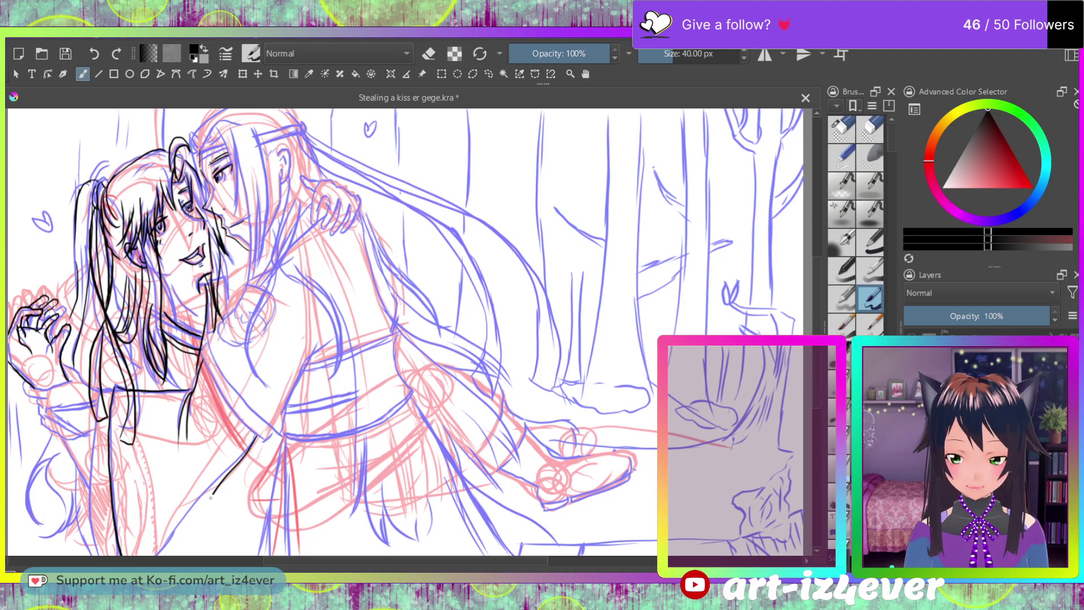
{"action": "mouse_move", "coordinate": [112, 394]}
{"action": "left_mouse_down"}
{"action": "mouse_move", "coordinate": [94, 438]}
{"action": "mouse_move", "coordinate": [89, 550]}
{"action": "left_mouse_up"}
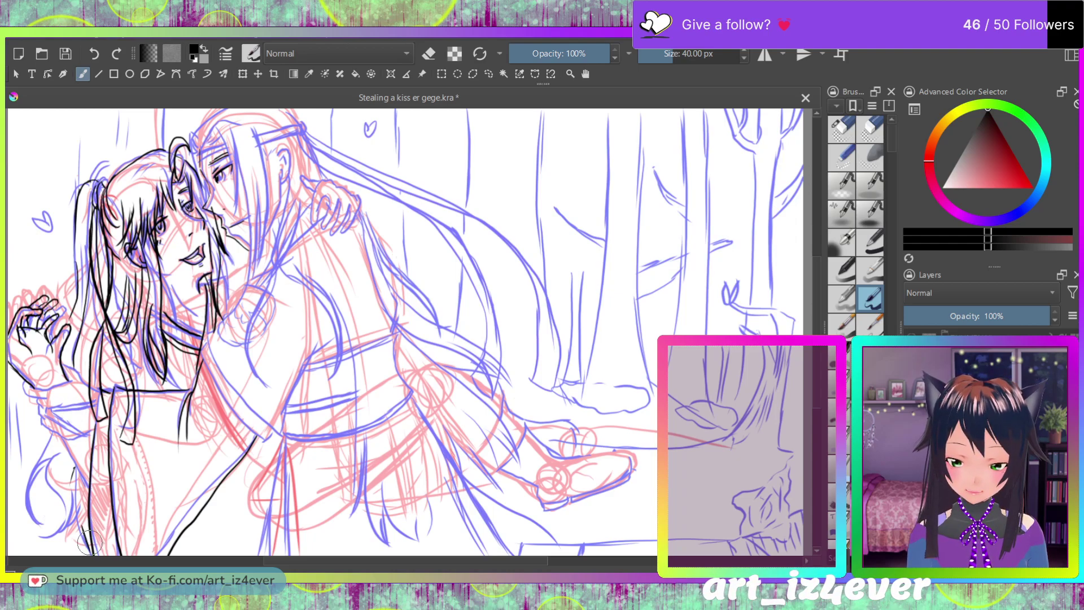
{"action": "left_click_drag", "start_coordinate": [87, 541], "coordinate": [74, 468]}
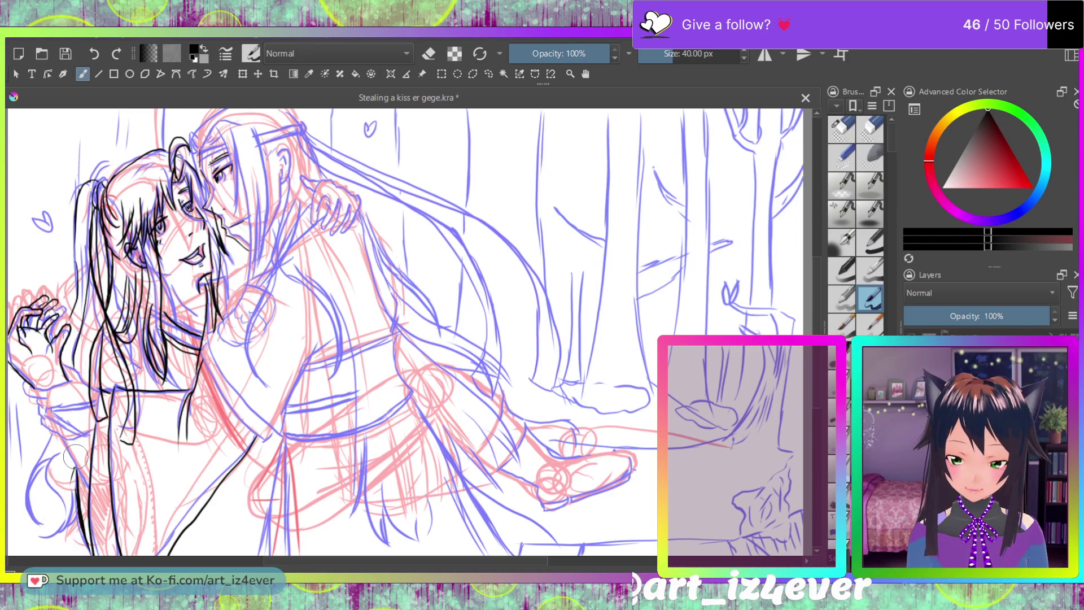
{"action": "left_click_drag", "start_coordinate": [88, 545], "coordinate": [71, 459]}
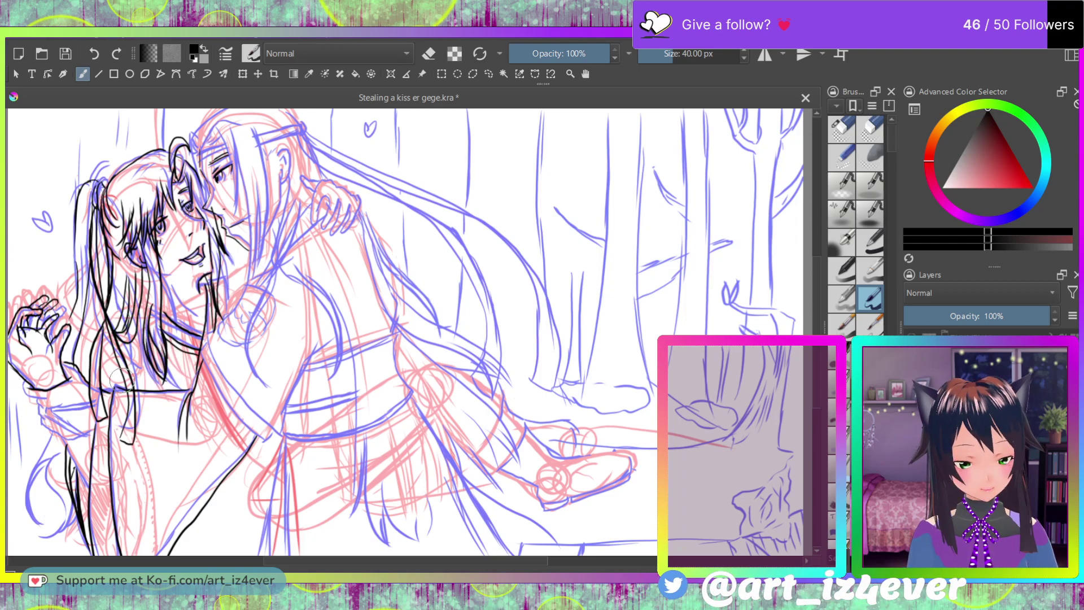
Step: Ink the sleeve cuff below the dark-haired character's raised hand, erasing its misplaced outer edge and redrawing it with fold lines
{"action": "scroll", "coordinate": [120, 378], "scroll_direction": "up", "scroll_amount": 2}
{"action": "left_click_drag", "start_coordinate": [342, 560], "coordinate": [286, 561]}
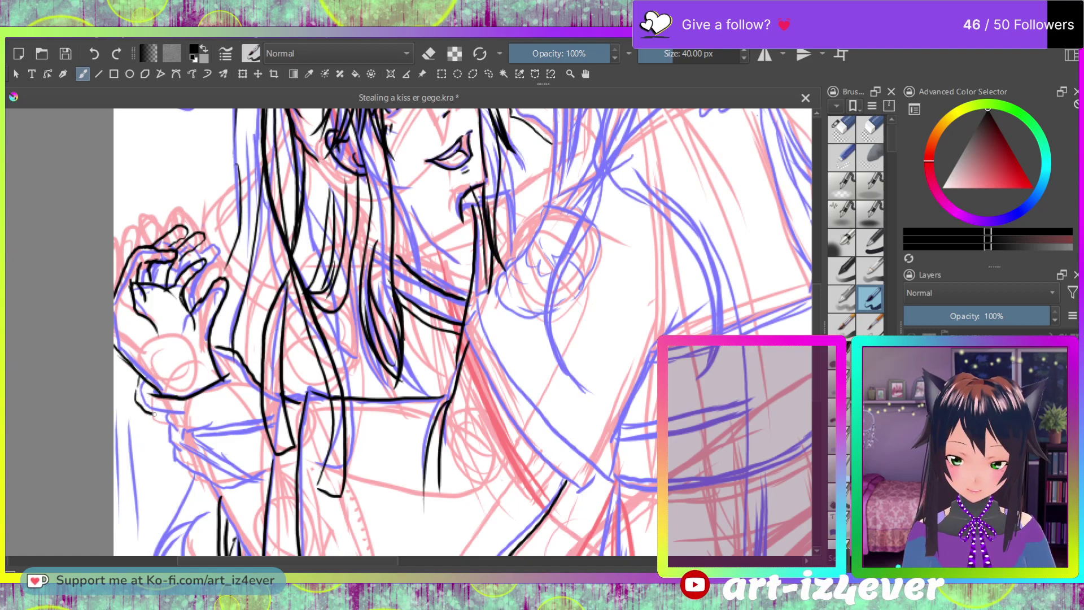
{"action": "mouse_move", "coordinate": [166, 418]}
{"action": "left_mouse_down"}
{"action": "mouse_move", "coordinate": [180, 440]}
{"action": "mouse_move", "coordinate": [167, 447]}
{"action": "left_mouse_up"}
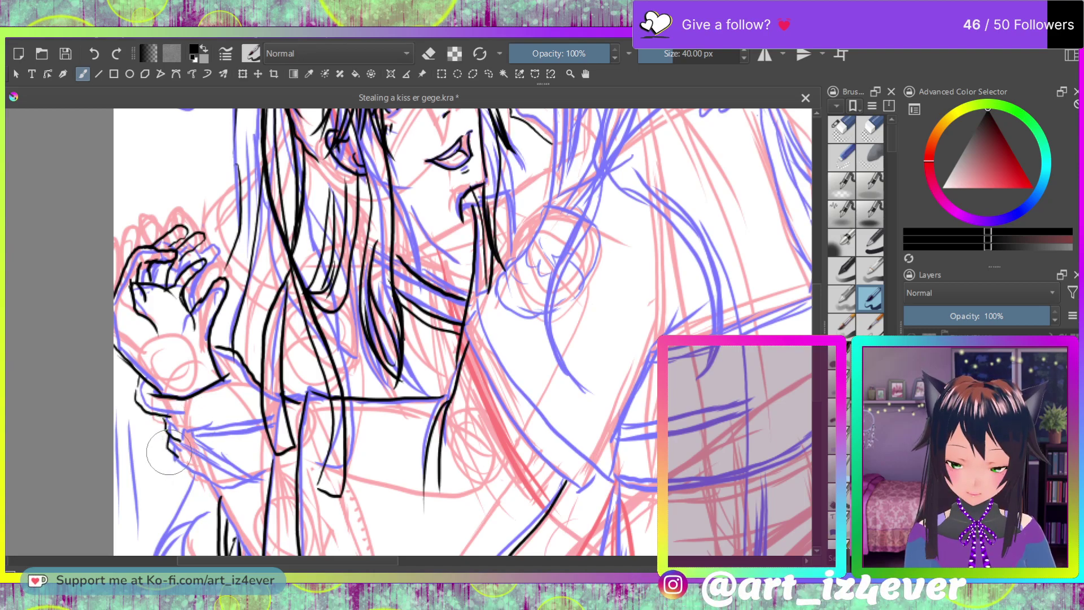
{"action": "left_click_drag", "start_coordinate": [232, 494], "coordinate": [237, 495]}
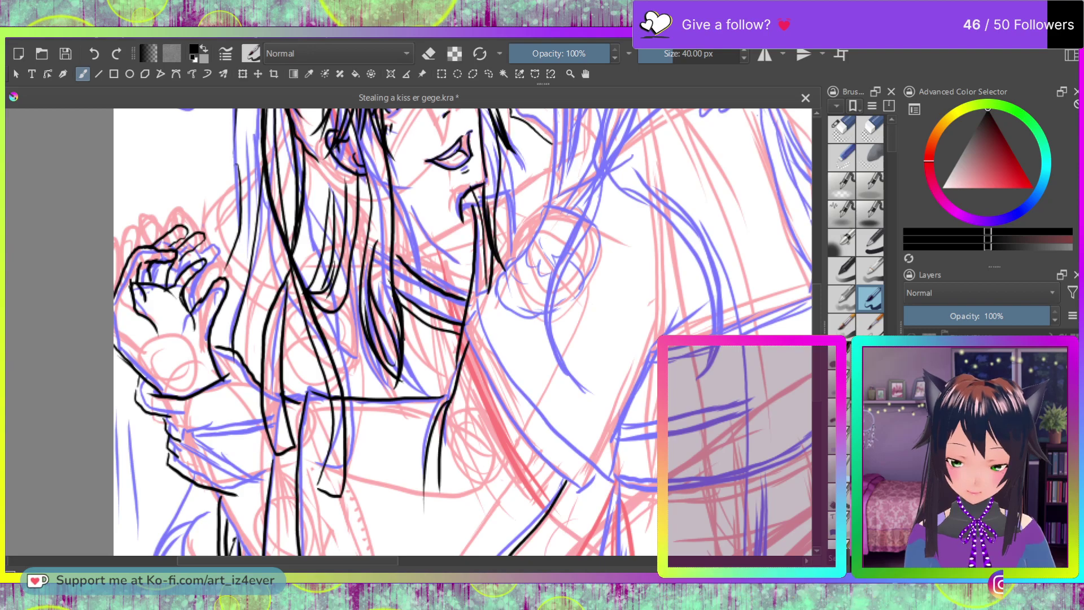
{"action": "key", "text": "e"}
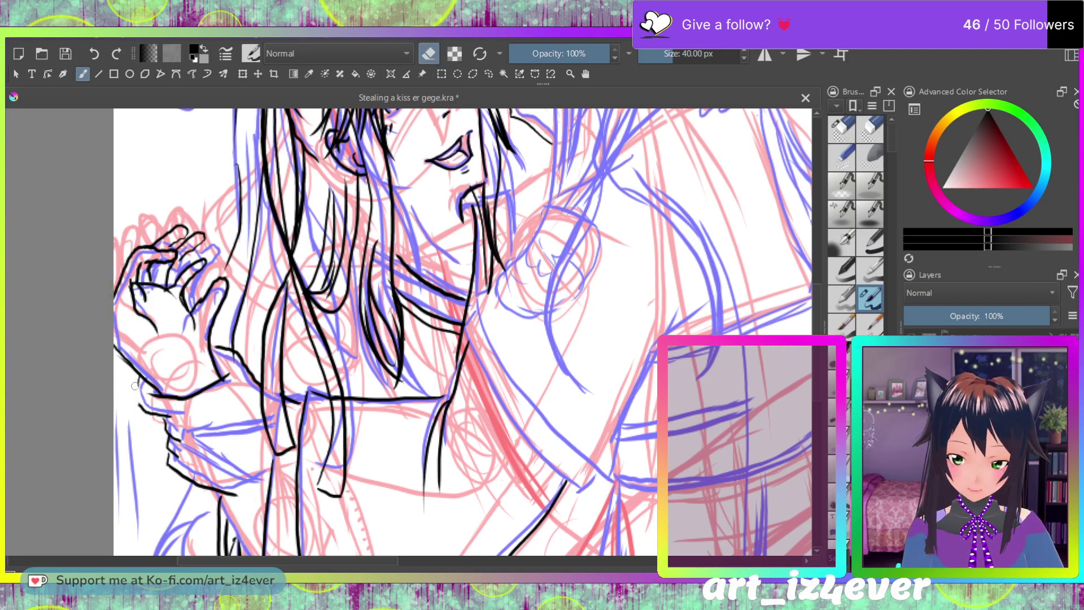
{"action": "mouse_move", "coordinate": [148, 405]}
{"action": "left_mouse_down"}
{"action": "mouse_move", "coordinate": [153, 438]}
{"action": "mouse_move", "coordinate": [189, 474]}
{"action": "left_mouse_up"}
{"action": "key", "text": "e"}
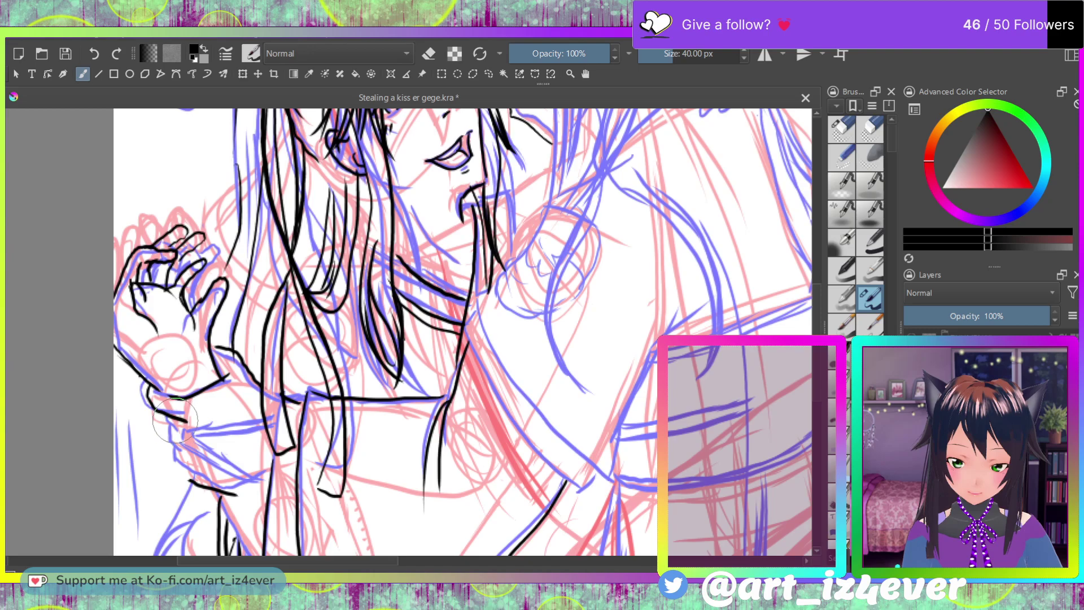
{"action": "mouse_move", "coordinate": [168, 420]}
{"action": "left_mouse_down"}
{"action": "mouse_move", "coordinate": [176, 462]}
{"action": "mouse_move", "coordinate": [196, 485]}
{"action": "left_mouse_up"}
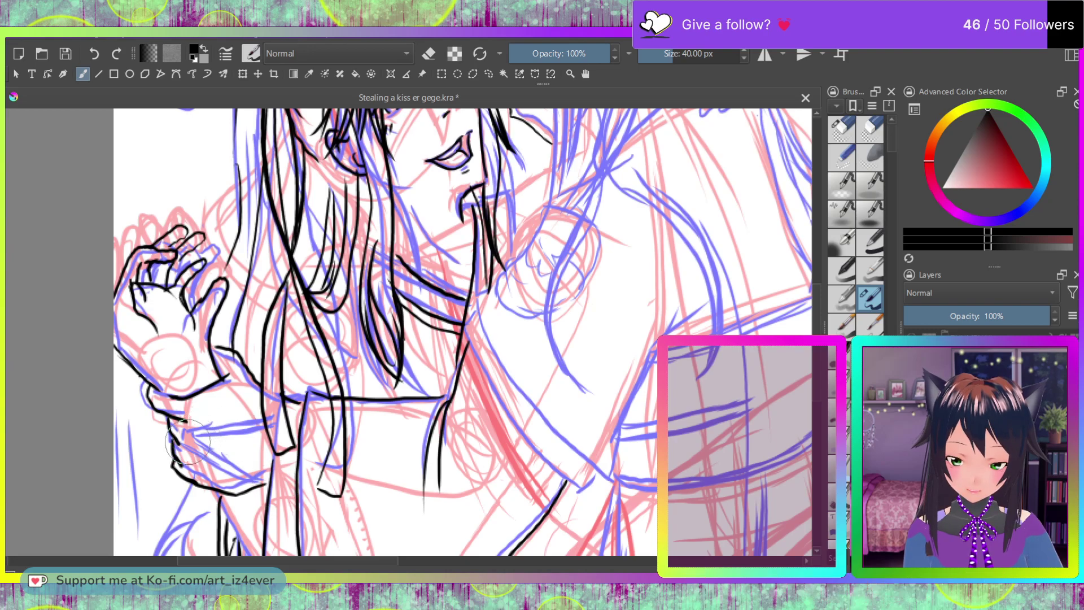
{"action": "left_click_drag", "start_coordinate": [181, 438], "coordinate": [276, 437]}
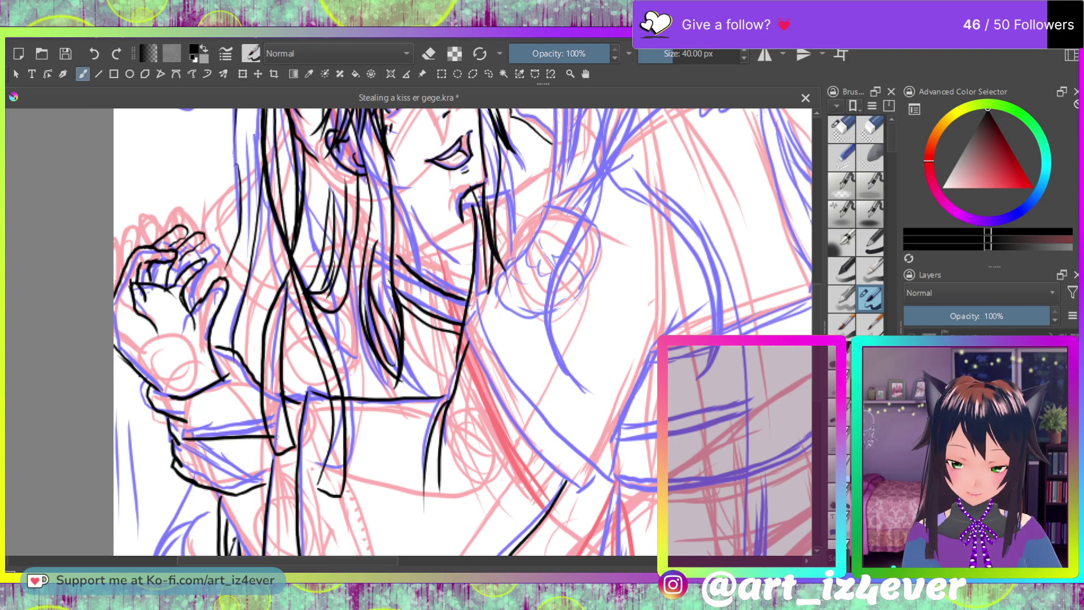
{"action": "left_click_drag", "start_coordinate": [192, 445], "coordinate": [198, 459]}
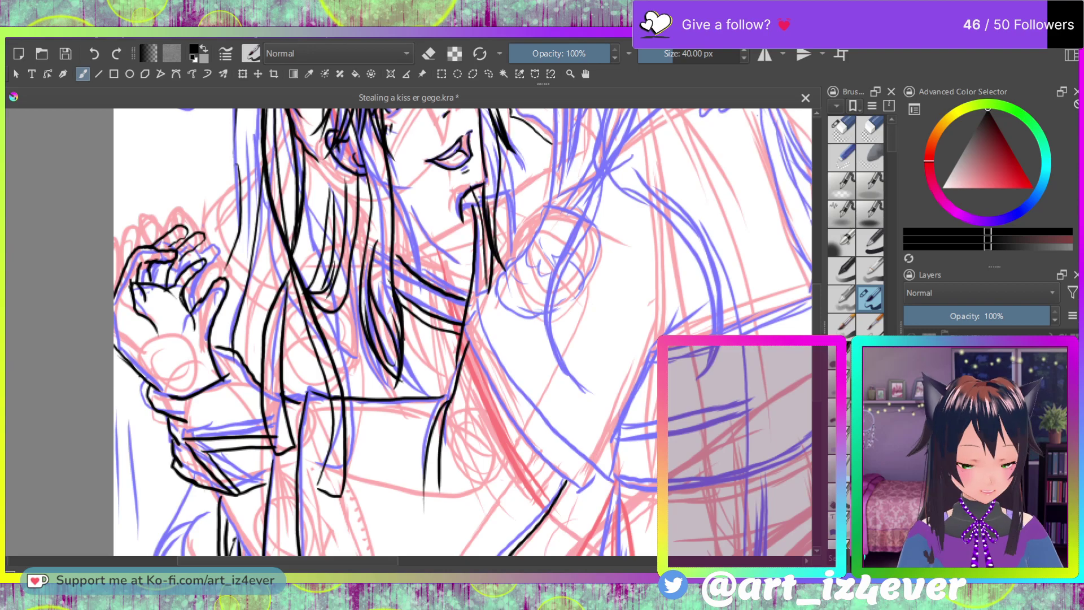
Step: Ink the second character's long front hair locks from the forehead past the cheek down to the chest
{"action": "key", "text": "3"}
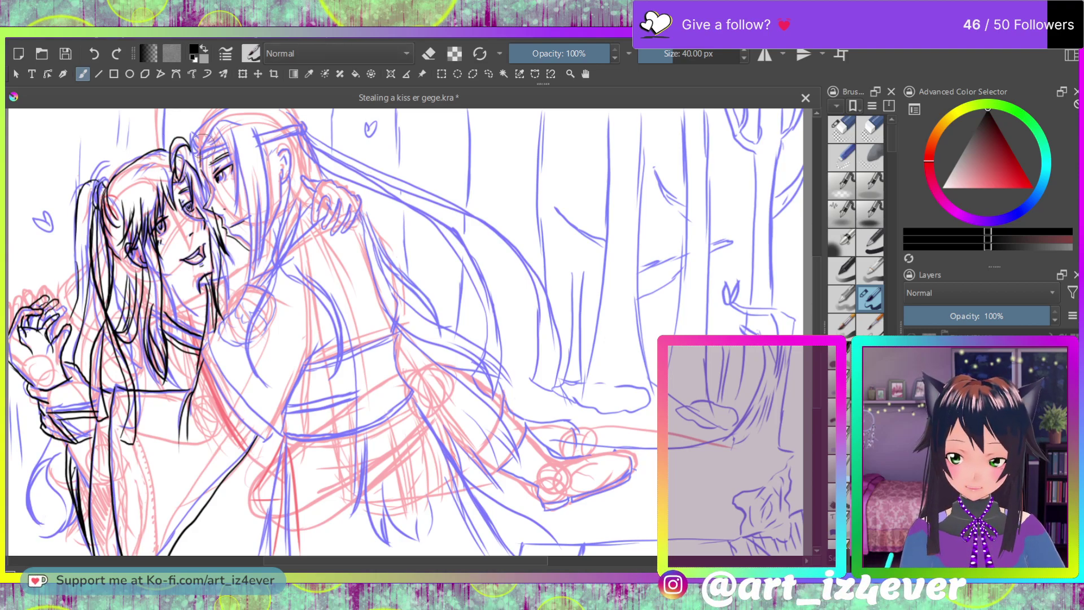
{"action": "left_click_drag", "start_coordinate": [212, 122], "coordinate": [234, 210]}
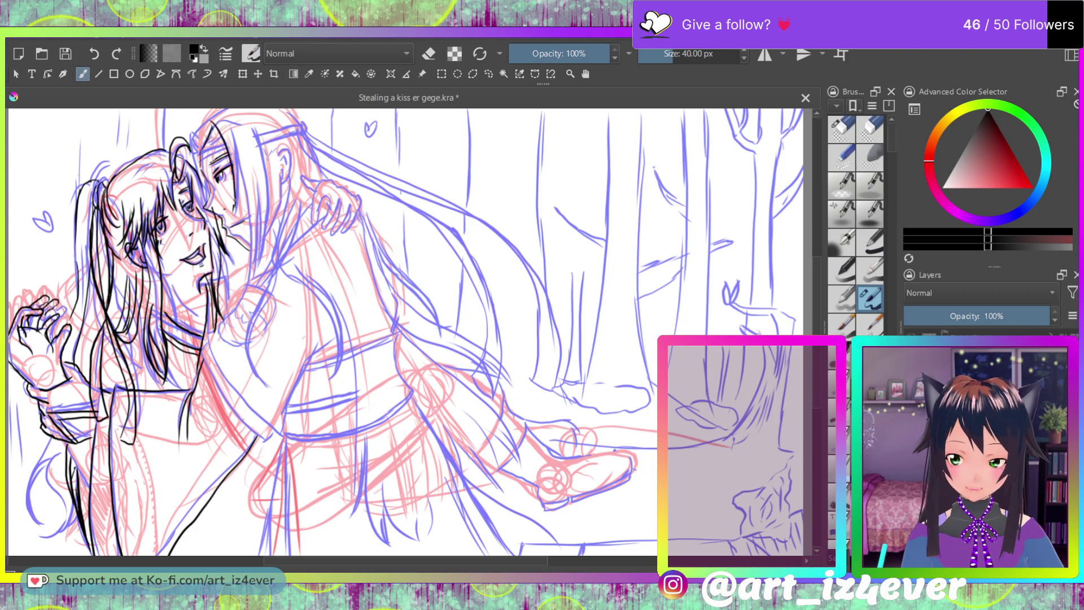
{"action": "mouse_move", "coordinate": [229, 123]}
{"action": "left_mouse_down"}
{"action": "mouse_move", "coordinate": [236, 179]}
{"action": "mouse_move", "coordinate": [253, 161]}
{"action": "mouse_move", "coordinate": [244, 151]}
{"action": "mouse_move", "coordinate": [251, 234]}
{"action": "left_mouse_up"}
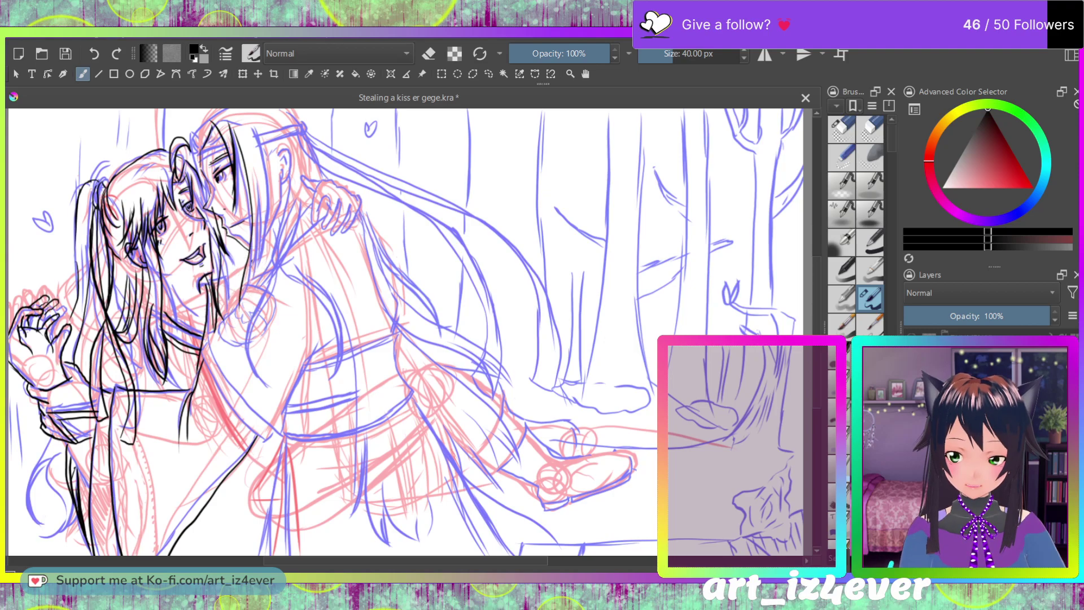
{"action": "left_click_drag", "start_coordinate": [251, 261], "coordinate": [253, 329]}
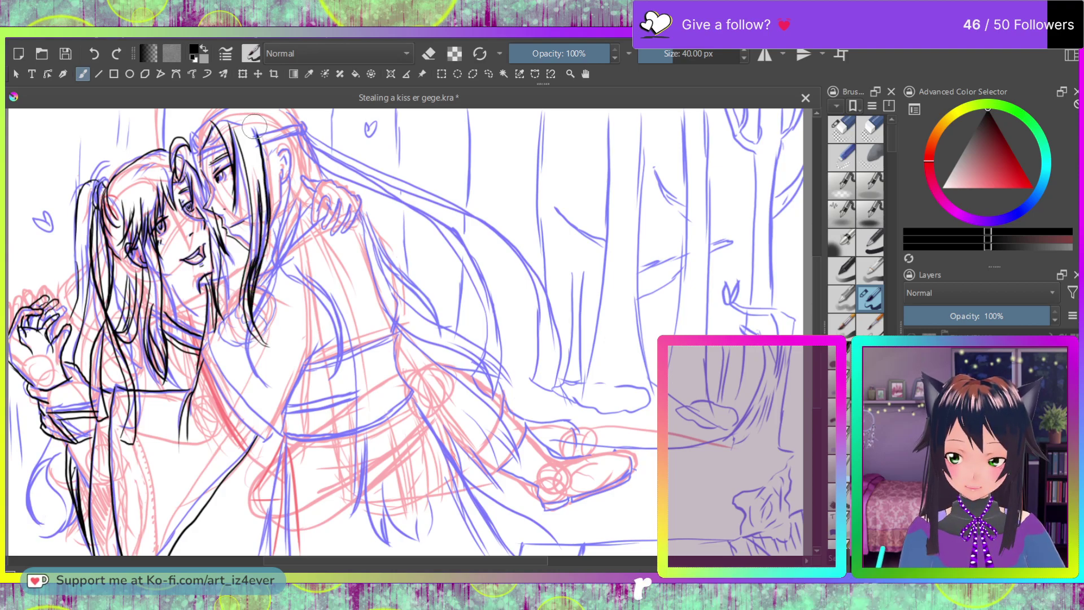
Step: Ink the second character's ear, plus the hand behind the neck and the sleeve outlines of the embrace
{"action": "left_click_drag", "start_coordinate": [280, 147], "coordinate": [291, 150]}
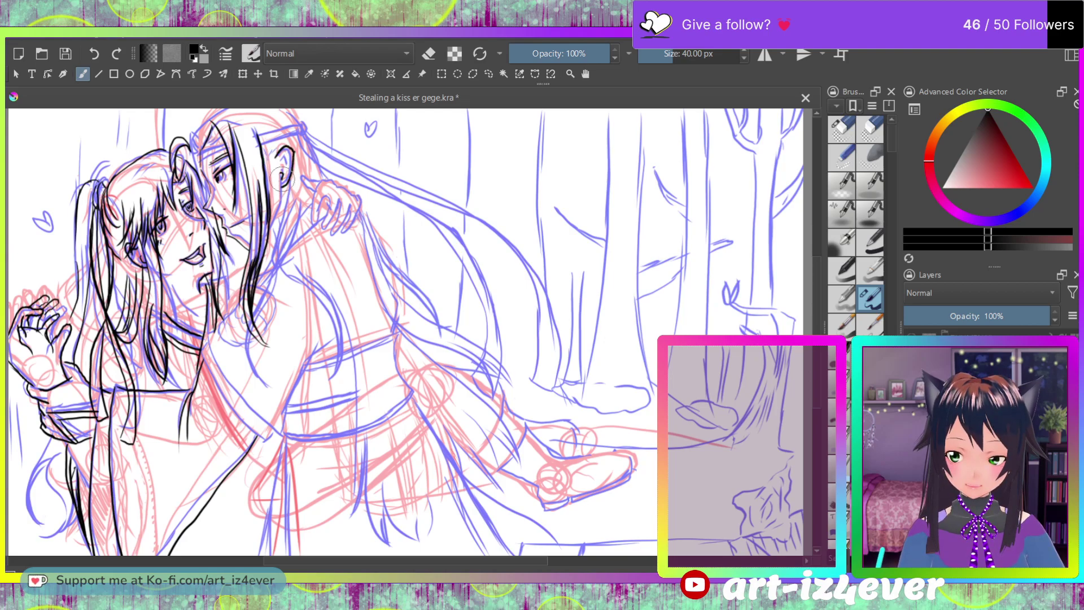
{"action": "left_click_drag", "start_coordinate": [268, 150], "coordinate": [271, 168]}
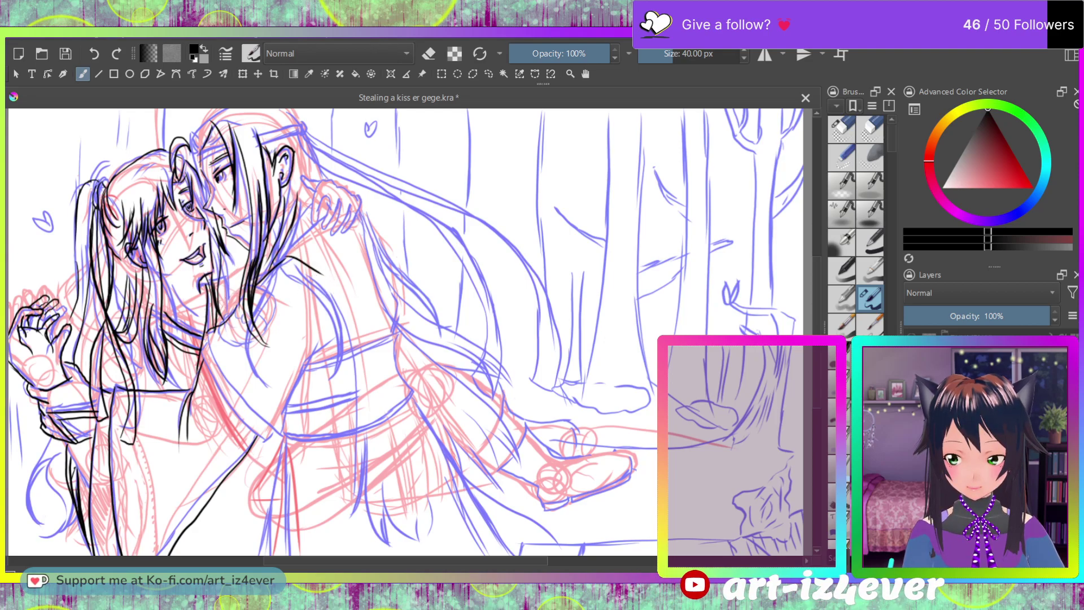
{"action": "mouse_move", "coordinate": [210, 347]}
{"action": "left_mouse_down"}
{"action": "mouse_move", "coordinate": [281, 436]}
{"action": "mouse_move", "coordinate": [320, 339]}
{"action": "left_mouse_up"}
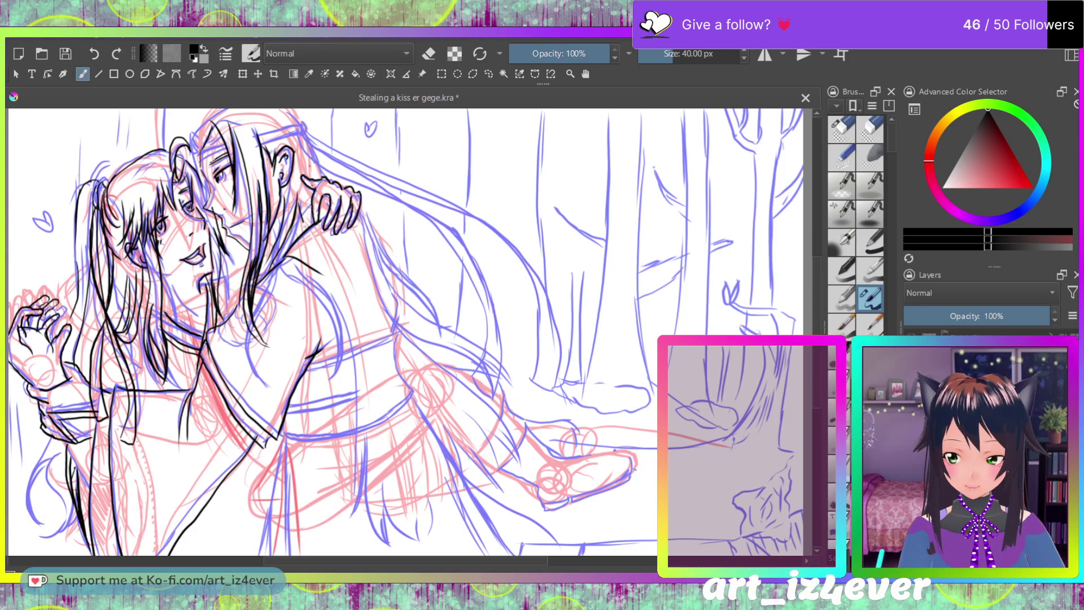
Step: Ink hair strands falling down the second character's back, past the waist to pointed tips over the skirt
{"action": "mouse_move", "coordinate": [322, 277]}
{"action": "left_mouse_down"}
{"action": "mouse_move", "coordinate": [348, 361]}
{"action": "mouse_move", "coordinate": [346, 477]}
{"action": "left_mouse_up"}
{"action": "left_click_drag", "start_coordinate": [359, 411], "coordinate": [339, 483]}
{"action": "mouse_move", "coordinate": [356, 390]}
{"action": "left_mouse_down"}
{"action": "mouse_move", "coordinate": [342, 472]}
{"action": "mouse_move", "coordinate": [362, 318]}
{"action": "left_mouse_up"}
{"action": "left_click_drag", "start_coordinate": [362, 364], "coordinate": [353, 512]}
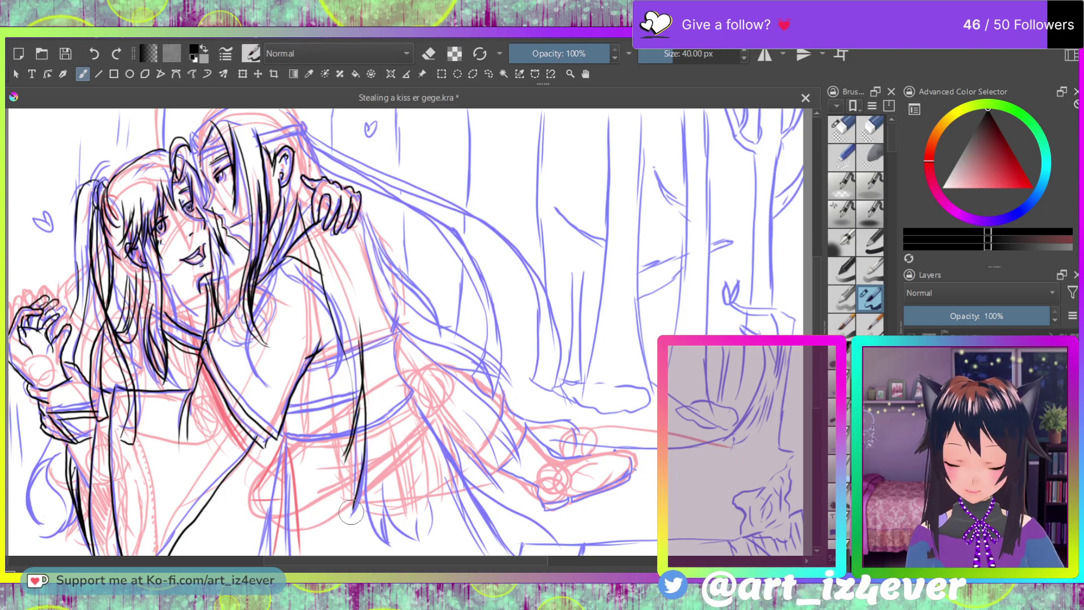
{"action": "left_click_drag", "start_coordinate": [373, 452], "coordinate": [364, 552]}
{"action": "mouse_move", "coordinate": [362, 511]}
{"action": "left_mouse_down"}
{"action": "mouse_move", "coordinate": [368, 551]}
{"action": "mouse_move", "coordinate": [420, 402]}
{"action": "left_mouse_up"}
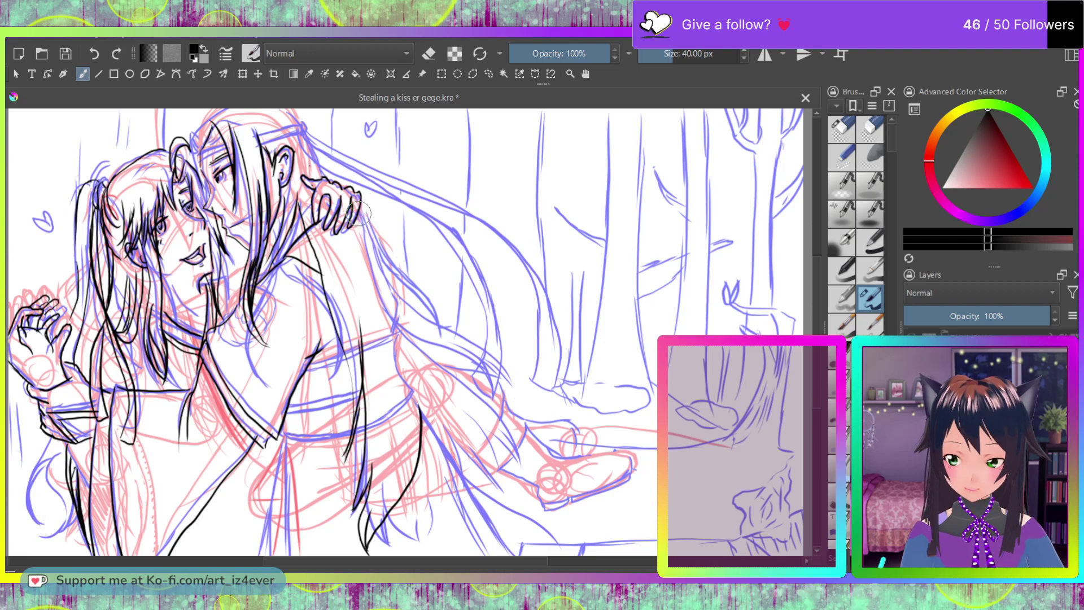
Step: Ink the long sweeping hair strands from behind the hand past the hip to the foot, with curved ends
{"action": "mouse_move", "coordinate": [362, 217]}
{"action": "left_mouse_down"}
{"action": "mouse_move", "coordinate": [437, 332]}
{"action": "mouse_move", "coordinate": [534, 423]}
{"action": "left_mouse_up"}
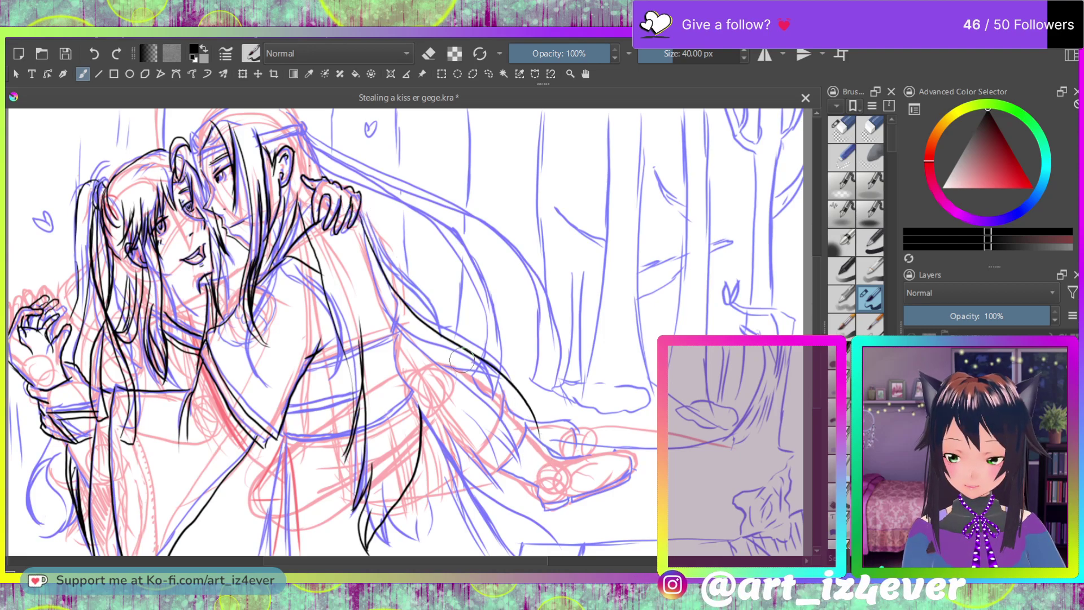
{"action": "mouse_move", "coordinate": [455, 358]}
{"action": "left_mouse_down"}
{"action": "mouse_move", "coordinate": [492, 396]}
{"action": "mouse_move", "coordinate": [524, 485]}
{"action": "left_mouse_up"}
{"action": "left_click_drag", "start_coordinate": [537, 429], "coordinate": [535, 488]}
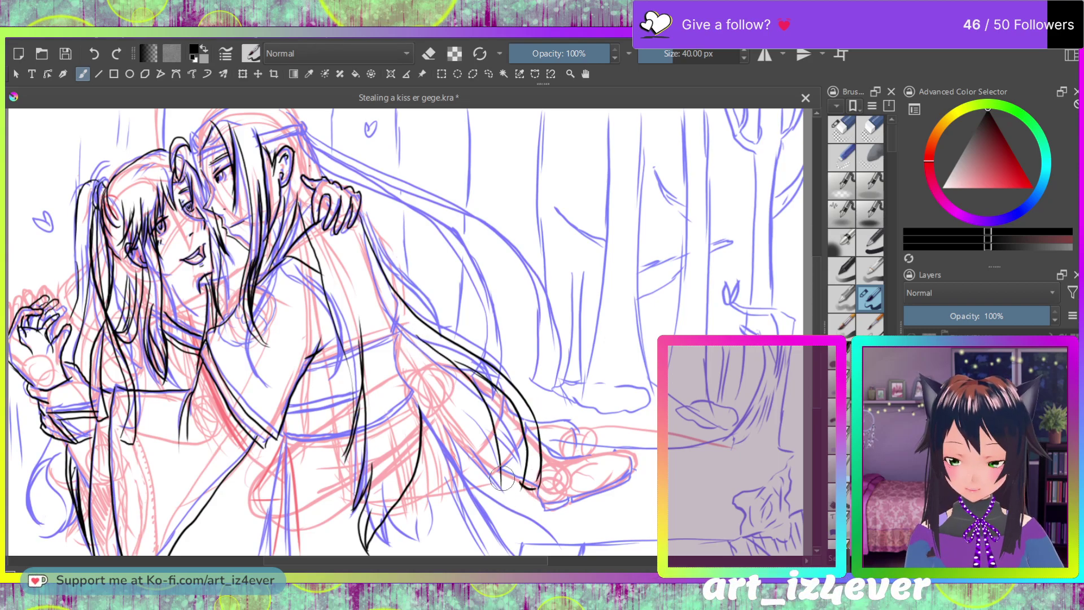
{"action": "mouse_move", "coordinate": [500, 487]}
{"action": "left_mouse_down"}
{"action": "mouse_move", "coordinate": [490, 446]}
{"action": "mouse_move", "coordinate": [472, 437]}
{"action": "mouse_move", "coordinate": [489, 471]}
{"action": "mouse_move", "coordinate": [480, 467]}
{"action": "mouse_move", "coordinate": [462, 517]}
{"action": "left_mouse_up"}
Step: Erase the vertical hair strands running down the second character's back across the waist sash
{"action": "key", "text": "e"}
{"action": "mouse_move", "coordinate": [363, 396]}
{"action": "left_mouse_down"}
{"action": "mouse_move", "coordinate": [347, 463]}
{"action": "mouse_move", "coordinate": [358, 548]}
{"action": "mouse_move", "coordinate": [377, 523]}
{"action": "left_mouse_up"}
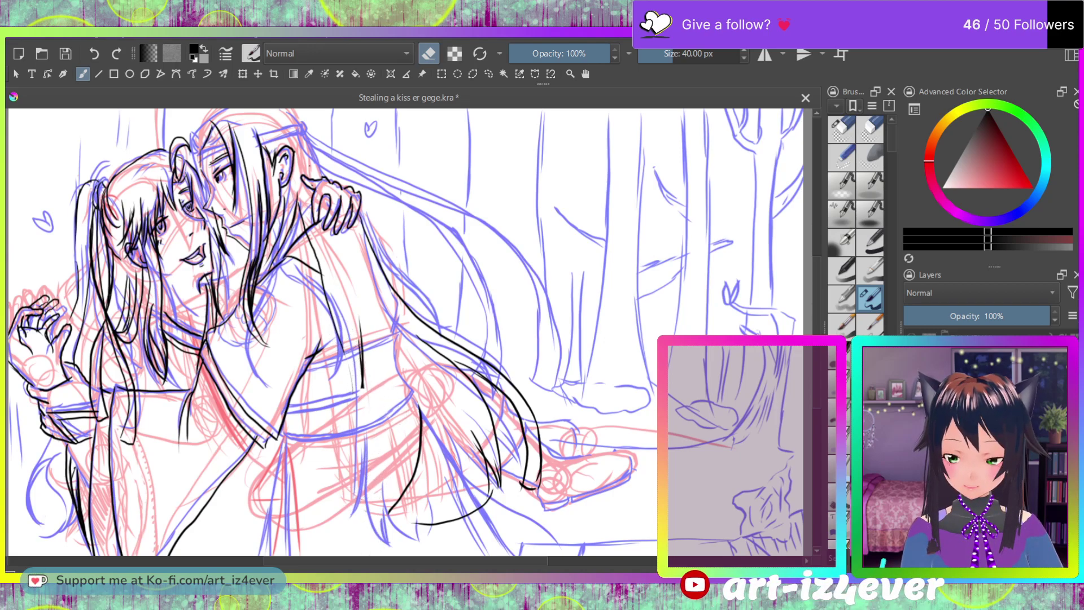
{"action": "left_click_drag", "start_coordinate": [363, 336], "coordinate": [368, 426]}
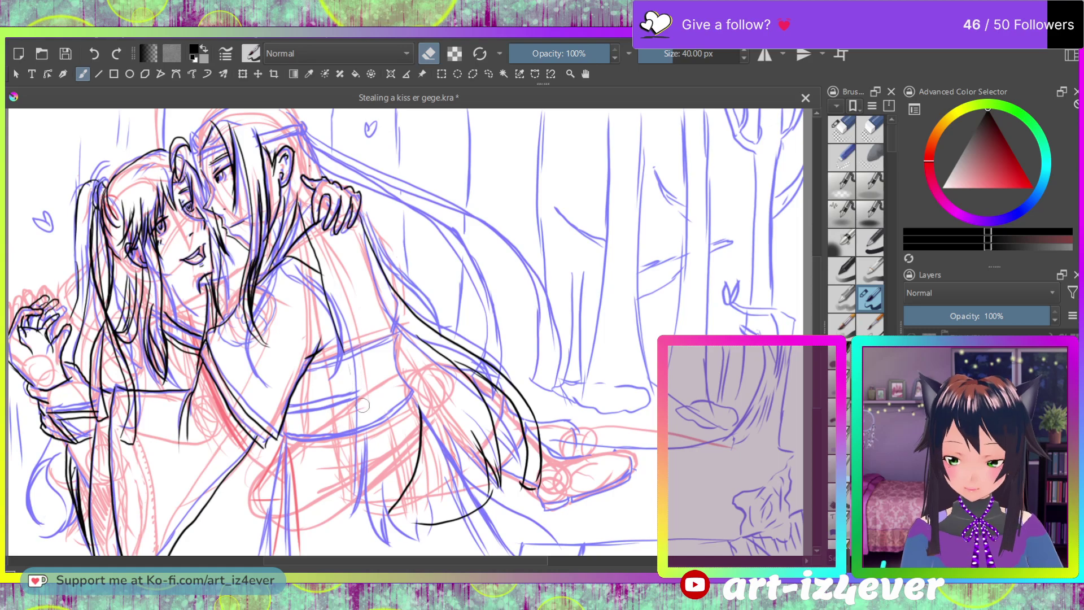
{"action": "key", "text": "e"}
Step: Ink tapered hair tips below the second character's waist sash, layering pointed locks over the skirt
{"action": "mouse_move", "coordinate": [355, 232]}
{"action": "left_mouse_down"}
{"action": "mouse_move", "coordinate": [353, 416]}
{"action": "mouse_move", "coordinate": [337, 543]}
{"action": "left_mouse_up"}
{"action": "left_click_drag", "start_coordinate": [365, 442], "coordinate": [346, 523]}
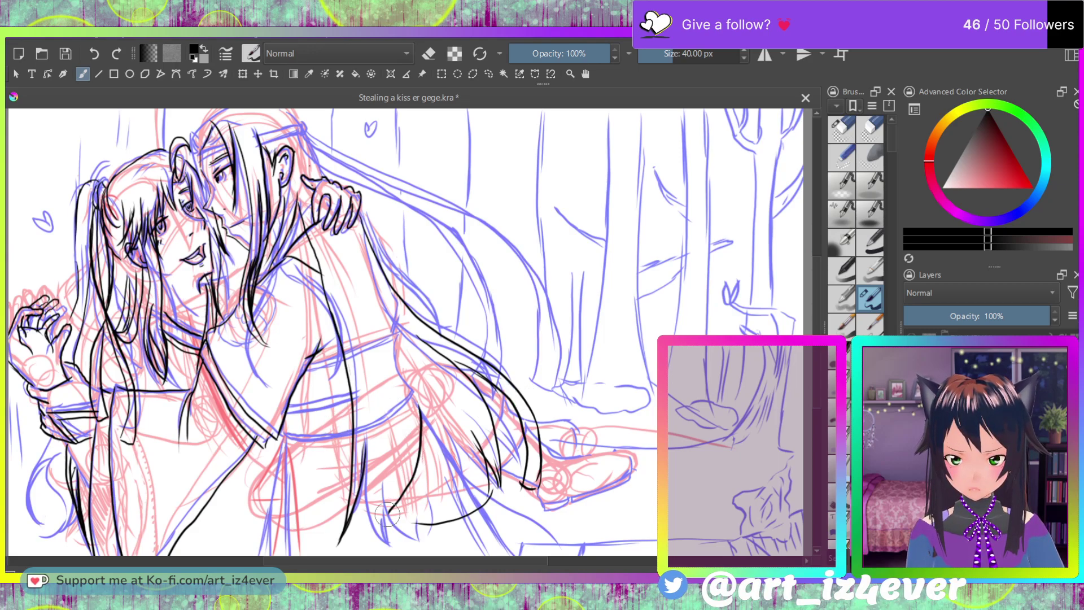
{"action": "left_click_drag", "start_coordinate": [387, 447], "coordinate": [389, 511]}
{"action": "mouse_move", "coordinate": [365, 444]}
{"action": "left_mouse_down"}
{"action": "mouse_move", "coordinate": [369, 533]}
{"action": "mouse_move", "coordinate": [378, 484]}
{"action": "mouse_move", "coordinate": [405, 442]}
{"action": "left_mouse_up"}
{"action": "left_click_drag", "start_coordinate": [392, 510], "coordinate": [399, 425]}
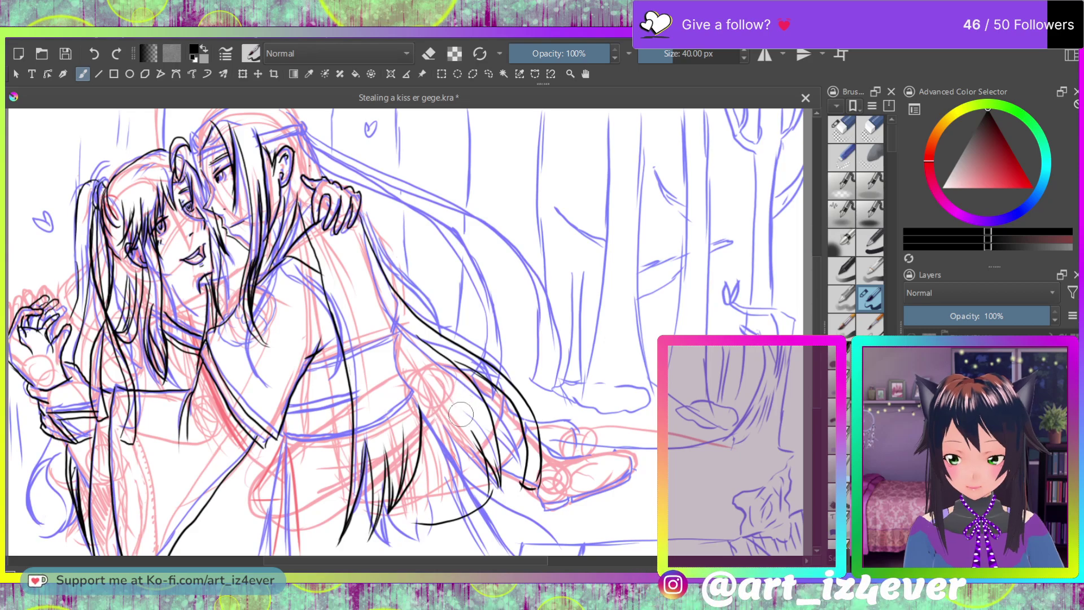
Step: Continue the pointed hair tips toward the foot, erasing the curved line beneath them and filling the gap with more locks
{"action": "left_click_drag", "start_coordinate": [422, 522], "coordinate": [427, 469]}
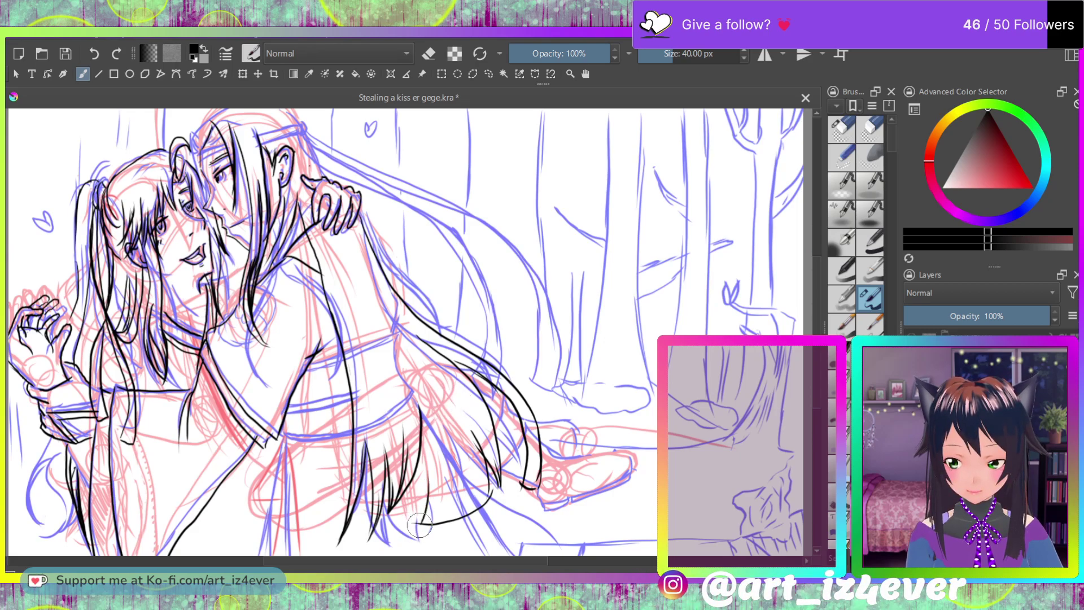
{"action": "left_click_drag", "start_coordinate": [436, 510], "coordinate": [443, 396]}
{"action": "left_click_drag", "start_coordinate": [426, 504], "coordinate": [427, 425]}
{"action": "key", "text": "e"}
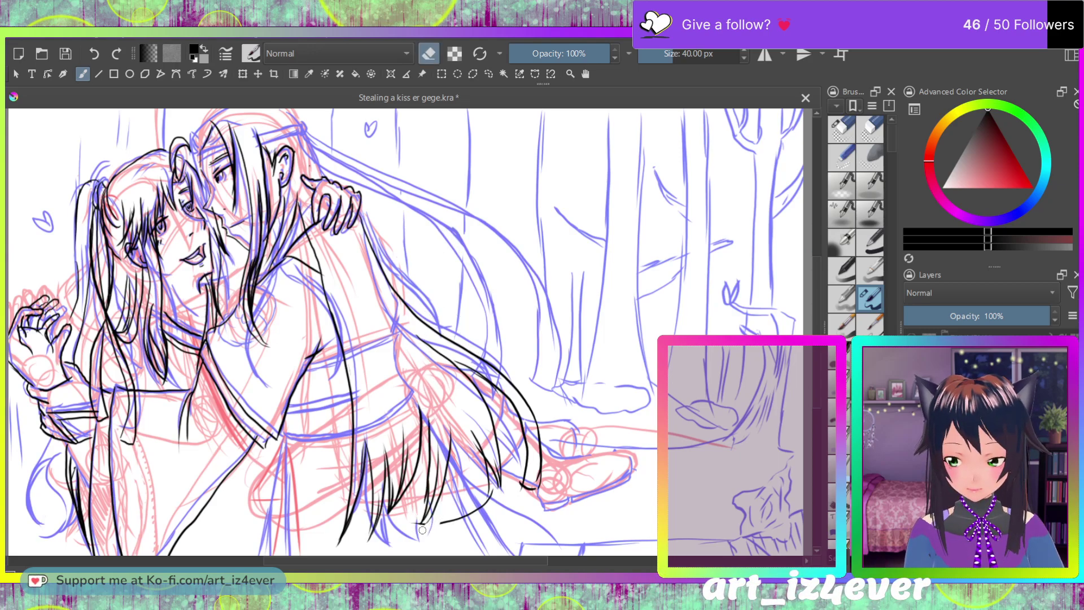
{"action": "left_click_drag", "start_coordinate": [459, 516], "coordinate": [492, 484]}
{"action": "key", "text": "e"}
{"action": "left_click_drag", "start_coordinate": [454, 443], "coordinate": [439, 388]}
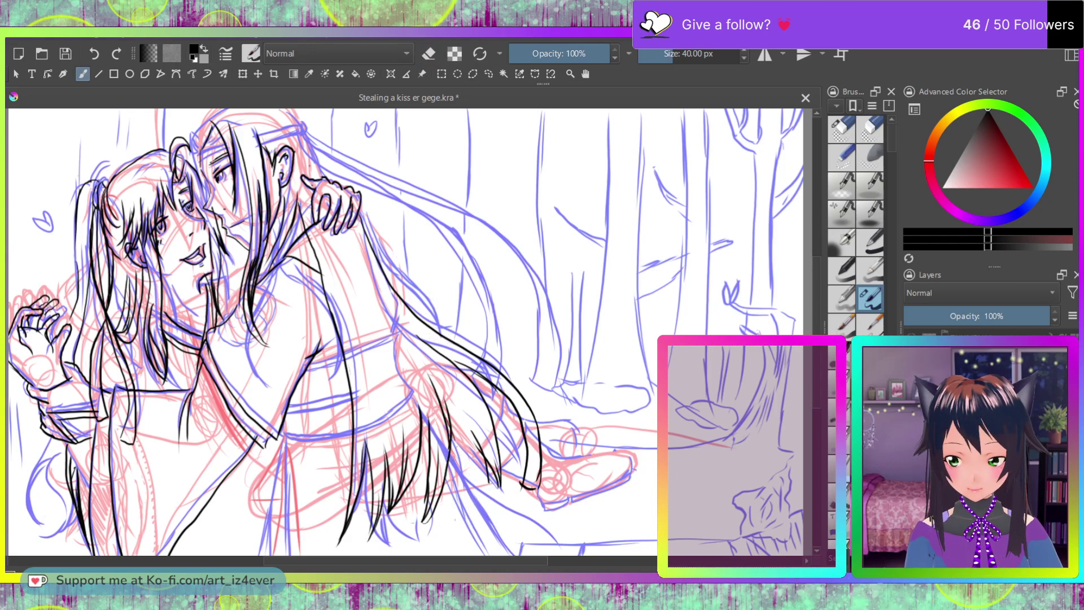
{"action": "mouse_move", "coordinate": [457, 486]}
{"action": "left_mouse_down"}
{"action": "mouse_move", "coordinate": [482, 503]}
{"action": "mouse_move", "coordinate": [482, 441]}
{"action": "left_mouse_up"}
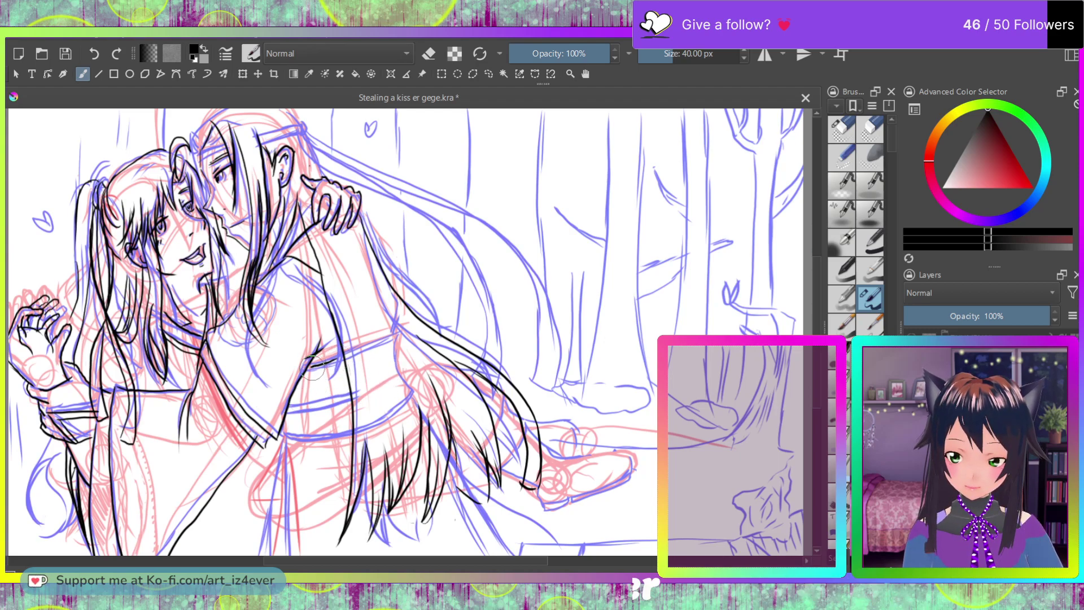
Step: Ink the second character's waist sash with its lower edge, middle band and small vertical clasp
{"action": "left_click_drag", "start_coordinate": [277, 439], "coordinate": [321, 445]}
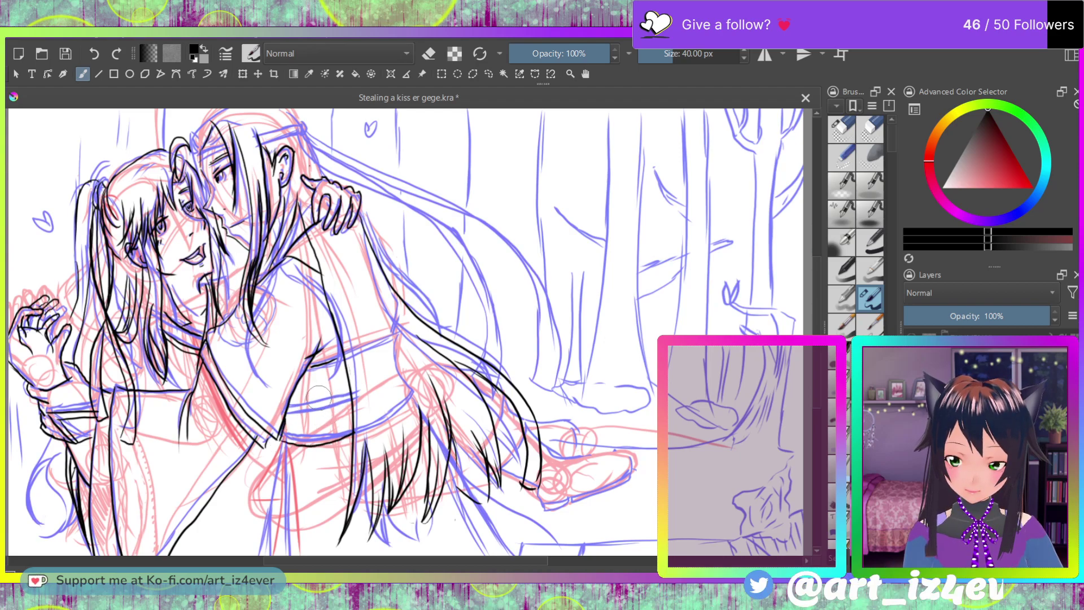
{"action": "mouse_move", "coordinate": [329, 401]}
{"action": "left_mouse_down"}
{"action": "mouse_move", "coordinate": [332, 415]}
{"action": "mouse_move", "coordinate": [285, 416]}
{"action": "mouse_move", "coordinate": [355, 397]}
{"action": "left_mouse_up"}
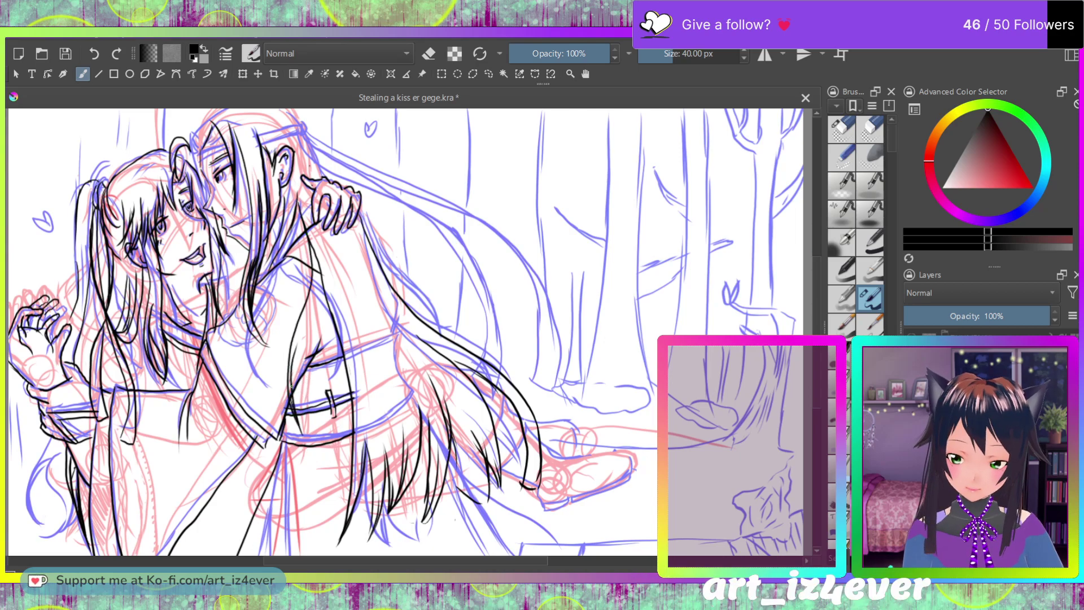
{"action": "key", "text": "e"}
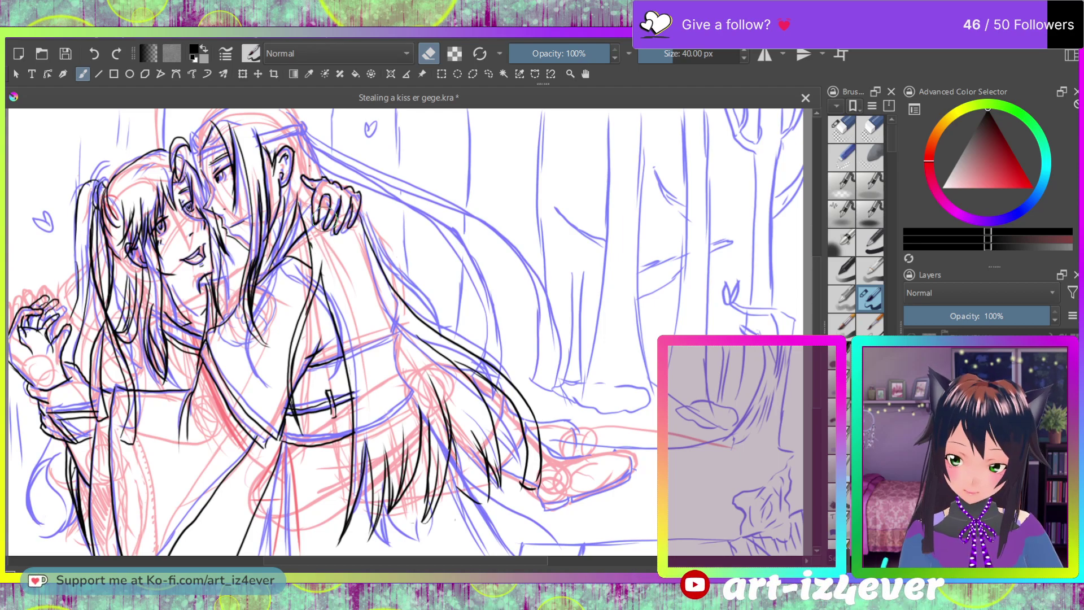
{"action": "key", "text": "e"}
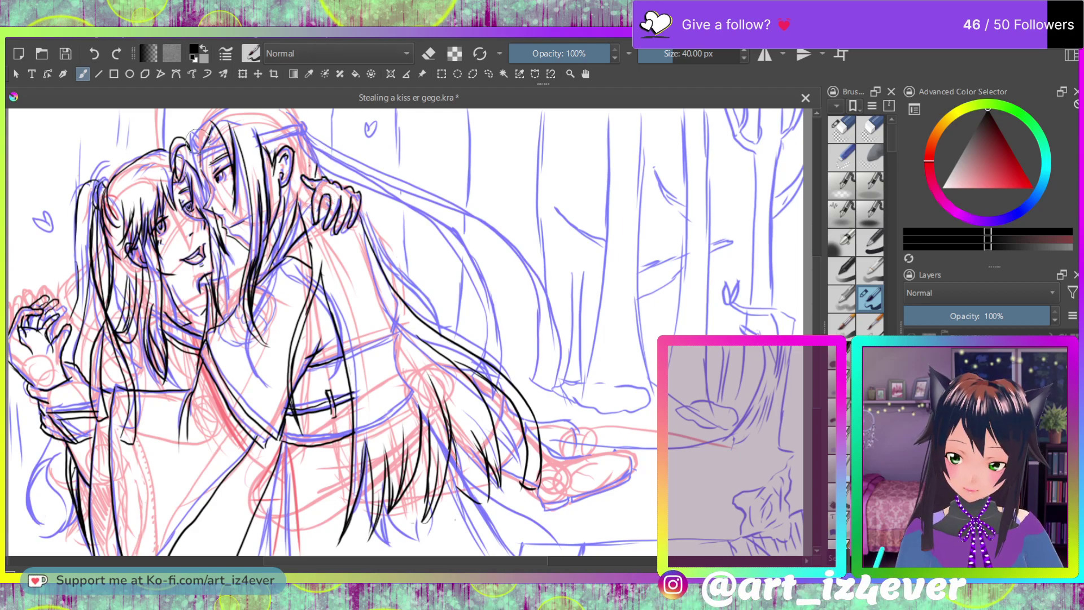
Step: Ink the second character's forehead hairline, the long strands beside the face and the headband wrapping around the head
{"action": "left_click_drag", "start_coordinate": [203, 136], "coordinate": [220, 121]}
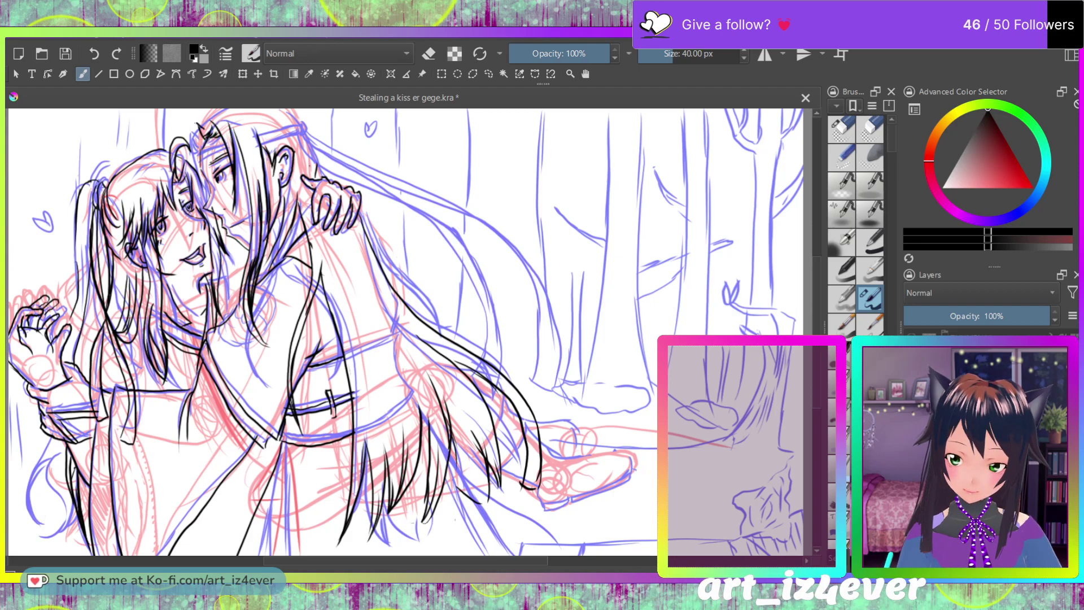
{"action": "mouse_move", "coordinate": [197, 125]}
{"action": "left_mouse_down"}
{"action": "mouse_move", "coordinate": [194, 168]}
{"action": "mouse_move", "coordinate": [227, 270]}
{"action": "mouse_move", "coordinate": [216, 305]}
{"action": "left_mouse_up"}
{"action": "left_click_drag", "start_coordinate": [213, 212], "coordinate": [229, 304]}
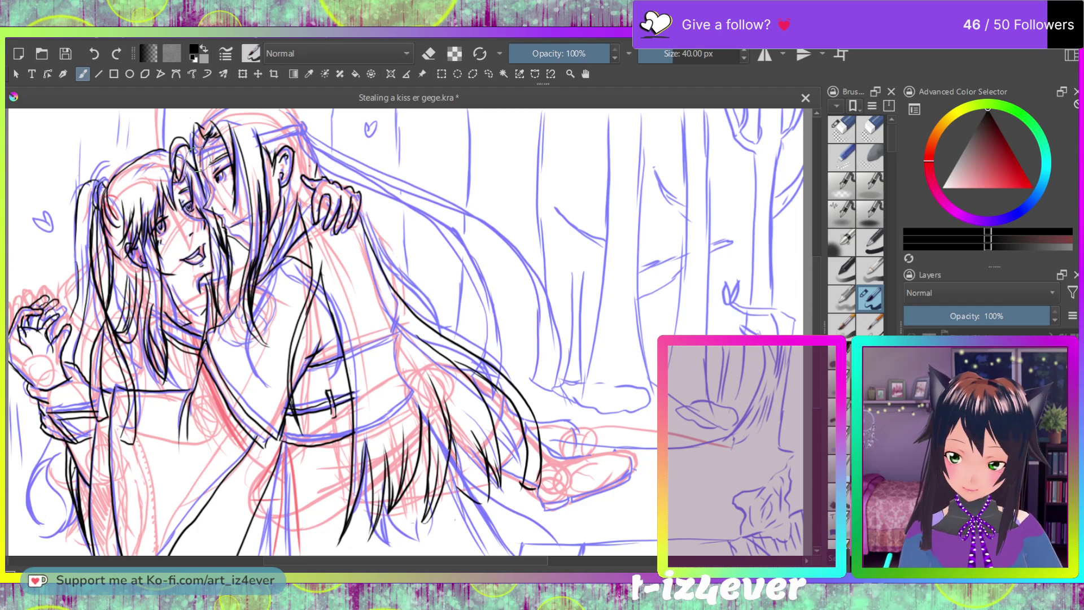
{"action": "mouse_move", "coordinate": [197, 151]}
{"action": "left_mouse_down"}
{"action": "mouse_move", "coordinate": [230, 135]}
{"action": "mouse_move", "coordinate": [236, 117]}
{"action": "mouse_move", "coordinate": [258, 141]}
{"action": "mouse_move", "coordinate": [305, 133]}
{"action": "left_mouse_up"}
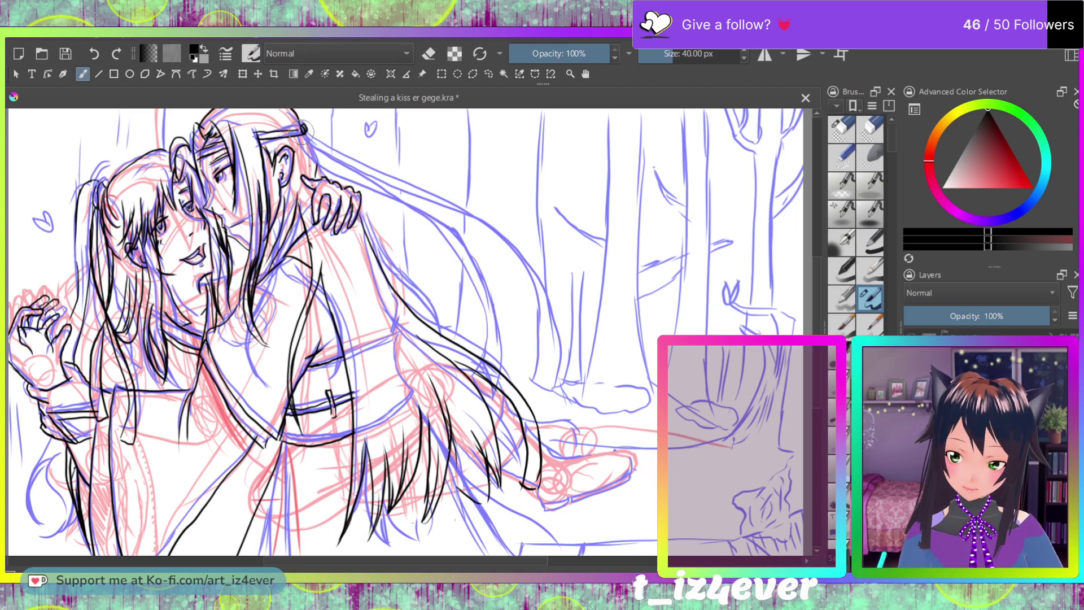
Step: Ink the headband's long ribbons sweeping back from the knot behind the head, finishing with a squared end
{"action": "mouse_move", "coordinate": [301, 131]}
{"action": "left_mouse_down"}
{"action": "mouse_move", "coordinate": [485, 270]}
{"action": "mouse_move", "coordinate": [517, 346]}
{"action": "mouse_move", "coordinate": [517, 388]}
{"action": "left_mouse_up"}
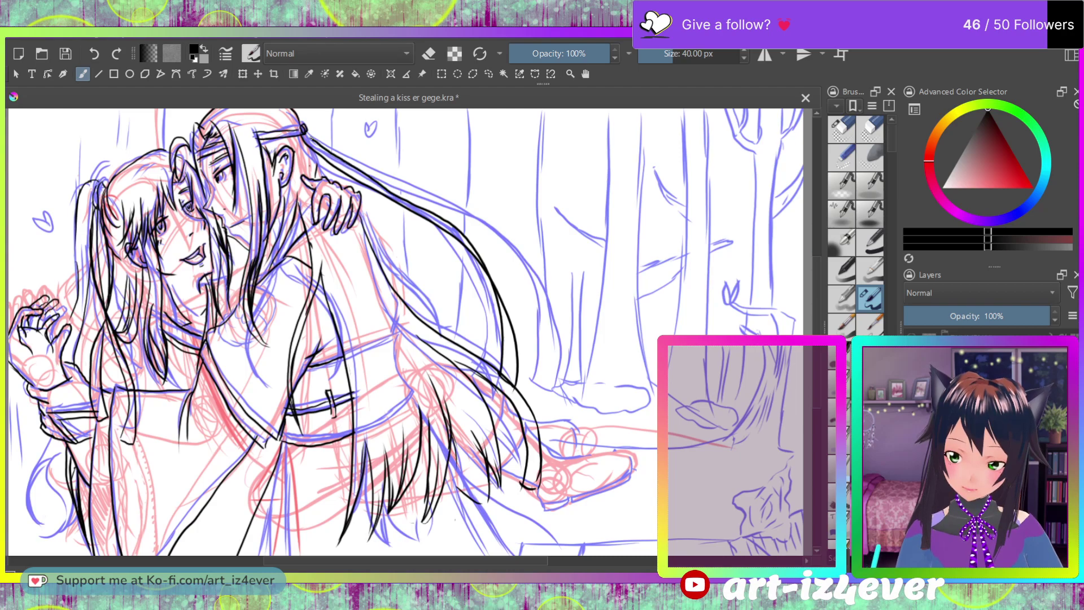
{"action": "mouse_move", "coordinate": [303, 130]}
{"action": "left_mouse_down"}
{"action": "mouse_move", "coordinate": [462, 207]}
{"action": "mouse_move", "coordinate": [519, 263]}
{"action": "mouse_move", "coordinate": [521, 323]}
{"action": "left_mouse_up"}
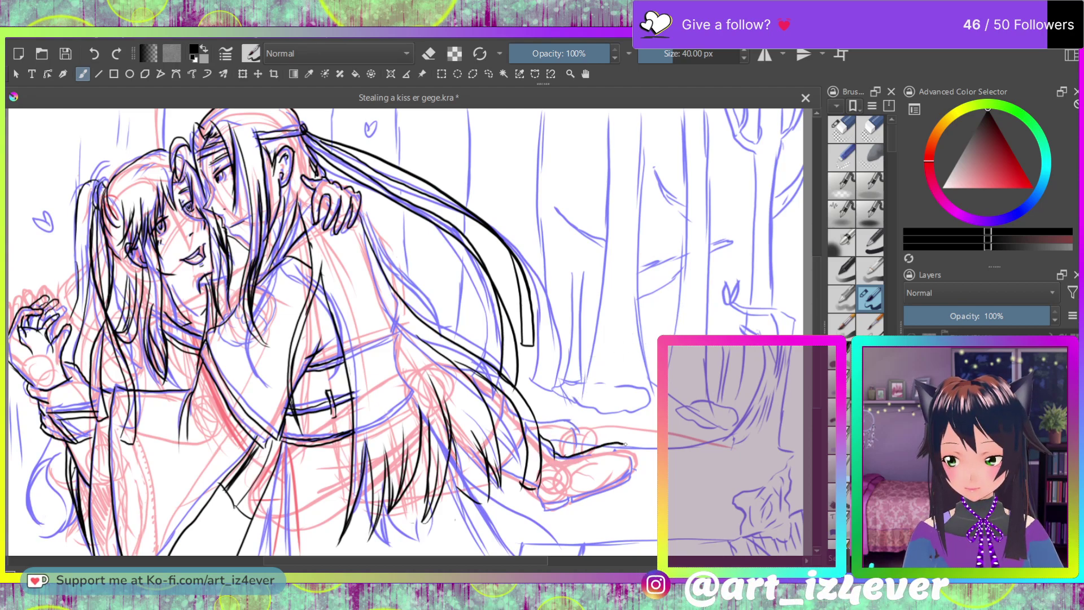
Step: Ink a first version of the outstretched shoe with its sole and toe
{"action": "mouse_move", "coordinate": [562, 456]}
{"action": "left_mouse_down"}
{"action": "mouse_move", "coordinate": [632, 454]}
{"action": "mouse_move", "coordinate": [625, 477]}
{"action": "mouse_move", "coordinate": [577, 495]}
{"action": "mouse_move", "coordinate": [505, 467]}
{"action": "mouse_move", "coordinate": [531, 438]}
{"action": "left_mouse_up"}
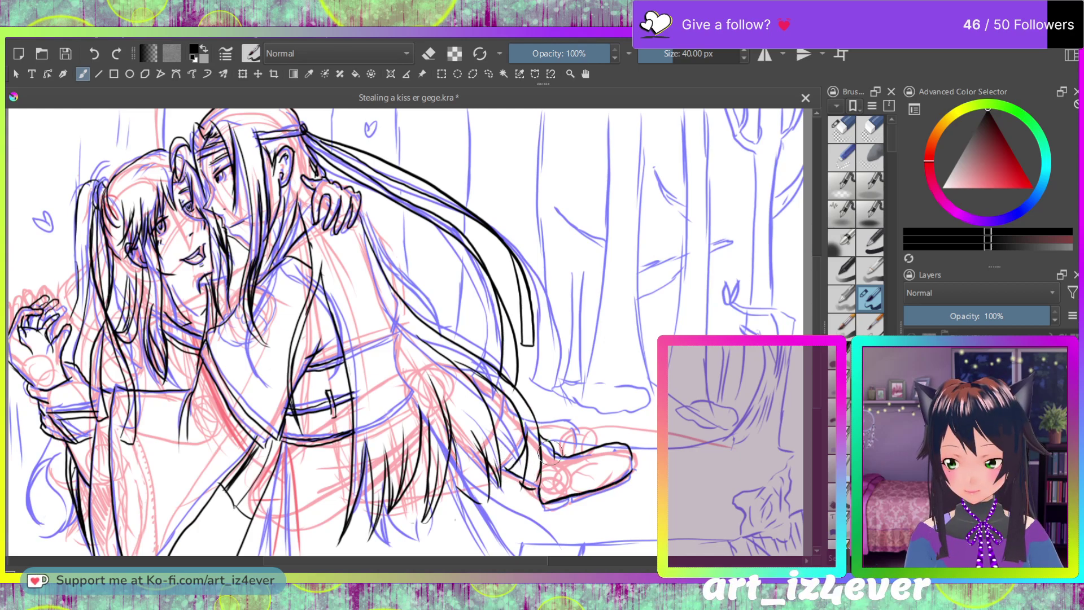
{"action": "mouse_move", "coordinate": [542, 504]}
{"action": "left_mouse_down"}
{"action": "mouse_move", "coordinate": [633, 481]}
{"action": "mouse_move", "coordinate": [628, 453]}
{"action": "left_mouse_up"}
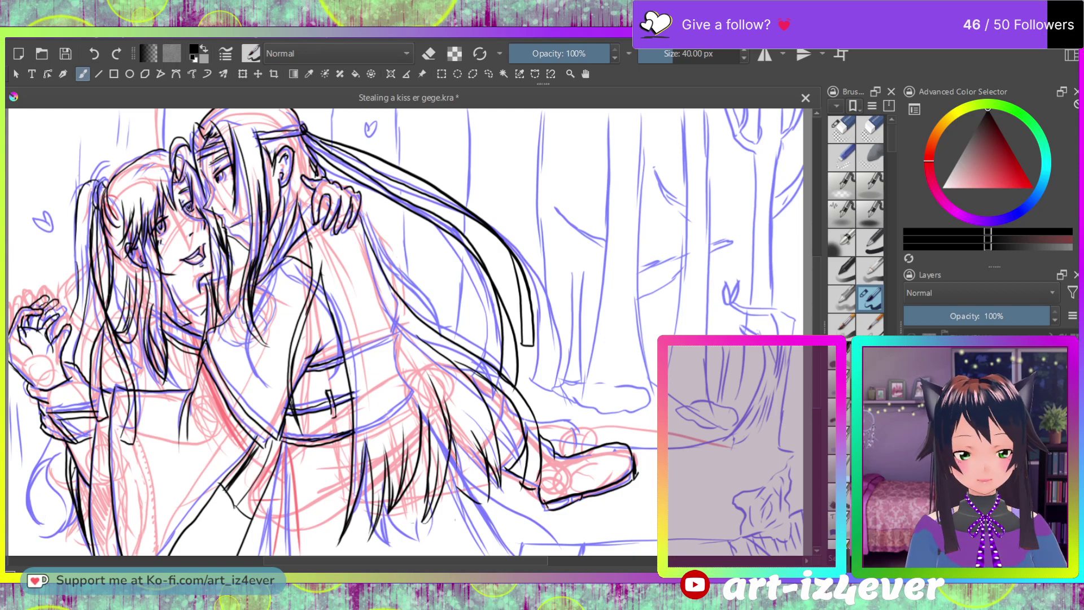
Step: Erase the inked shoe outline and the ankle line leading into it
{"action": "scroll", "coordinate": [807, 293], "scroll_direction": "up", "scroll_amount": 1}
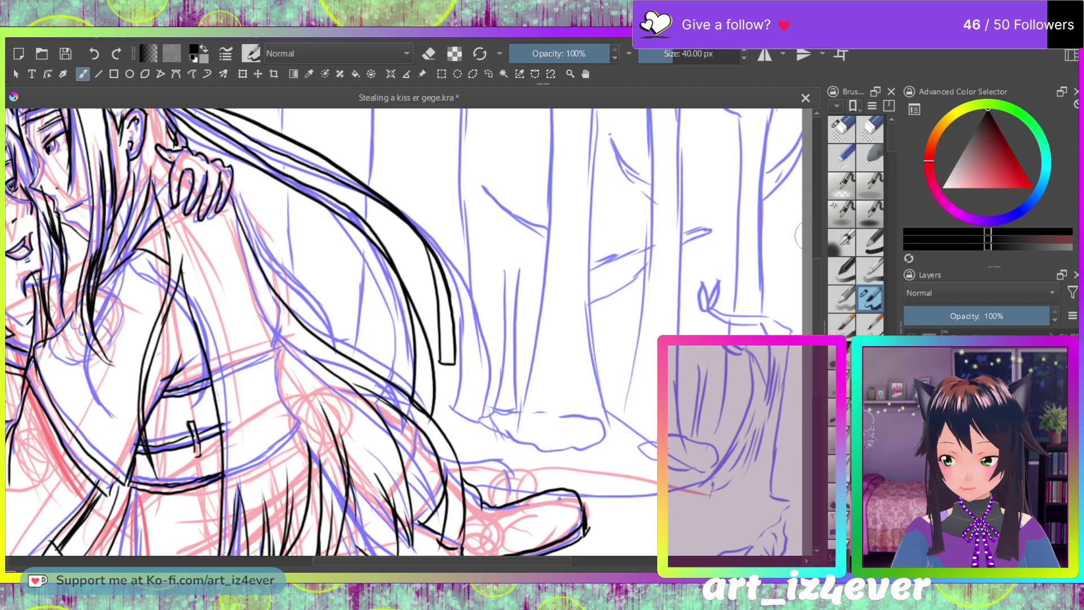
{"action": "left_click", "coordinate": [817, 233]}
{"action": "left_click_drag", "start_coordinate": [816, 233], "coordinate": [817, 316]}
{"action": "scroll", "coordinate": [587, 308], "scroll_direction": "down", "scroll_amount": 6}
{"action": "key", "text": "e"}
{"action": "mouse_move", "coordinate": [587, 308]}
{"action": "left_mouse_down"}
{"action": "mouse_move", "coordinate": [564, 310]}
{"action": "mouse_move", "coordinate": [537, 386]}
{"action": "mouse_move", "coordinate": [525, 390]}
{"action": "mouse_move", "coordinate": [504, 311]}
{"action": "mouse_move", "coordinate": [470, 374]}
{"action": "left_mouse_up"}
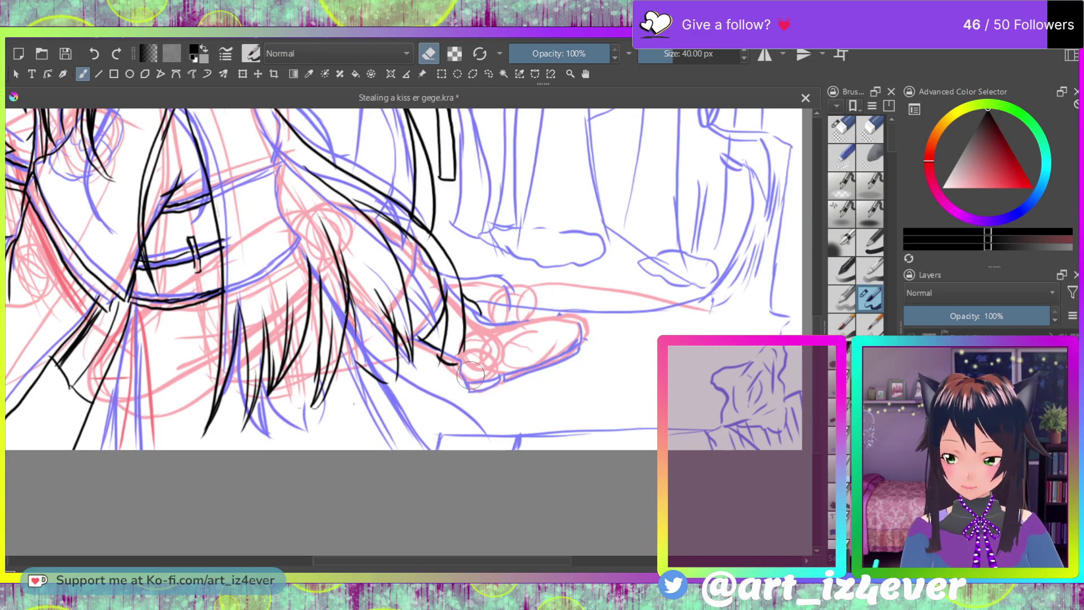
{"action": "key", "text": "e"}
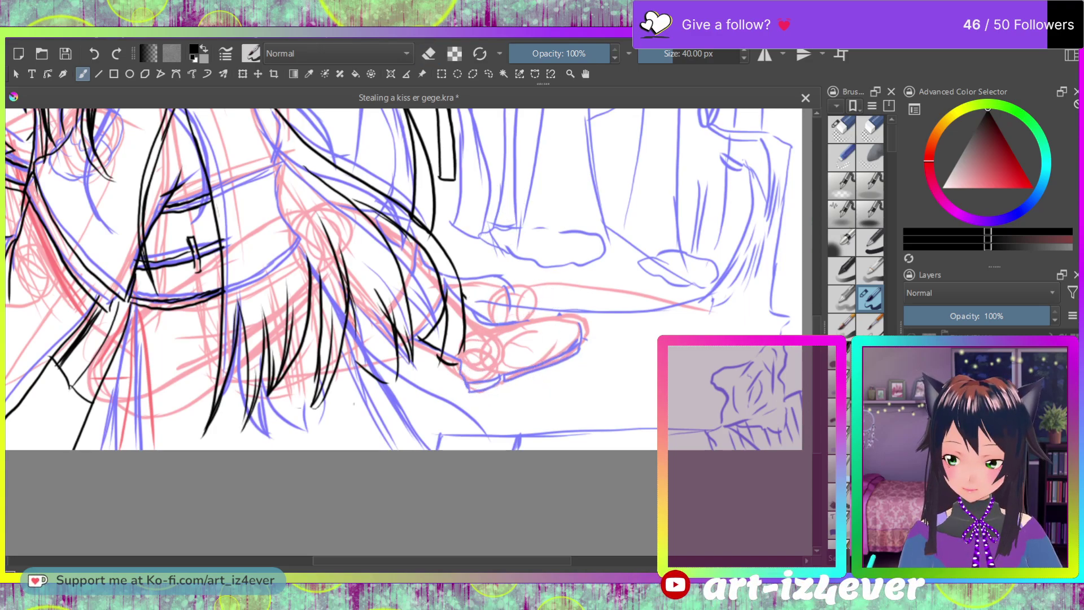
{"action": "mouse_move", "coordinate": [442, 372]}
{"action": "left_mouse_down"}
{"action": "mouse_move", "coordinate": [415, 336]}
{"action": "mouse_move", "coordinate": [436, 319]}
{"action": "mouse_move", "coordinate": [428, 358]}
{"action": "left_mouse_up"}
{"action": "key", "text": "e"}
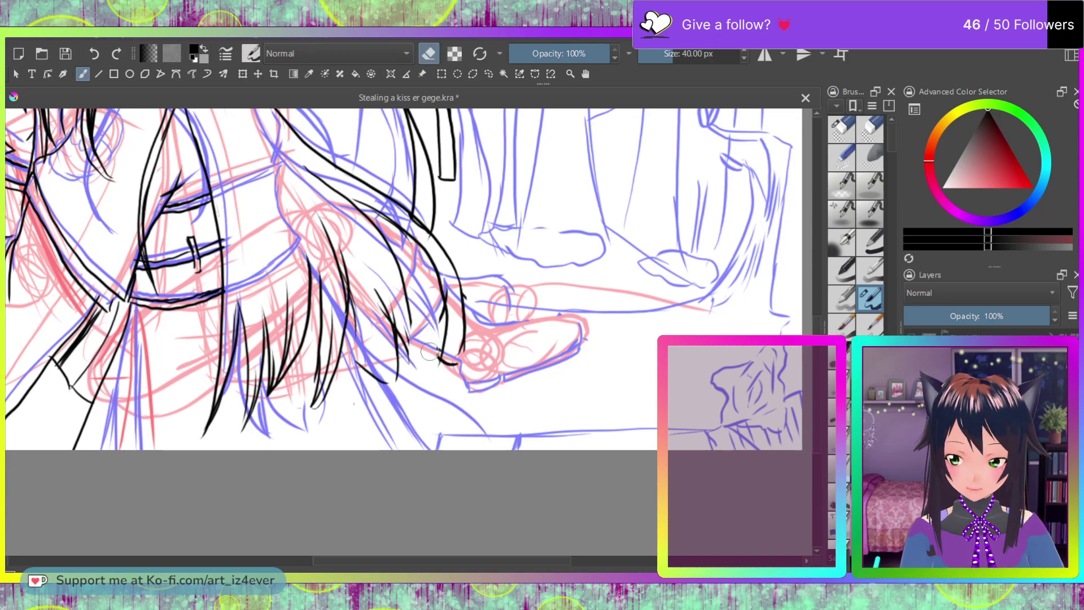
Step: Ink the lower leg and ankle again with a closed shoe outline and a firm sole line
{"action": "key", "text": "e"}
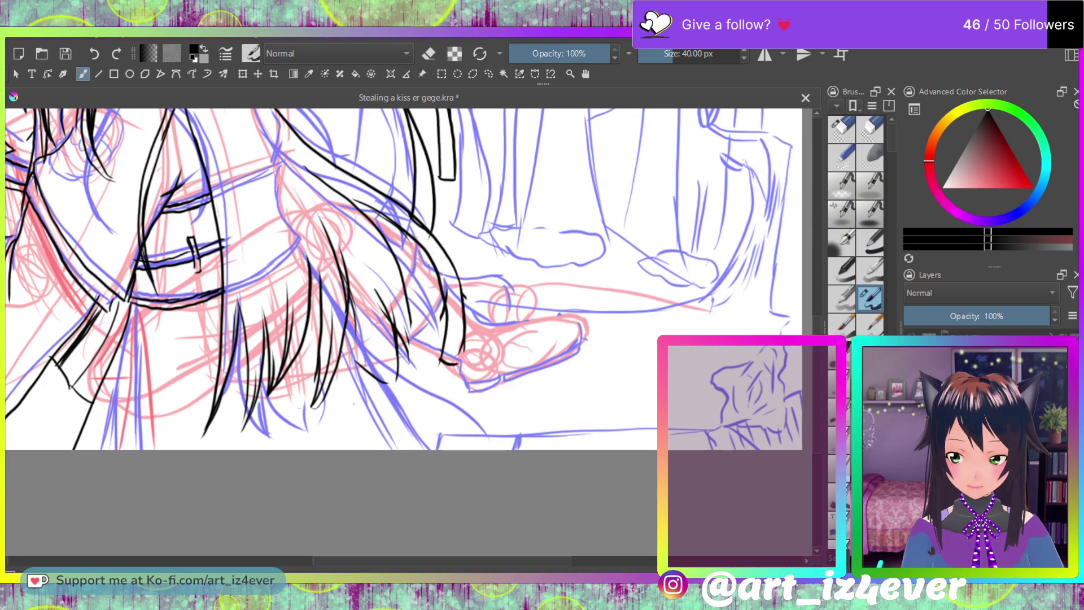
{"action": "mouse_move", "coordinate": [419, 260]}
{"action": "left_mouse_down"}
{"action": "mouse_move", "coordinate": [409, 306]}
{"action": "mouse_move", "coordinate": [433, 256]}
{"action": "mouse_move", "coordinate": [441, 286]}
{"action": "mouse_move", "coordinate": [462, 290]}
{"action": "mouse_move", "coordinate": [485, 317]}
{"action": "left_mouse_up"}
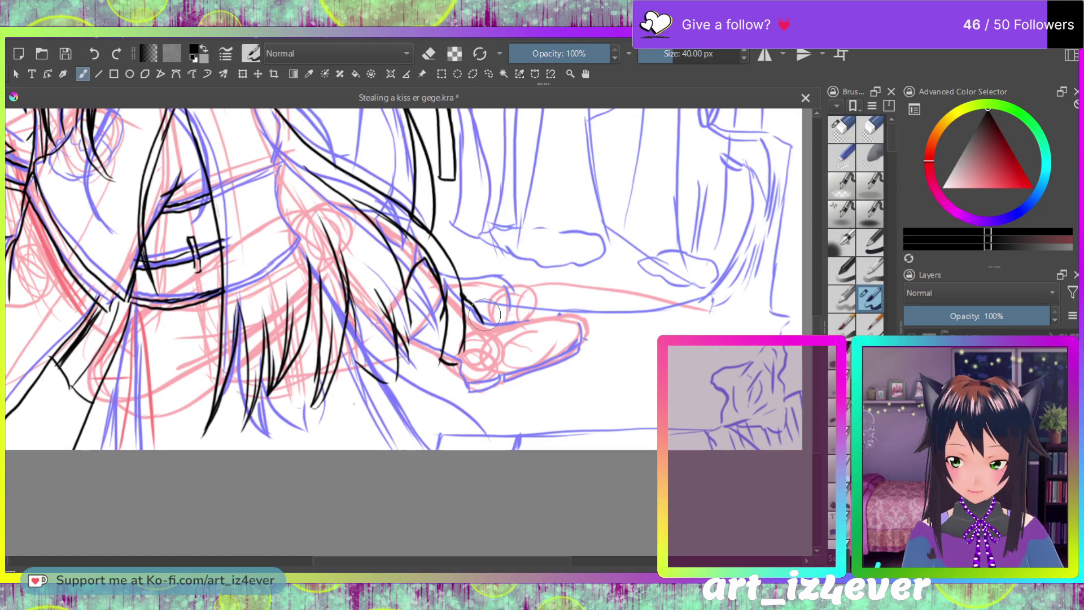
{"action": "mouse_move", "coordinate": [562, 312]}
{"action": "left_mouse_down"}
{"action": "mouse_move", "coordinate": [585, 326]}
{"action": "mouse_move", "coordinate": [585, 342]}
{"action": "mouse_move", "coordinate": [488, 381]}
{"action": "left_mouse_up"}
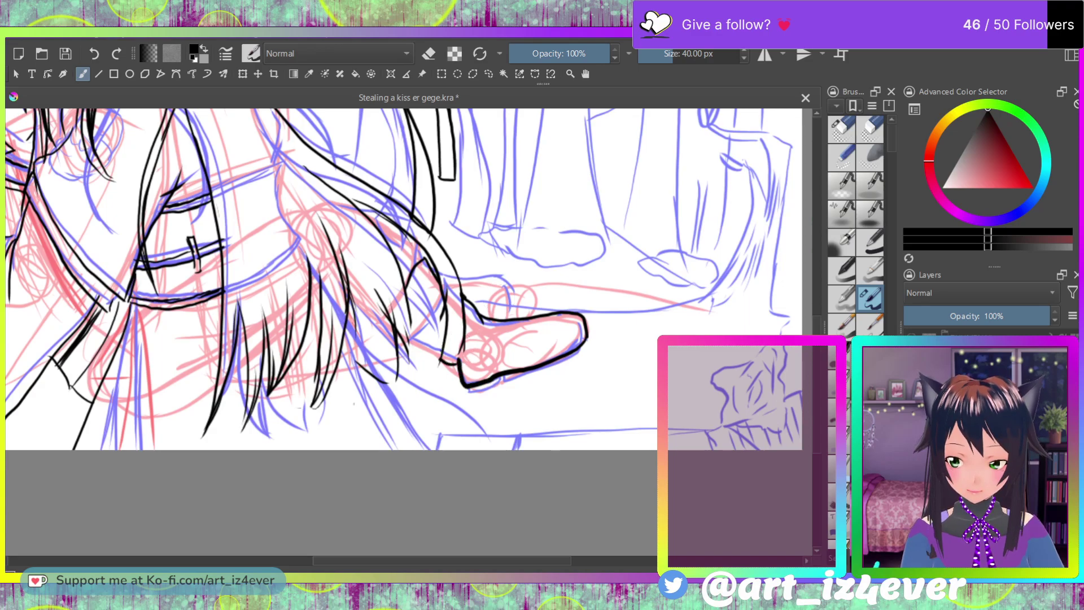
{"action": "key", "text": "ctrl+z"}
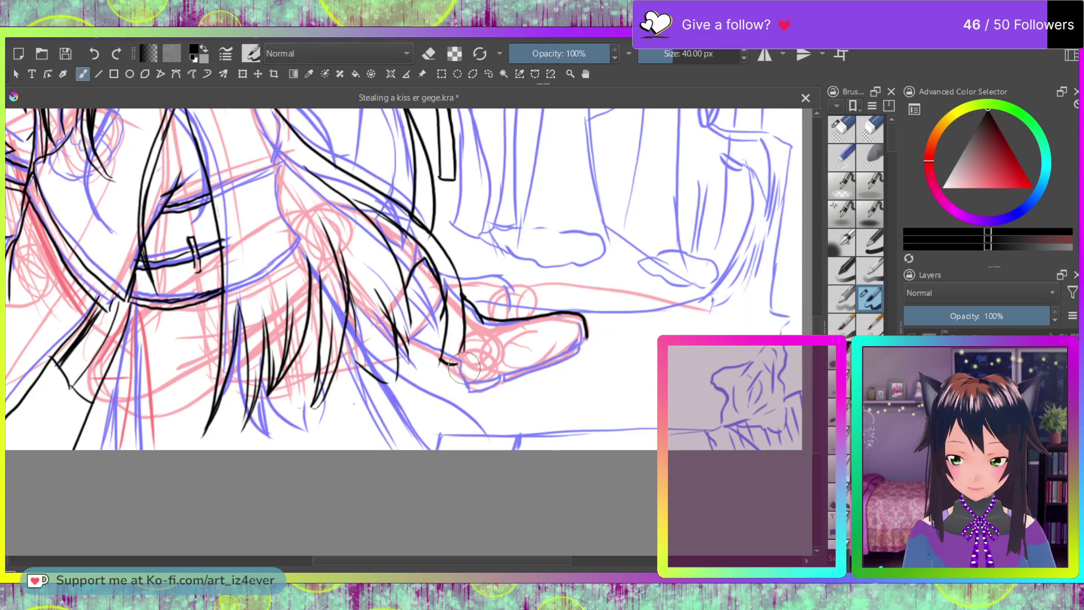
{"action": "key", "text": "ctrl+shift+z"}
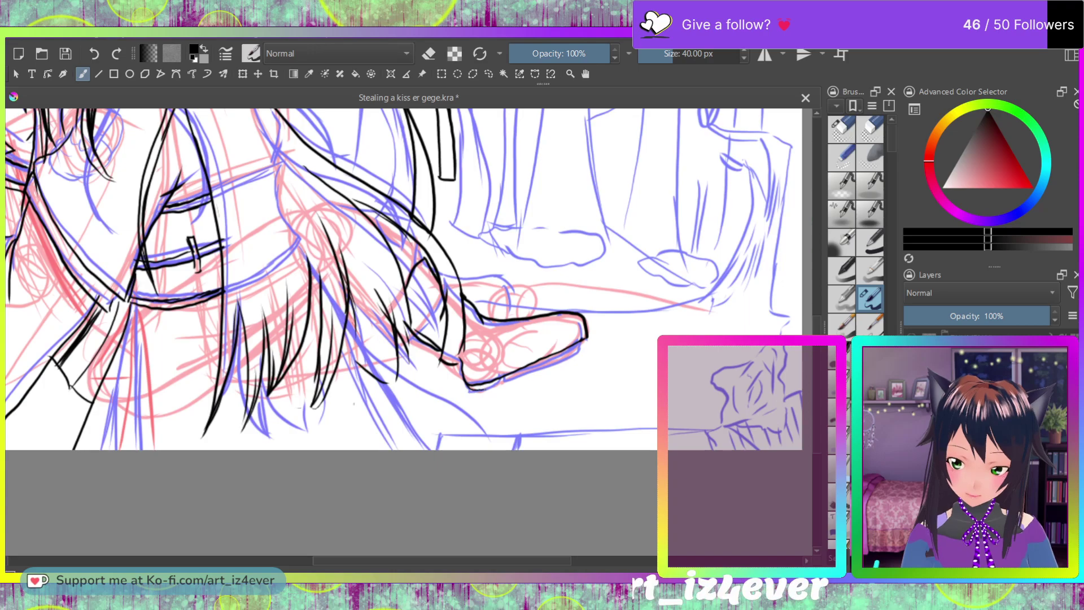
{"action": "left_click_drag", "start_coordinate": [535, 369], "coordinate": [561, 357]}
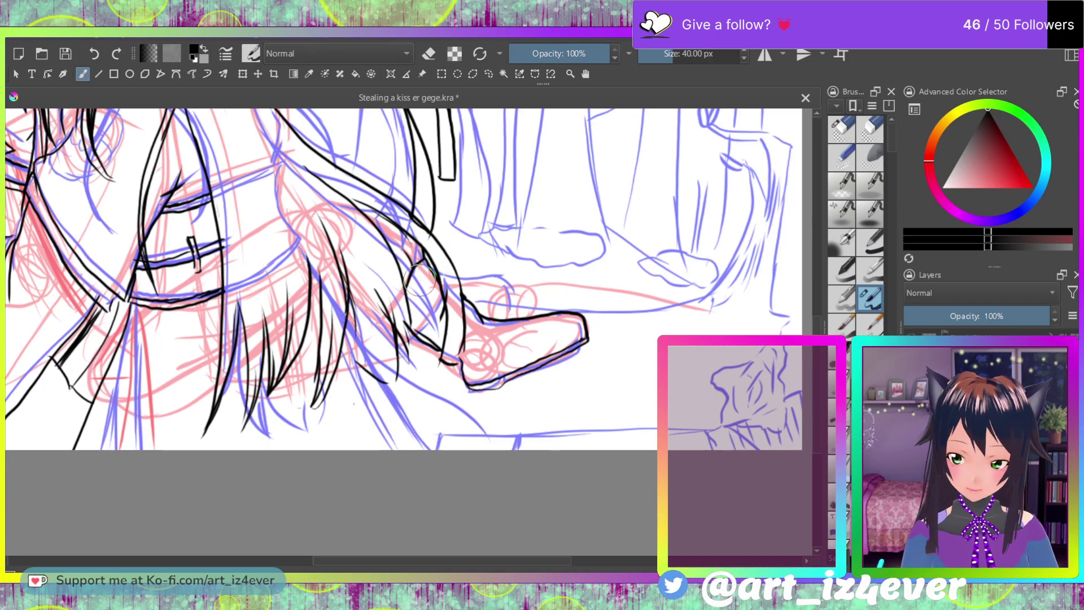
Step: Erase the hair line overlapping the ankle and heel of the inked shoe
{"action": "scroll", "coordinate": [432, 252], "scroll_direction": "down", "scroll_amount": 1}
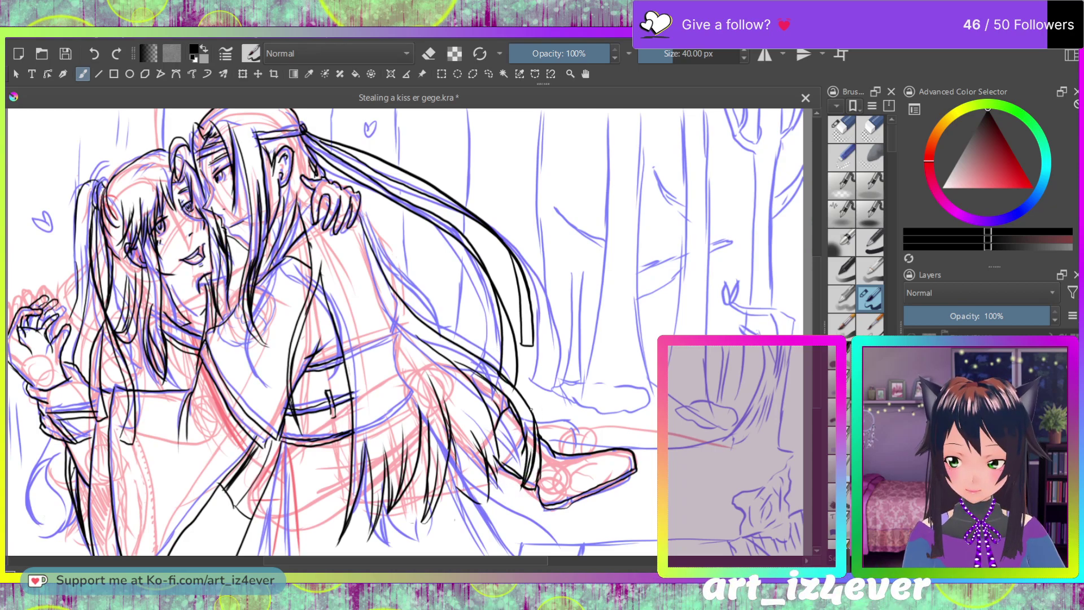
{"action": "key", "text": "e"}
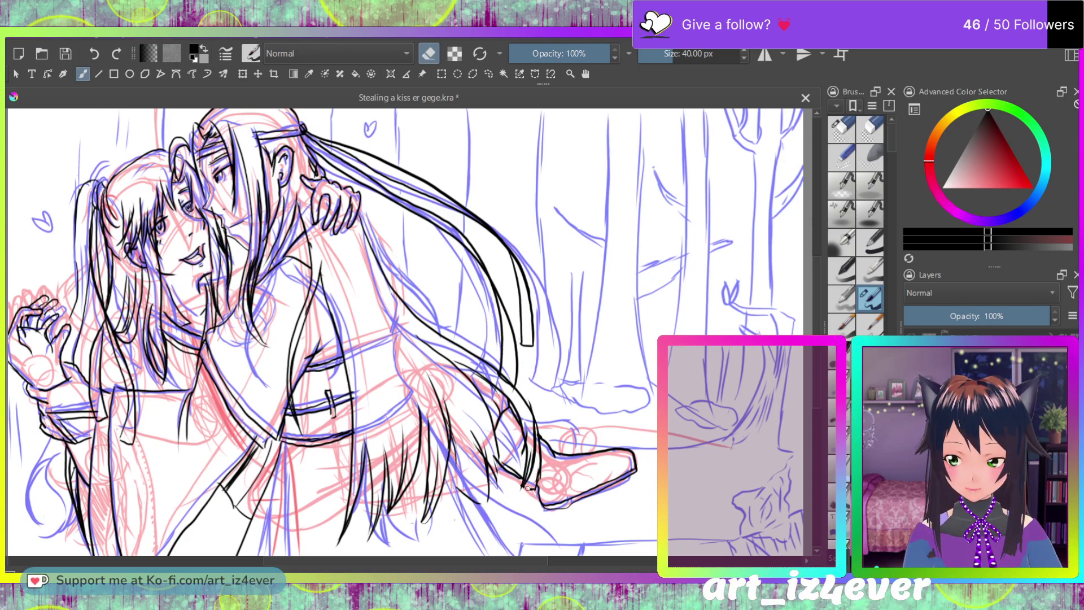
{"action": "left_click_drag", "start_coordinate": [538, 481], "coordinate": [536, 426]}
Step: Ink the curved bare tree beyond the foot, with forked branches, trunk edges and a flared base
{"action": "key", "text": "e"}
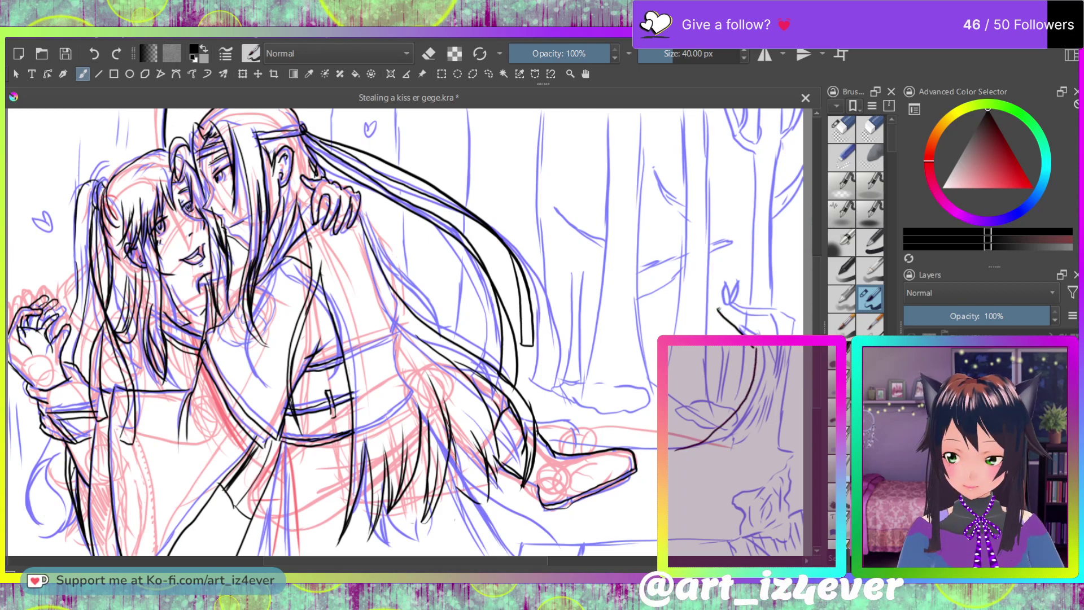
{"action": "mouse_move", "coordinate": [719, 309]}
{"action": "left_mouse_down"}
{"action": "mouse_move", "coordinate": [754, 334]}
{"action": "mouse_move", "coordinate": [768, 327]}
{"action": "mouse_move", "coordinate": [746, 312]}
{"action": "mouse_move", "coordinate": [743, 290]}
{"action": "mouse_move", "coordinate": [773, 319]}
{"action": "mouse_move", "coordinate": [764, 367]}
{"action": "left_mouse_up"}
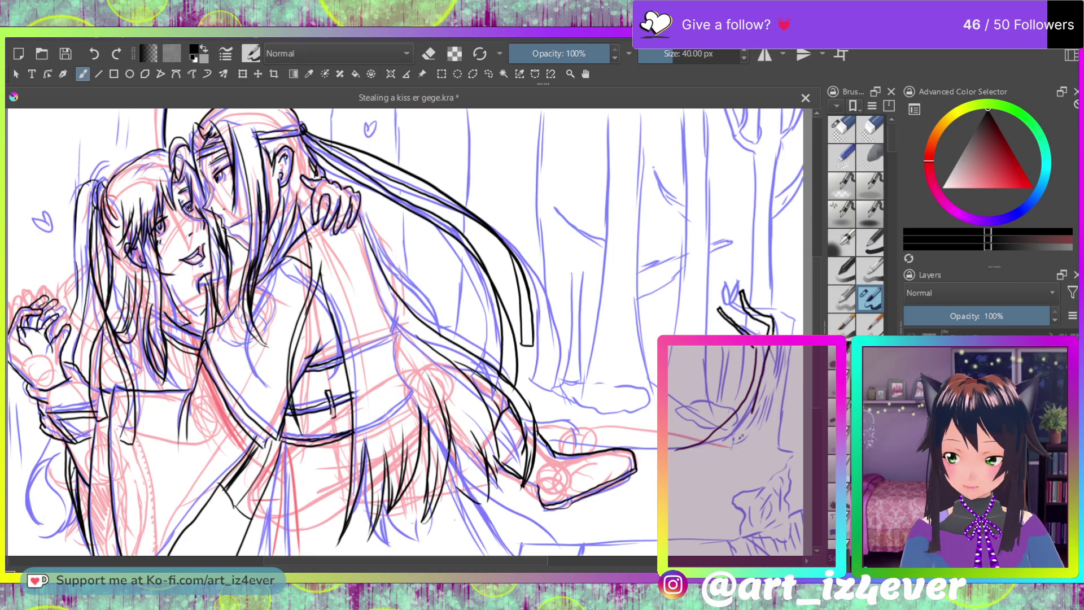
{"action": "left_click_drag", "start_coordinate": [774, 397], "coordinate": [790, 347]}
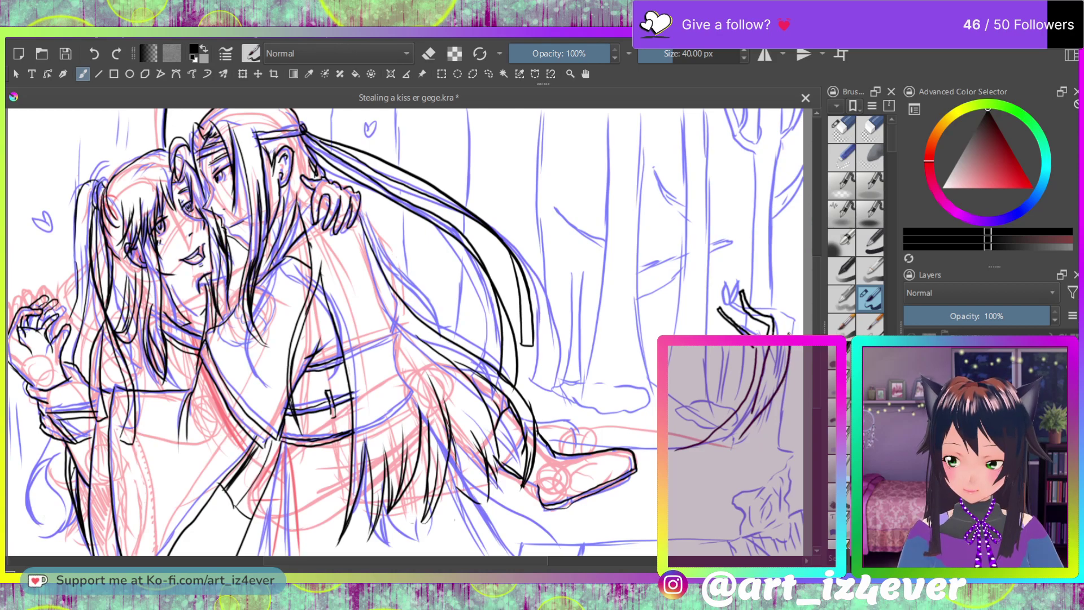
{"action": "left_click_drag", "start_coordinate": [795, 308], "coordinate": [801, 291]}
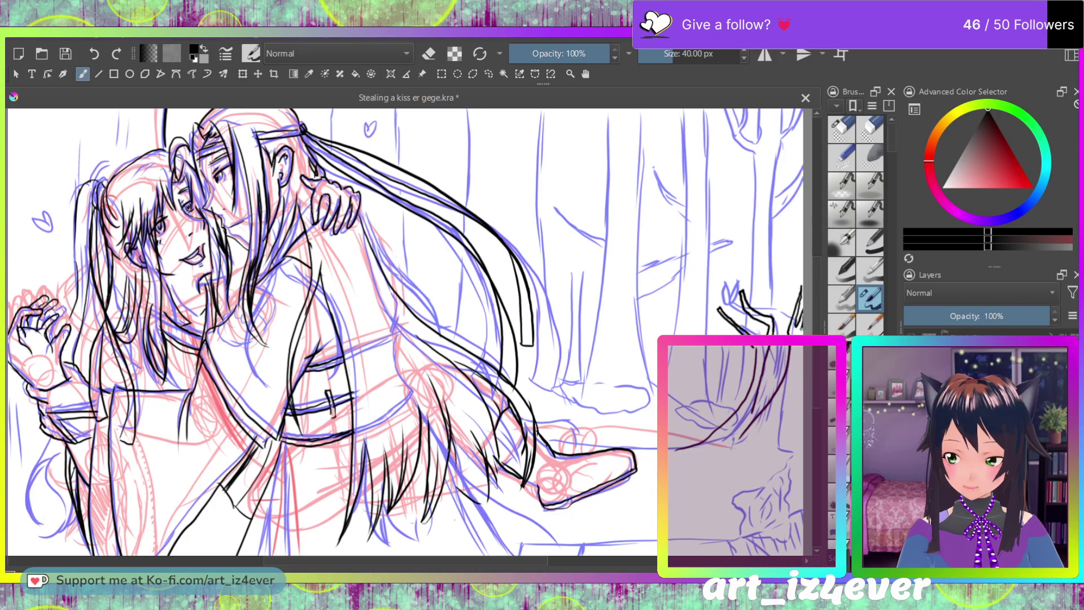
{"action": "left_click_drag", "start_coordinate": [797, 347], "coordinate": [766, 433]}
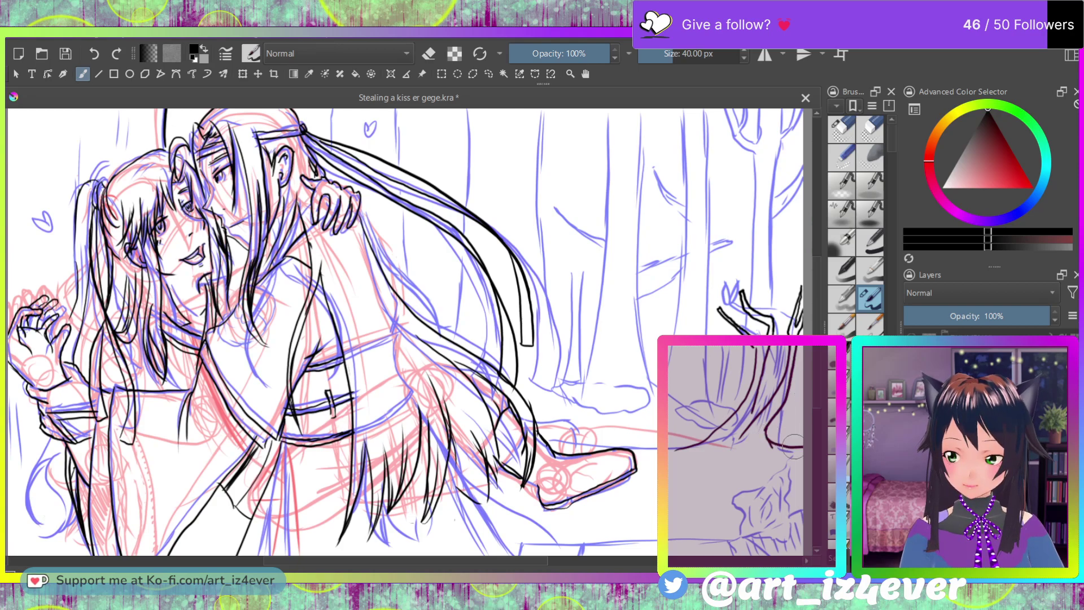
Step: Ink the jagged outline of the shape below the bare tree and the horizontal ground edge beneath it
{"action": "mouse_move", "coordinate": [788, 458]}
{"action": "left_mouse_down"}
{"action": "mouse_move", "coordinate": [757, 475]}
{"action": "mouse_move", "coordinate": [734, 508]}
{"action": "mouse_move", "coordinate": [751, 545]}
{"action": "mouse_move", "coordinate": [784, 550]}
{"action": "left_mouse_up"}
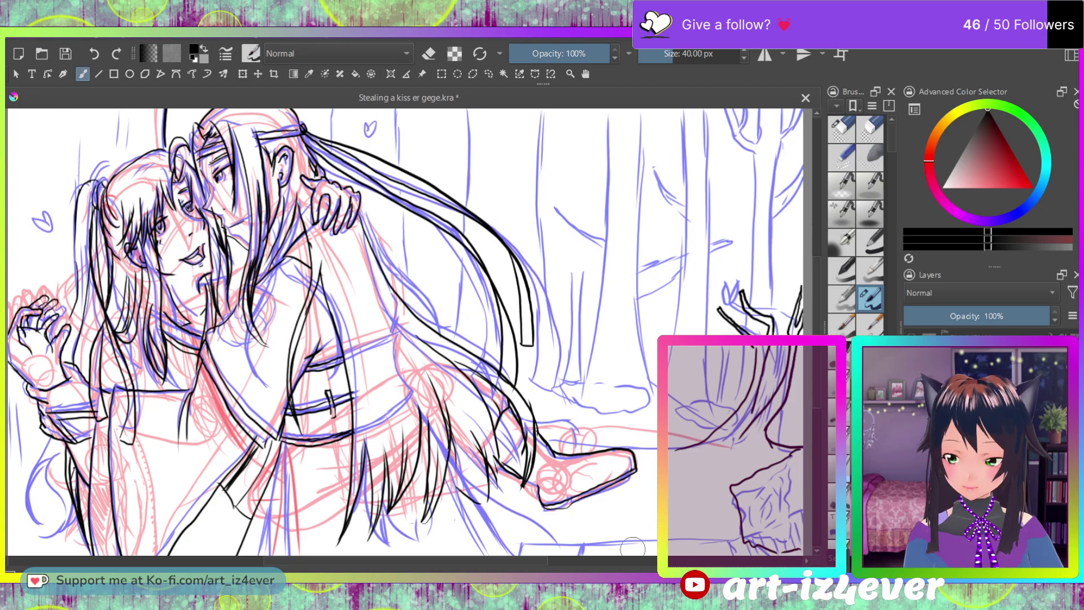
{"action": "left_click_drag", "start_coordinate": [772, 552], "coordinate": [615, 554]}
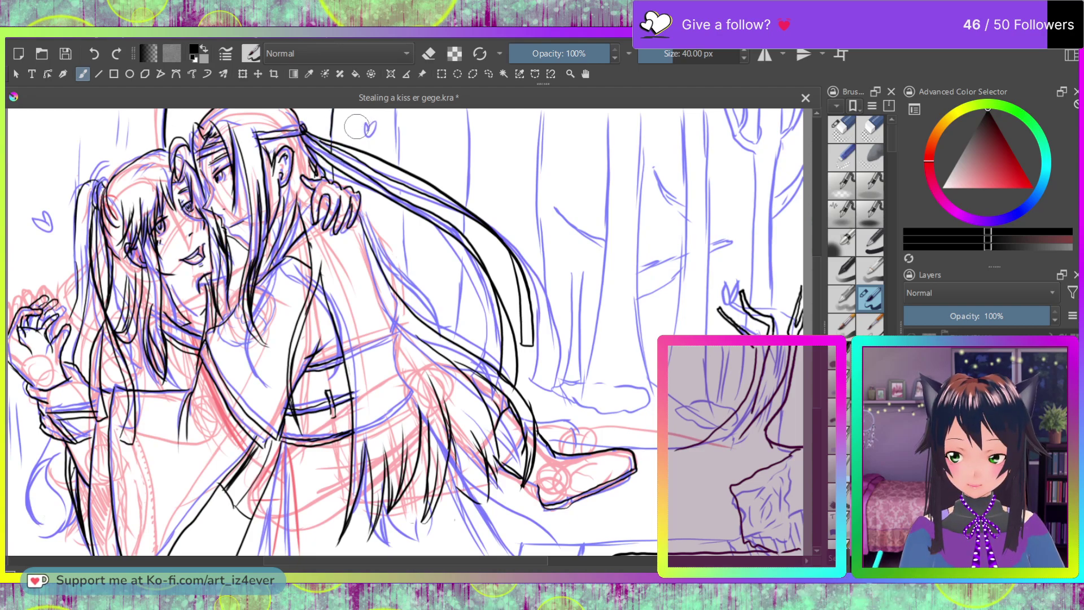
Step: Ink the vertical edges of the background tree trunks seen behind the embracing character's flowing hair ribbons
{"action": "left_click_drag", "start_coordinate": [355, 114], "coordinate": [355, 143]}
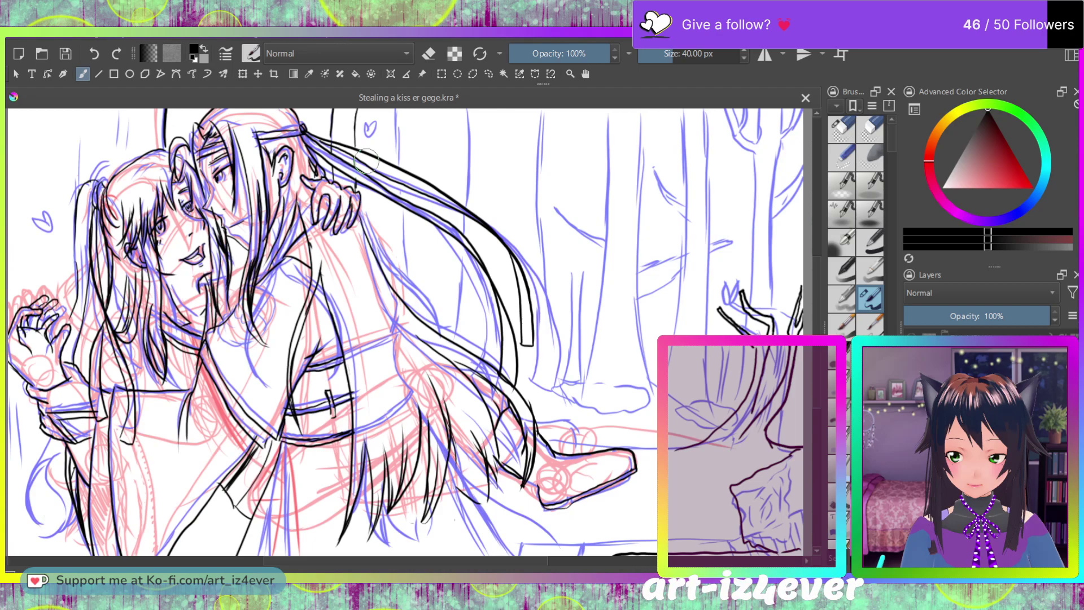
{"action": "left_click_drag", "start_coordinate": [391, 164], "coordinate": [394, 110]}
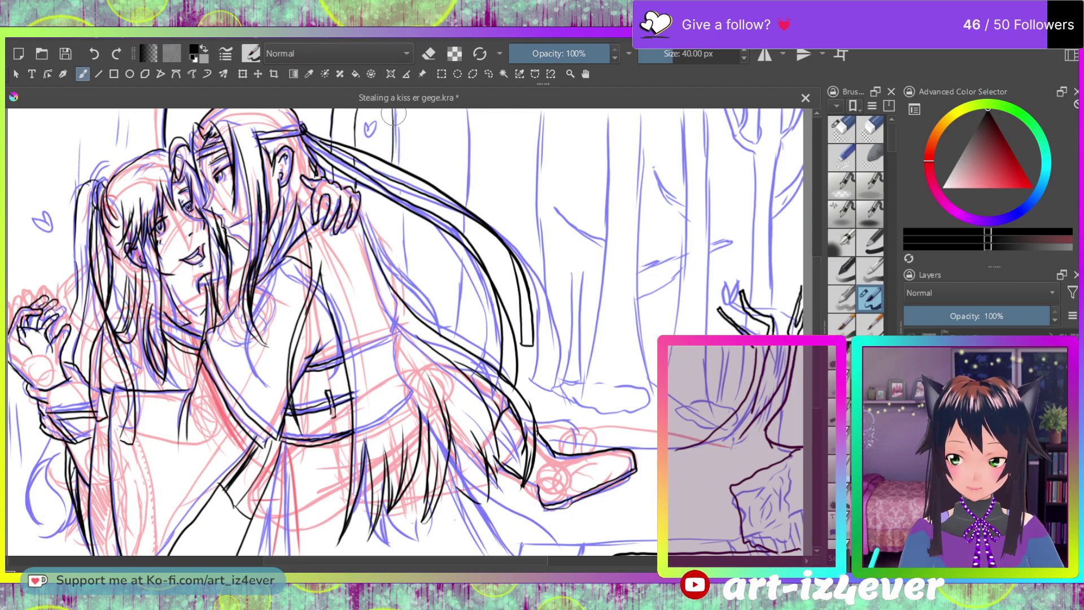
{"action": "left_click_drag", "start_coordinate": [427, 144], "coordinate": [426, 108]}
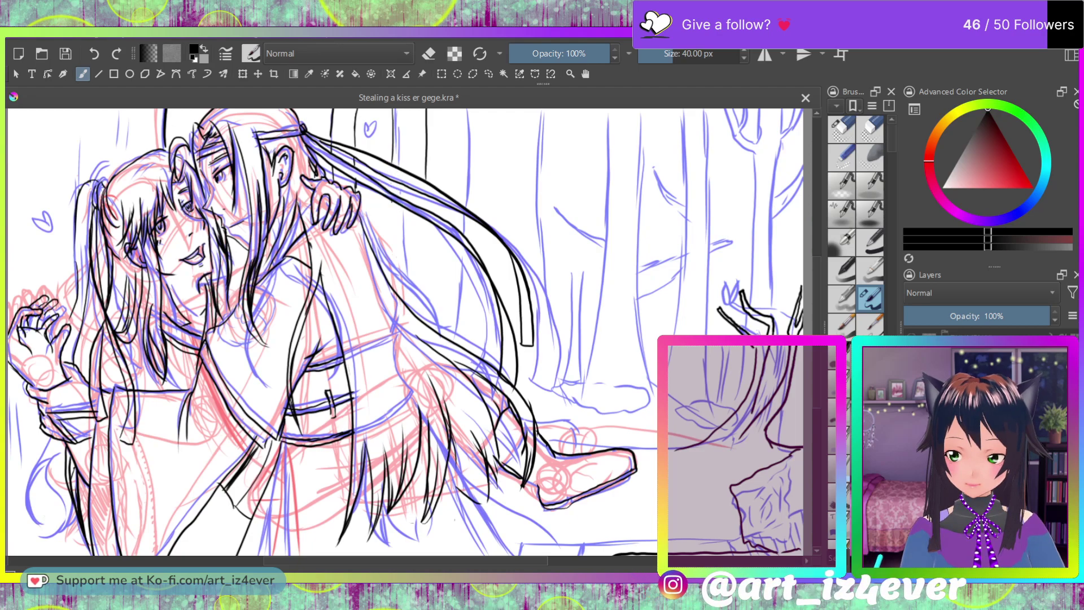
{"action": "left_click_drag", "start_coordinate": [393, 200], "coordinate": [395, 231]}
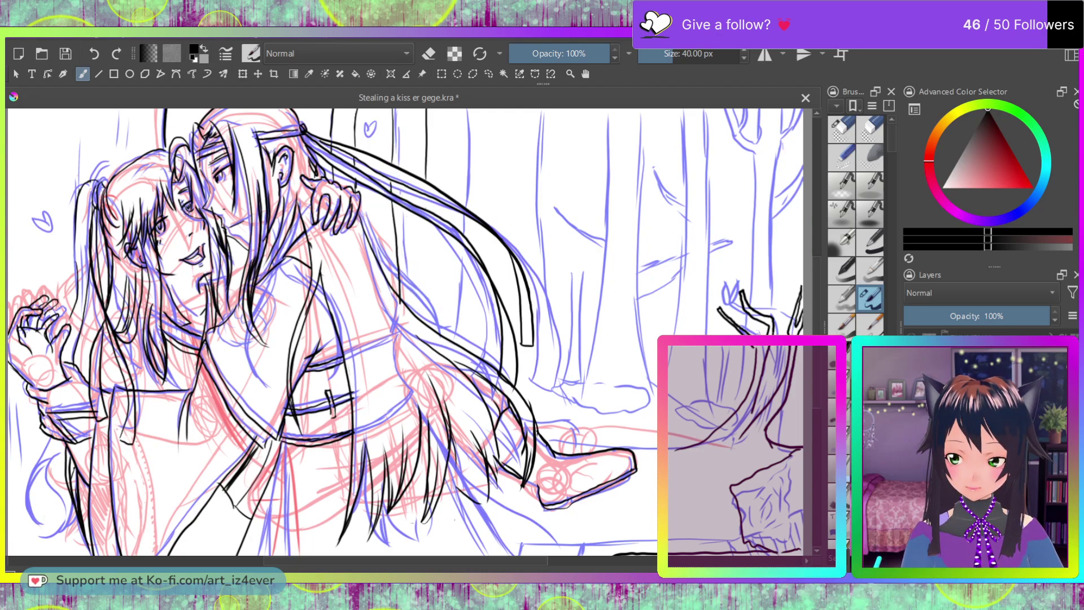
{"action": "left_click_drag", "start_coordinate": [427, 204], "coordinate": [429, 237]}
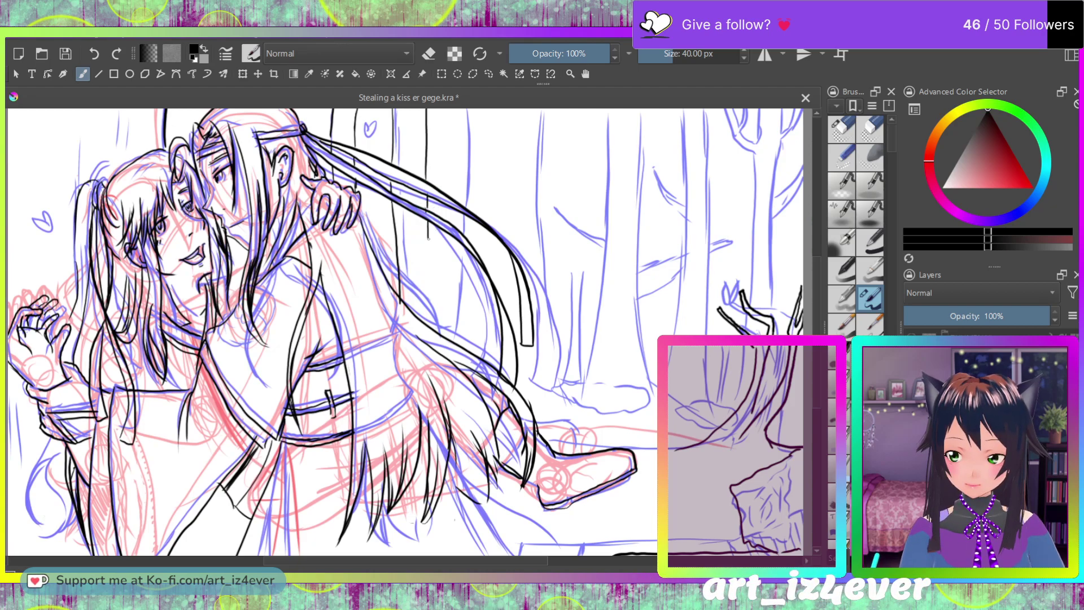
{"action": "mouse_move", "coordinate": [437, 300]}
{"action": "left_mouse_down"}
{"action": "mouse_move", "coordinate": [446, 336]}
{"action": "mouse_move", "coordinate": [468, 315]}
{"action": "mouse_move", "coordinate": [456, 311]}
{"action": "left_mouse_up"}
{"action": "key", "text": "ctrl+z"}
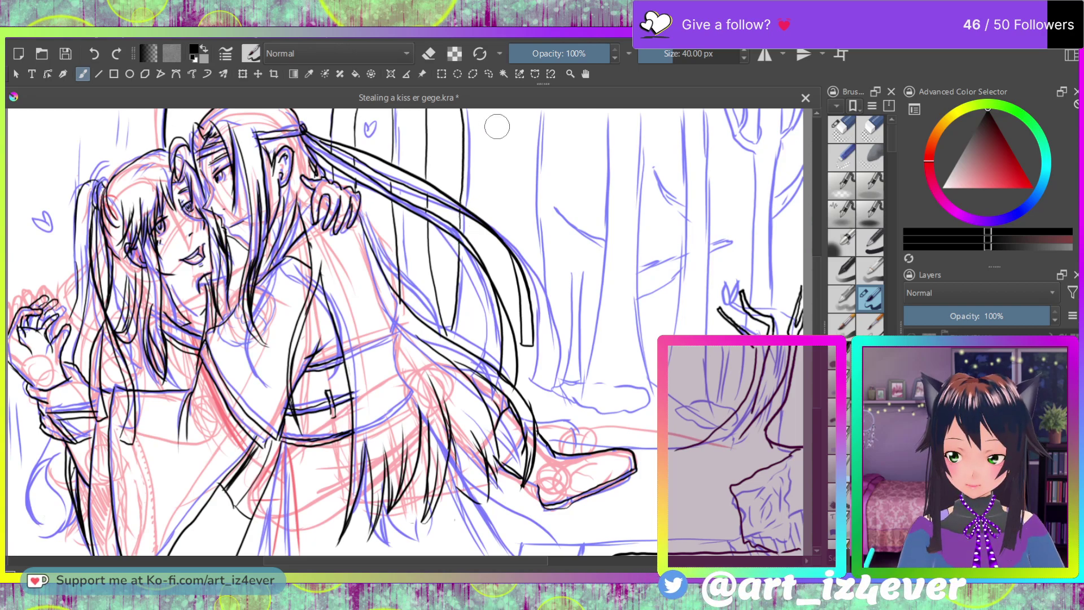
Step: Ink the tree trunk beyond the ribbons with its flared root, a narrow trunk beside it, and a forked side branch
{"action": "left_click_drag", "start_coordinate": [533, 185], "coordinate": [537, 111]}
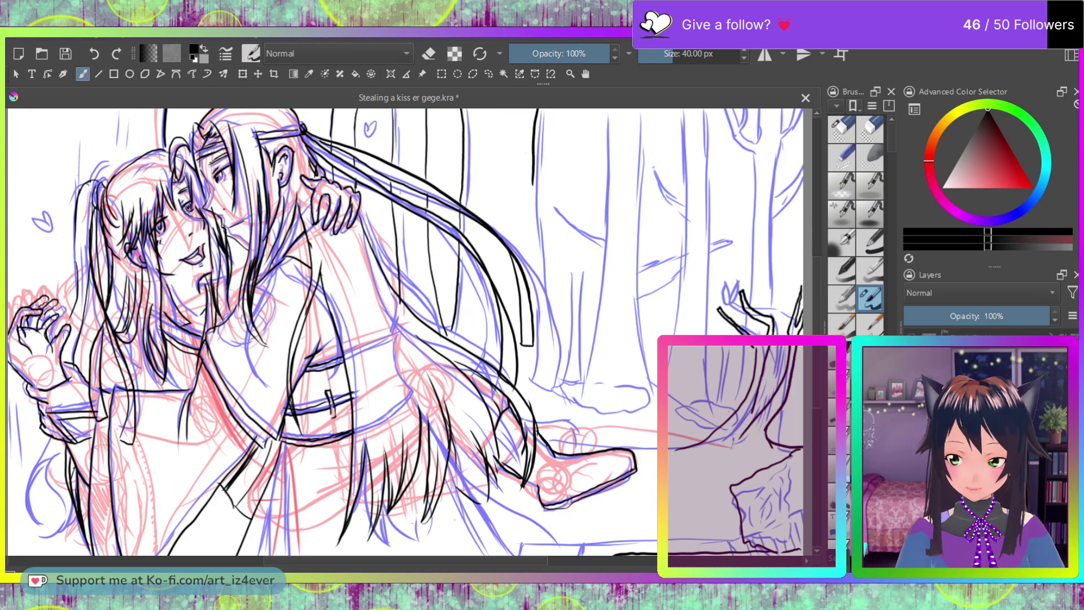
{"action": "left_click_drag", "start_coordinate": [533, 162], "coordinate": [537, 291]}
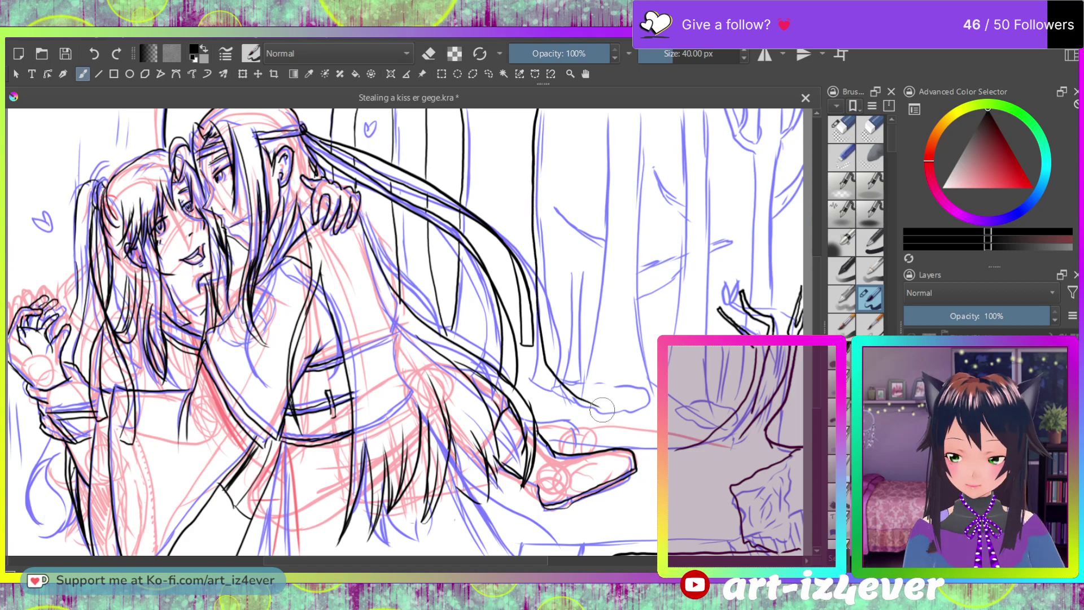
{"action": "left_click_drag", "start_coordinate": [585, 405], "coordinate": [518, 362]}
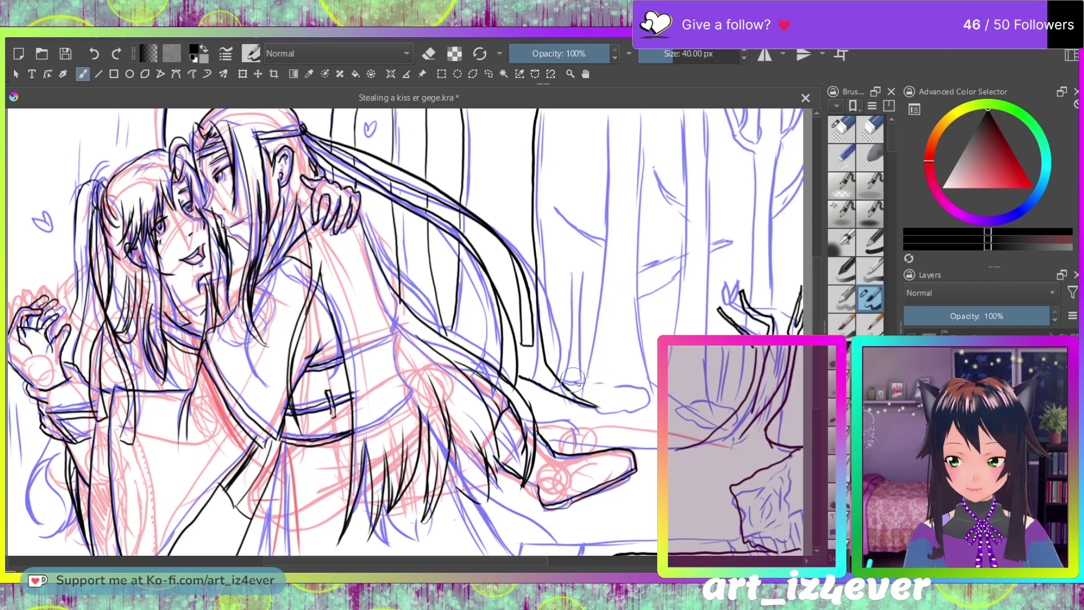
{"action": "left_click_drag", "start_coordinate": [571, 310], "coordinate": [563, 387]}
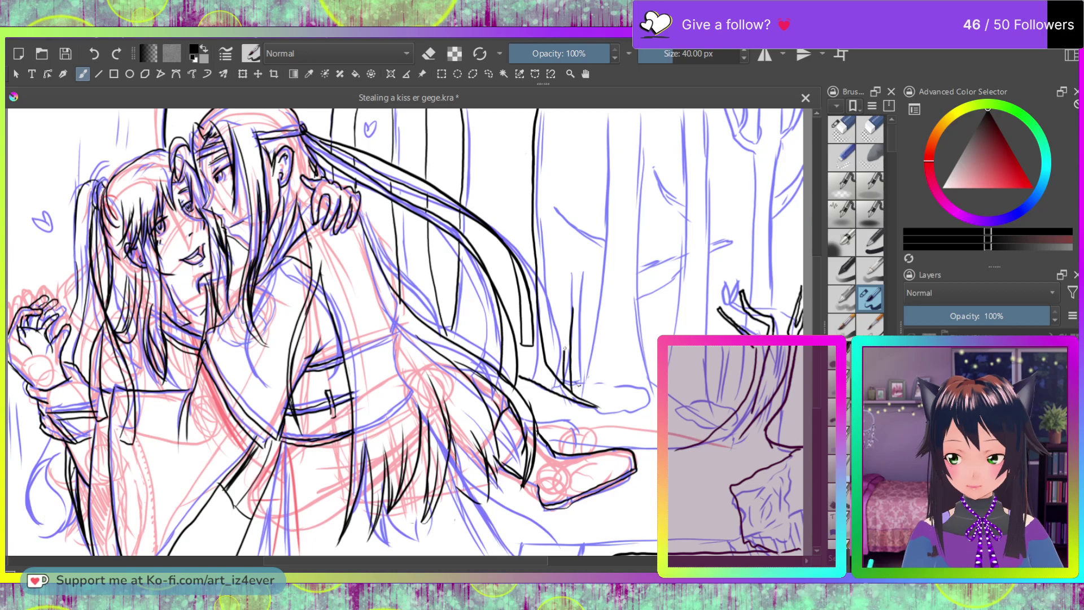
{"action": "left_click_drag", "start_coordinate": [571, 325], "coordinate": [576, 278]}
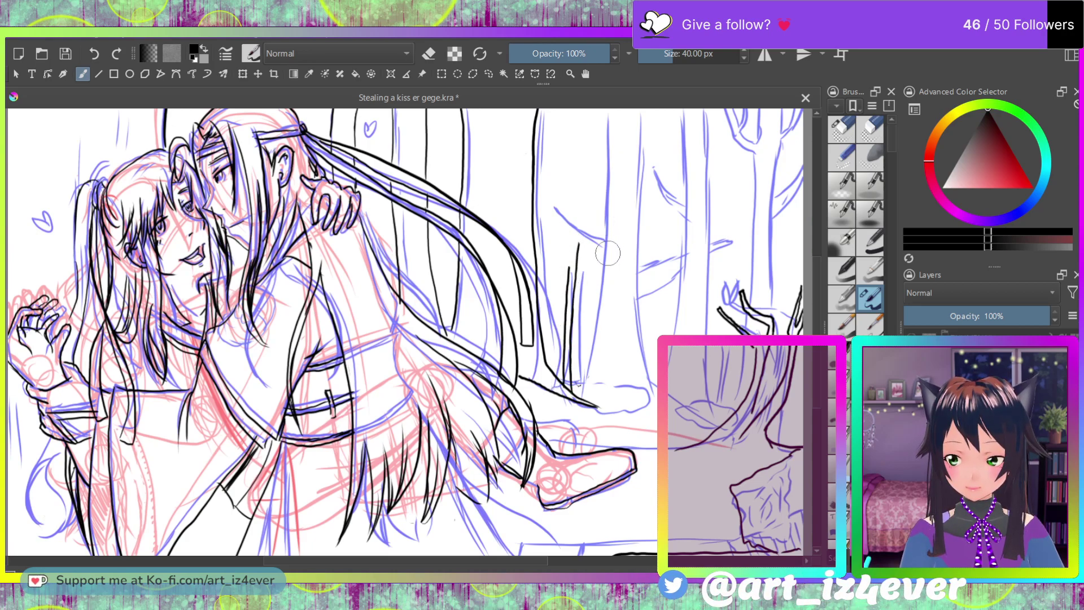
{"action": "mouse_move", "coordinate": [605, 261]}
{"action": "left_mouse_down"}
{"action": "mouse_move", "coordinate": [560, 218]}
{"action": "mouse_move", "coordinate": [590, 226]}
{"action": "mouse_move", "coordinate": [555, 202]}
{"action": "left_mouse_up"}
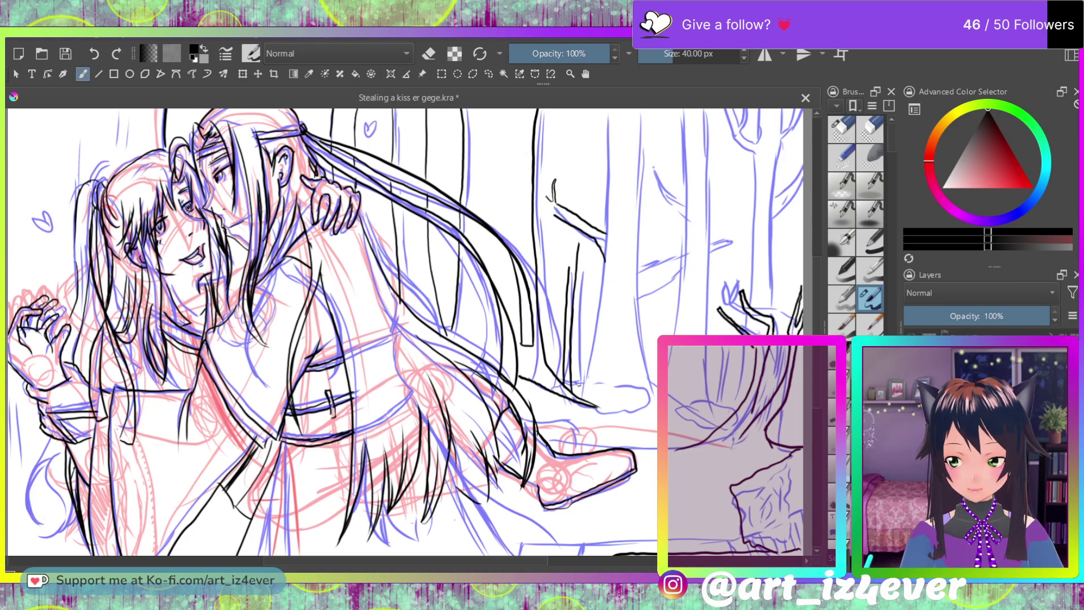
{"action": "left_click_drag", "start_coordinate": [560, 219], "coordinate": [540, 198]}
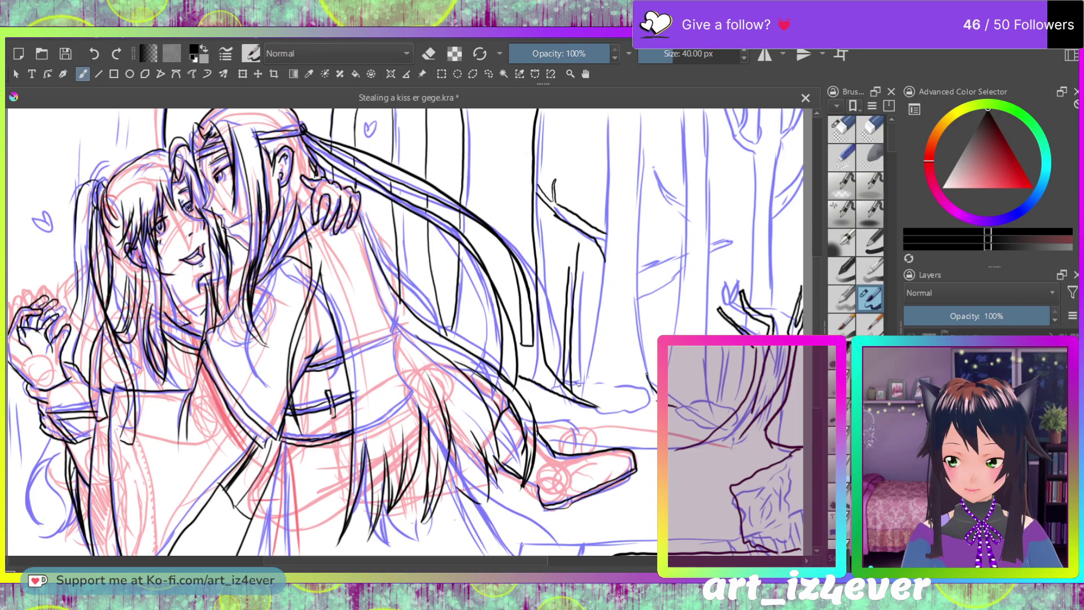
Step: Ink both edges of the middle forest trunk, with a short broken branch stub and an upper branch rising from it
{"action": "mouse_move", "coordinate": [643, 335]}
{"action": "left_mouse_down"}
{"action": "mouse_move", "coordinate": [640, 307]}
{"action": "mouse_move", "coordinate": [659, 286]}
{"action": "mouse_move", "coordinate": [640, 278]}
{"action": "mouse_move", "coordinate": [640, 259]}
{"action": "left_mouse_up"}
{"action": "key", "text": "ctrl+z"}
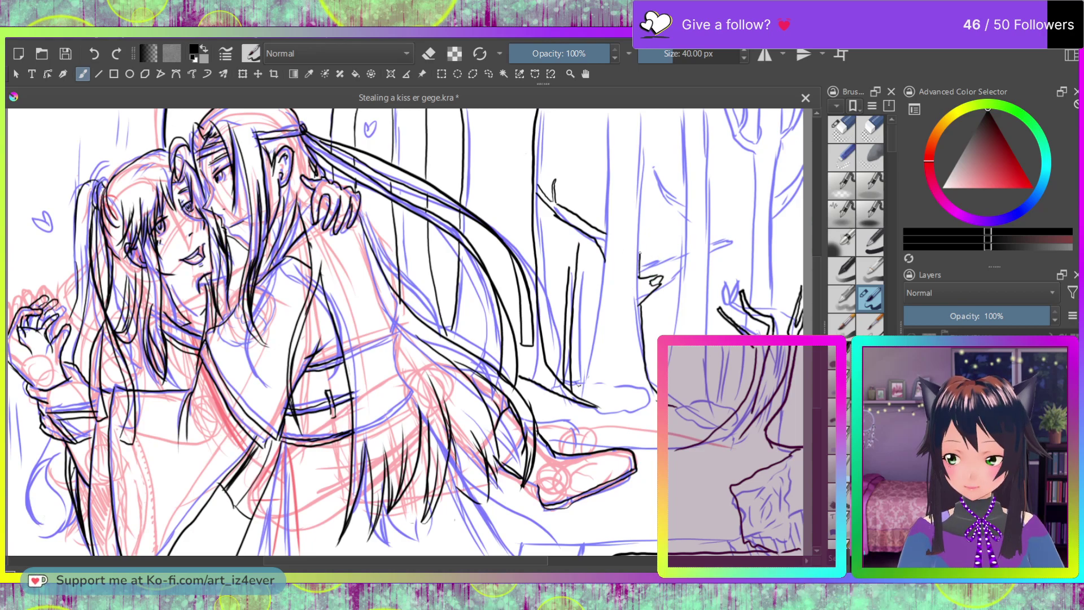
{"action": "left_click_drag", "start_coordinate": [672, 120], "coordinate": [642, 184]}
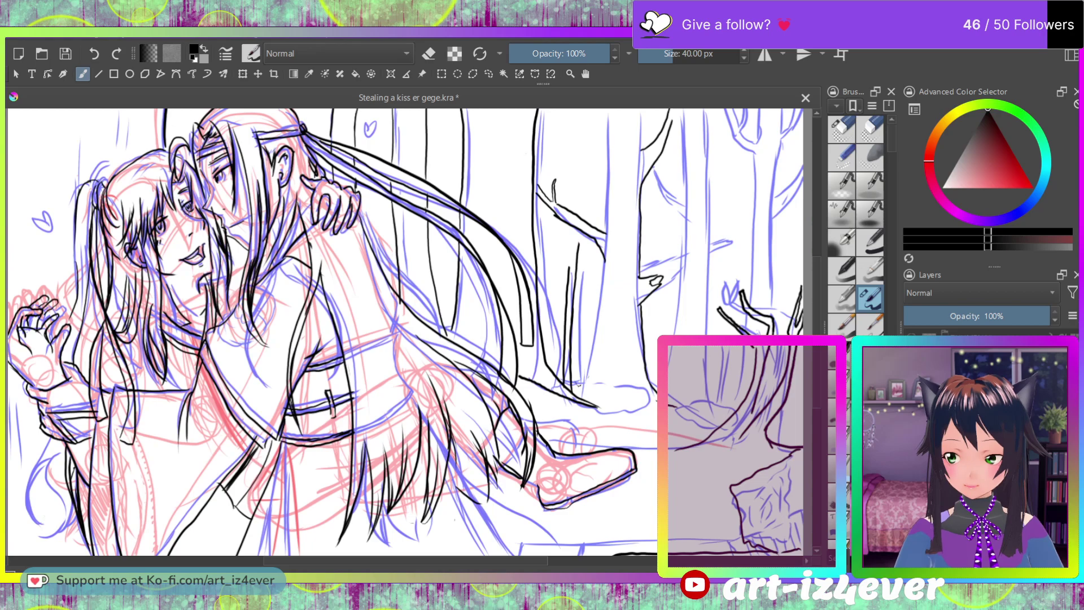
{"action": "left_click_drag", "start_coordinate": [641, 150], "coordinate": [644, 109]}
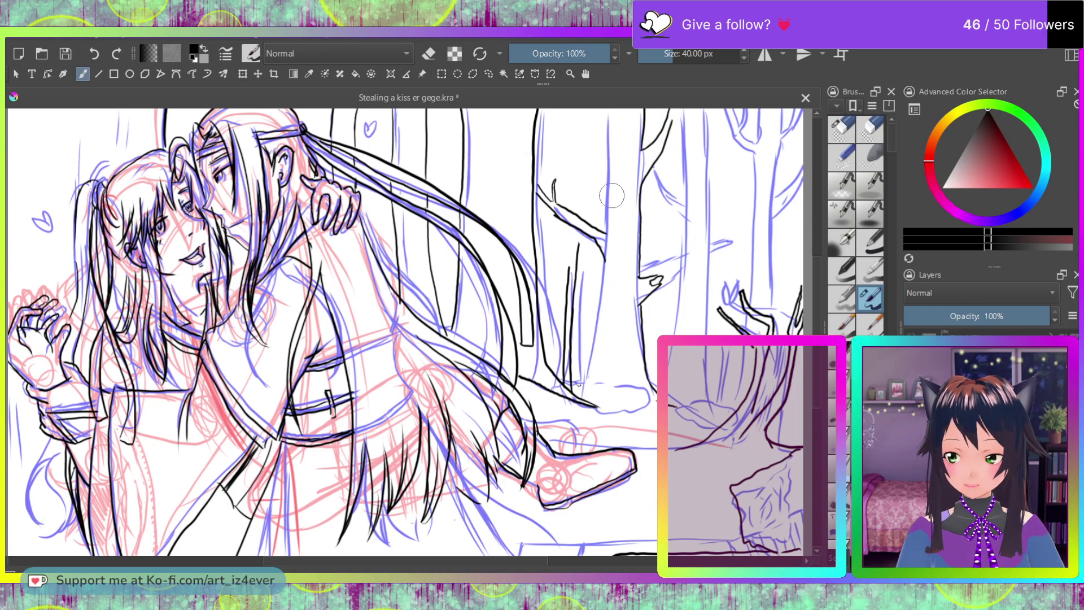
{"action": "left_click_drag", "start_coordinate": [608, 163], "coordinate": [614, 112]}
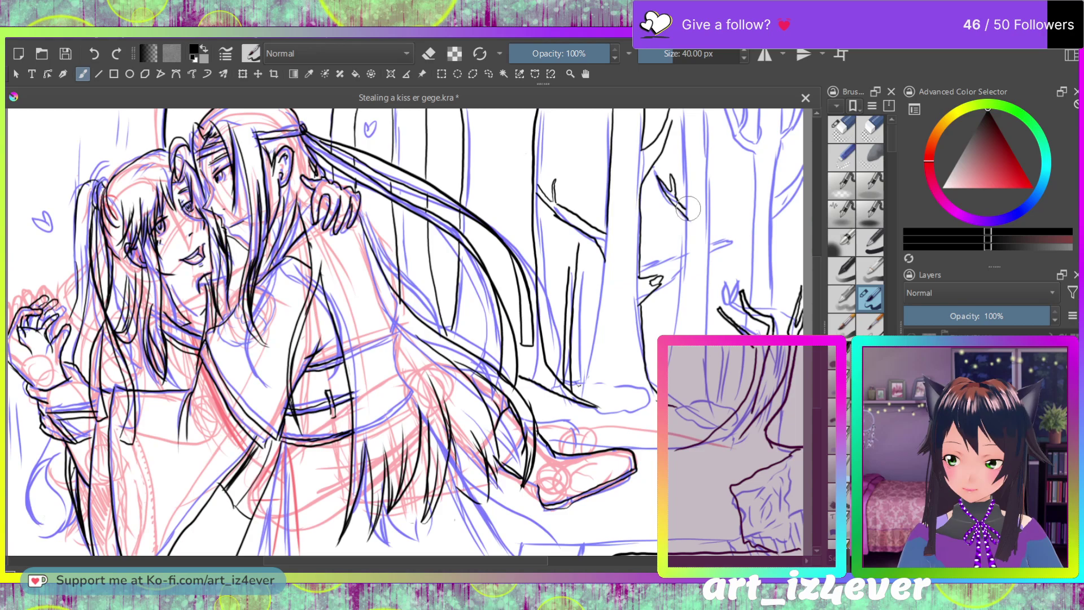
Step: Ink the remaining forest trunks with their stubs and forked upper branches, and add a small twig to the narrow trunk
{"action": "left_click_drag", "start_coordinate": [712, 111], "coordinate": [713, 218]}
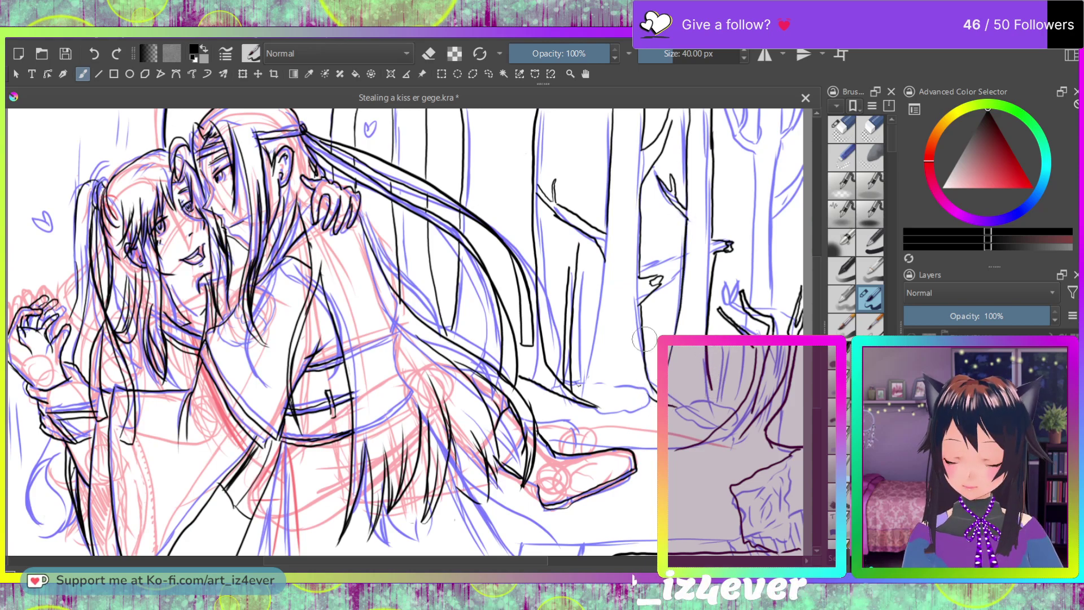
{"action": "left_click_drag", "start_coordinate": [773, 200], "coordinate": [803, 172]}
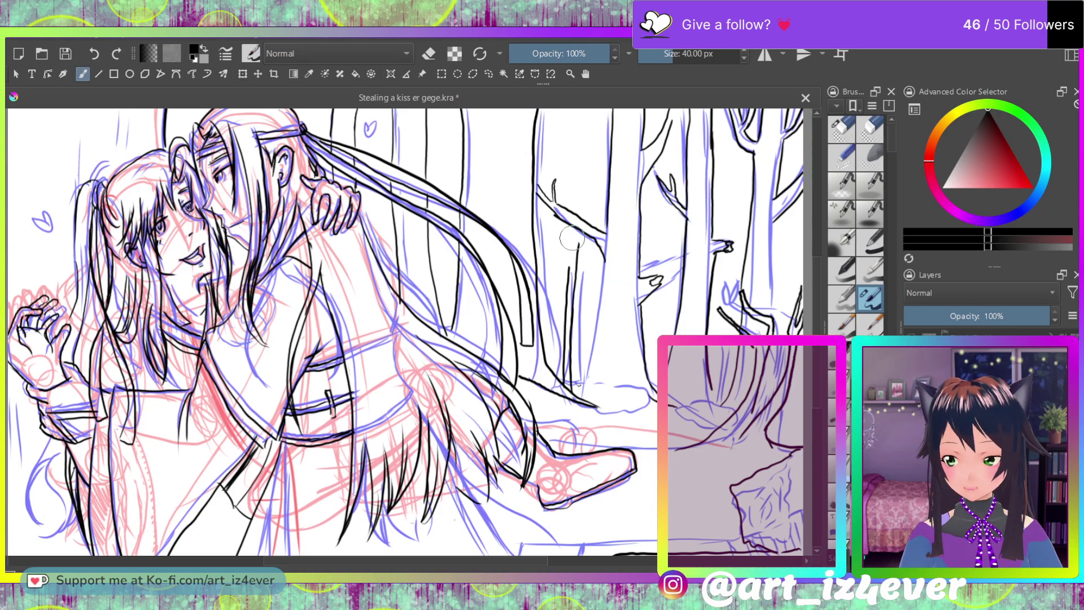
{"action": "left_click_drag", "start_coordinate": [570, 273], "coordinate": [575, 281]}
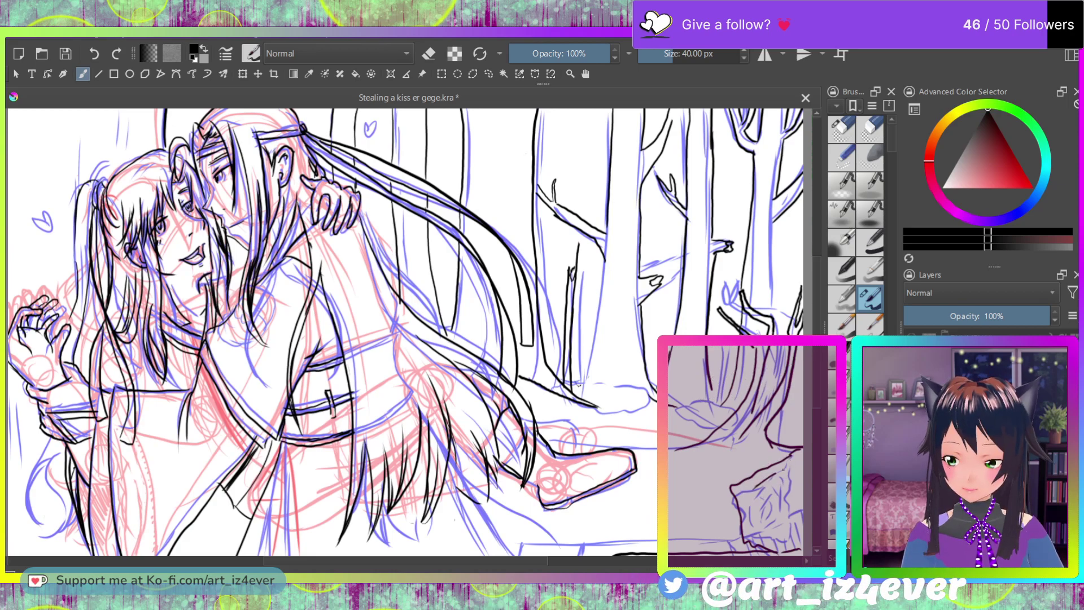
Step: Ink the inner contour lines and curved rings inside the jagged shape below the bare tree
{"action": "mouse_move", "coordinate": [762, 481]}
{"action": "left_mouse_down"}
{"action": "mouse_move", "coordinate": [755, 531]}
{"action": "mouse_move", "coordinate": [769, 543]}
{"action": "mouse_move", "coordinate": [794, 538]}
{"action": "left_mouse_up"}
{"action": "left_click_drag", "start_coordinate": [772, 490], "coordinate": [762, 519]}
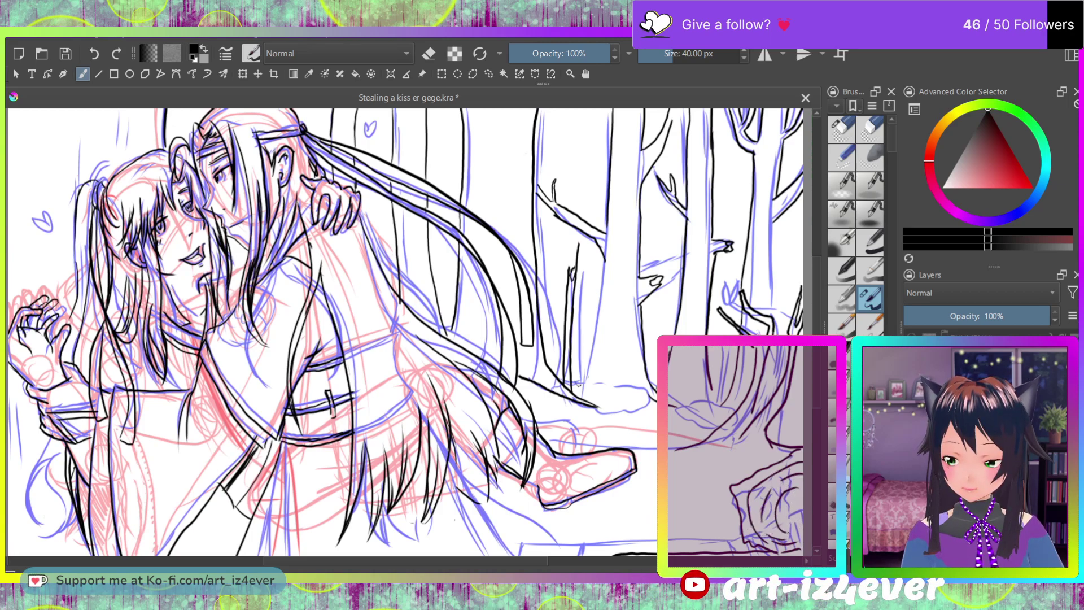
{"action": "left_click_drag", "start_coordinate": [797, 499], "coordinate": [799, 524]}
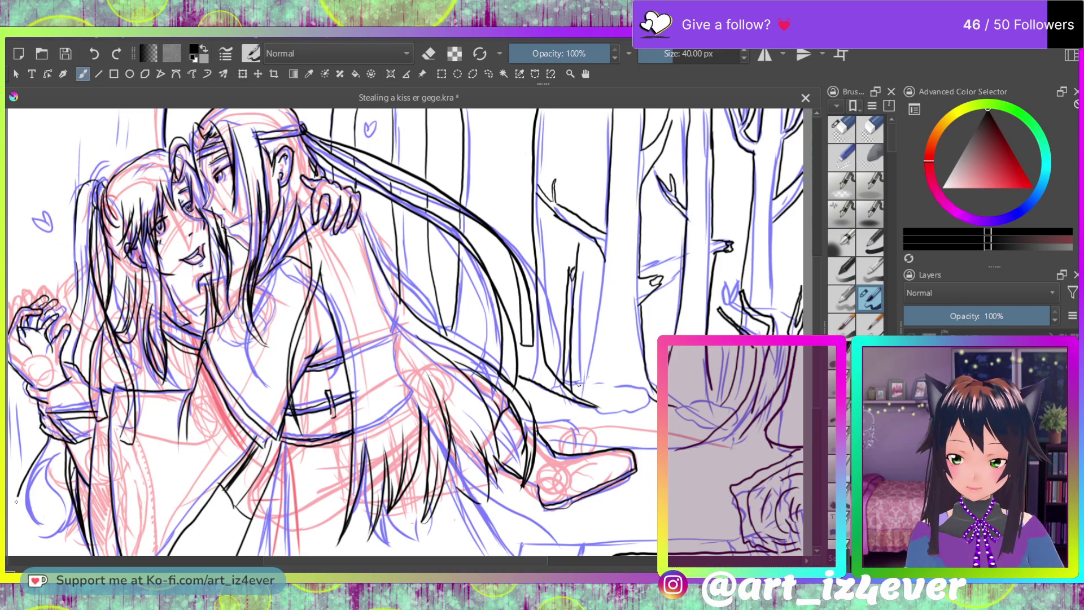
Step: Ink the curved hair lock hanging below the reclining character's raised arm with several tapering strands
{"action": "left_click_drag", "start_coordinate": [30, 546], "coordinate": [26, 503]}
{"action": "mouse_move", "coordinate": [45, 464]}
{"action": "left_mouse_down"}
{"action": "mouse_move", "coordinate": [22, 552]}
{"action": "mouse_move", "coordinate": [68, 549]}
{"action": "mouse_move", "coordinate": [54, 511]}
{"action": "mouse_move", "coordinate": [48, 519]}
{"action": "left_mouse_up"}
{"action": "left_click_drag", "start_coordinate": [74, 553], "coordinate": [82, 522]}
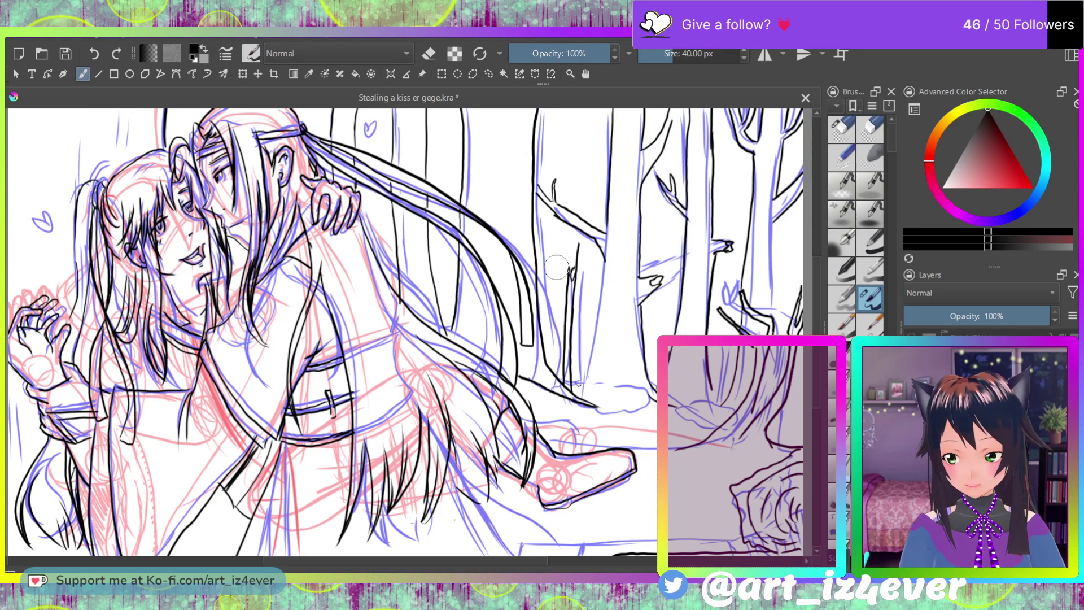
Step: Ink a slender tree with forked twigs behind the first trunk's branch, and erase stray ink at the bare tree's branch tip
{"action": "left_click_drag", "start_coordinate": [552, 291], "coordinate": [550, 161]}
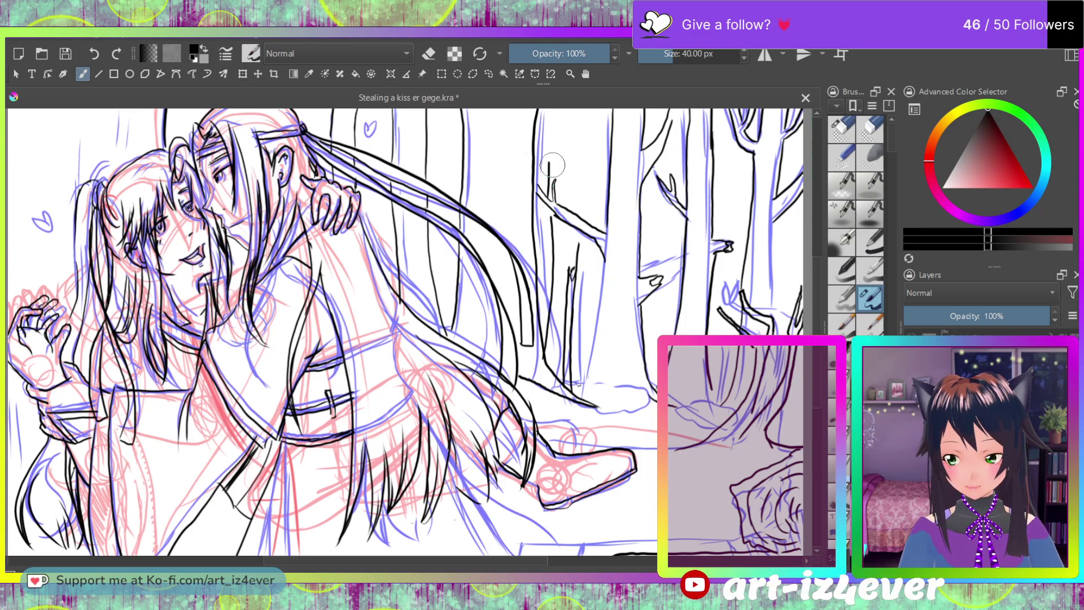
{"action": "mouse_move", "coordinate": [567, 210]}
{"action": "left_mouse_down"}
{"action": "mouse_move", "coordinate": [566, 169]}
{"action": "mouse_move", "coordinate": [578, 150]}
{"action": "left_mouse_up"}
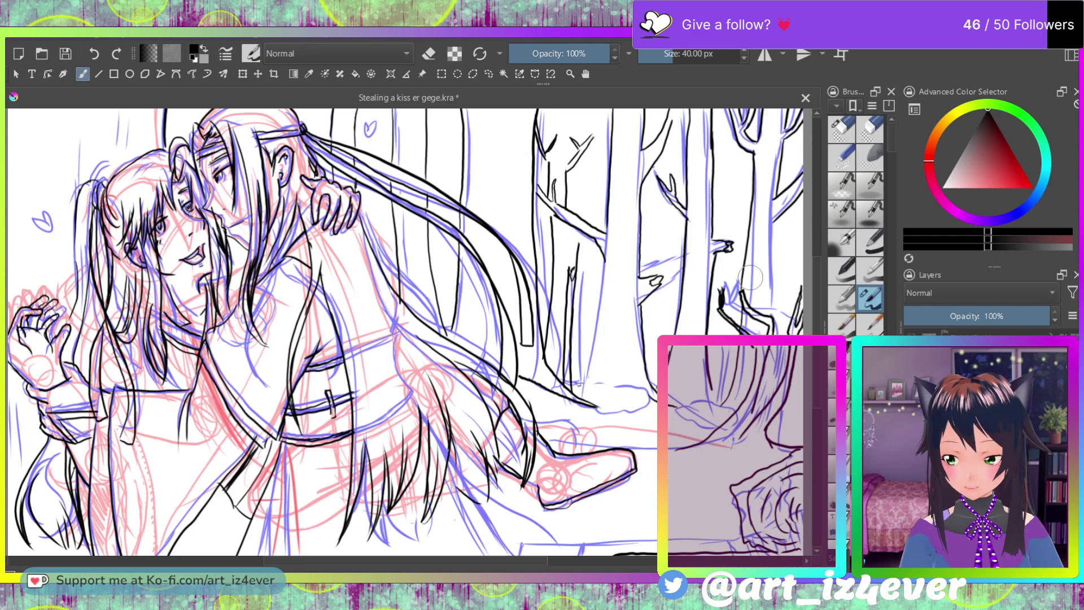
{"action": "key", "text": "e"}
{"action": "left_click_drag", "start_coordinate": [731, 285], "coordinate": [720, 298]}
{"action": "key", "text": "e"}
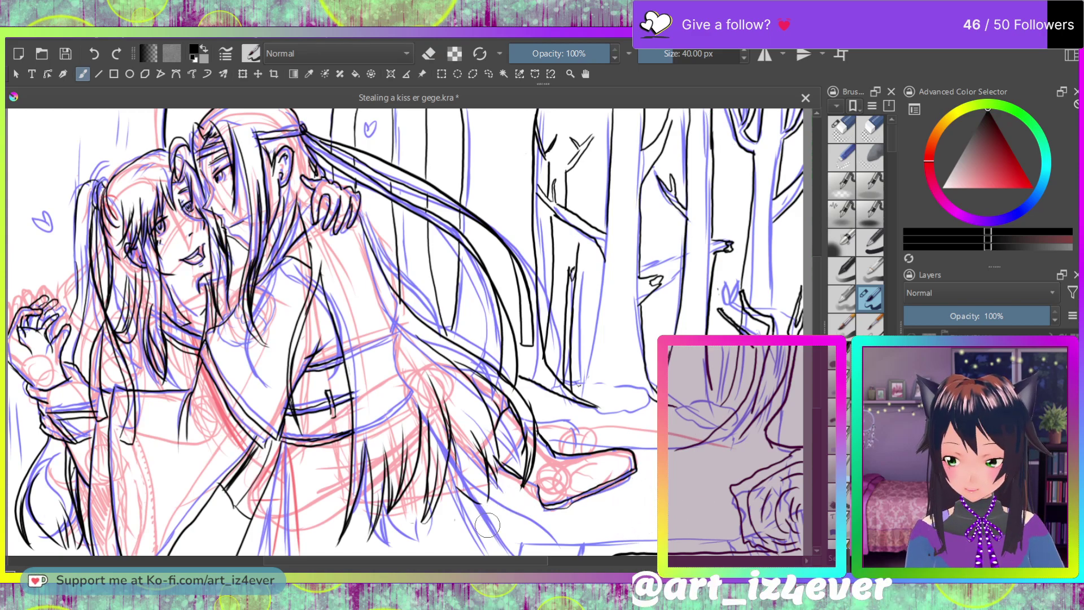
Step: Ink the robe's trailing edge and skirt folds, and add a round ornament beside the lower sleeve edge
{"action": "left_click_drag", "start_coordinate": [475, 504], "coordinate": [514, 555]}
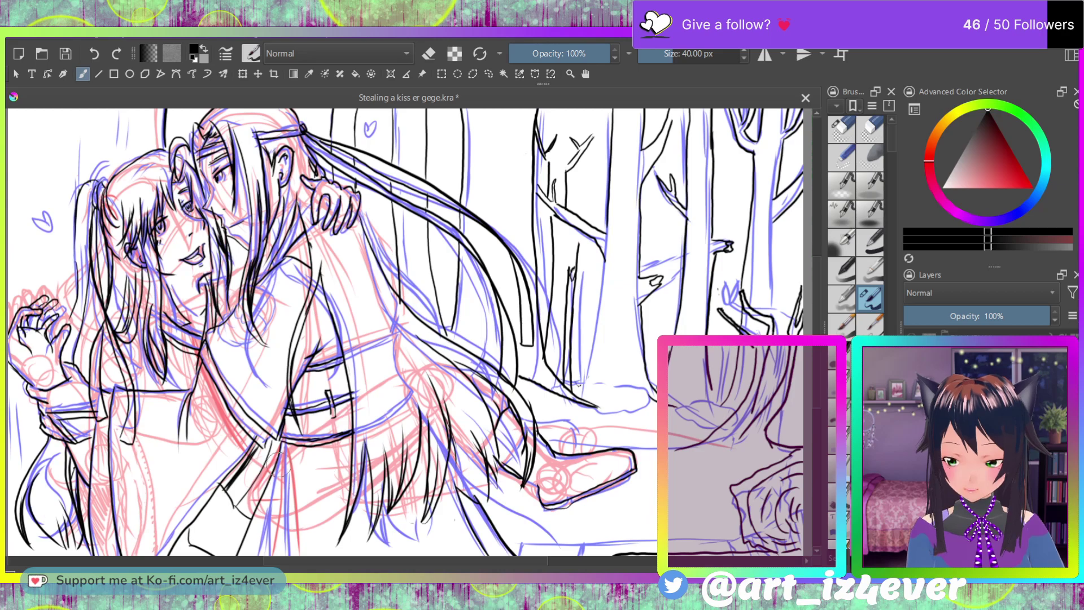
{"action": "left_click_drag", "start_coordinate": [281, 477], "coordinate": [283, 555]}
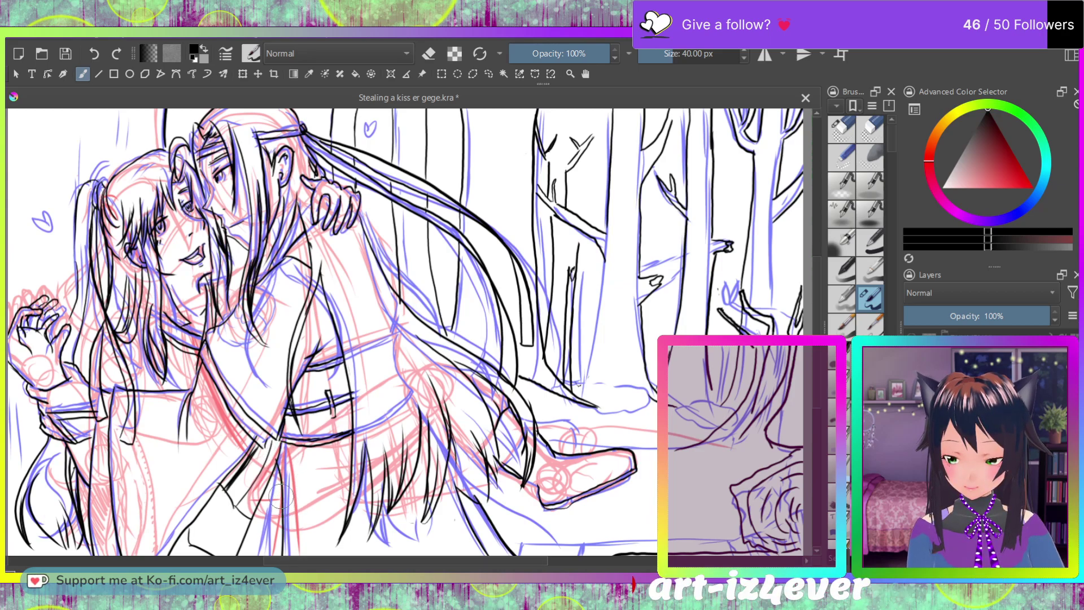
{"action": "left_click_drag", "start_coordinate": [283, 471], "coordinate": [297, 539]}
{"action": "left_click_drag", "start_coordinate": [283, 476], "coordinate": [288, 549]}
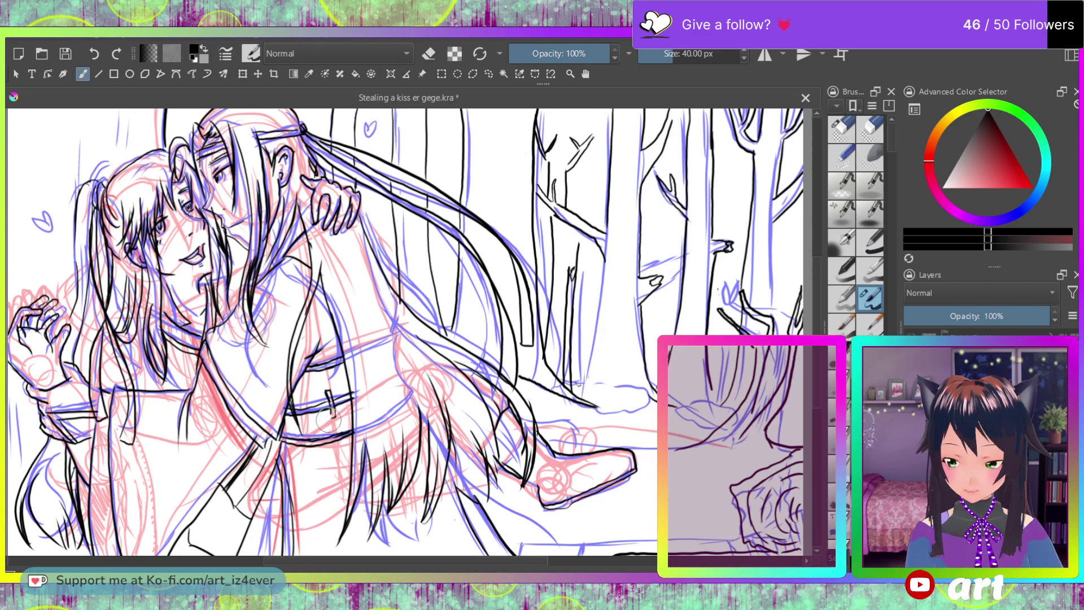
{"action": "left_click_drag", "start_coordinate": [234, 522], "coordinate": [228, 542]}
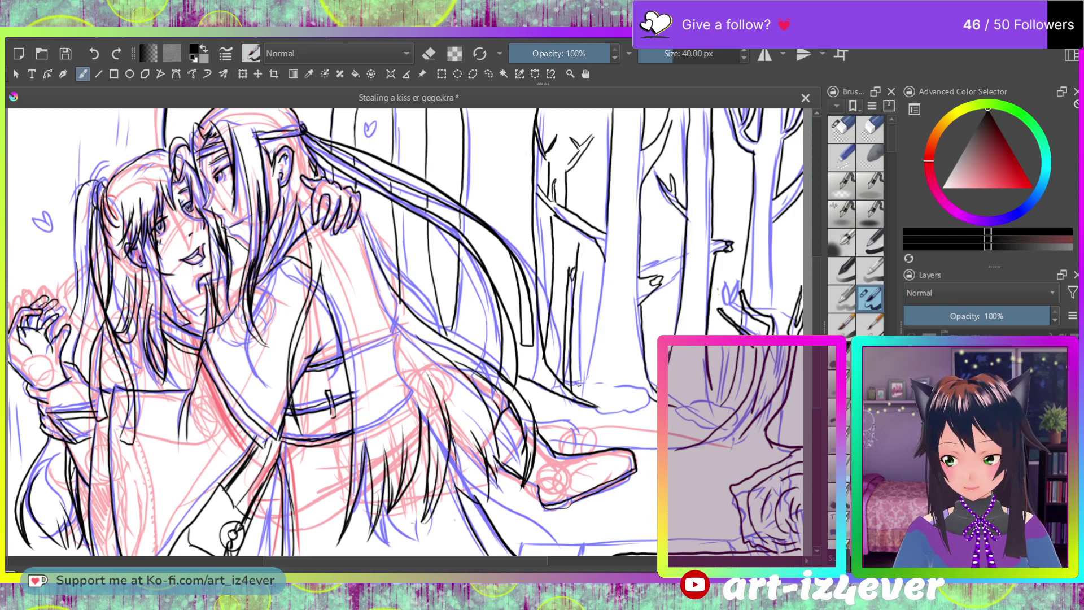
Step: Choose a pale pink brush colour and try it as blush on the reclining character's cheek, erasing the test paint
{"action": "left_click", "coordinate": [955, 183]}
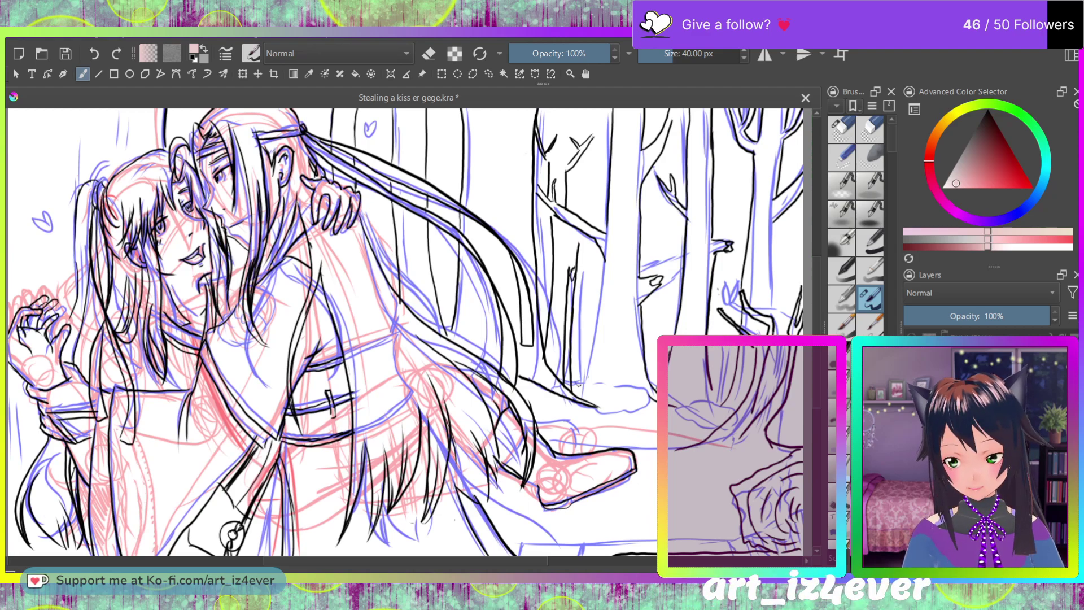
{"action": "left_click_drag", "start_coordinate": [167, 261], "coordinate": [176, 252]}
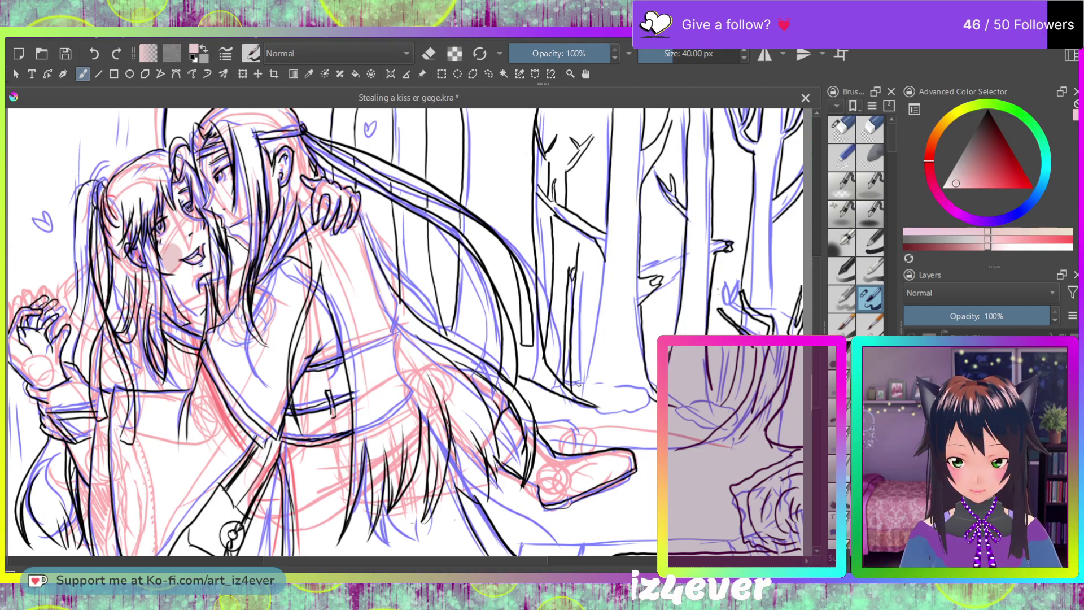
{"action": "mouse_move", "coordinate": [175, 260]}
{"action": "left_mouse_down"}
{"action": "mouse_move", "coordinate": [178, 250]}
{"action": "mouse_move", "coordinate": [166, 288]}
{"action": "left_mouse_up"}
{"action": "key", "text": "e"}
{"action": "key", "text": "e"}
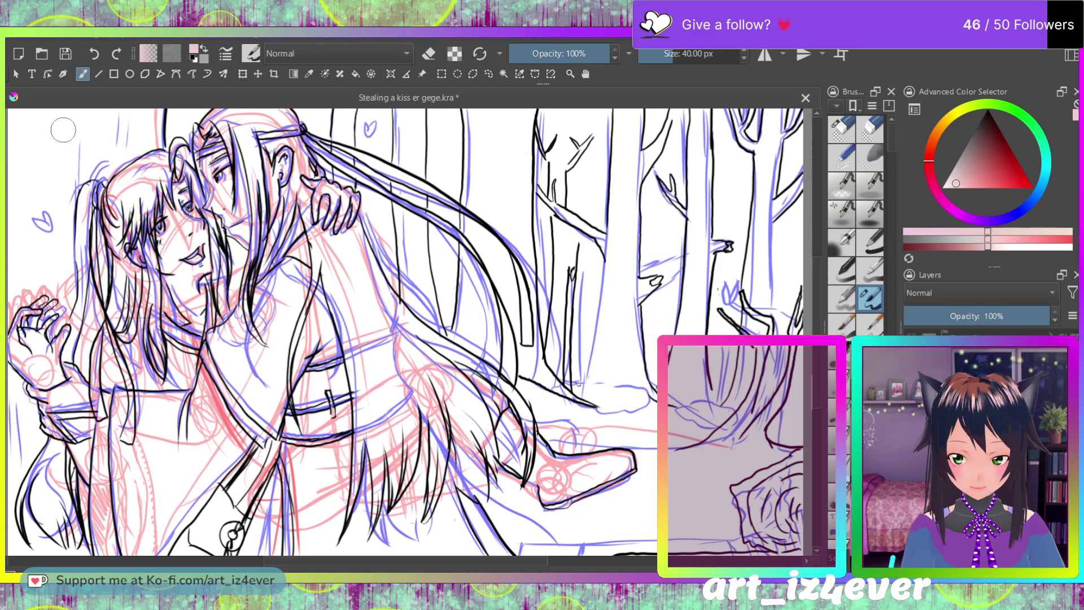
Step: Paint pale pink, near-black brown and red palette swatches in the empty area beside the reclining character's head
{"action": "left_click", "coordinate": [39, 151]}
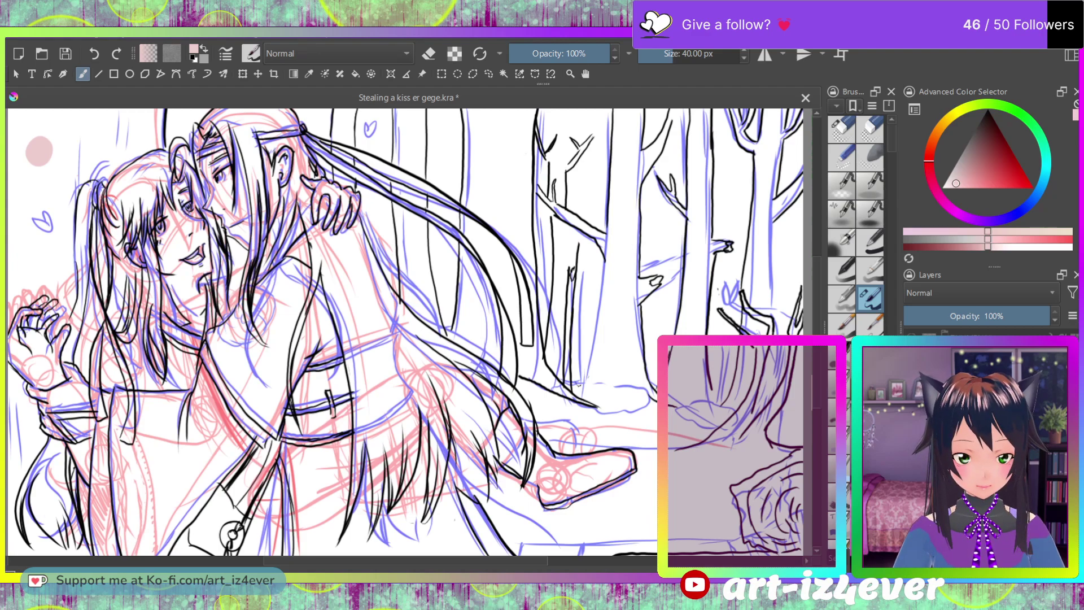
{"action": "key", "text": "d"}
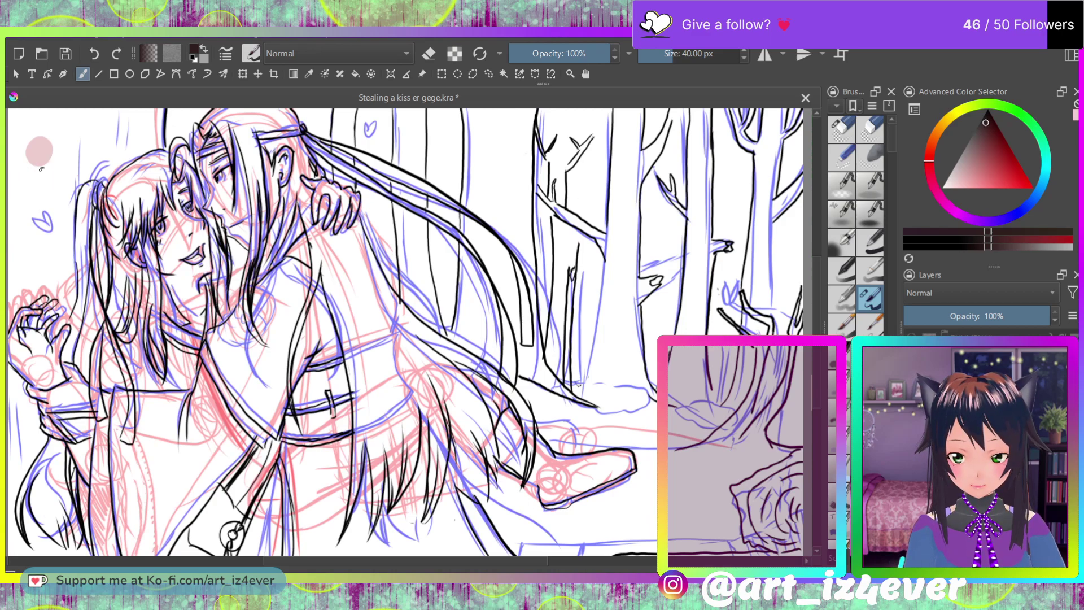
{"action": "left_click_drag", "start_coordinate": [50, 173], "coordinate": [40, 175]}
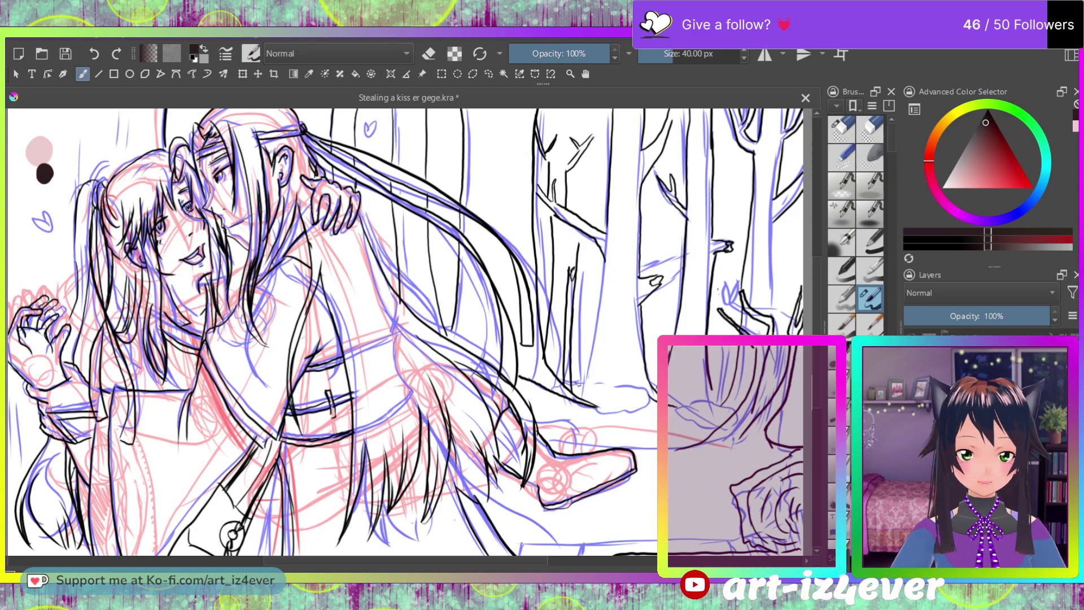
{"action": "left_click", "coordinate": [34, 547], "text": "ctrl"}
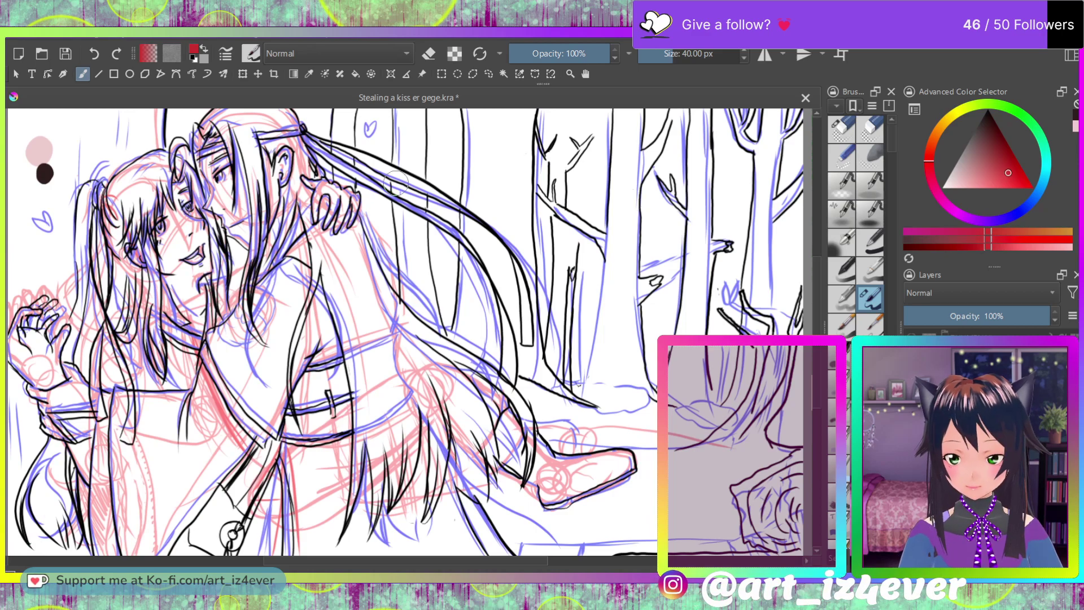
{"action": "left_click", "coordinate": [69, 166]}
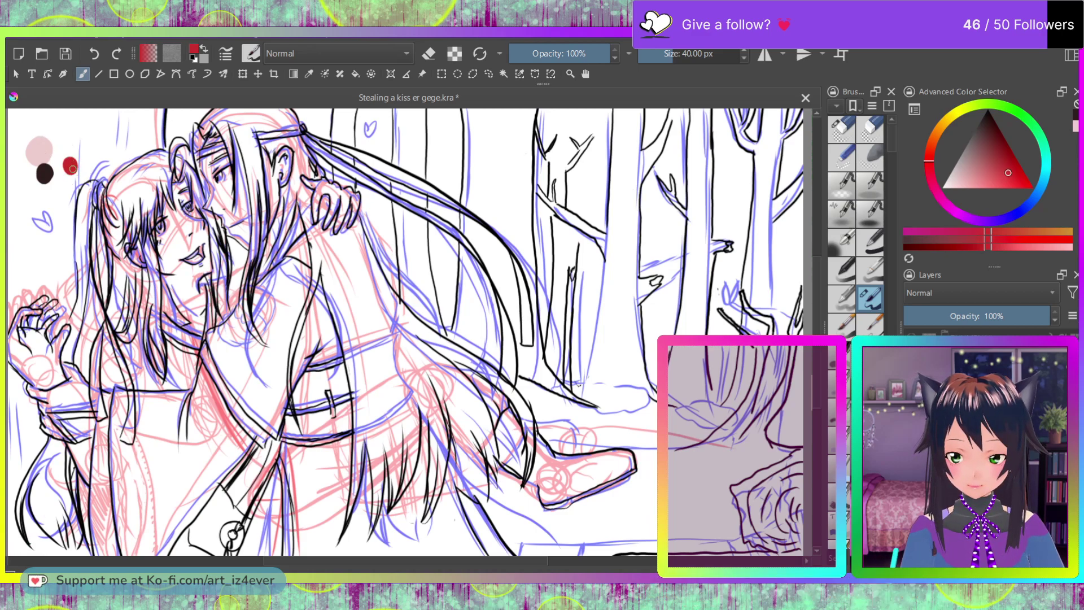
Step: Add a mid-grey and a dark grey swatch below the pink, brown and red palette dots
{"action": "left_click_drag", "start_coordinate": [976, 169], "coordinate": [956, 162]}
{"action": "left_click", "coordinate": [60, 185]}
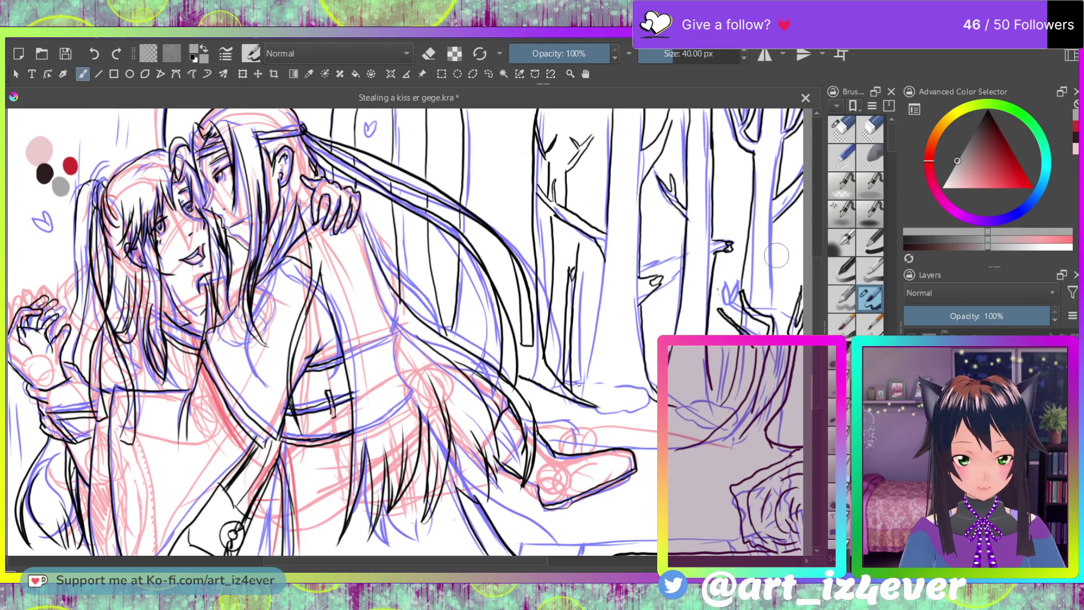
{"action": "left_click_drag", "start_coordinate": [960, 156], "coordinate": [970, 138]}
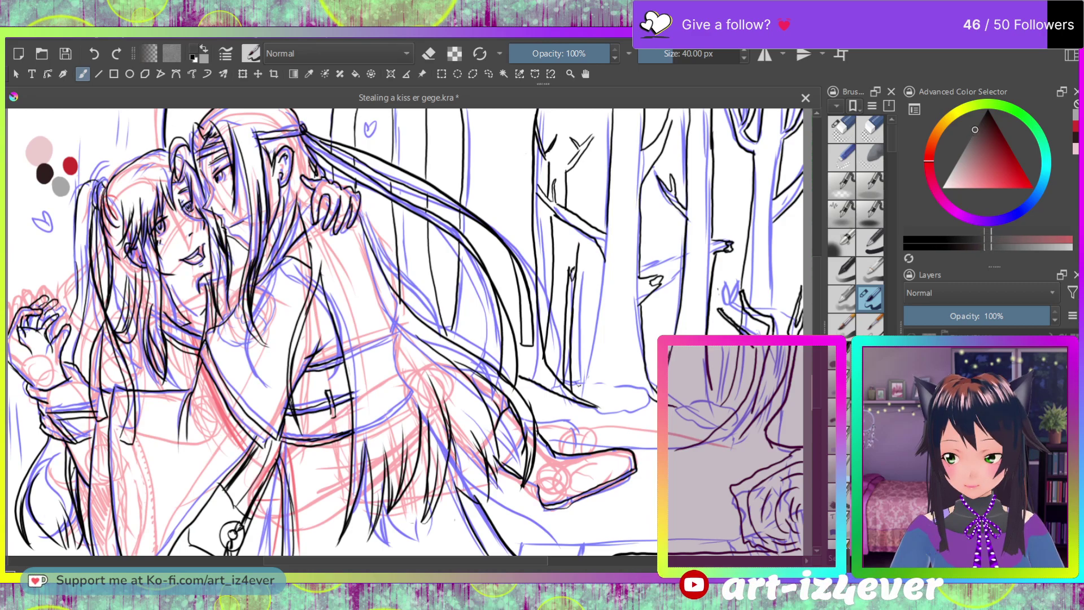
{"action": "left_click_drag", "start_coordinate": [61, 217], "coordinate": [62, 217]}
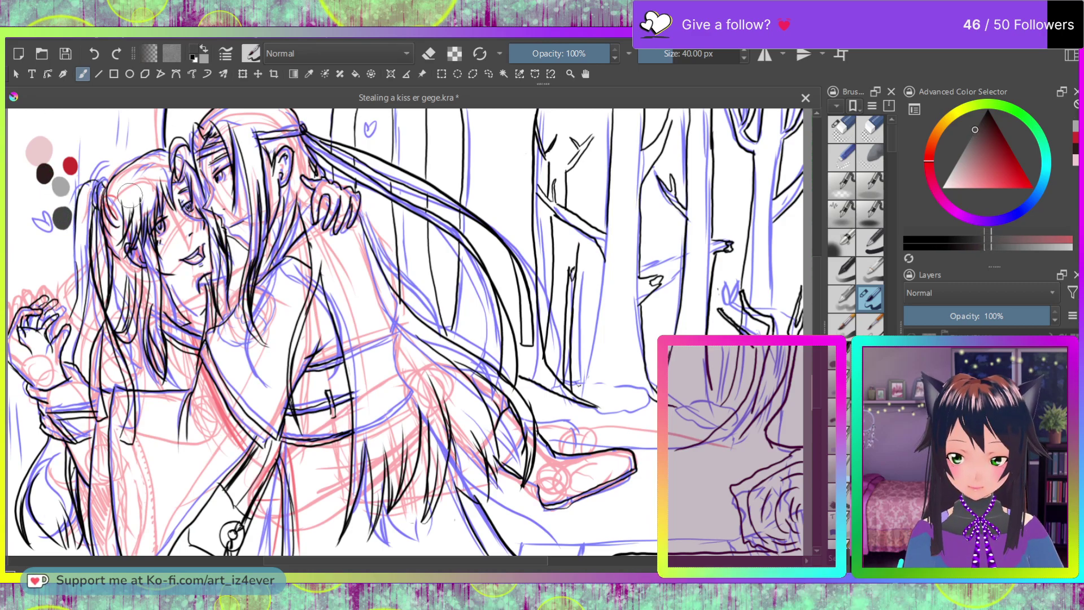
Step: Sample the mid-grey swatch to dab a grey dot under the dark grey one, and add a near-black dot beneath it
{"action": "left_click", "coordinate": [991, 150]}
{"action": "left_click", "coordinate": [993, 156]}
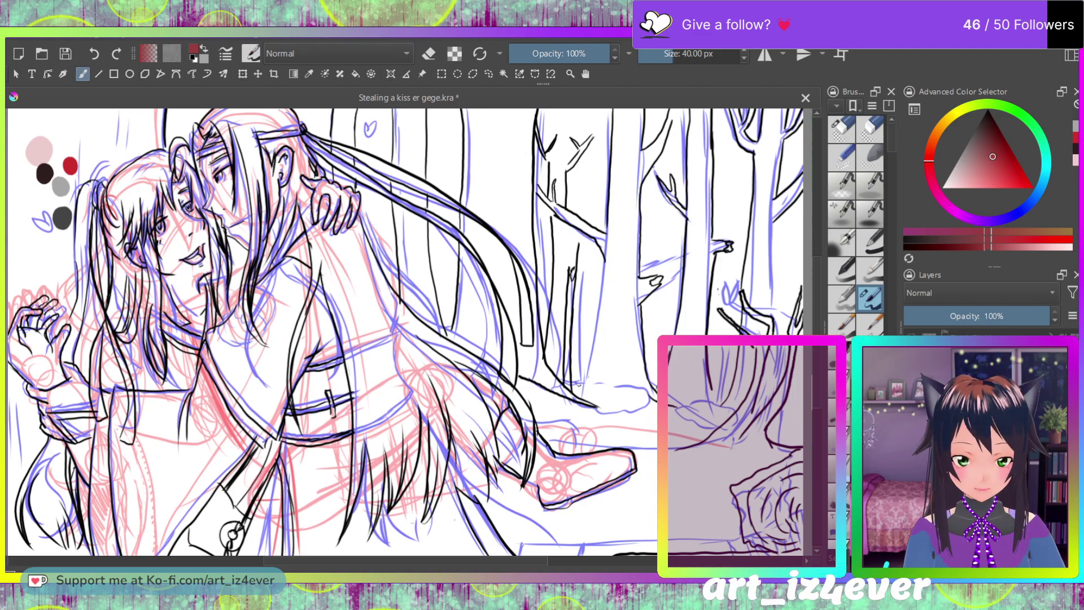
{"action": "left_click", "coordinate": [60, 186], "text": "ctrl"}
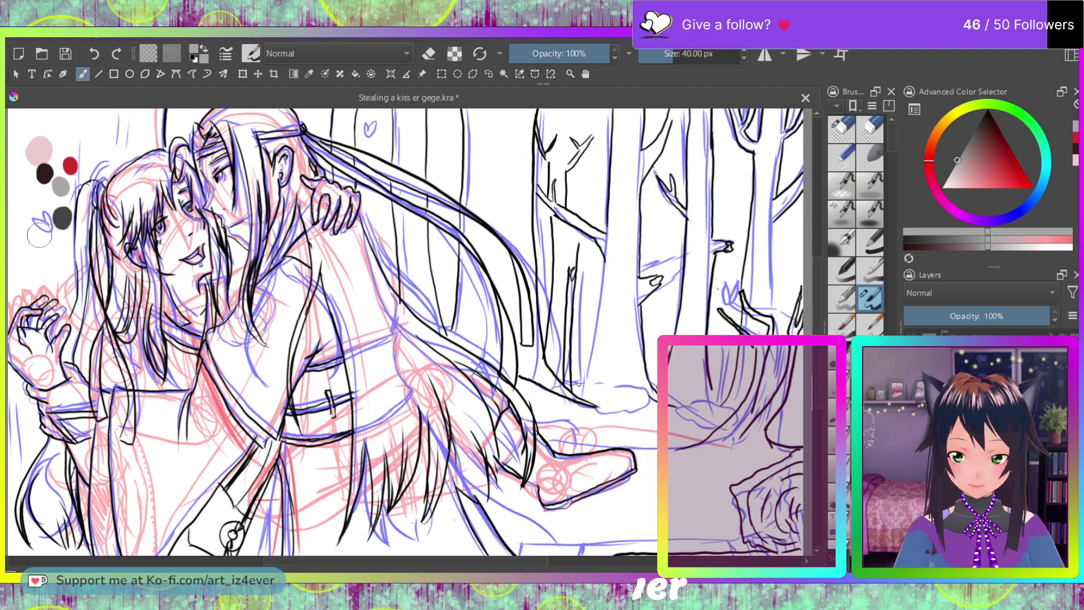
{"action": "left_click", "coordinate": [62, 233]}
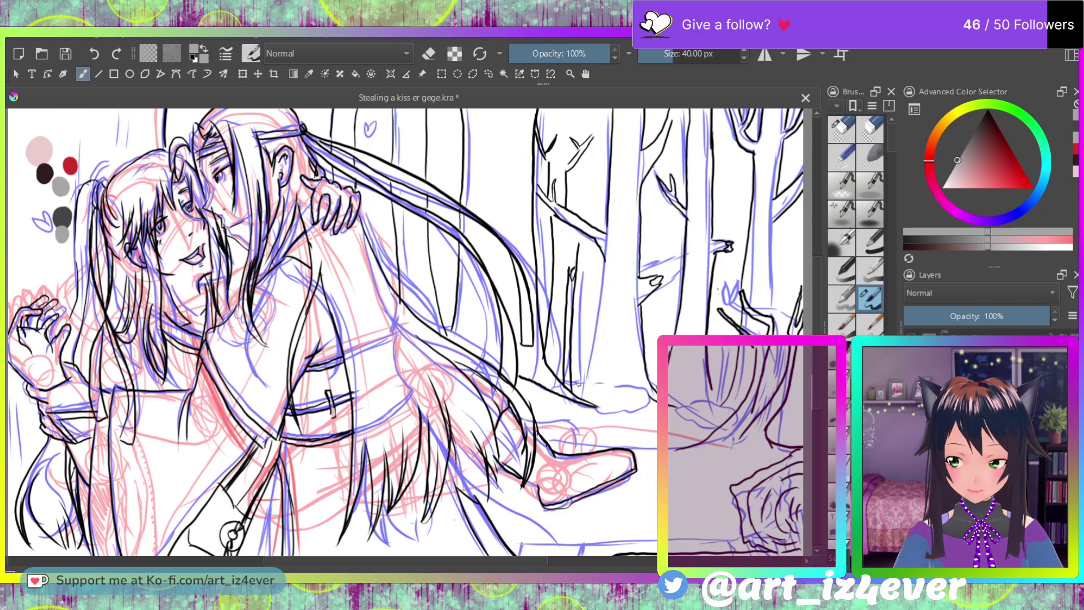
{"action": "key", "text": "d"}
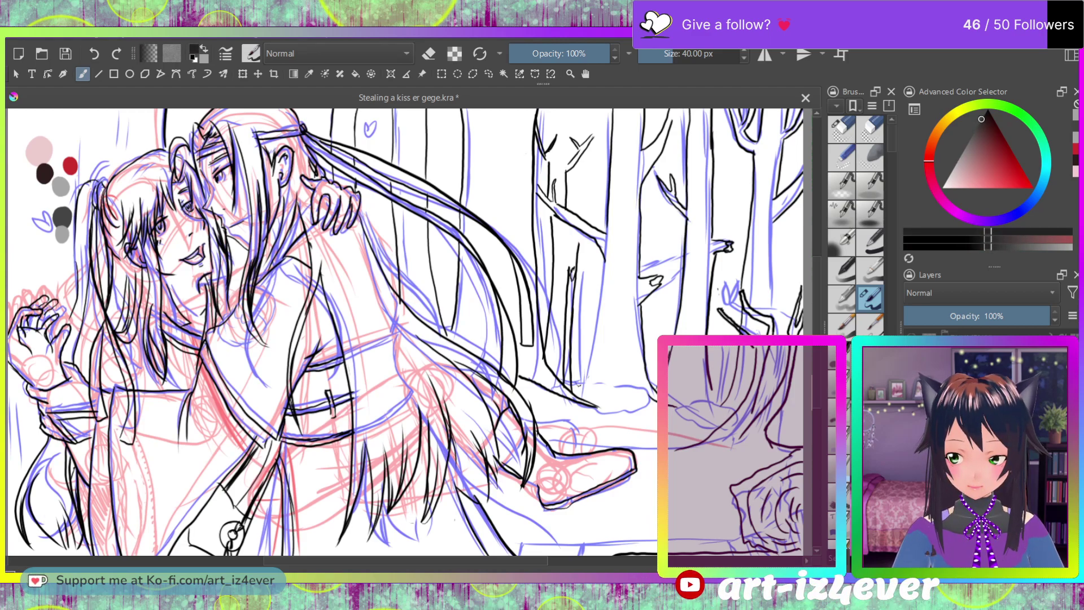
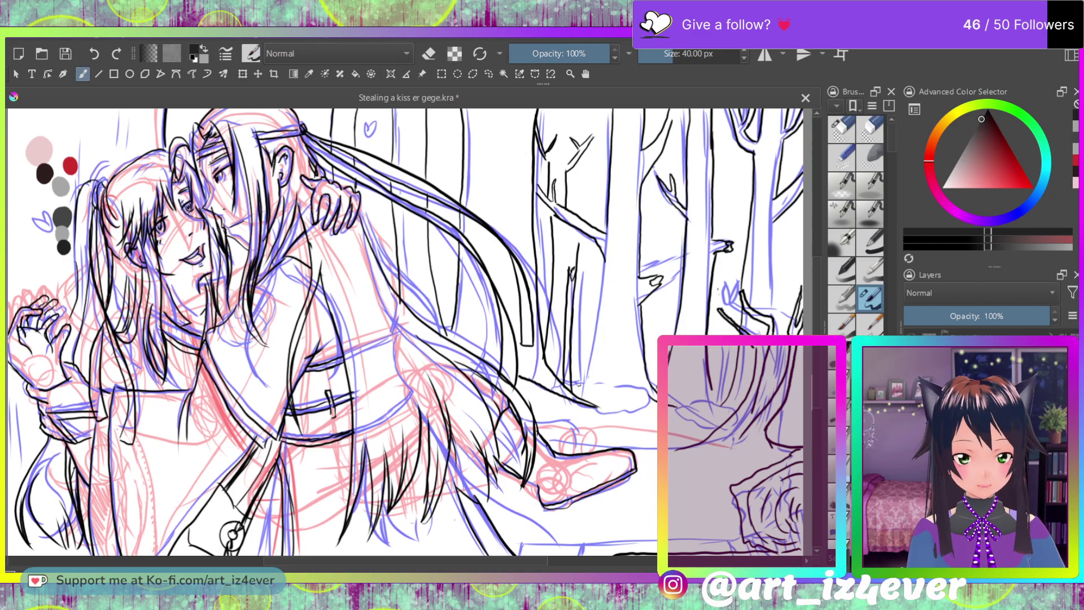
Step: Start a second palette between the tree trunks behind the embracing character with light grey and muted lavender swatches
{"action": "left_click", "coordinate": [964, 151]}
{"action": "left_click", "coordinate": [950, 173]}
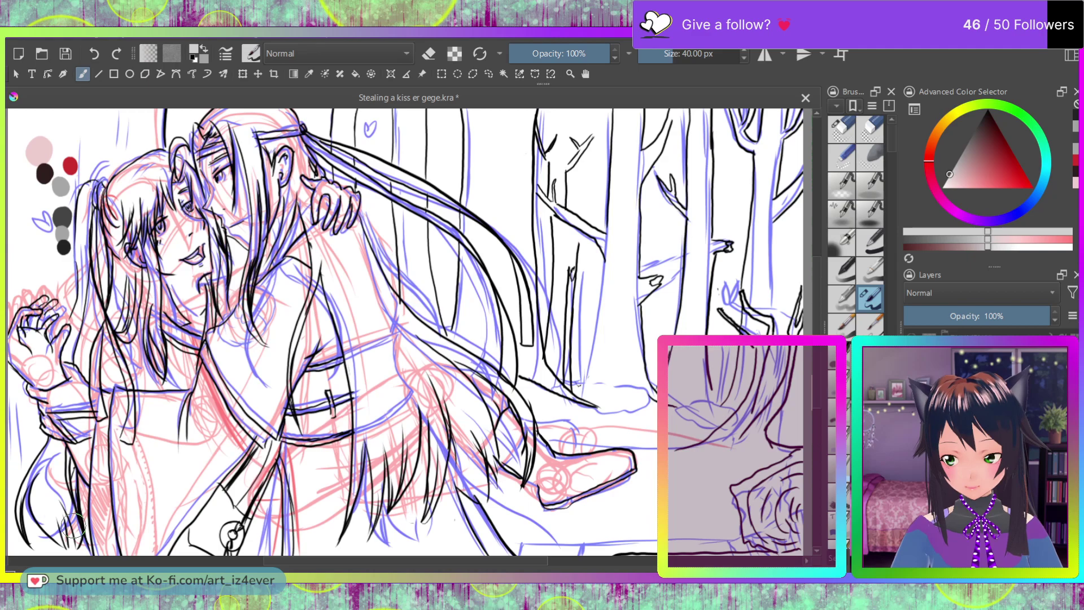
{"action": "left_click", "coordinate": [73, 525], "text": "ctrl"}
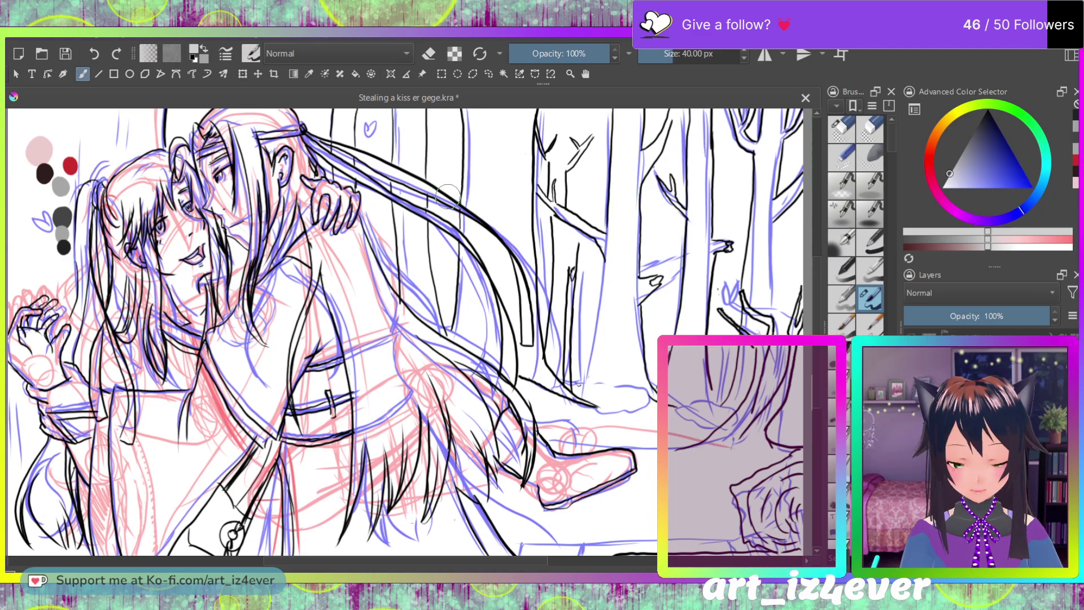
{"action": "left_click", "coordinate": [454, 154]}
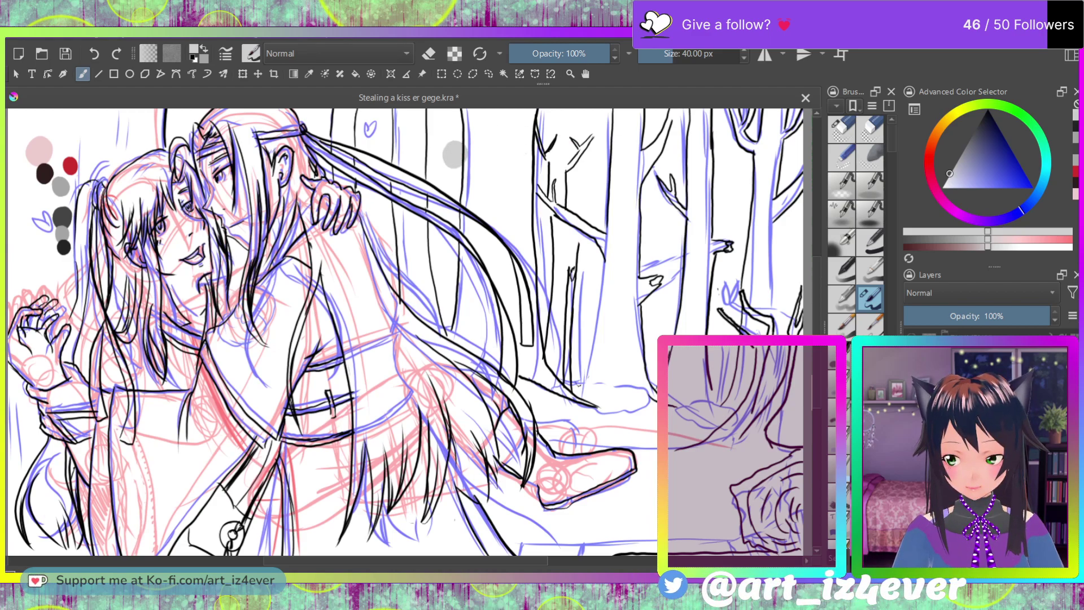
{"action": "left_click", "coordinate": [956, 171]}
{"action": "left_click_drag", "start_coordinate": [958, 172], "coordinate": [959, 170]}
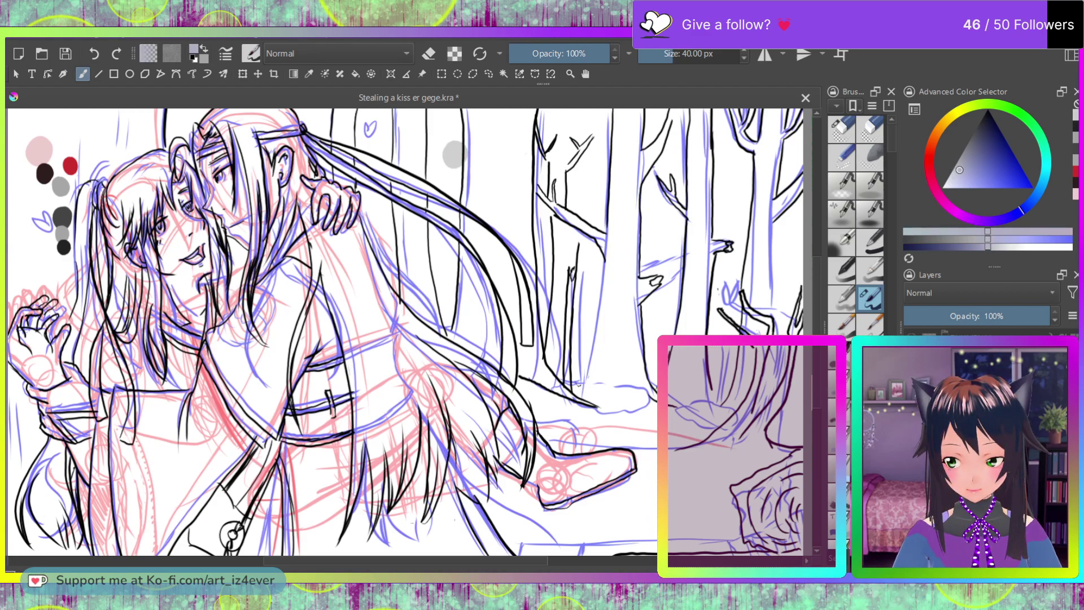
{"action": "left_click_drag", "start_coordinate": [459, 174], "coordinate": [470, 170]}
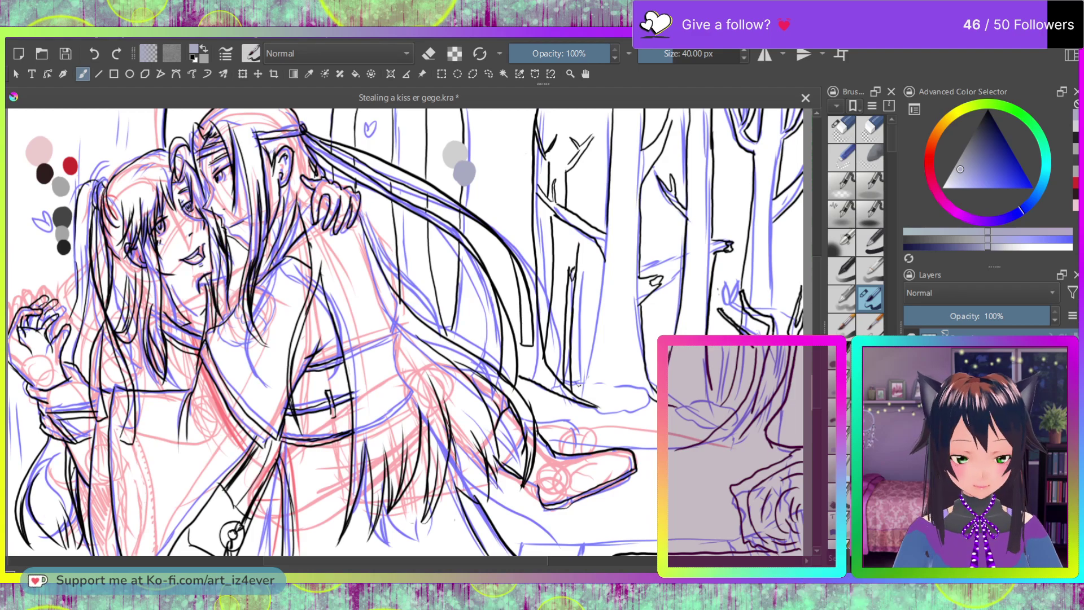
Step: Mix a very pale pink and dab it as a swatch beside the light grey and lavender ones
{"action": "left_click_drag", "start_coordinate": [959, 168], "coordinate": [965, 174]}
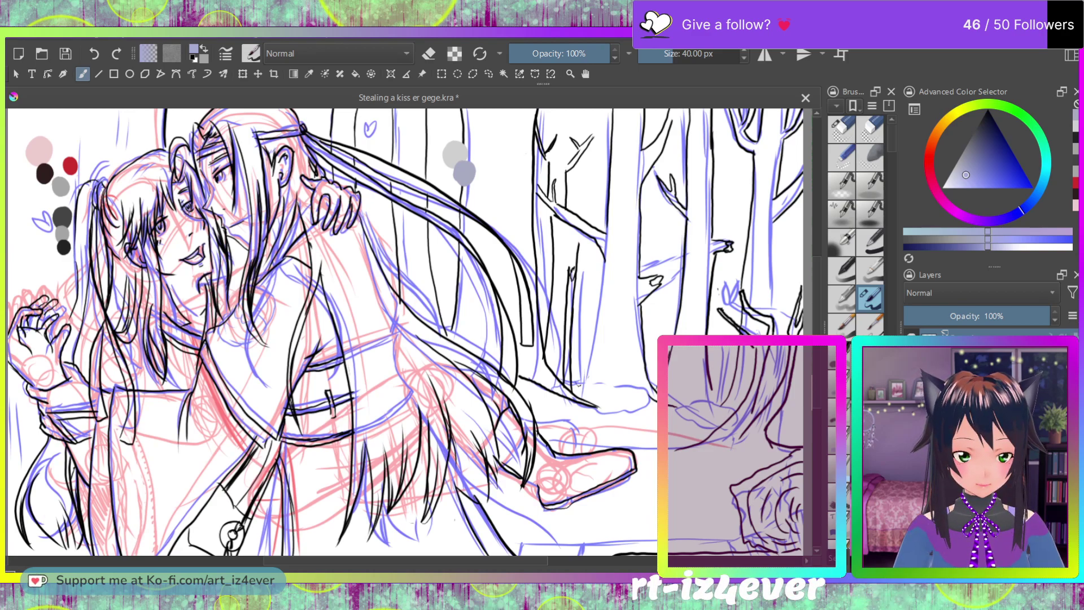
{"action": "left_click", "coordinate": [929, 169]}
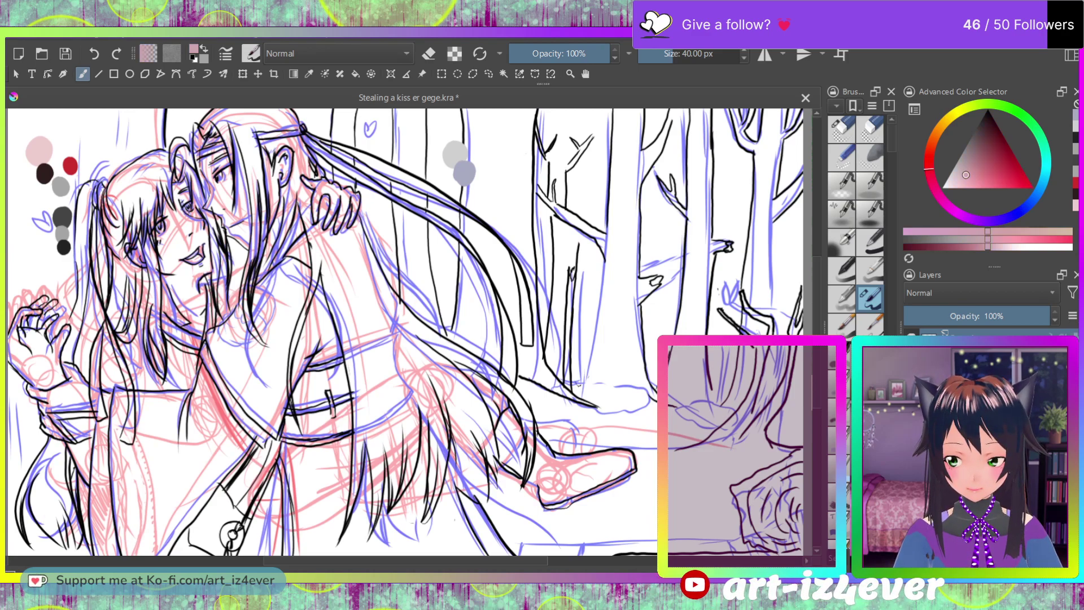
{"action": "left_click", "coordinate": [962, 178]}
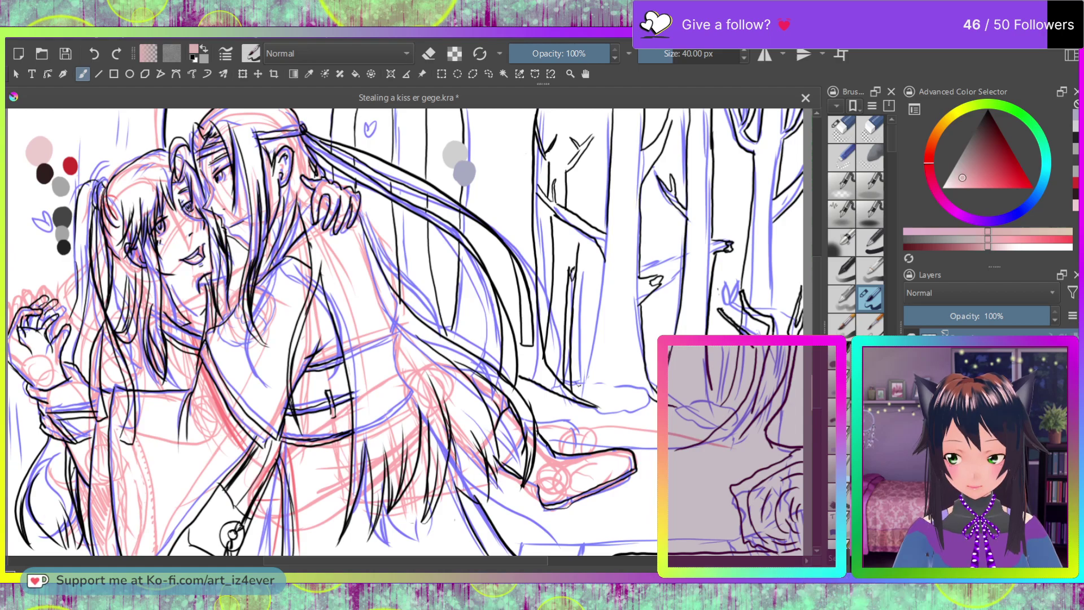
{"action": "key", "text": "l"}
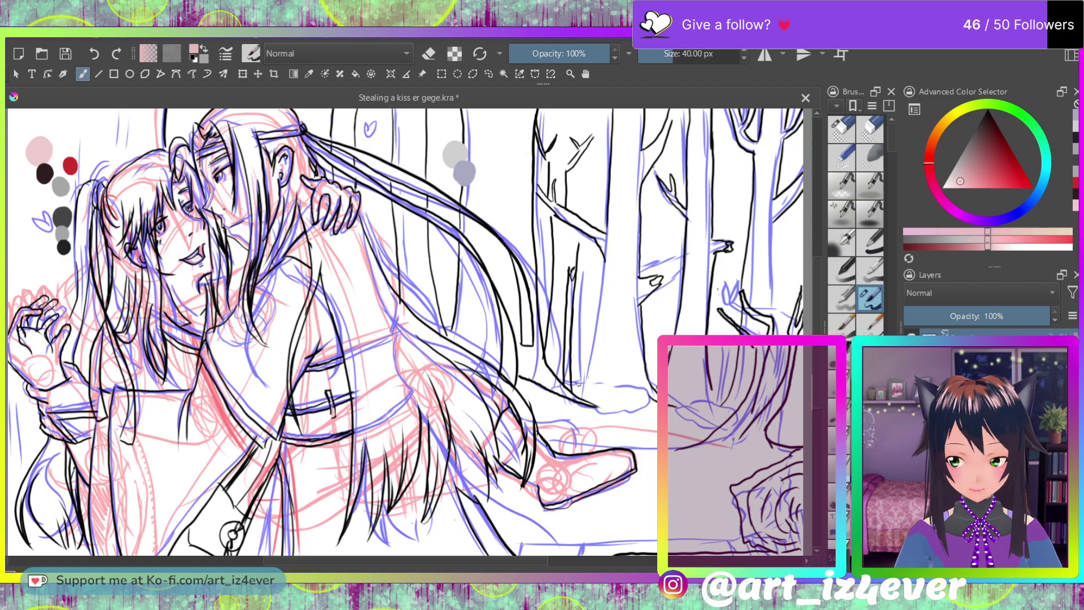
{"action": "key", "text": "l"}
{"action": "key", "text": "l"}
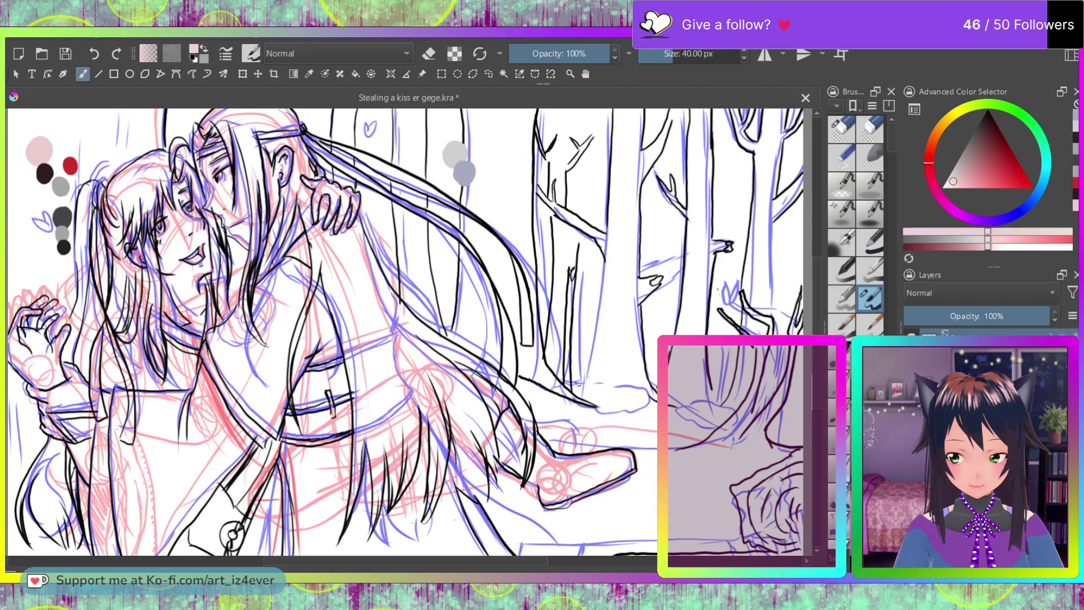
{"action": "left_click", "coordinate": [489, 173]}
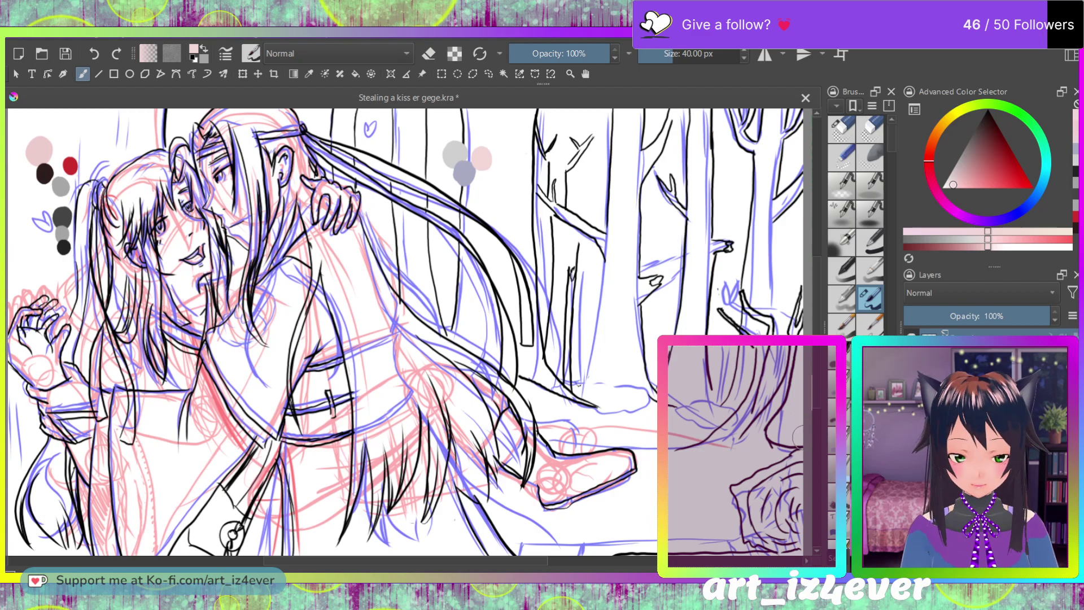
Step: Add a dark navy and a pale lavender-blue swatch below the muted lavender one in the second palette
{"action": "left_click", "coordinate": [986, 128]}
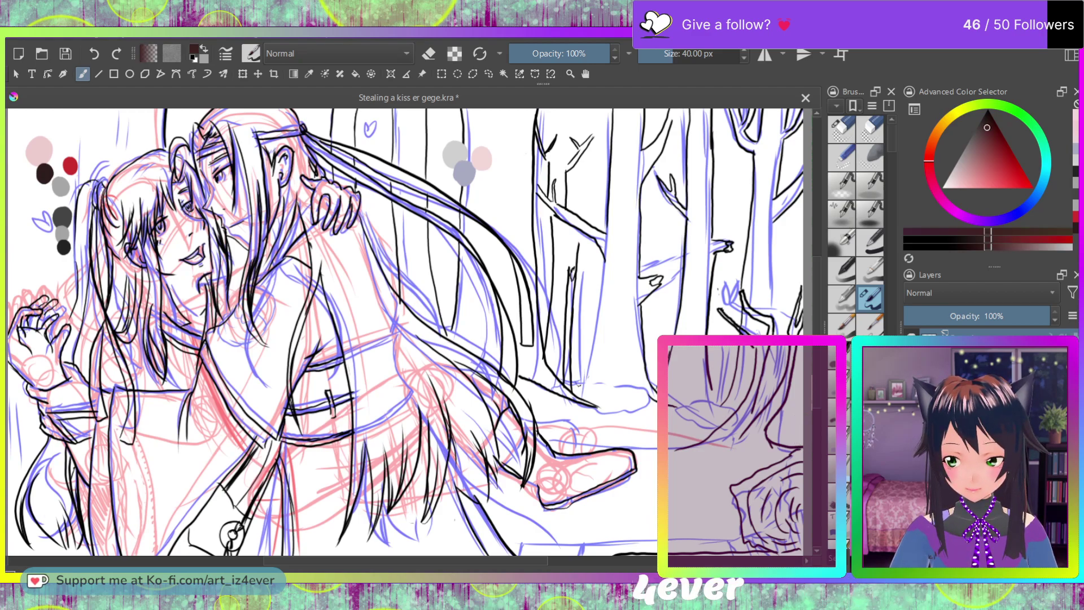
{"action": "left_click", "coordinate": [982, 128]}
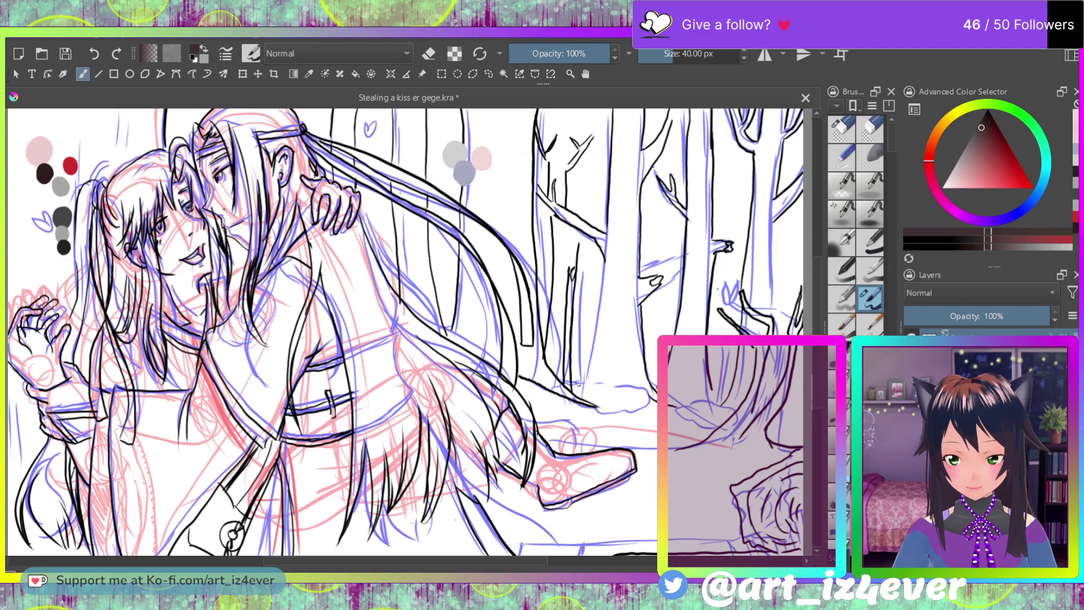
{"action": "left_click", "coordinate": [1021, 210]}
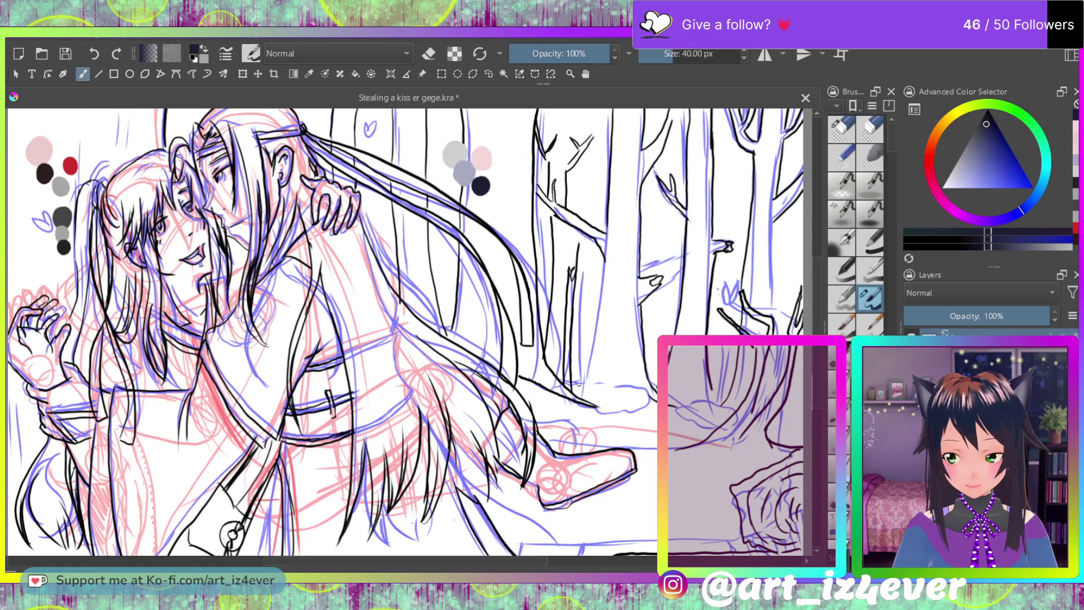
{"action": "left_click", "coordinate": [955, 177]}
{"action": "left_click", "coordinate": [960, 174]}
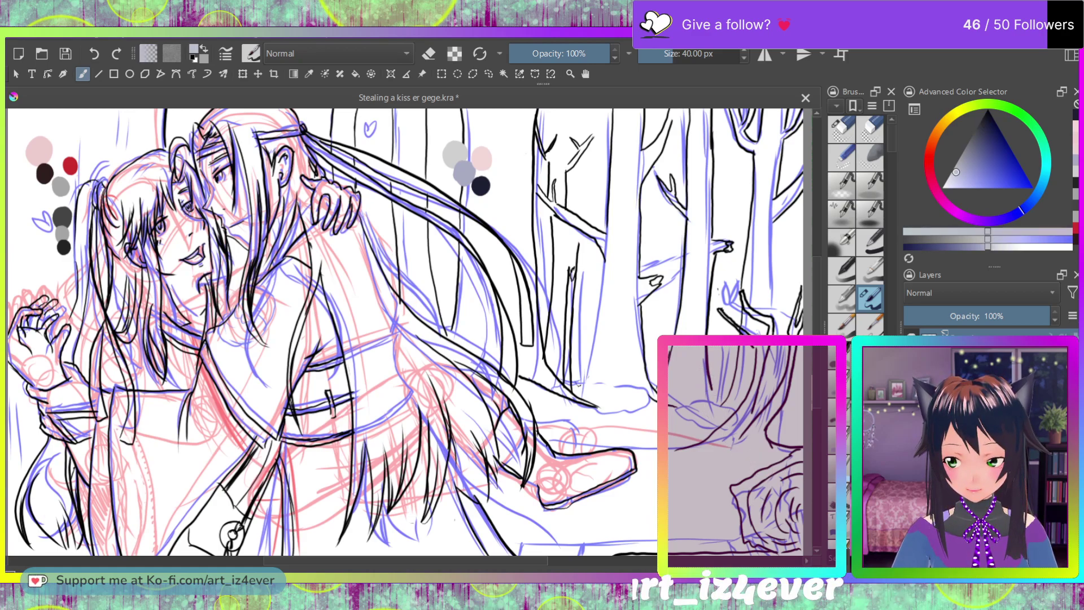
{"action": "left_click", "coordinate": [964, 172]}
{"action": "left_click", "coordinate": [961, 172]}
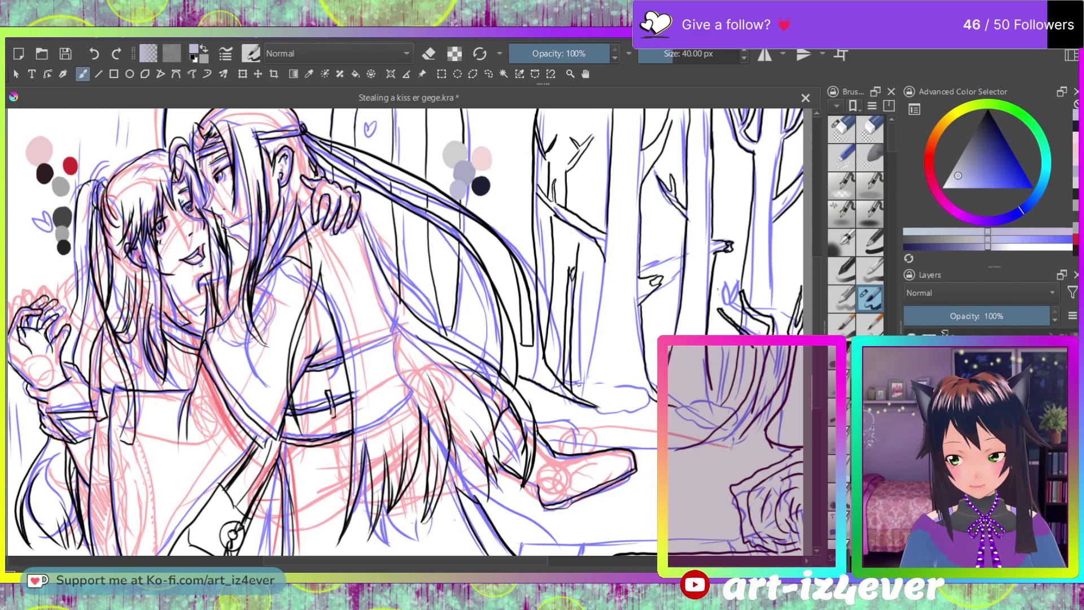
Step: Sample the first palette's pale pink and paint the skin of the reclining character's face with it
{"action": "left_click", "coordinate": [46, 152], "text": "ctrl"}
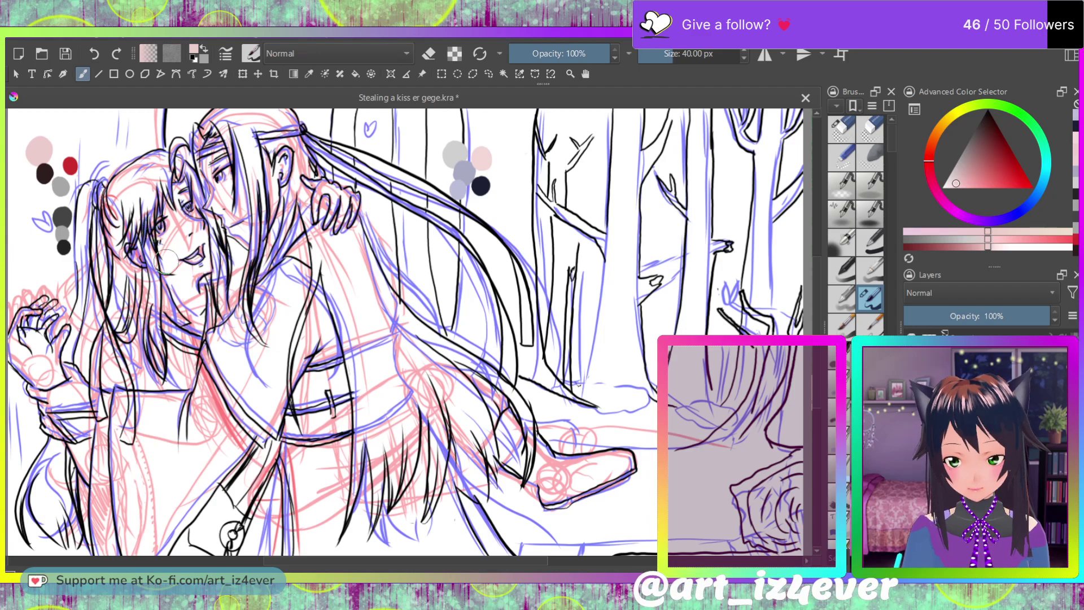
{"action": "left_click_drag", "start_coordinate": [165, 261], "coordinate": [196, 220]}
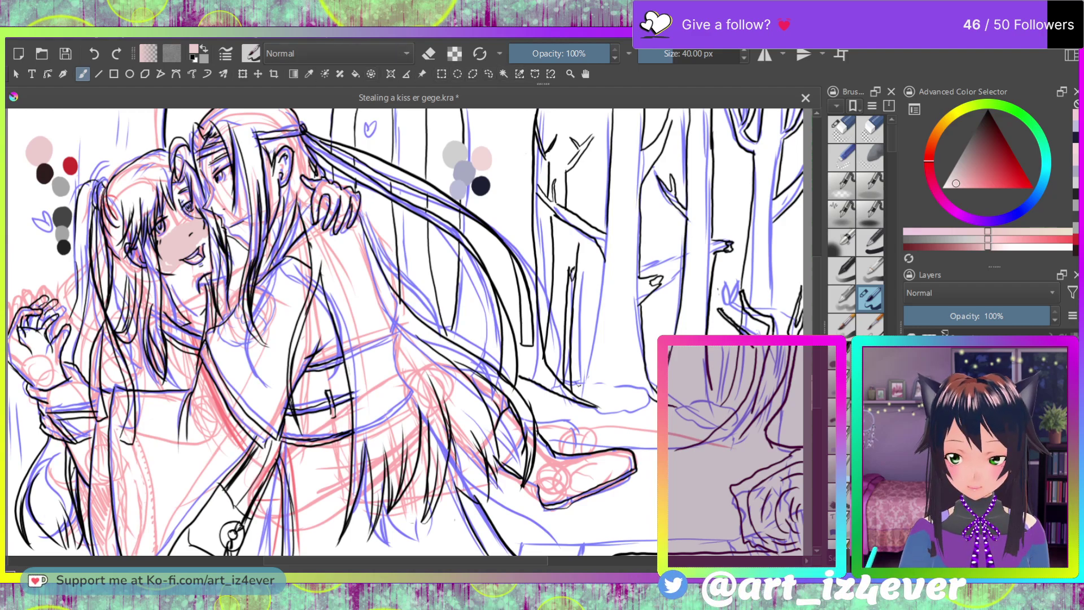
Step: Mix a muted yellowish green and fill the whole colour layer behind the line art with it
{"action": "key", "text": "f"}
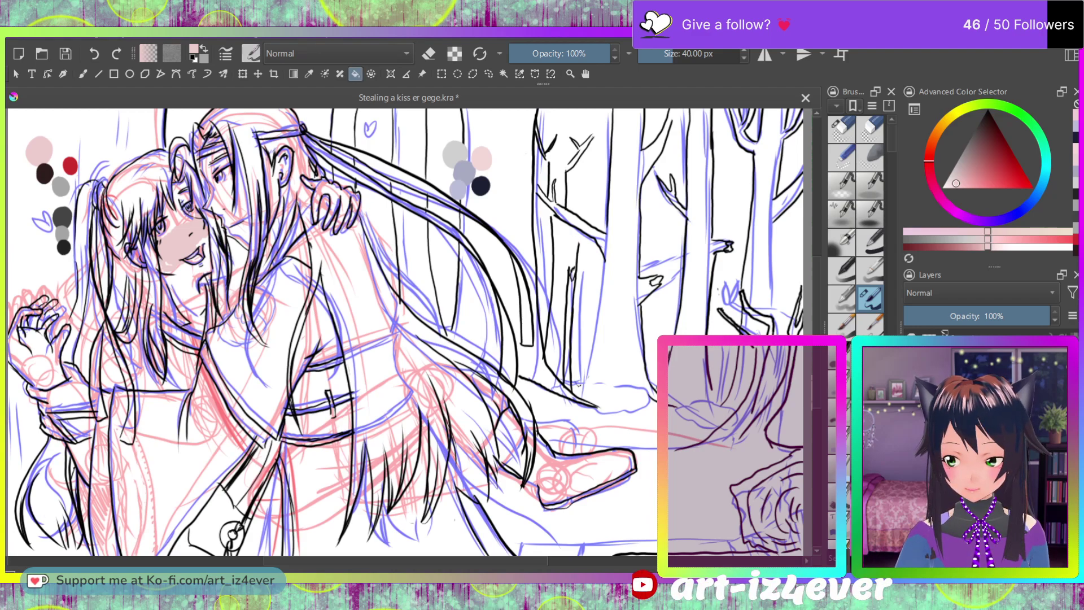
{"action": "left_click", "coordinate": [970, 152]}
{"action": "left_click", "coordinate": [975, 155]}
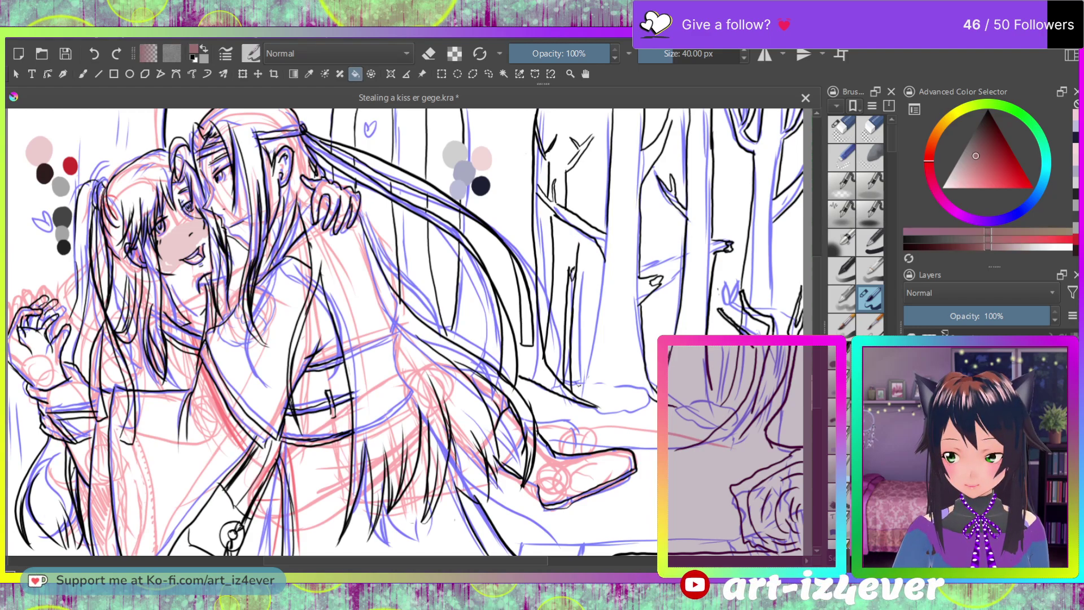
{"action": "left_click", "coordinate": [1007, 106]}
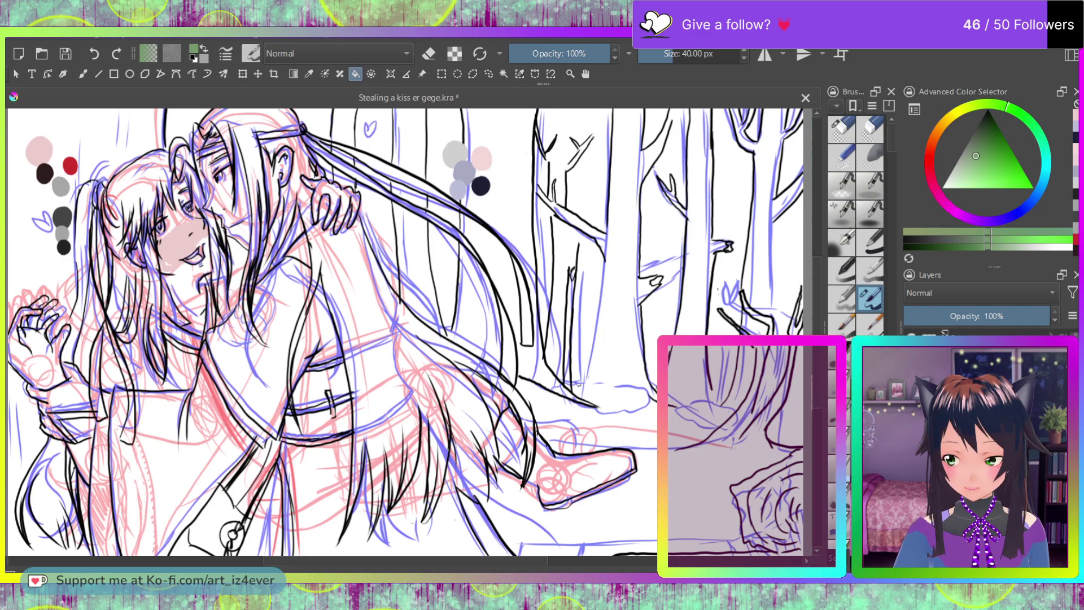
{"action": "left_click", "coordinate": [991, 156]}
{"action": "left_click", "coordinate": [980, 142]}
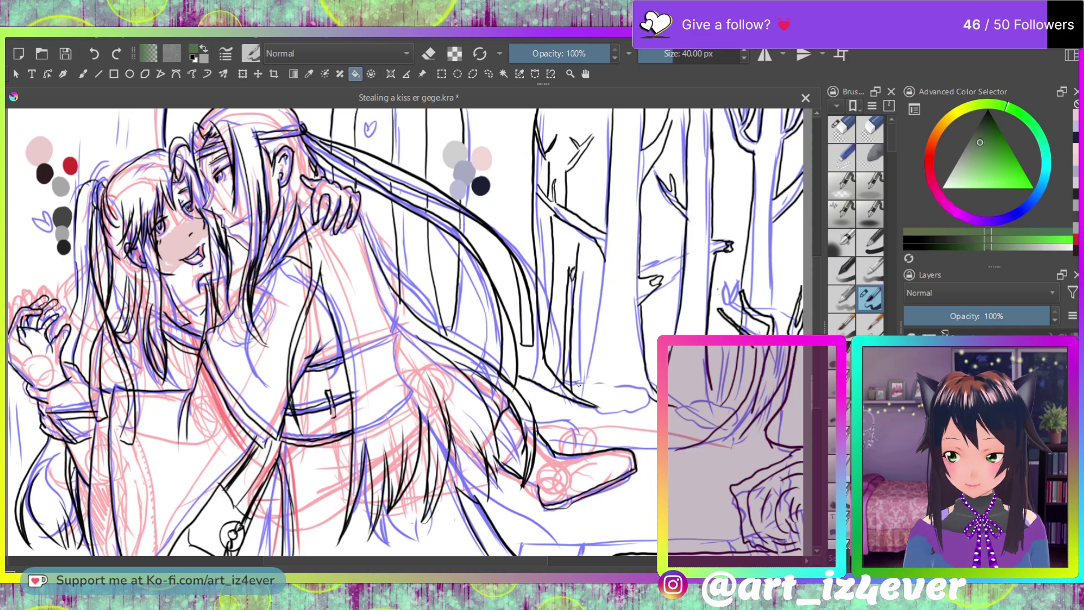
{"action": "key", "text": "shift+BackSpace"}
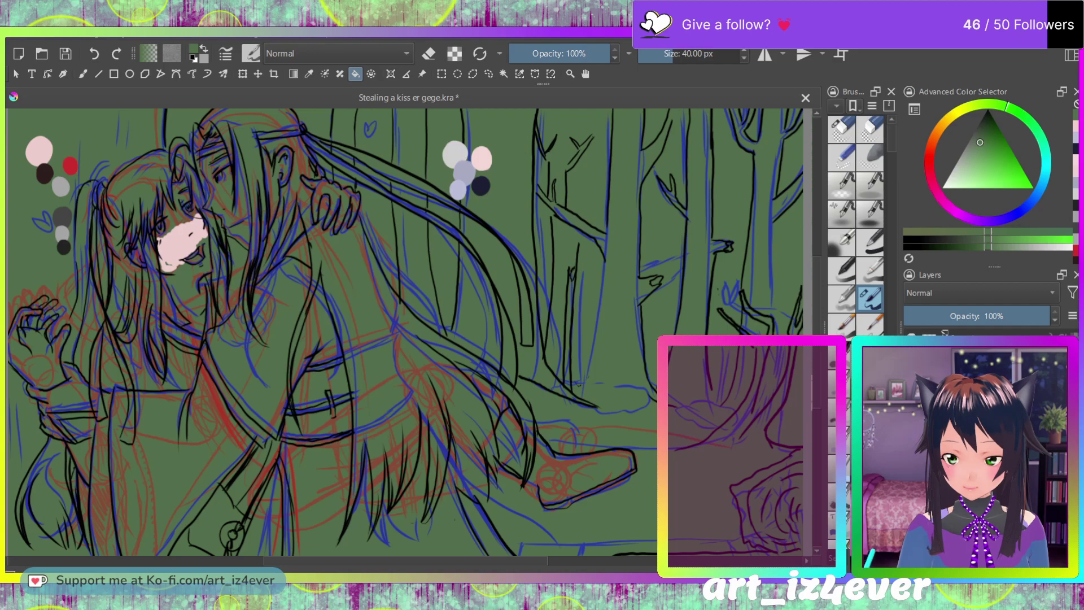
Step: Sample the pale pink skin colour and paint the reclining character's face, neck and raised hand with it
{"action": "key", "text": "b"}
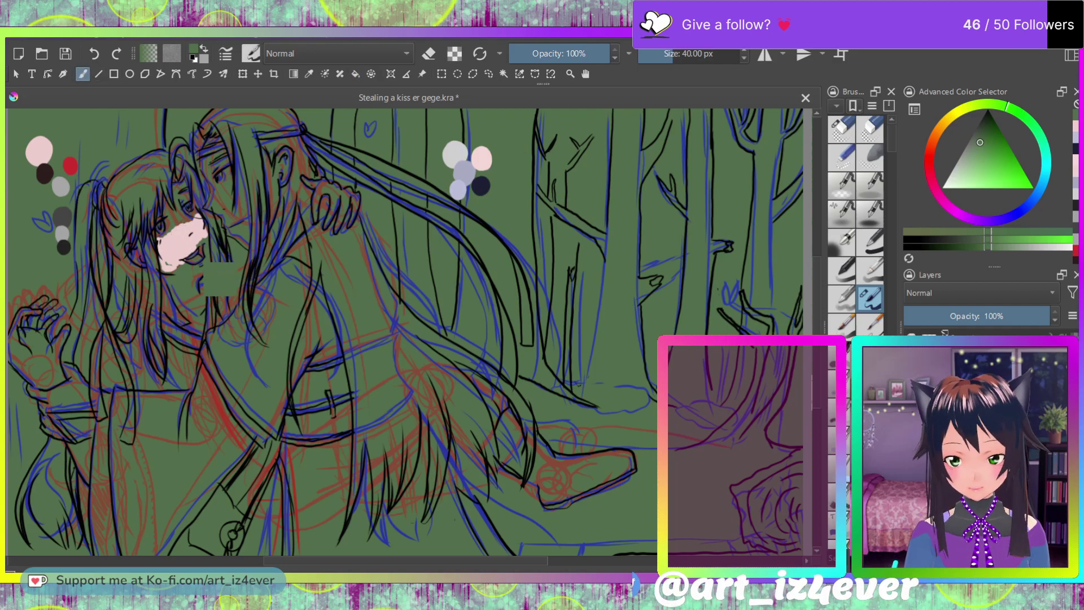
{"action": "left_click", "coordinate": [177, 239], "text": "ctrl"}
{"action": "mouse_move", "coordinate": [190, 220]}
{"action": "left_mouse_down"}
{"action": "mouse_move", "coordinate": [162, 235]}
{"action": "mouse_move", "coordinate": [189, 196]}
{"action": "mouse_move", "coordinate": [204, 245]}
{"action": "mouse_move", "coordinate": [199, 305]}
{"action": "left_mouse_up"}
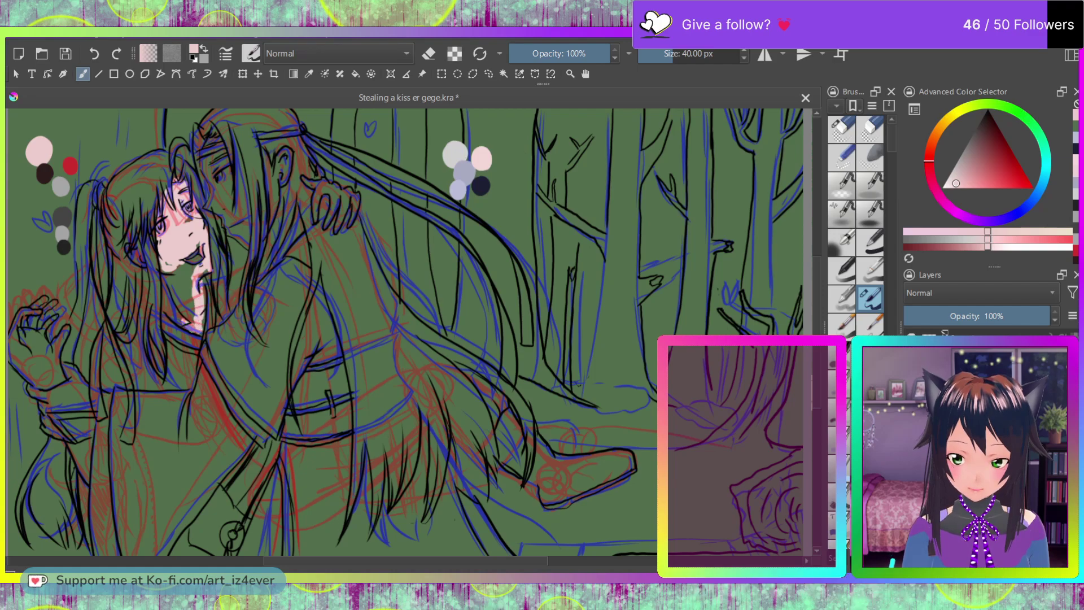
{"action": "left_click_drag", "start_coordinate": [165, 303], "coordinate": [186, 322]}
{"action": "mouse_move", "coordinate": [163, 276]}
{"action": "left_mouse_down"}
{"action": "mouse_move", "coordinate": [170, 297]}
{"action": "mouse_move", "coordinate": [178, 266]}
{"action": "mouse_move", "coordinate": [189, 310]}
{"action": "mouse_move", "coordinate": [195, 260]}
{"action": "left_mouse_up"}
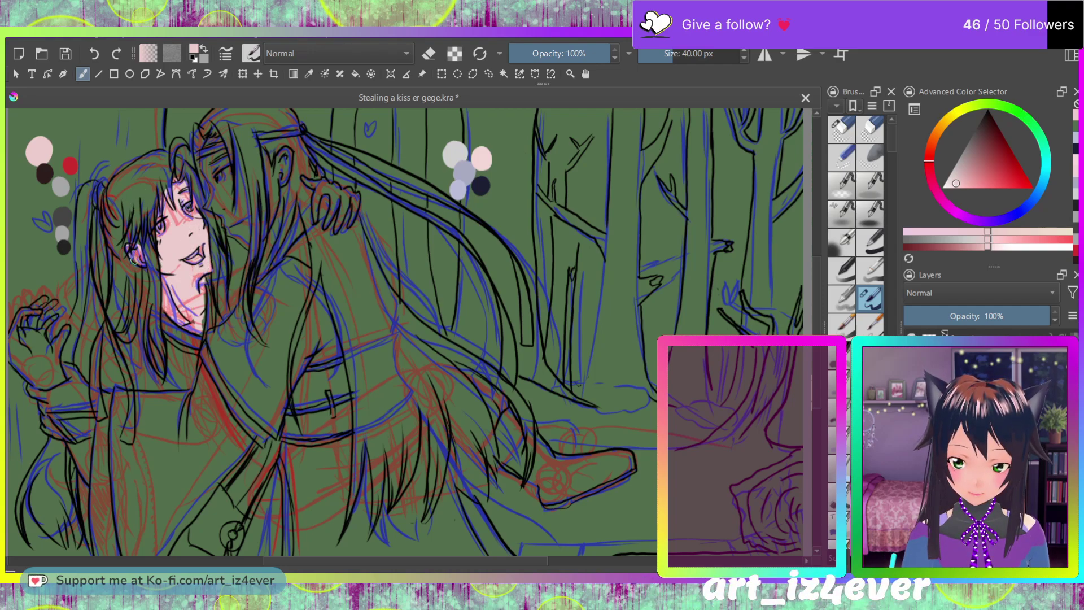
{"action": "mouse_move", "coordinate": [27, 368]}
{"action": "left_mouse_down"}
{"action": "mouse_move", "coordinate": [40, 383]}
{"action": "mouse_move", "coordinate": [12, 333]}
{"action": "mouse_move", "coordinate": [12, 351]}
{"action": "left_mouse_up"}
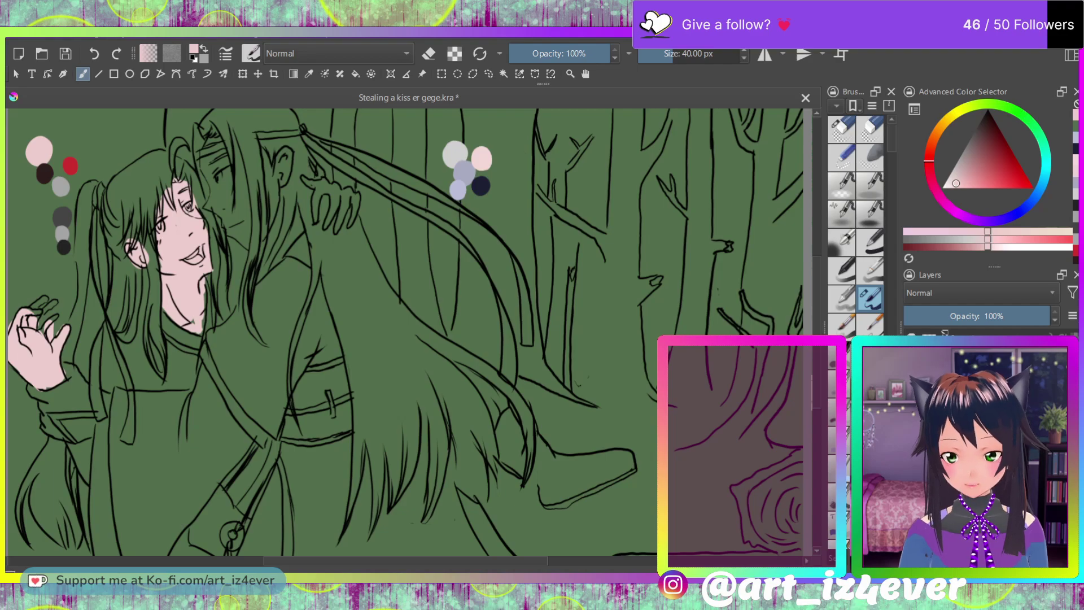
Step: Undo the recent skin strokes and the green background fill
{"action": "key", "text": "ctrl+z"}
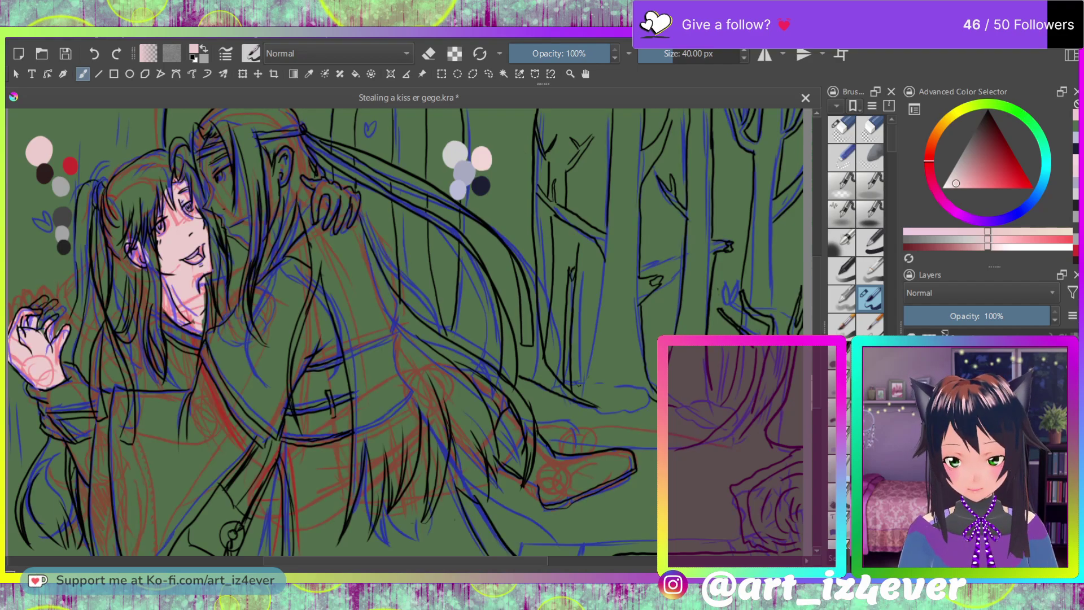
{"action": "key", "text": "ctrl+z"}
{"action": "key", "text": "ctrl+z"}
{"action": "key", "text": "ctrl+z"}
{"action": "key", "text": "ctrl+z"}
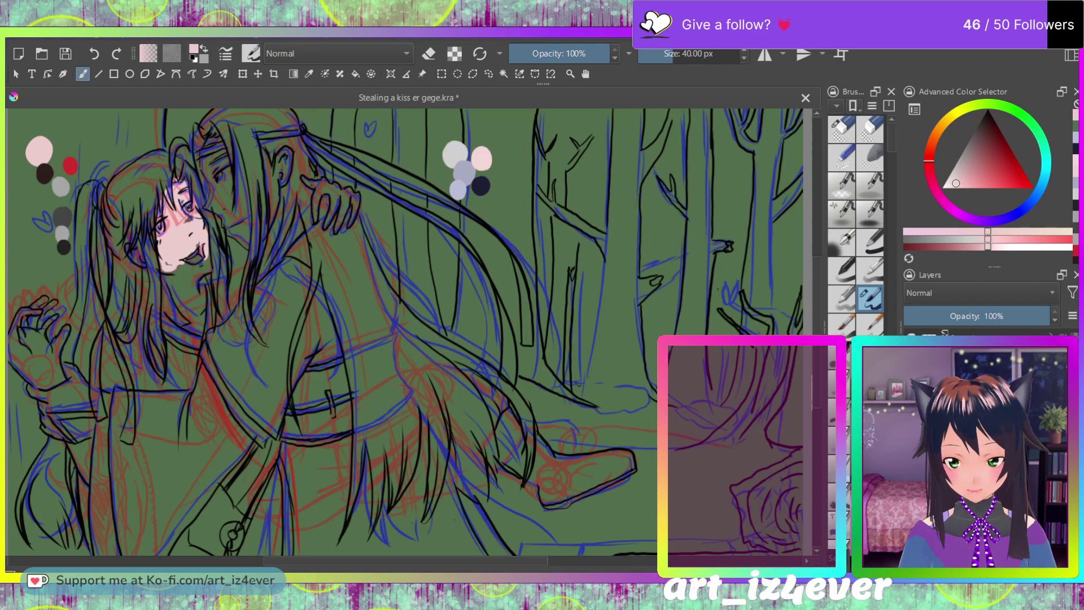
{"action": "key", "text": "ctrl+z"}
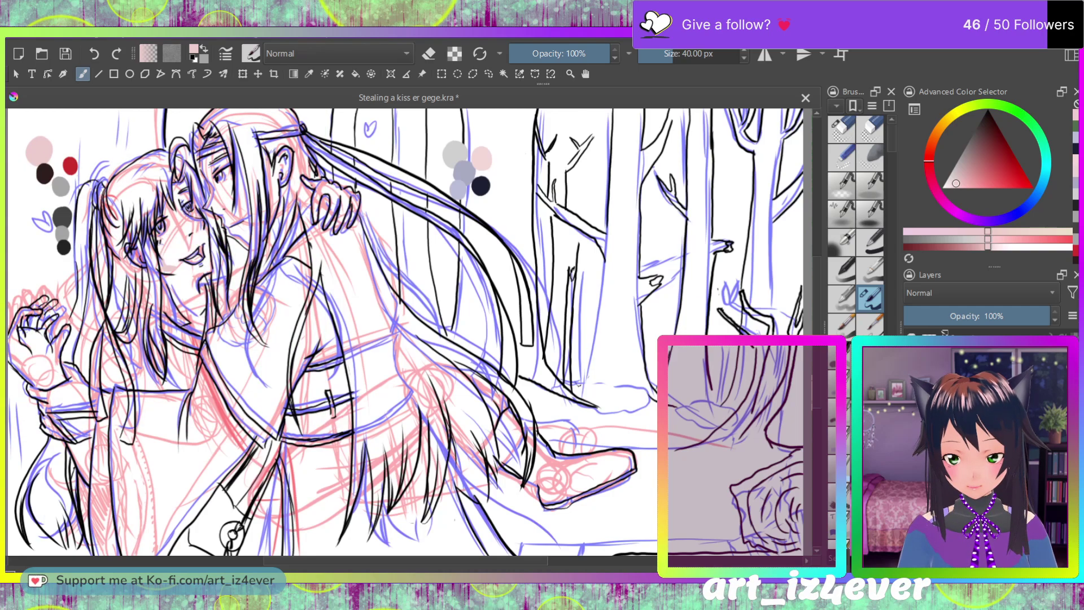
{"action": "key", "text": "ctrl+z"}
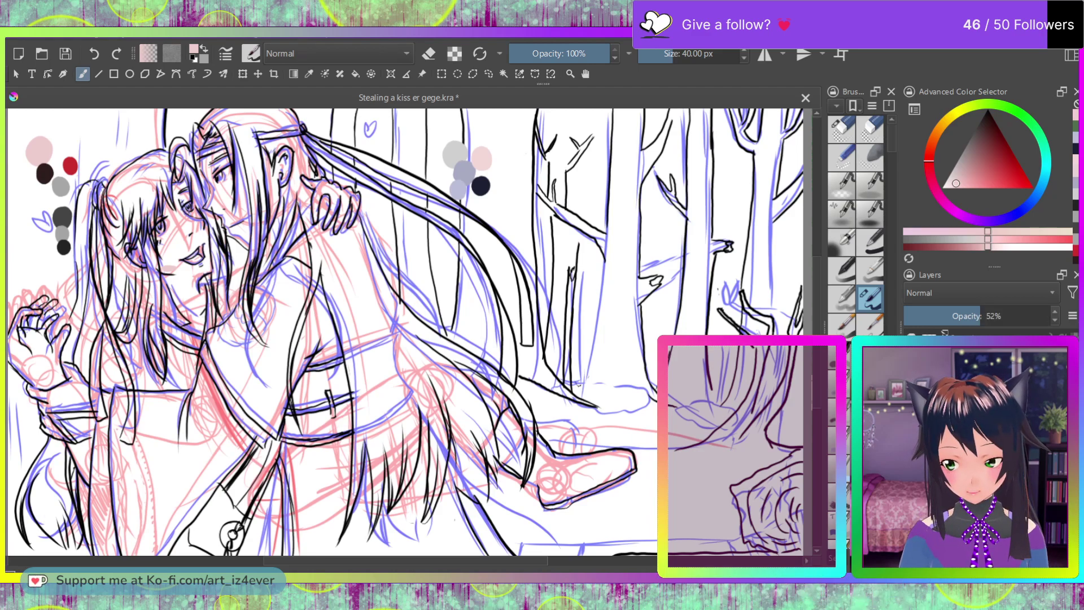
Step: Mix a cooler, muted bluish green as the new background colour
{"action": "key", "text": "Page_Down"}
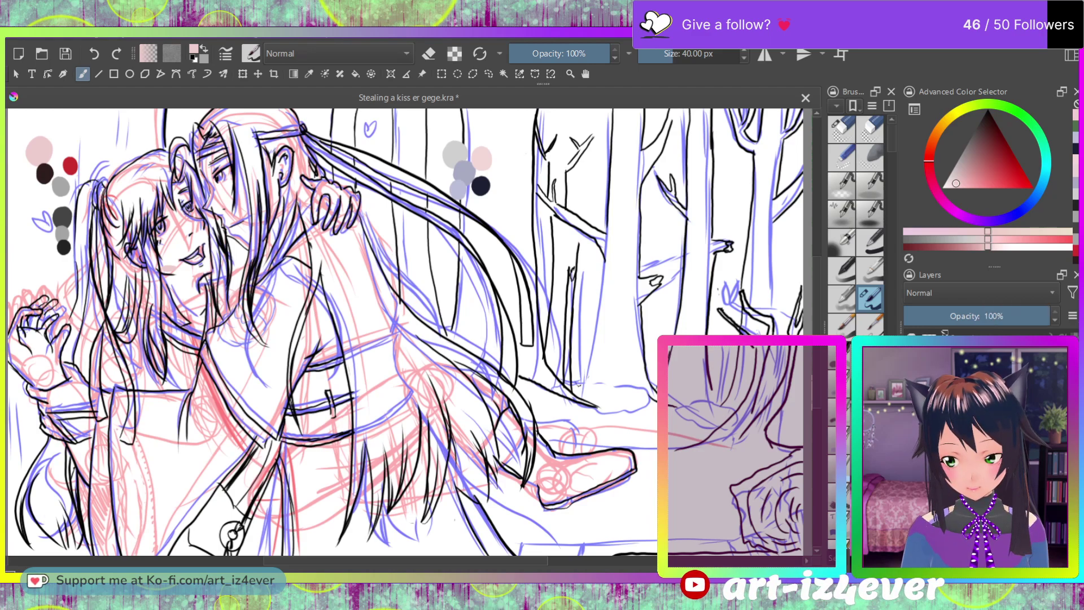
{"action": "key", "text": "Page_Up"}
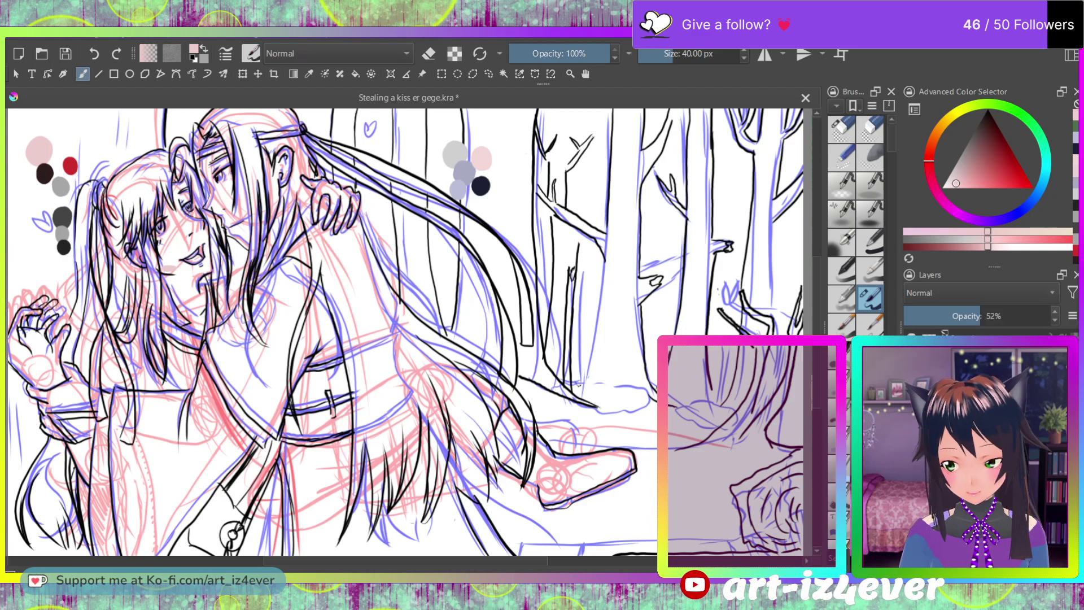
{"action": "left_click", "coordinate": [1038, 133]}
{"action": "left_click", "coordinate": [1034, 126]}
{"action": "left_click", "coordinate": [981, 145]}
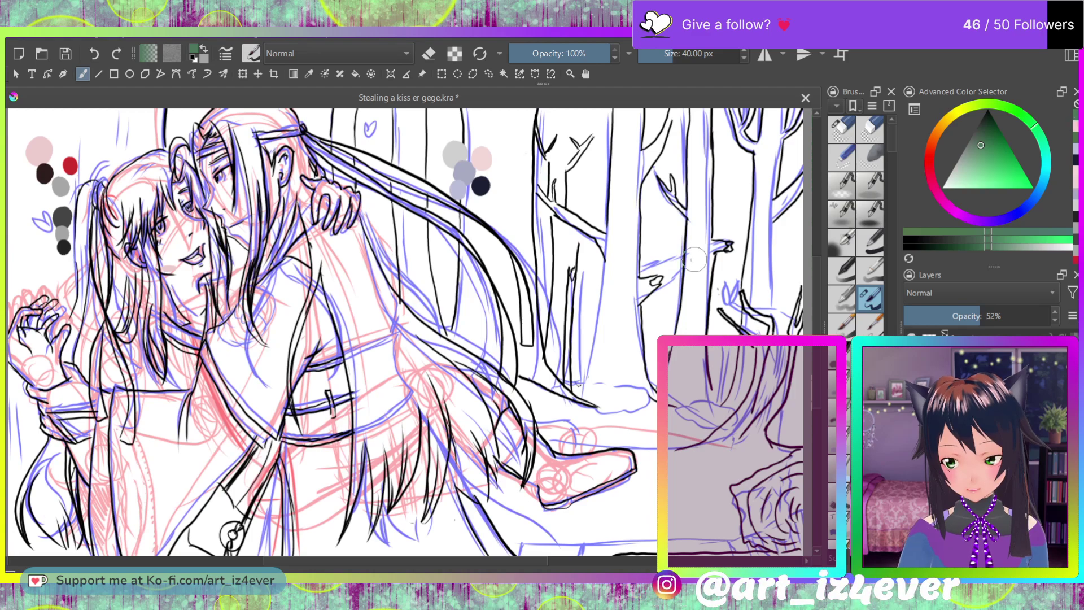
Step: Try to bucket-fill the forest ground on the 52% opacity layer with the bluish green
{"action": "left_click", "coordinate": [356, 74]}
{"action": "left_click", "coordinate": [587, 423]}
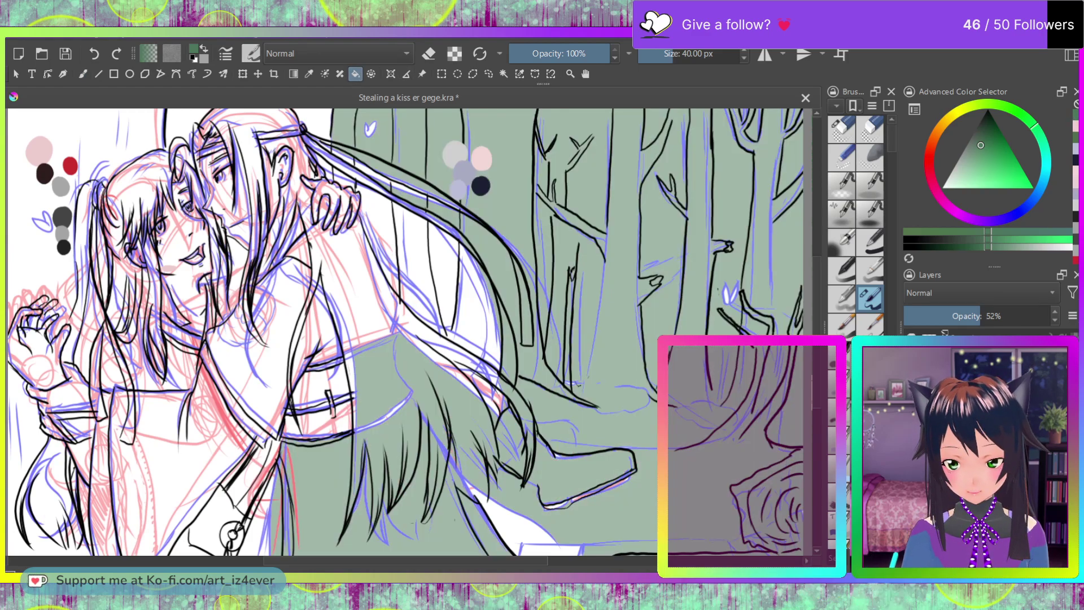
{"action": "key", "text": "ctrl+z"}
Step: Fill the entire 100% opacity layer above with the muted bluish green
{"action": "key", "text": "Page_Up"}
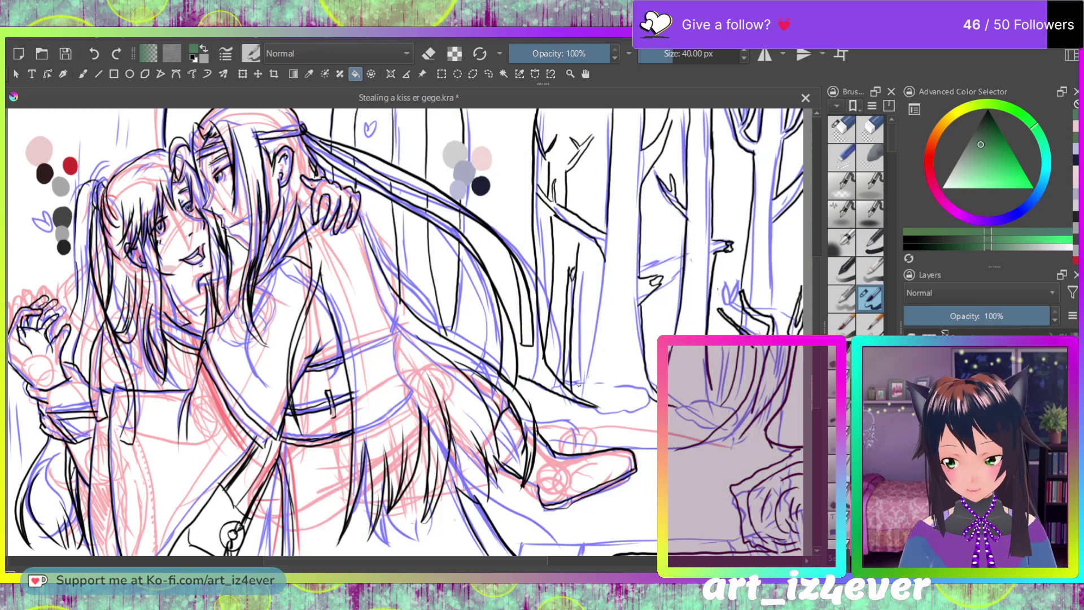
{"action": "key", "text": "shift+BackSpace"}
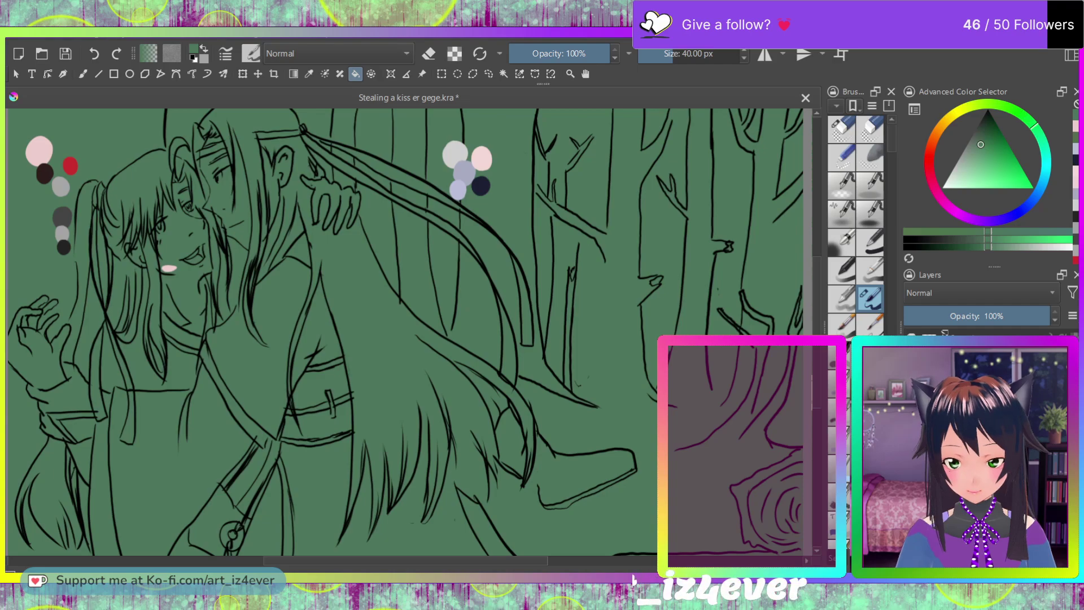
Step: Sample the pale pink dab on the cheek and paint the reclining character's face, neck, raised hand and exposed arm with it
{"action": "key", "text": "b"}
{"action": "left_click", "coordinate": [169, 268], "text": "ctrl"}
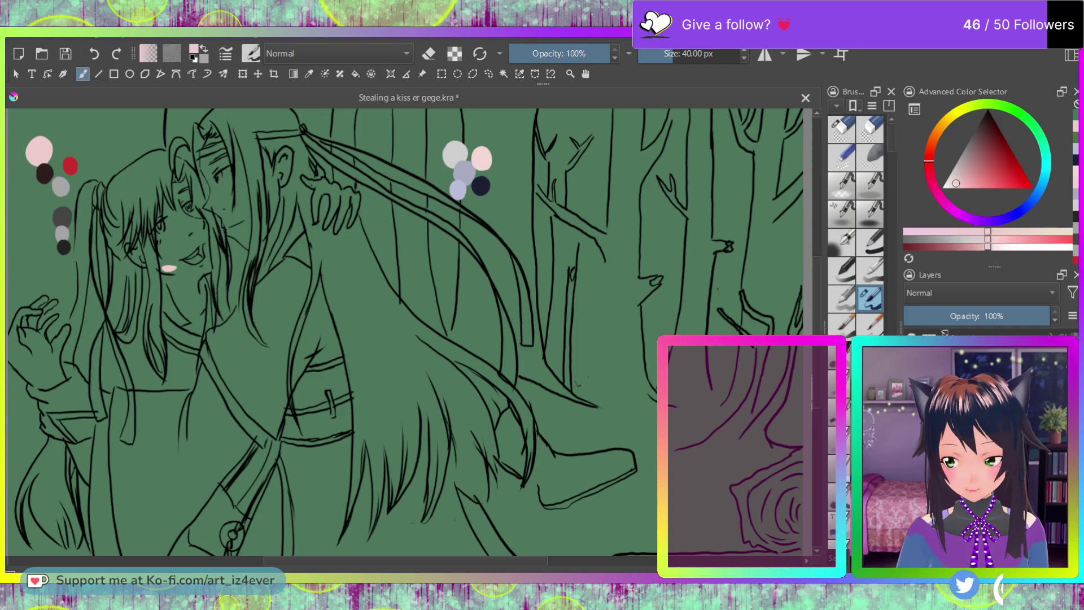
{"action": "mouse_move", "coordinate": [167, 266]}
{"action": "left_mouse_down"}
{"action": "mouse_move", "coordinate": [173, 179]}
{"action": "mouse_move", "coordinate": [204, 249]}
{"action": "mouse_move", "coordinate": [198, 216]}
{"action": "mouse_move", "coordinate": [204, 261]}
{"action": "mouse_move", "coordinate": [191, 238]}
{"action": "mouse_move", "coordinate": [195, 292]}
{"action": "mouse_move", "coordinate": [167, 227]}
{"action": "mouse_move", "coordinate": [163, 279]}
{"action": "mouse_move", "coordinate": [194, 326]}
{"action": "mouse_move", "coordinate": [204, 221]}
{"action": "mouse_move", "coordinate": [207, 233]}
{"action": "mouse_move", "coordinate": [163, 226]}
{"action": "mouse_move", "coordinate": [141, 270]}
{"action": "left_mouse_up"}
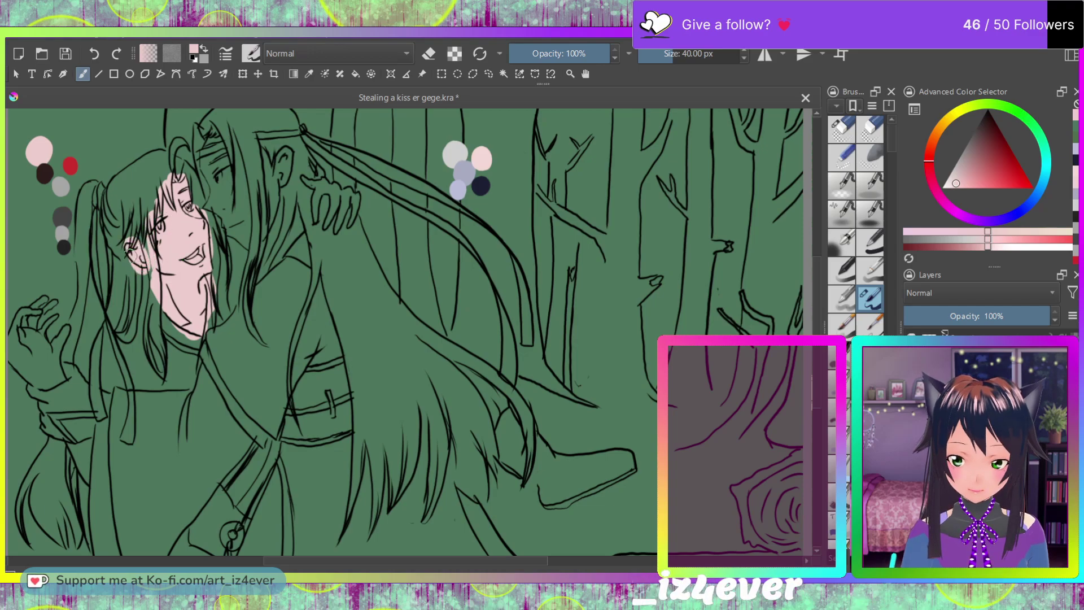
{"action": "mouse_move", "coordinate": [35, 381]}
{"action": "left_mouse_down"}
{"action": "mouse_move", "coordinate": [13, 359]}
{"action": "mouse_move", "coordinate": [22, 317]}
{"action": "mouse_move", "coordinate": [31, 373]}
{"action": "mouse_move", "coordinate": [59, 373]}
{"action": "left_mouse_up"}
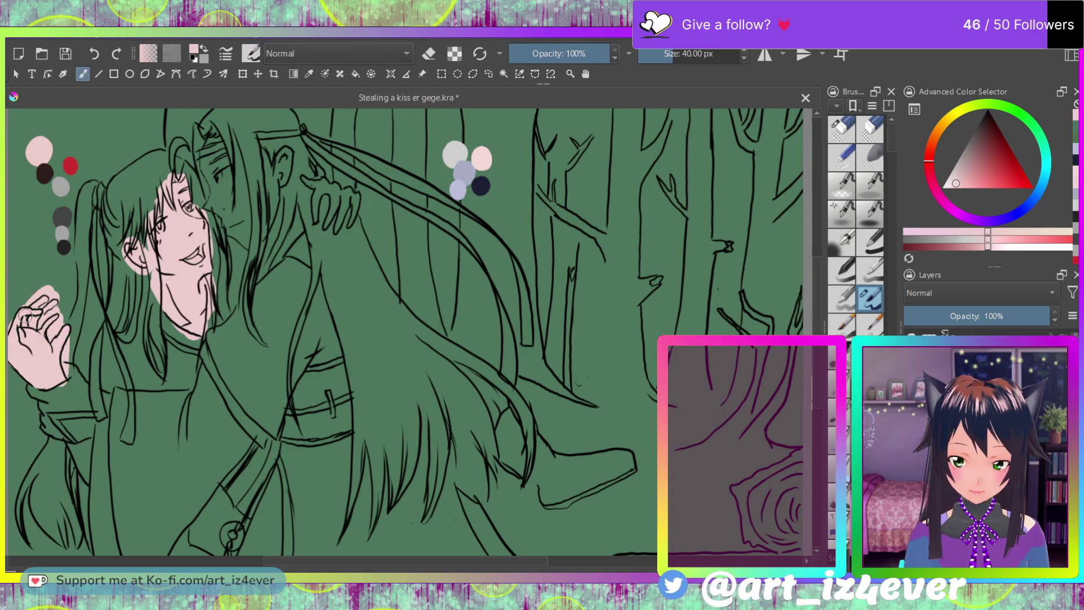
{"action": "left_click_drag", "start_coordinate": [80, 450], "coordinate": [85, 477]}
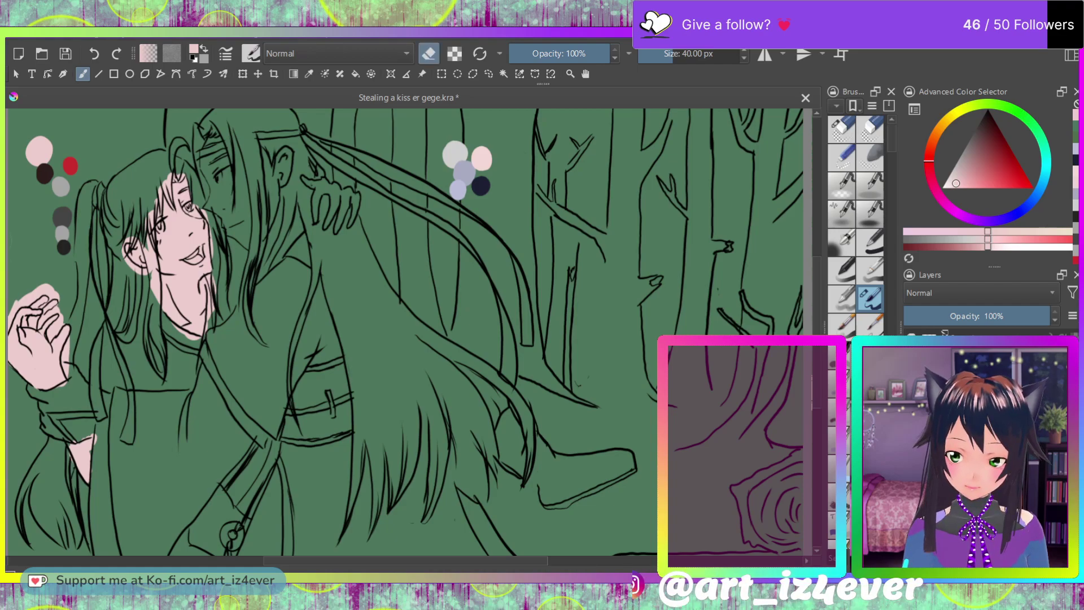
Step: Erase the excess pink around the raised hand's fingers and extend the skin colour up the forehead under the fringe
{"action": "key", "text": "e"}
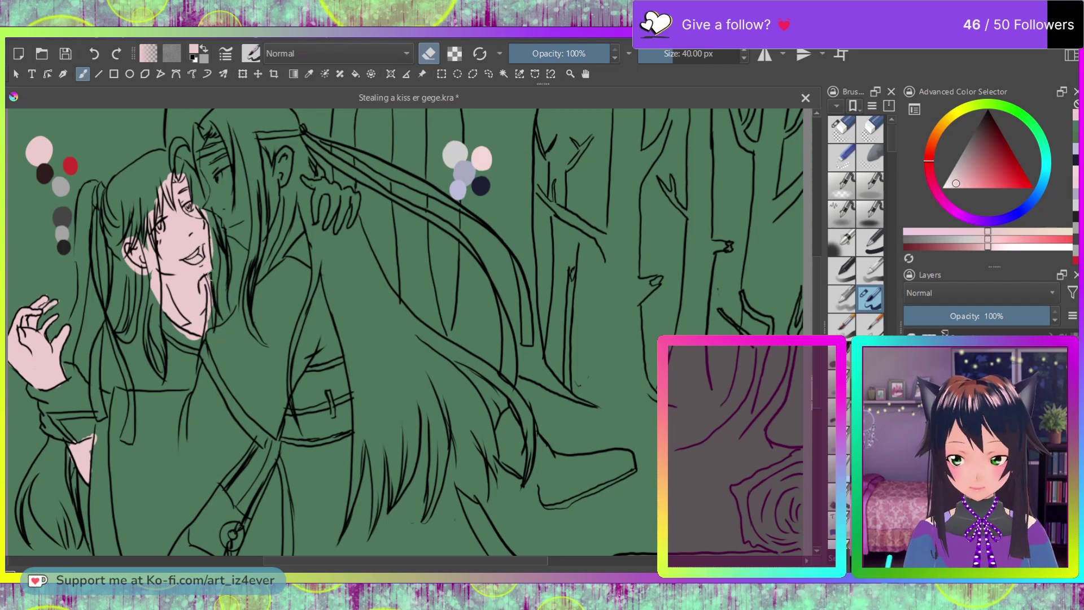
{"action": "key", "text": "e"}
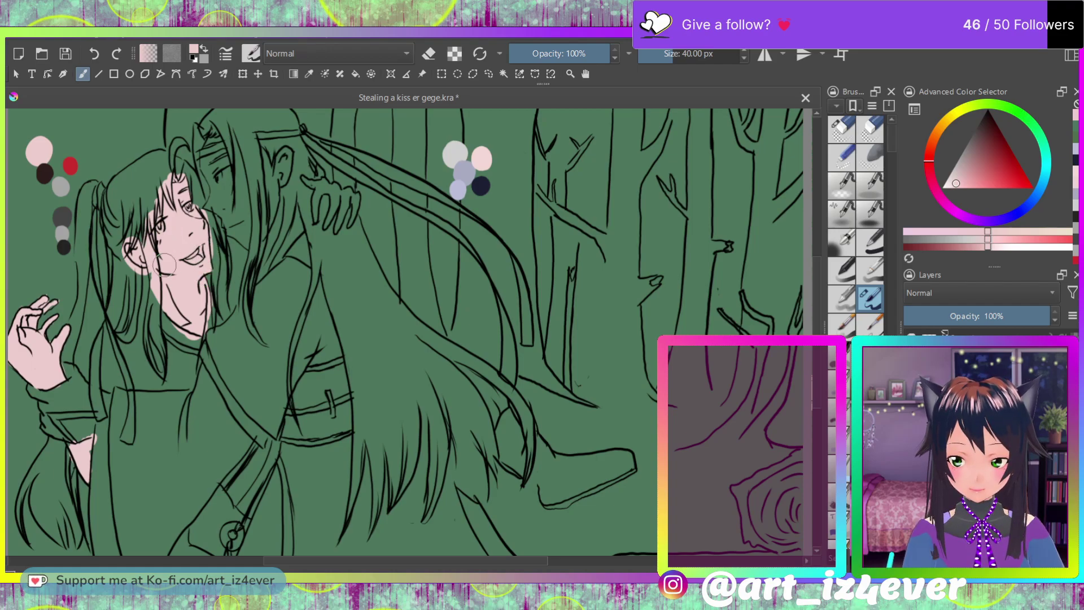
{"action": "left_click_drag", "start_coordinate": [169, 209], "coordinate": [150, 189]}
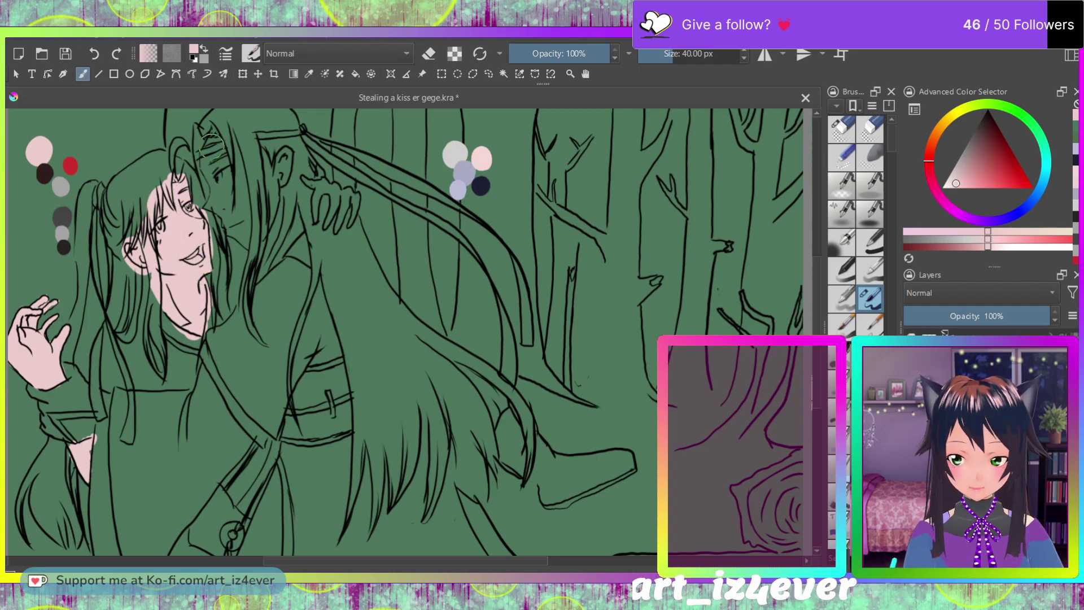
Step: Sample the palette's dark brown and paint the reclining character's hair strands beside the face and around the ear
{"action": "left_click", "coordinate": [48, 175], "text": "ctrl"}
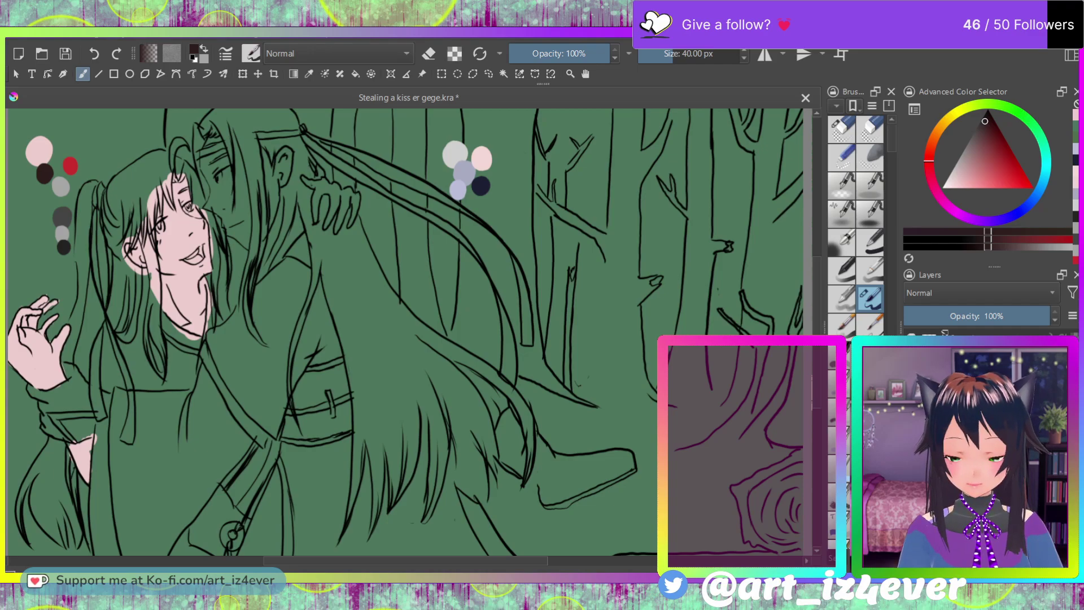
{"action": "left_click_drag", "start_coordinate": [161, 347], "coordinate": [138, 220]}
{"action": "left_click_drag", "start_coordinate": [155, 265], "coordinate": [150, 215]}
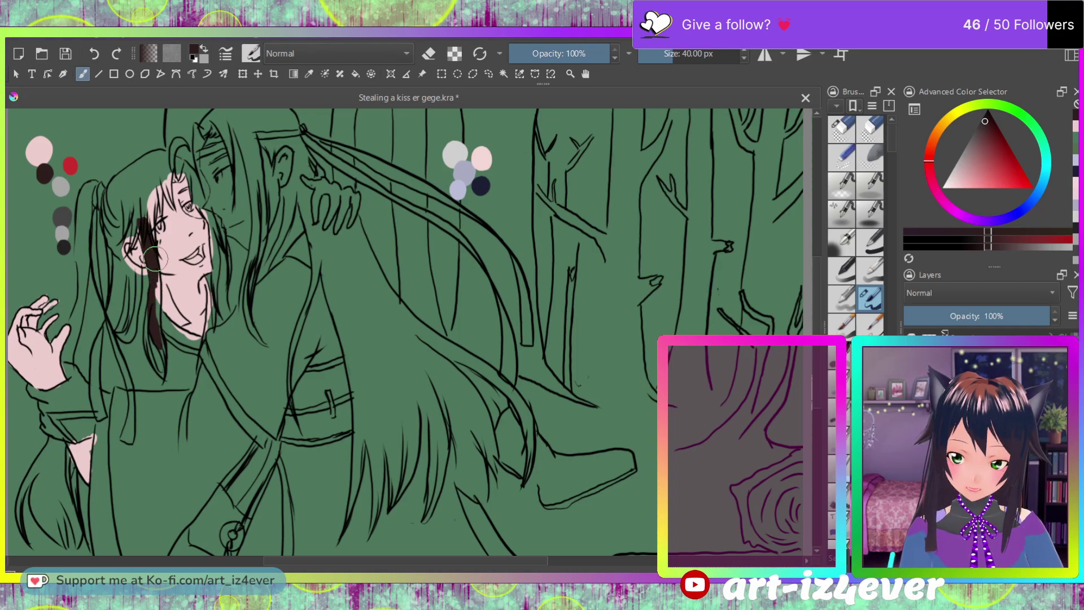
{"action": "mouse_move", "coordinate": [146, 177]}
{"action": "left_mouse_down"}
{"action": "mouse_move", "coordinate": [146, 223]}
{"action": "mouse_move", "coordinate": [140, 192]}
{"action": "left_mouse_up"}
{"action": "mouse_move", "coordinate": [158, 266]}
{"action": "left_mouse_down"}
{"action": "mouse_move", "coordinate": [135, 219]}
{"action": "mouse_move", "coordinate": [143, 239]}
{"action": "mouse_move", "coordinate": [137, 225]}
{"action": "left_mouse_up"}
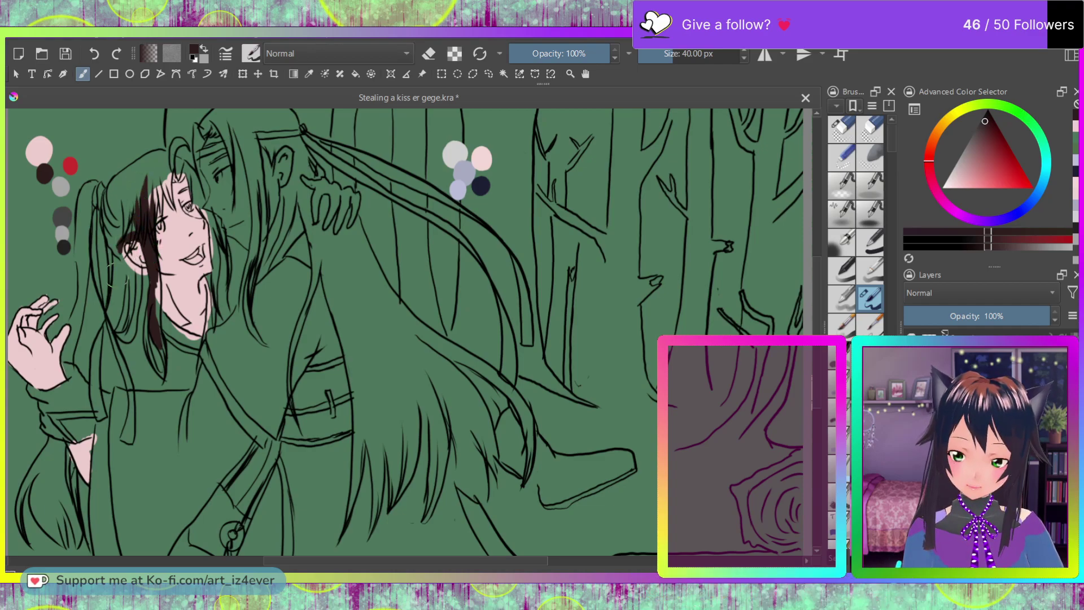
{"action": "left_click_drag", "start_coordinate": [130, 331], "coordinate": [139, 279]}
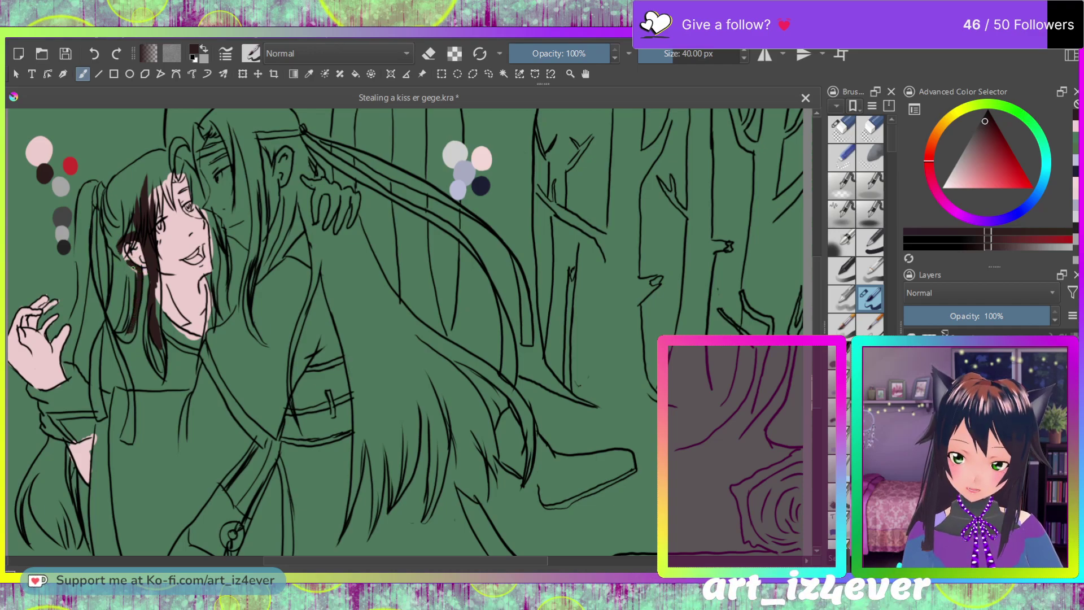
{"action": "left_click_drag", "start_coordinate": [113, 231], "coordinate": [116, 260]}
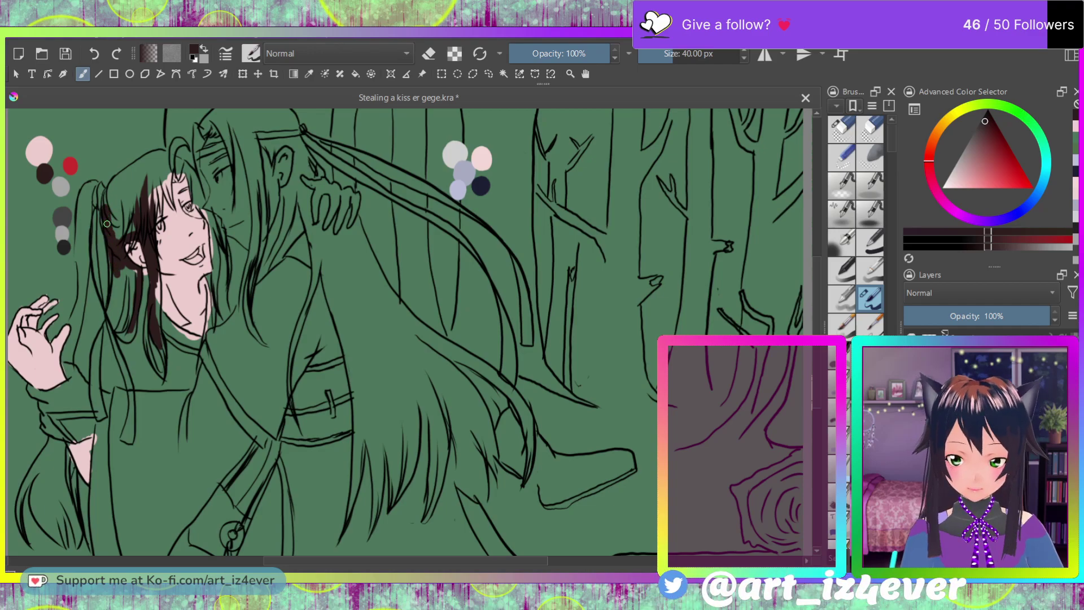
Step: Outline the crown and fringe of the reclining character's hair in dark brown and fill in the rest of the head
{"action": "left_click_drag", "start_coordinate": [107, 201], "coordinate": [151, 159]}
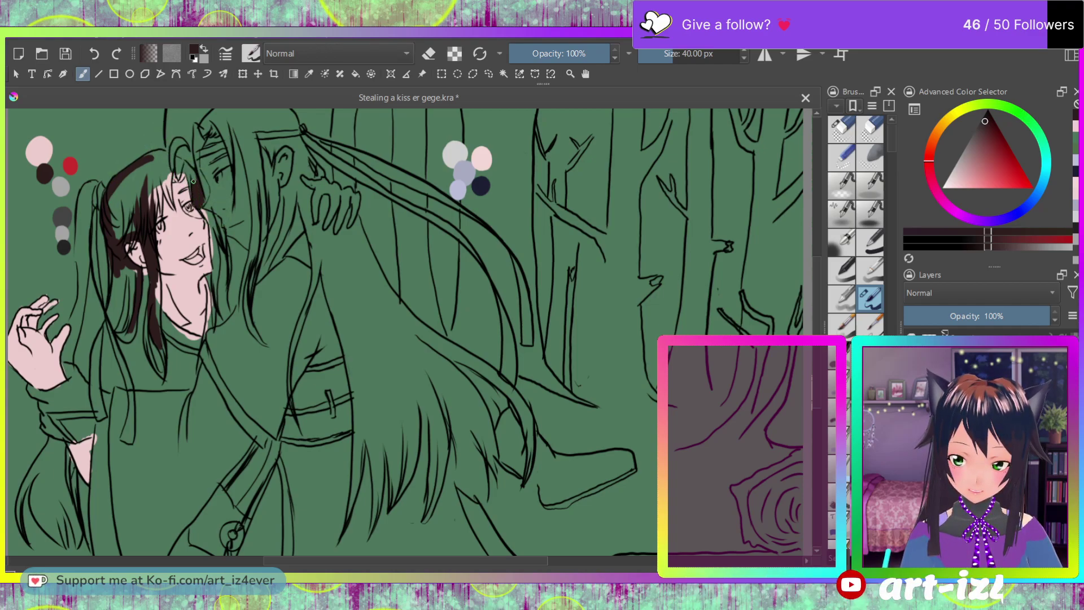
{"action": "mouse_move", "coordinate": [181, 177]}
{"action": "left_mouse_down"}
{"action": "mouse_move", "coordinate": [172, 199]}
{"action": "mouse_move", "coordinate": [172, 184]}
{"action": "left_mouse_up"}
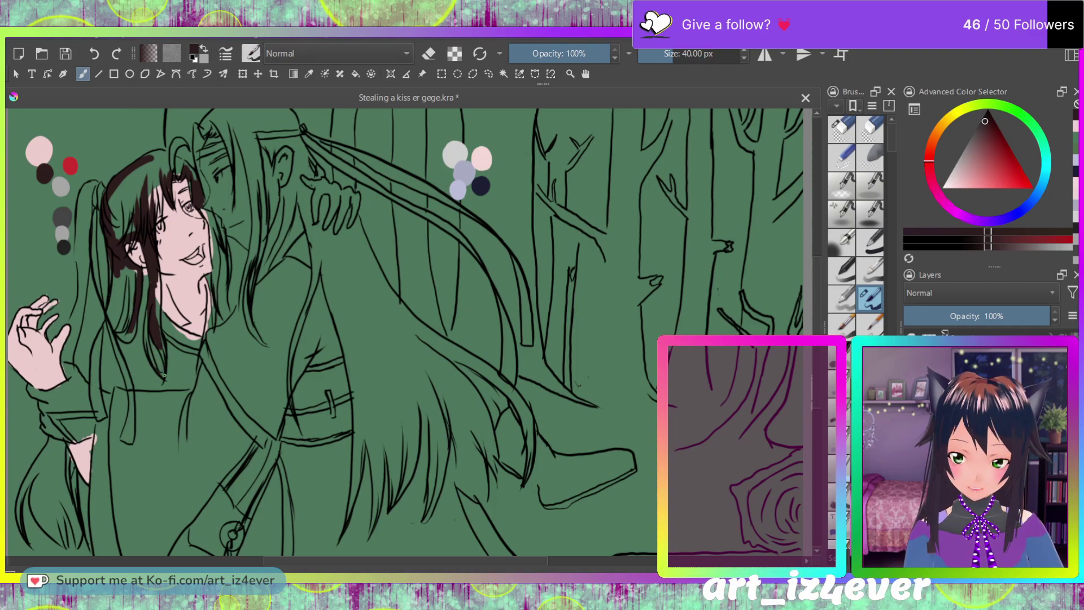
{"action": "mouse_move", "coordinate": [153, 338]}
{"action": "left_mouse_down"}
{"action": "mouse_move", "coordinate": [164, 377]}
{"action": "mouse_move", "coordinate": [146, 344]}
{"action": "mouse_move", "coordinate": [152, 352]}
{"action": "mouse_move", "coordinate": [156, 302]}
{"action": "mouse_move", "coordinate": [149, 333]}
{"action": "mouse_move", "coordinate": [147, 317]}
{"action": "mouse_move", "coordinate": [161, 285]}
{"action": "mouse_move", "coordinate": [158, 343]}
{"action": "mouse_move", "coordinate": [157, 258]}
{"action": "mouse_move", "coordinate": [158, 291]}
{"action": "left_mouse_up"}
{"action": "left_click_drag", "start_coordinate": [154, 242], "coordinate": [157, 259]}
{"action": "left_click_drag", "start_coordinate": [161, 214], "coordinate": [148, 179]}
{"action": "mouse_move", "coordinate": [131, 232]}
{"action": "left_mouse_down"}
{"action": "mouse_move", "coordinate": [120, 244]}
{"action": "mouse_move", "coordinate": [111, 184]}
{"action": "mouse_move", "coordinate": [154, 159]}
{"action": "left_mouse_up"}
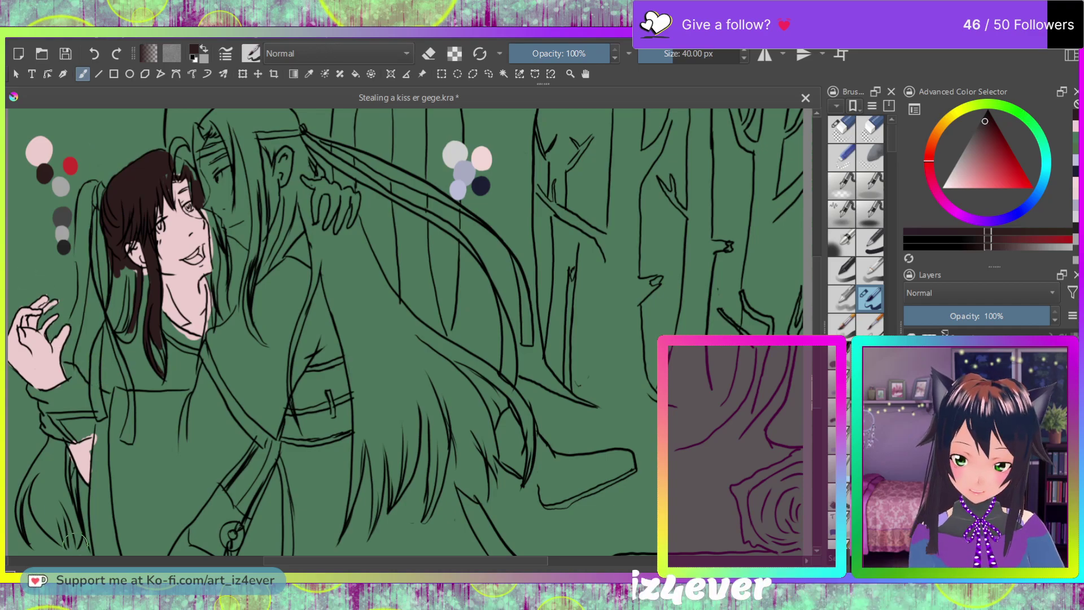
Step: Outline and fill the reclining character's lower hair ends below the raised arm's sleeve in dark brown
{"action": "left_click_drag", "start_coordinate": [70, 522], "coordinate": [56, 485]}
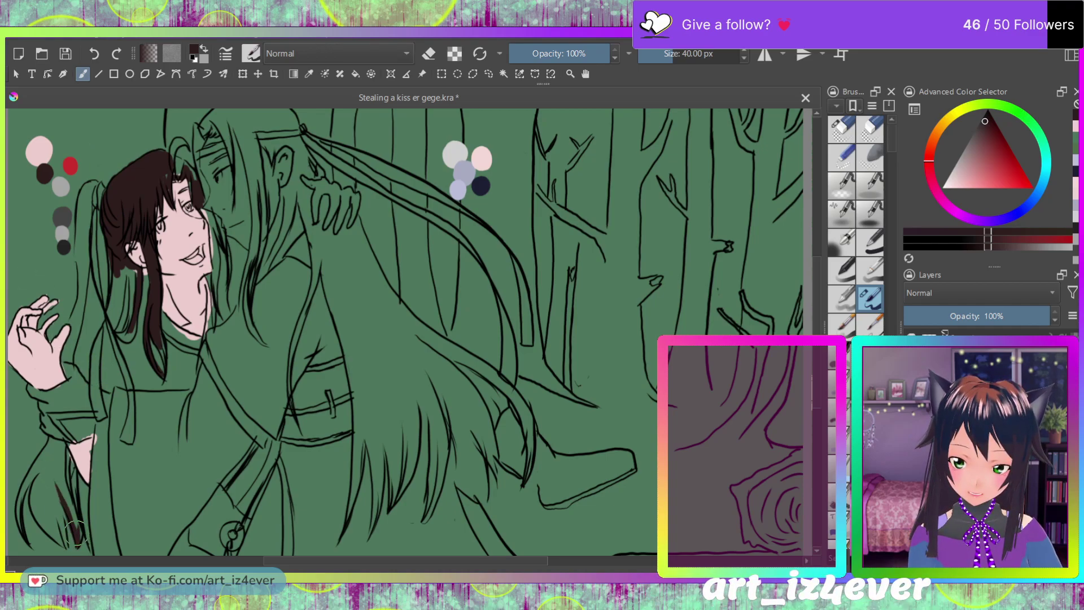
{"action": "mouse_move", "coordinate": [70, 505]}
{"action": "left_mouse_down"}
{"action": "mouse_move", "coordinate": [60, 464]}
{"action": "mouse_move", "coordinate": [77, 519]}
{"action": "mouse_move", "coordinate": [56, 439]}
{"action": "left_mouse_up"}
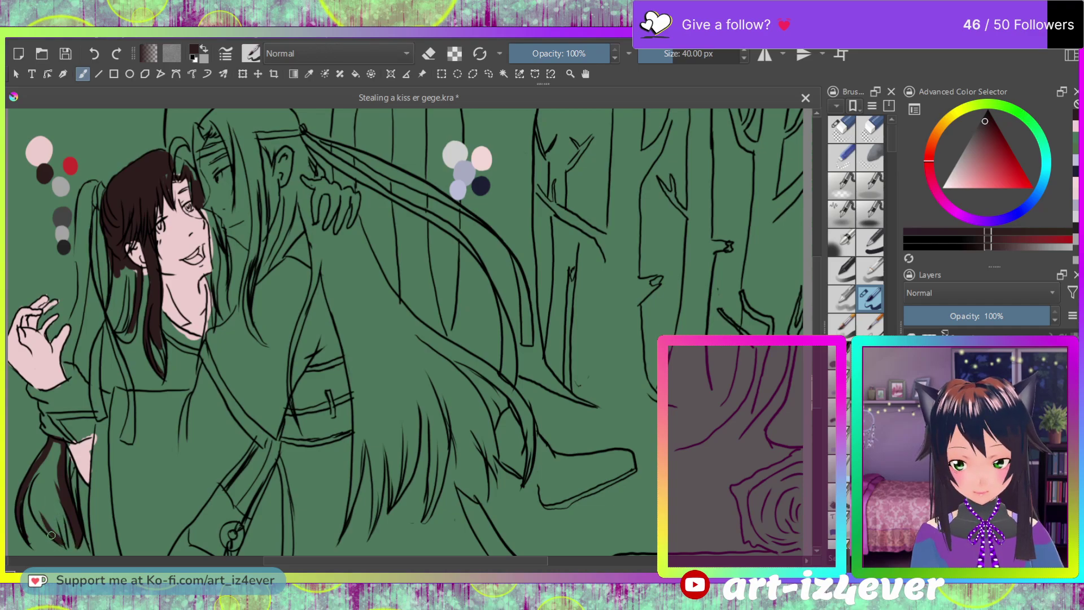
{"action": "mouse_move", "coordinate": [46, 459]}
{"action": "left_mouse_down"}
{"action": "mouse_move", "coordinate": [37, 513]}
{"action": "mouse_move", "coordinate": [65, 545]}
{"action": "mouse_move", "coordinate": [54, 448]}
{"action": "left_mouse_up"}
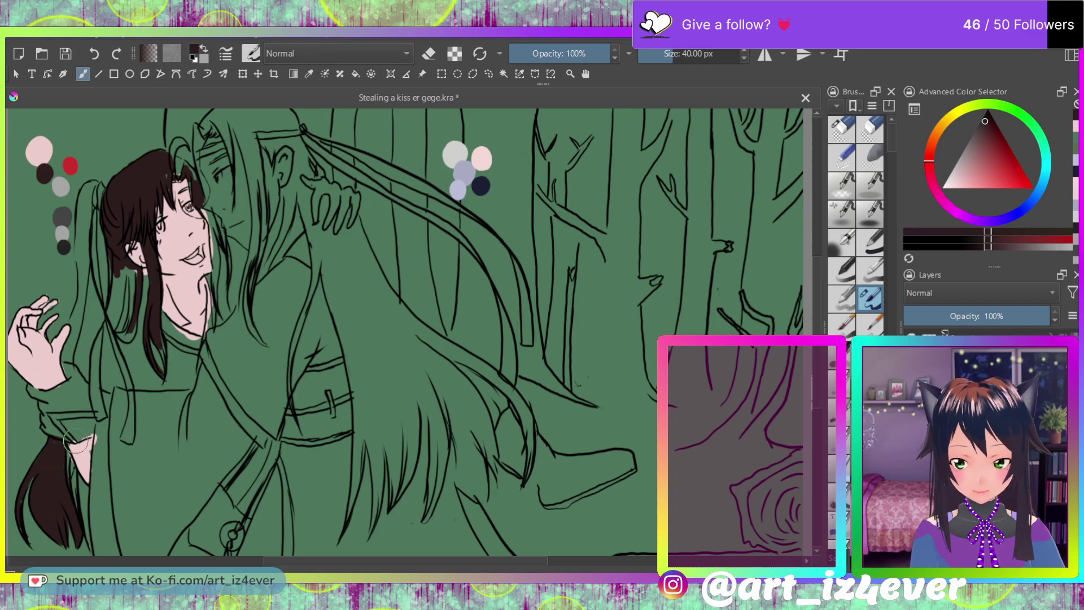
Step: Paint the loose hair behind the reclining character's ear and shoulder and the strands along the far side of the neck dark brown
{"action": "mouse_move", "coordinate": [82, 345]}
{"action": "left_mouse_down"}
{"action": "mouse_move", "coordinate": [77, 361]}
{"action": "mouse_move", "coordinate": [82, 331]}
{"action": "mouse_move", "coordinate": [87, 379]}
{"action": "left_mouse_up"}
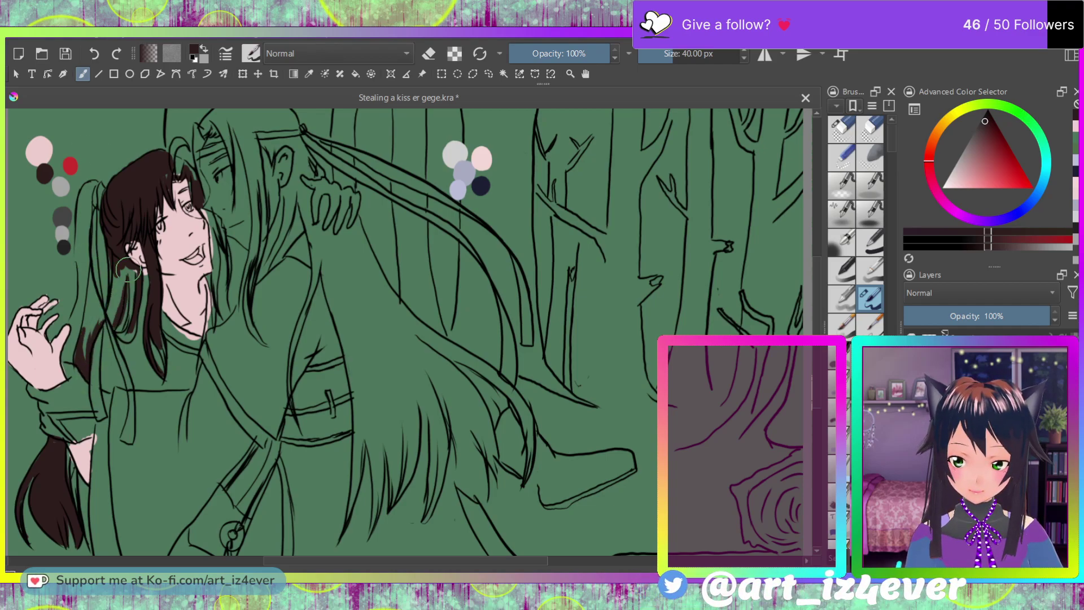
{"action": "mouse_move", "coordinate": [126, 276]}
{"action": "left_mouse_down"}
{"action": "mouse_move", "coordinate": [112, 321]}
{"action": "mouse_move", "coordinate": [111, 306]}
{"action": "mouse_move", "coordinate": [133, 334]}
{"action": "left_mouse_up"}
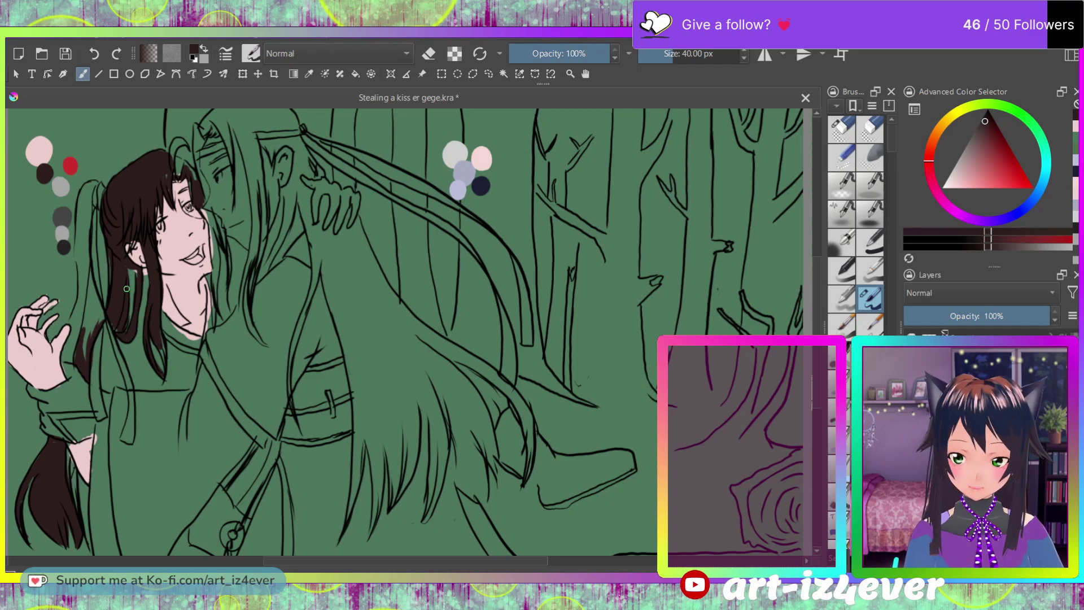
{"action": "mouse_move", "coordinate": [119, 312]}
{"action": "left_mouse_down"}
{"action": "mouse_move", "coordinate": [130, 272]}
{"action": "mouse_move", "coordinate": [130, 317]}
{"action": "mouse_move", "coordinate": [143, 206]}
{"action": "mouse_move", "coordinate": [132, 235]}
{"action": "left_mouse_up"}
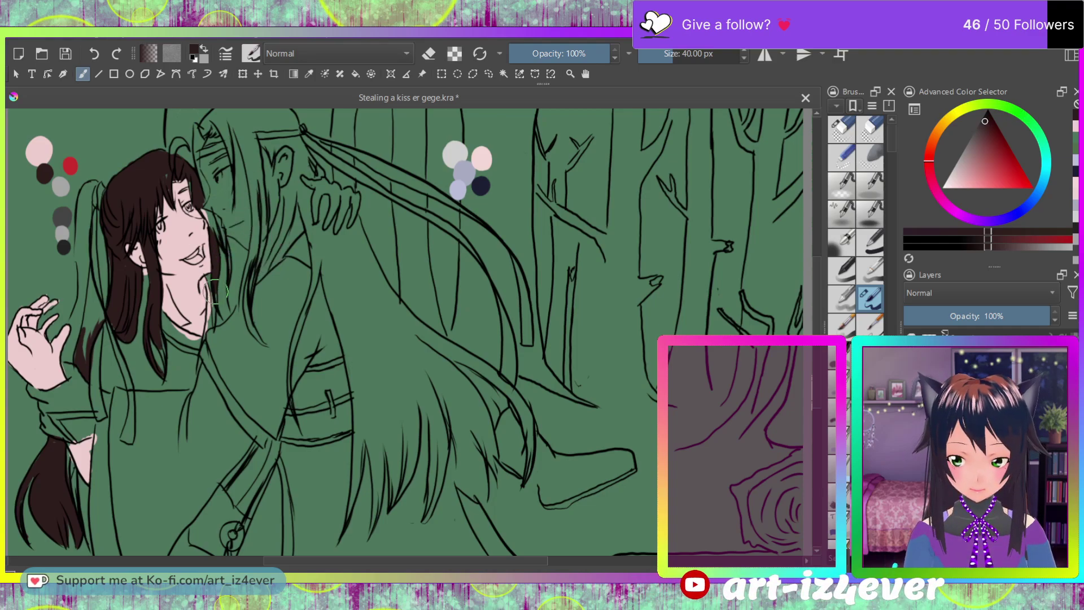
{"action": "left_click_drag", "start_coordinate": [214, 310], "coordinate": [212, 294]}
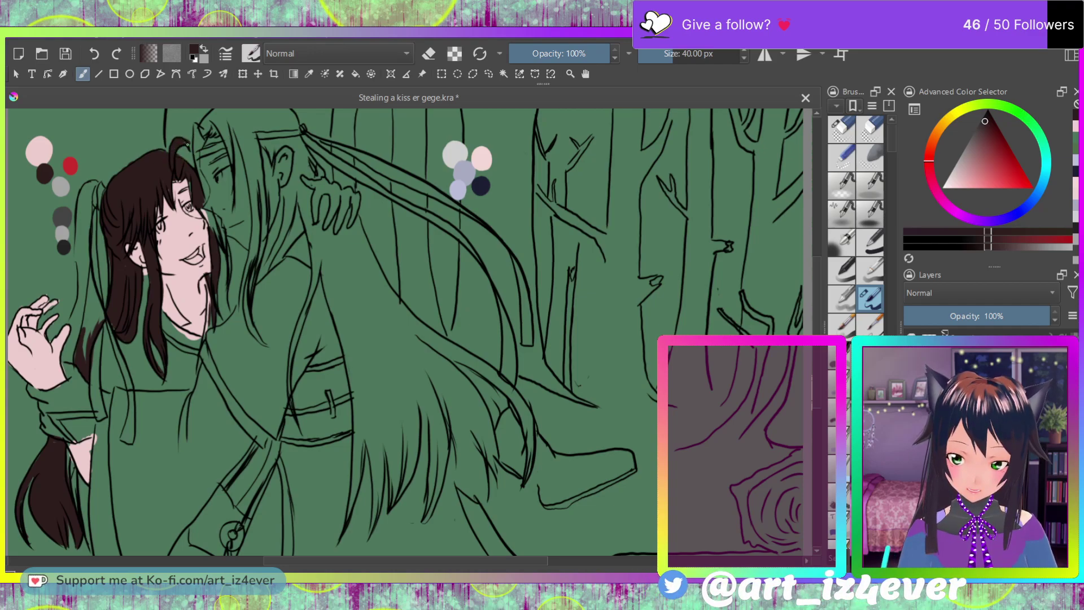
Step: Fill the reclining character's ponytail in dark brown from its raised top down to the shoulder
{"action": "mouse_move", "coordinate": [94, 186]}
{"action": "left_mouse_down"}
{"action": "mouse_move", "coordinate": [88, 222]}
{"action": "mouse_move", "coordinate": [85, 191]}
{"action": "left_mouse_up"}
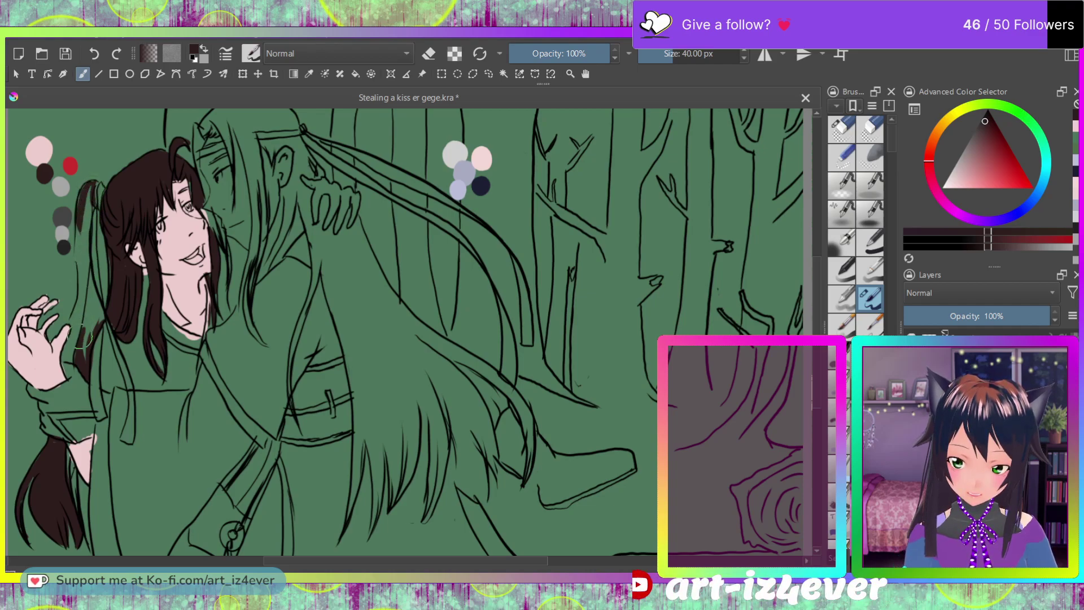
{"action": "mouse_move", "coordinate": [81, 258]}
{"action": "left_mouse_down"}
{"action": "mouse_move", "coordinate": [81, 372]}
{"action": "mouse_move", "coordinate": [83, 282]}
{"action": "left_mouse_up"}
{"action": "left_click_drag", "start_coordinate": [76, 355], "coordinate": [93, 285]}
{"action": "mouse_move", "coordinate": [93, 333]}
{"action": "left_mouse_down"}
{"action": "mouse_move", "coordinate": [102, 240]}
{"action": "mouse_move", "coordinate": [93, 277]}
{"action": "left_mouse_up"}
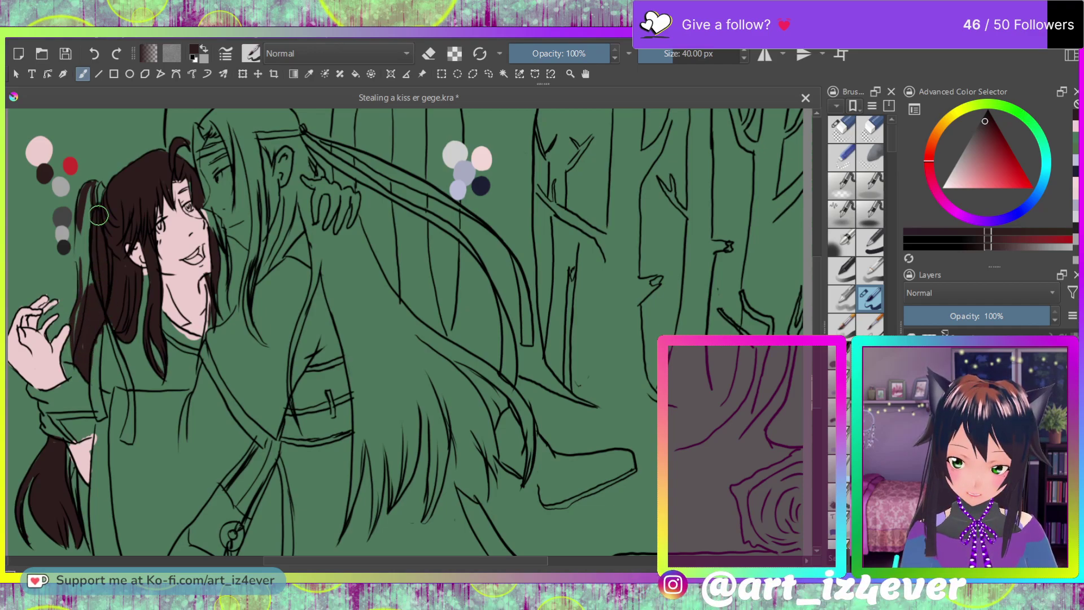
{"action": "left_click_drag", "start_coordinate": [102, 201], "coordinate": [85, 297]}
{"action": "left_click_drag", "start_coordinate": [96, 234], "coordinate": [79, 319]}
{"action": "mouse_move", "coordinate": [96, 260]}
{"action": "left_mouse_down"}
{"action": "mouse_move", "coordinate": [83, 225]}
{"action": "mouse_move", "coordinate": [82, 282]}
{"action": "left_mouse_up"}
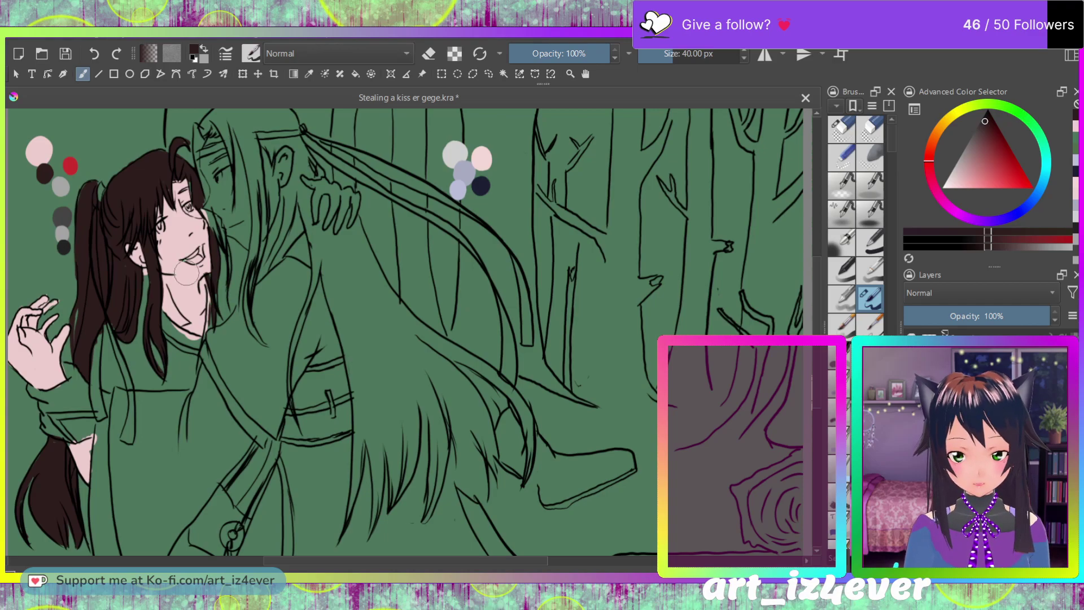
Step: Sample the palette's red and paint the ponytail's hair ribbon, including both trailing ends over the chest and sleeve
{"action": "left_click", "coordinate": [70, 166], "text": "ctrl"}
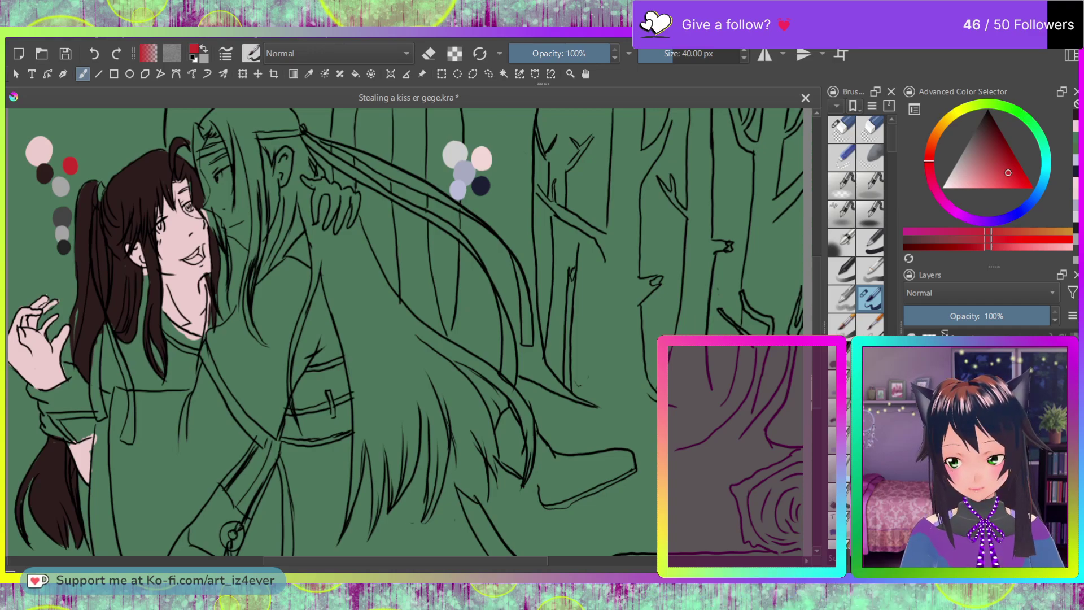
{"action": "left_click_drag", "start_coordinate": [100, 189], "coordinate": [95, 266]}
{"action": "left_click_drag", "start_coordinate": [93, 215], "coordinate": [126, 374]}
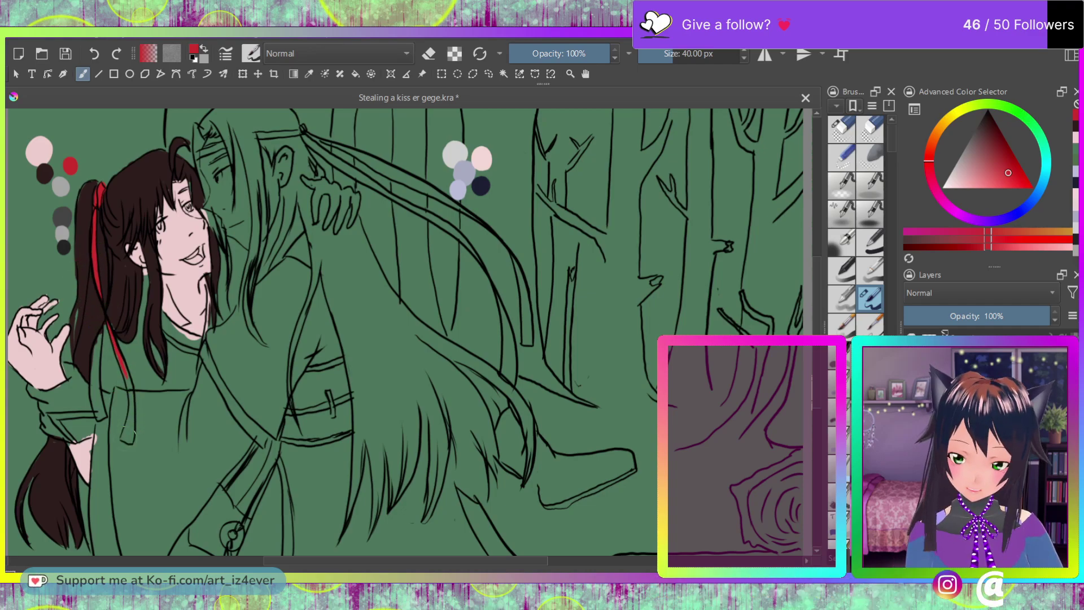
{"action": "left_click_drag", "start_coordinate": [133, 416], "coordinate": [130, 432]}
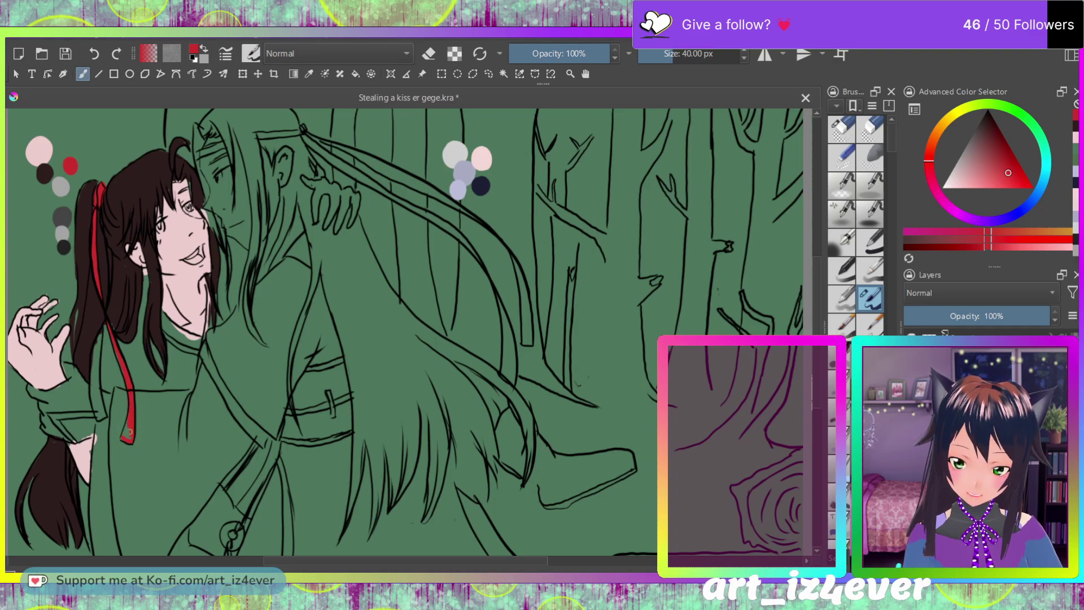
{"action": "mouse_move", "coordinate": [96, 419]}
{"action": "left_mouse_down"}
{"action": "mouse_move", "coordinate": [97, 389]}
{"action": "mouse_move", "coordinate": [98, 420]}
{"action": "left_mouse_up"}
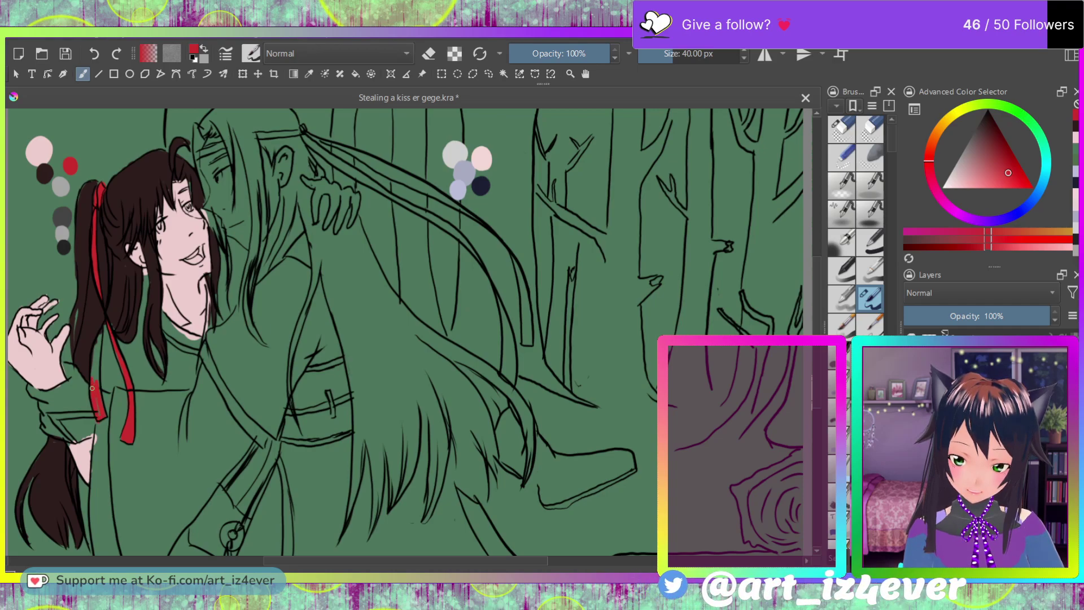
{"action": "left_click_drag", "start_coordinate": [94, 377], "coordinate": [99, 342]}
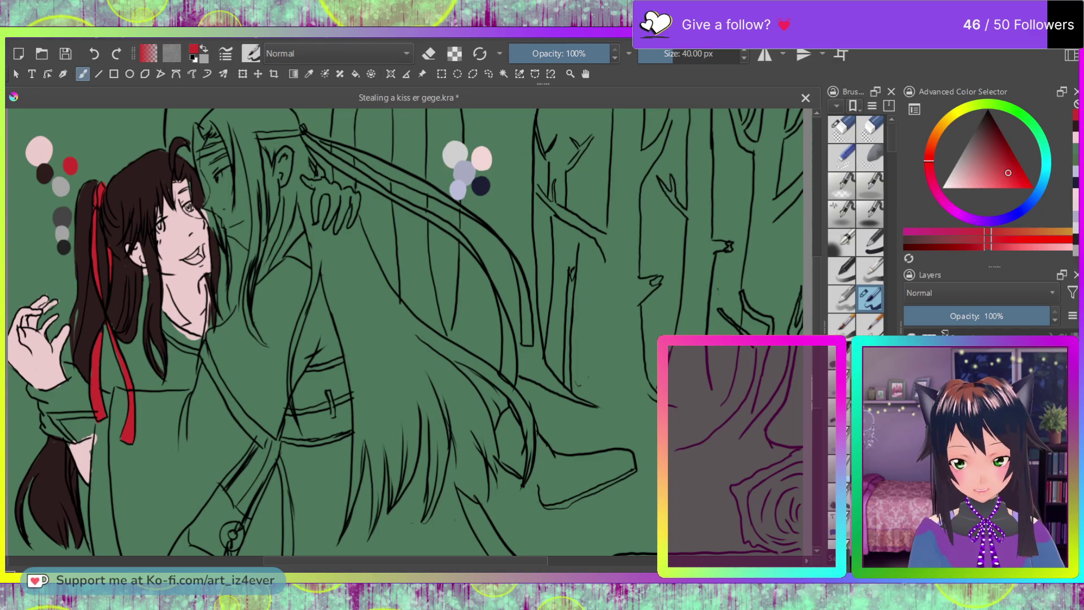
Step: Sample the palette's light grey and paint the irises of both of the reclining character's eyes
{"action": "scroll", "coordinate": [175, 202], "scroll_direction": "up", "scroll_amount": 3}
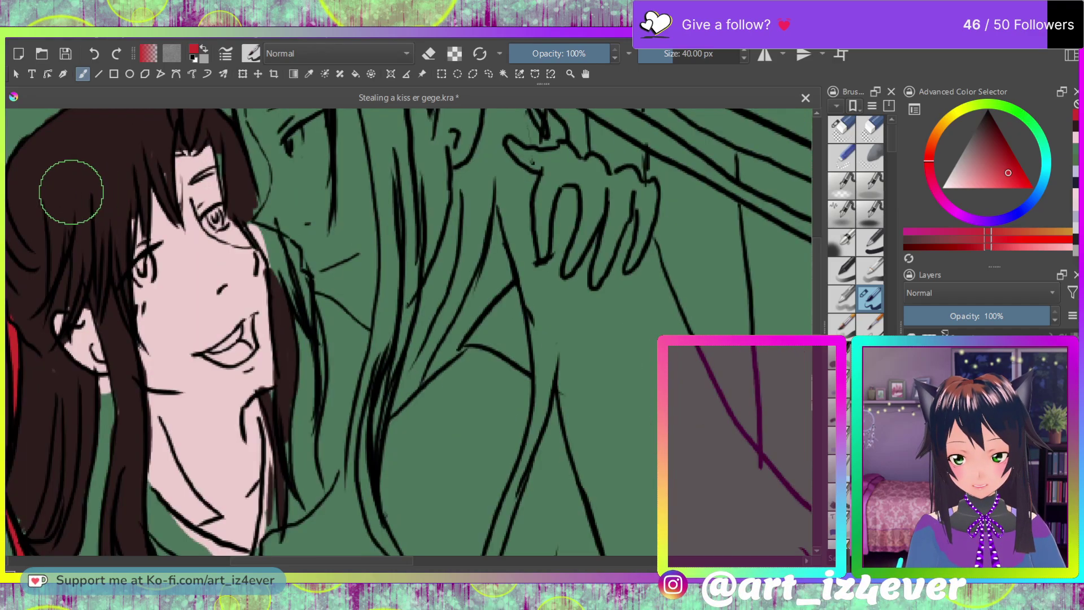
{"action": "scroll", "coordinate": [70, 192], "scroll_direction": "up", "scroll_amount": 2}
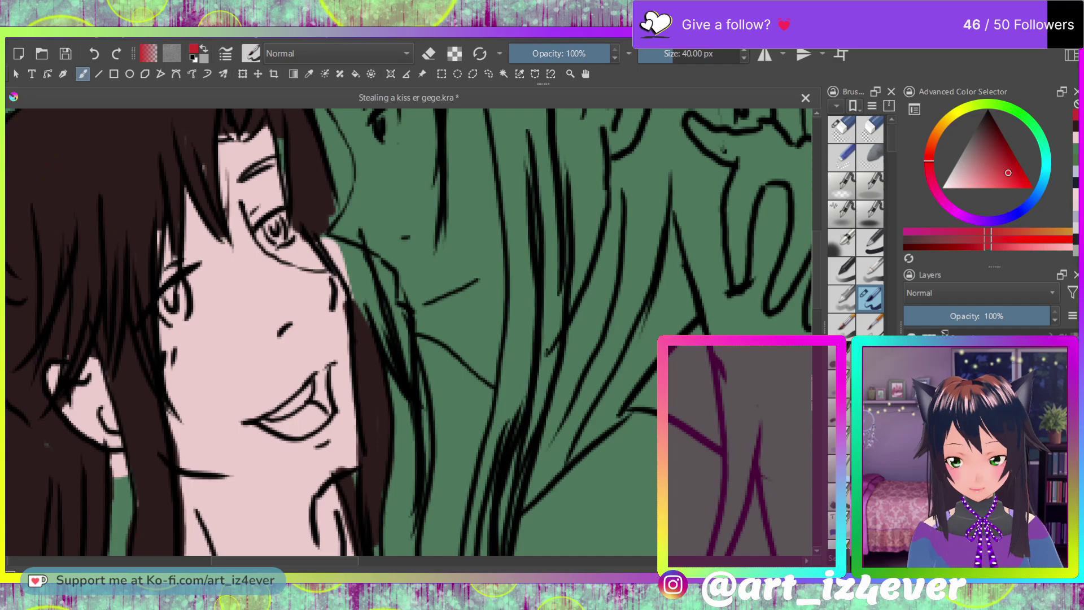
{"action": "left_click_drag", "start_coordinate": [284, 560], "coordinate": [224, 560]}
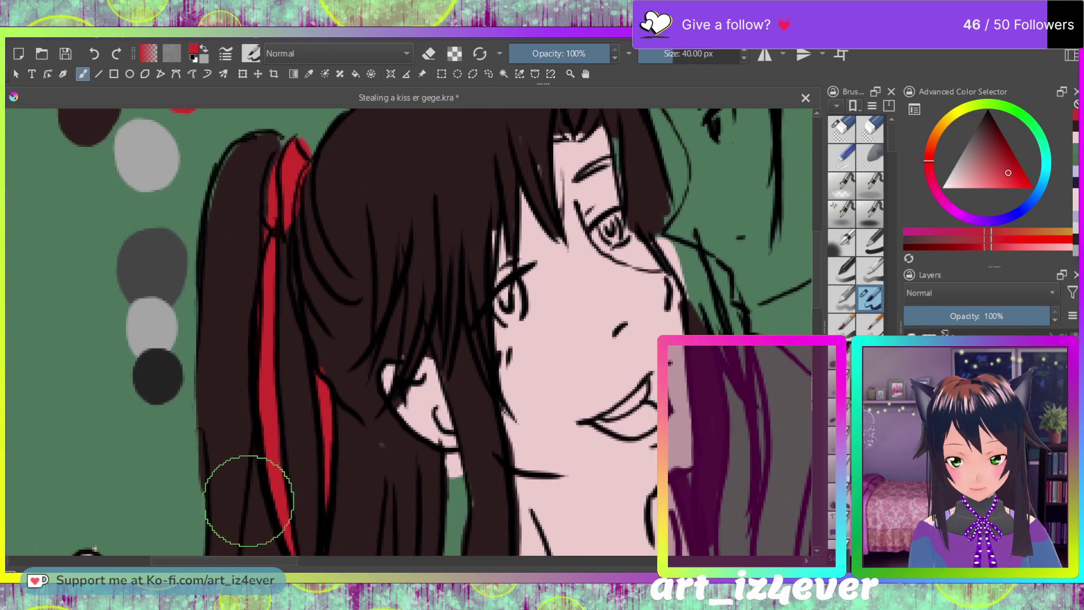
{"action": "left_click", "coordinate": [148, 157], "text": "ctrl"}
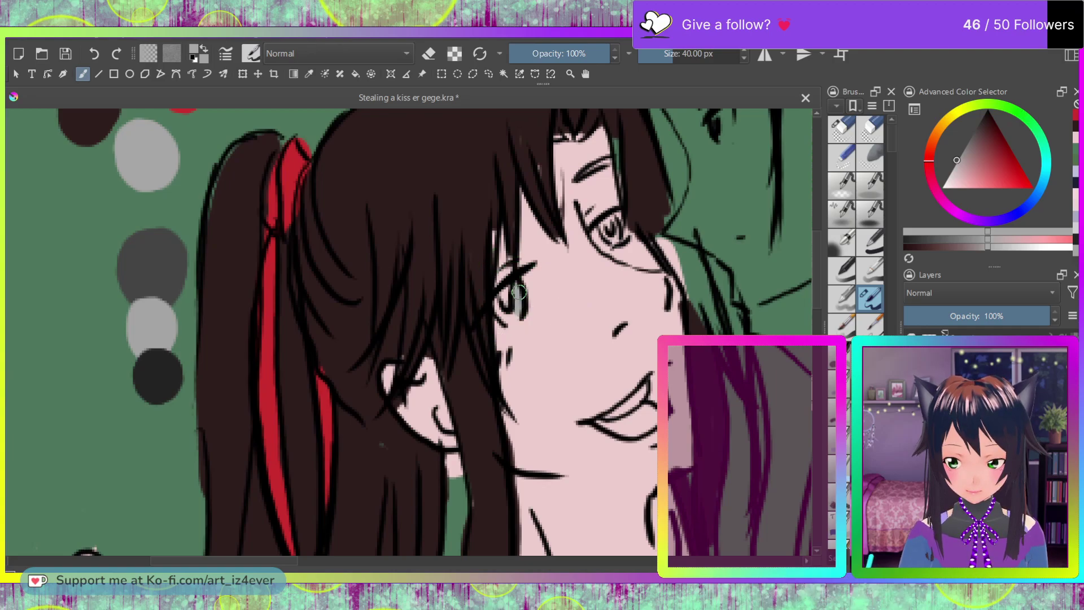
{"action": "mouse_move", "coordinate": [510, 287]}
{"action": "left_mouse_down"}
{"action": "mouse_move", "coordinate": [511, 314]}
{"action": "mouse_move", "coordinate": [505, 299]}
{"action": "mouse_move", "coordinate": [499, 305]}
{"action": "mouse_move", "coordinate": [523, 291]}
{"action": "left_mouse_up"}
{"action": "mouse_move", "coordinate": [608, 235]}
{"action": "left_mouse_down"}
{"action": "mouse_move", "coordinate": [610, 224]}
{"action": "mouse_move", "coordinate": [616, 236]}
{"action": "left_mouse_up"}
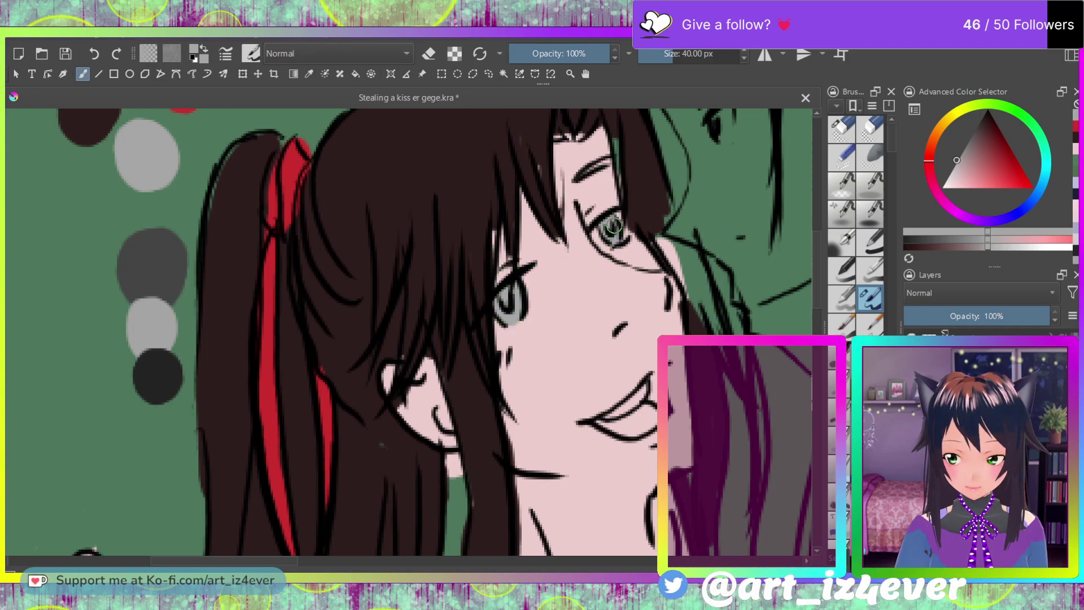
Step: Switch to white and paint the whites of both of the reclining character's eyes around the grey irises
{"action": "key", "text": "x"}
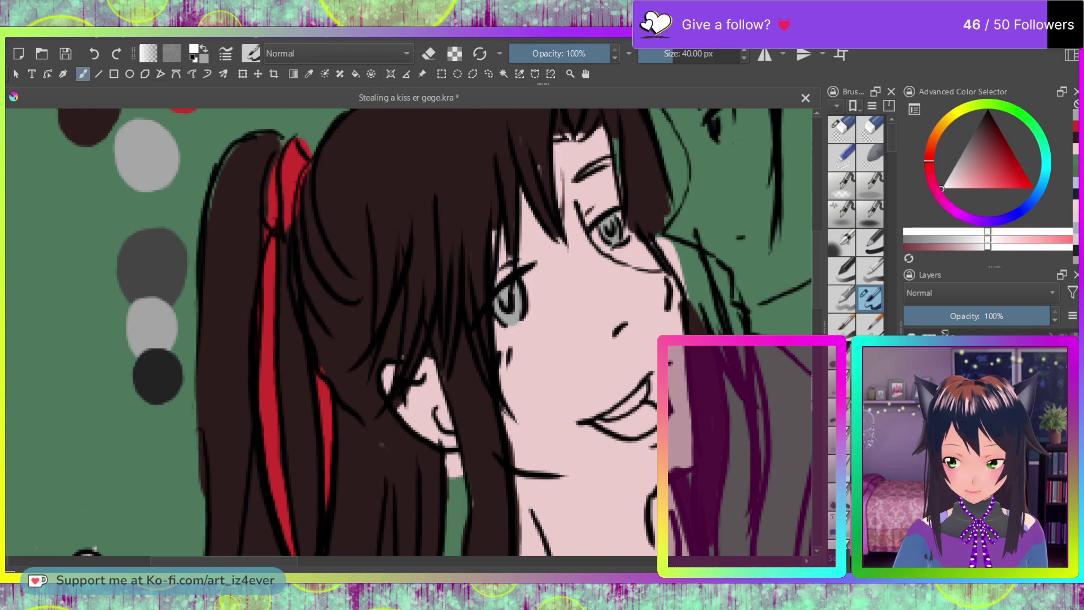
{"action": "mouse_move", "coordinate": [603, 243]}
{"action": "left_mouse_down"}
{"action": "mouse_move", "coordinate": [594, 229]}
{"action": "mouse_move", "coordinate": [626, 230]}
{"action": "mouse_move", "coordinate": [621, 216]}
{"action": "left_mouse_up"}
{"action": "left_click_drag", "start_coordinate": [502, 328], "coordinate": [498, 323]}
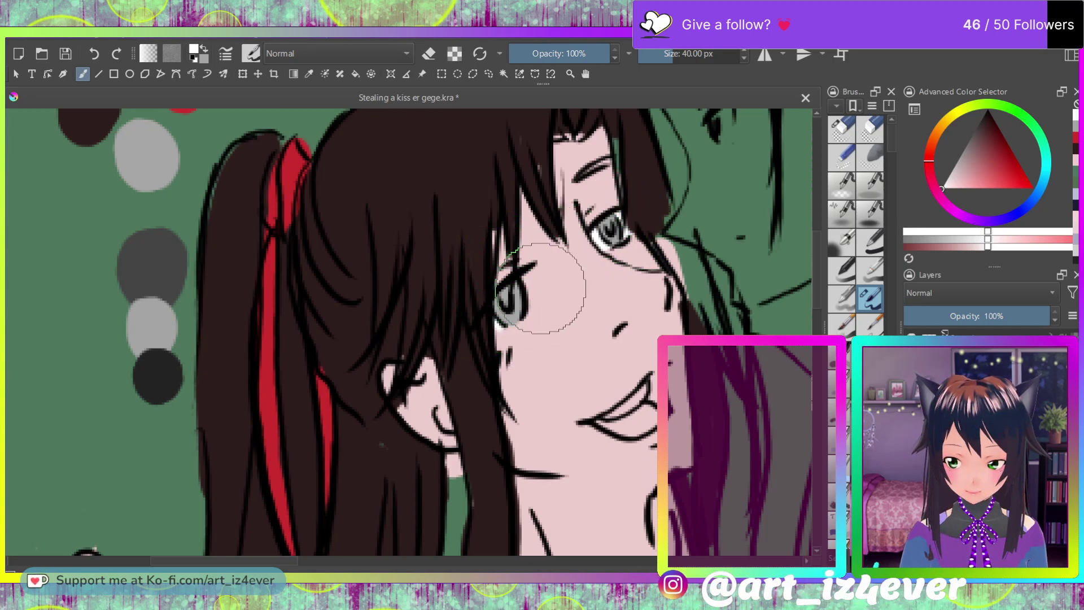
{"action": "mouse_move", "coordinate": [529, 277]}
{"action": "left_mouse_down"}
{"action": "mouse_move", "coordinate": [530, 312]}
{"action": "mouse_move", "coordinate": [529, 273]}
{"action": "left_mouse_up"}
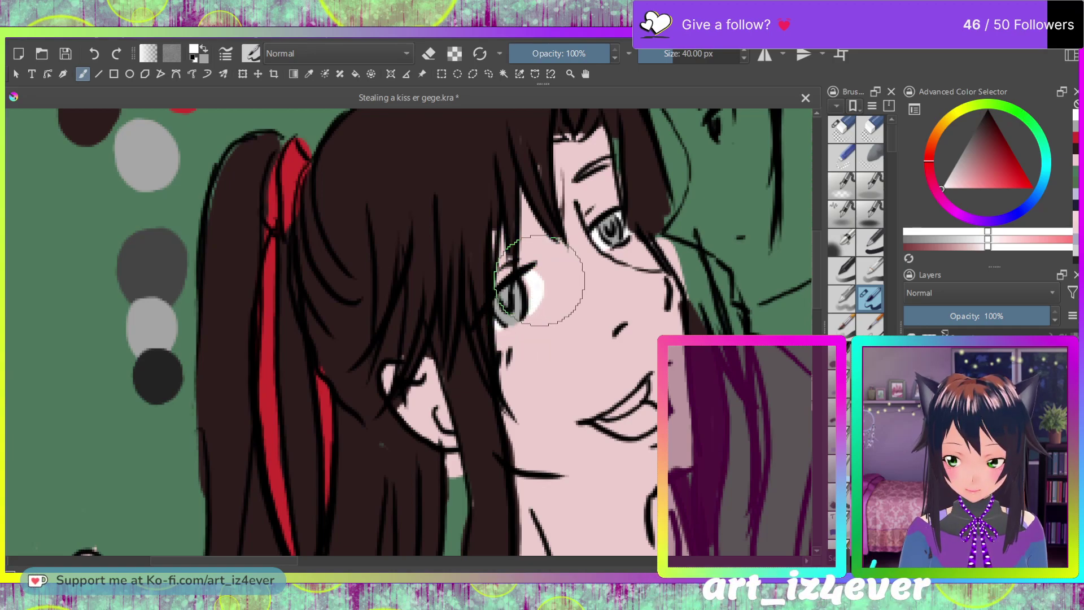
{"action": "key", "text": "2"}
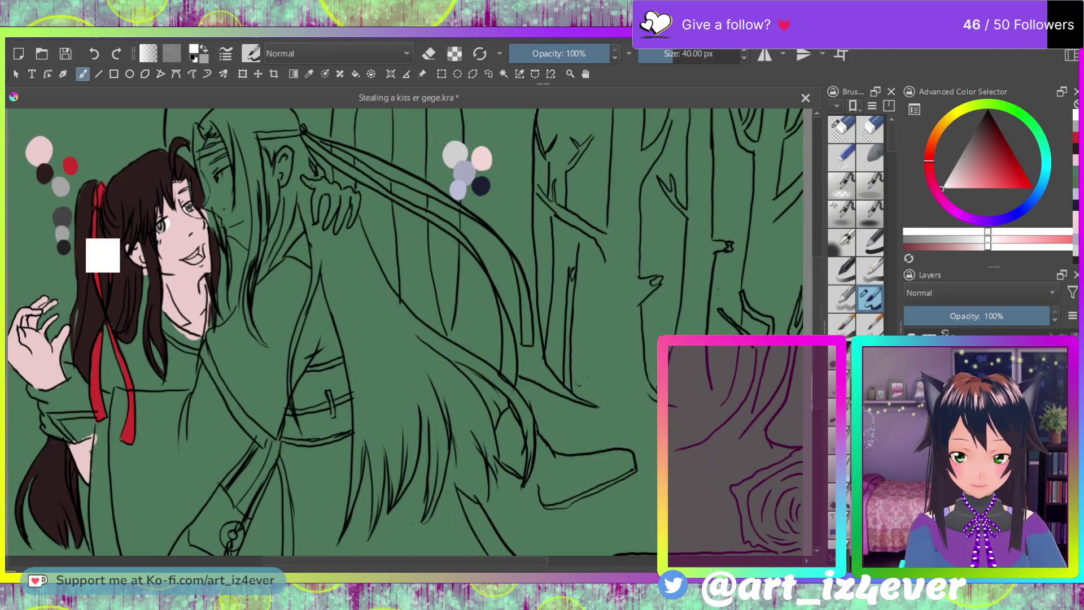
Step: Sample the palette's dark grey and paint the reclining character's collar, upper chest and far shoulder up to the embracing character's hair
{"action": "left_click", "coordinate": [66, 218], "text": "ctrl"}
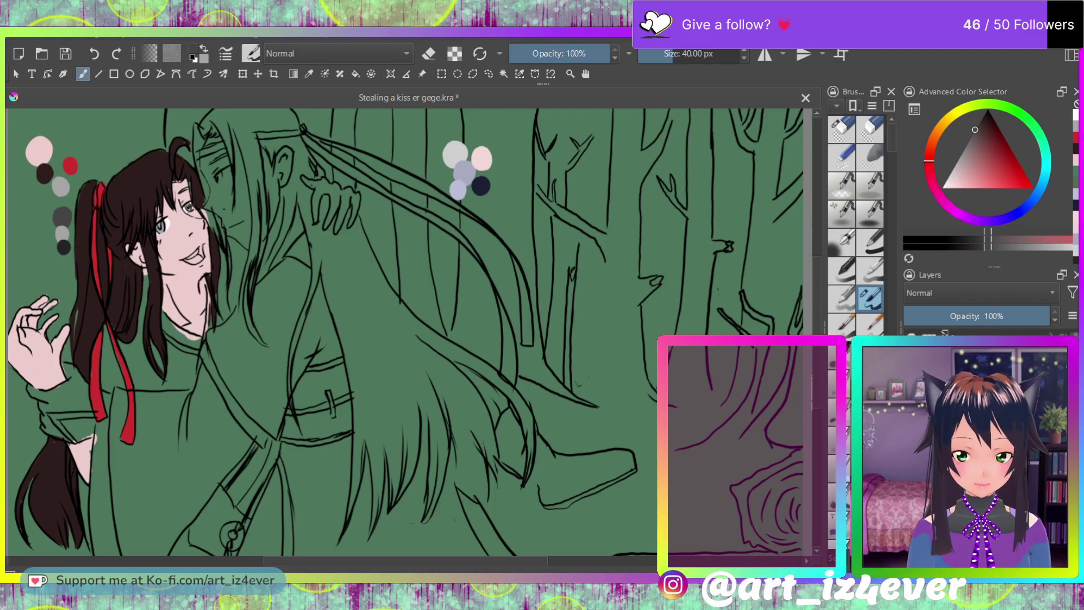
{"action": "mouse_move", "coordinate": [185, 347]}
{"action": "left_mouse_down"}
{"action": "mouse_move", "coordinate": [192, 382]}
{"action": "mouse_move", "coordinate": [193, 341]}
{"action": "mouse_move", "coordinate": [170, 321]}
{"action": "mouse_move", "coordinate": [179, 336]}
{"action": "left_mouse_up"}
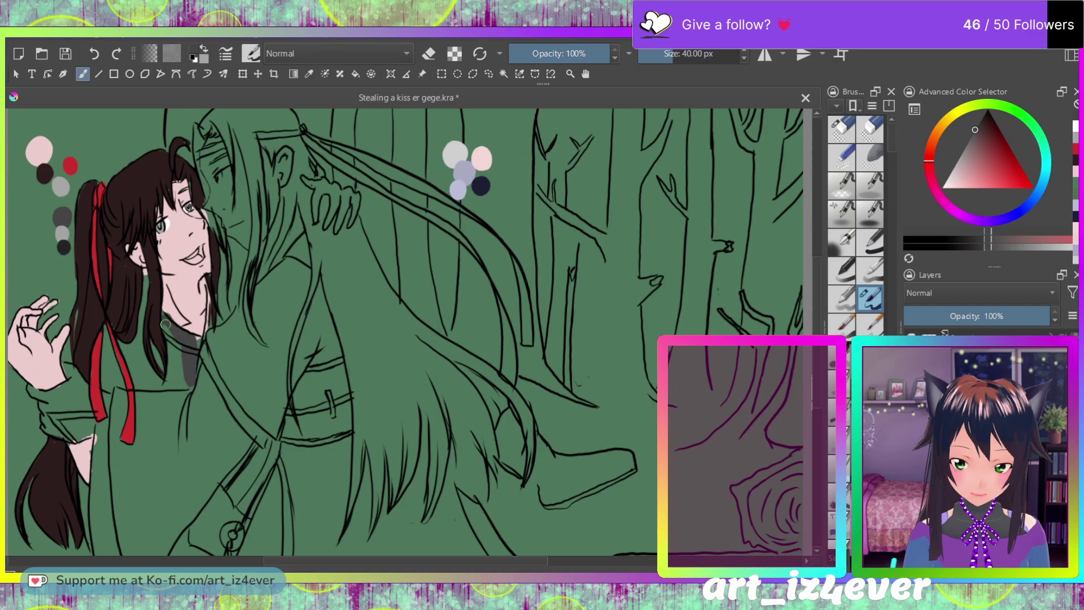
{"action": "key", "text": "ctrl+z"}
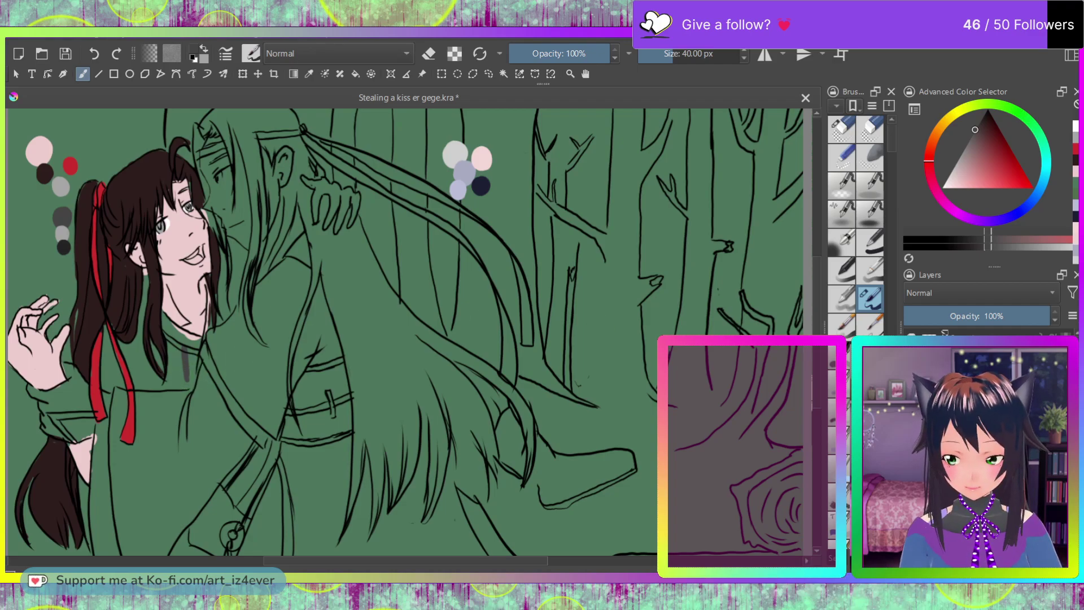
{"action": "key", "text": "e"}
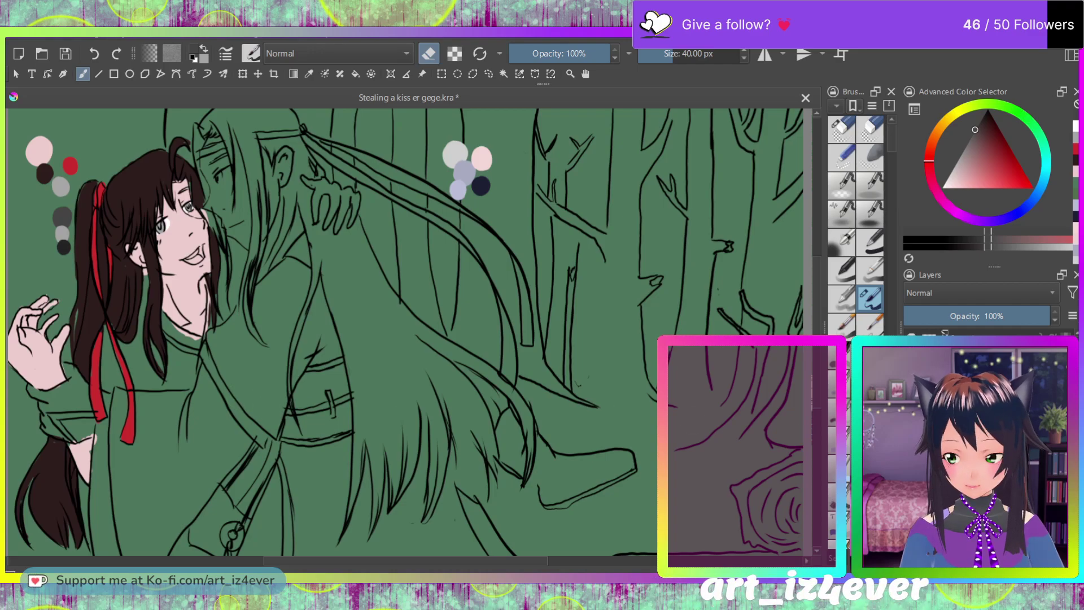
{"action": "key", "text": "e"}
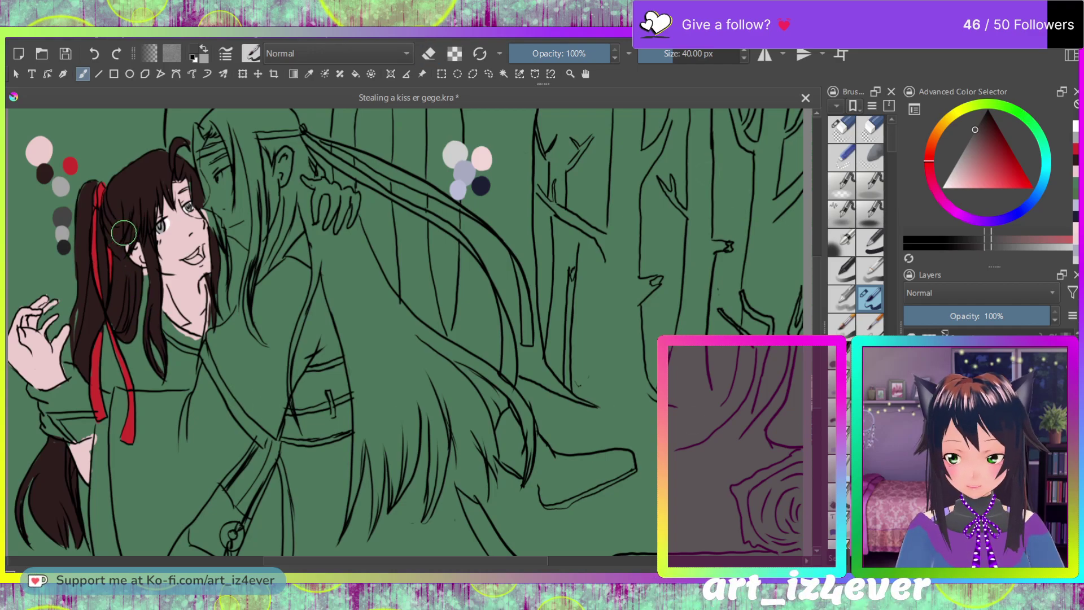
{"action": "mouse_move", "coordinate": [162, 368]}
{"action": "left_mouse_down"}
{"action": "mouse_move", "coordinate": [144, 310]}
{"action": "mouse_move", "coordinate": [144, 366]}
{"action": "mouse_move", "coordinate": [117, 334]}
{"action": "mouse_move", "coordinate": [120, 369]}
{"action": "mouse_move", "coordinate": [105, 375]}
{"action": "mouse_move", "coordinate": [189, 379]}
{"action": "mouse_move", "coordinate": [196, 342]}
{"action": "mouse_move", "coordinate": [165, 319]}
{"action": "mouse_move", "coordinate": [171, 355]}
{"action": "left_mouse_up"}
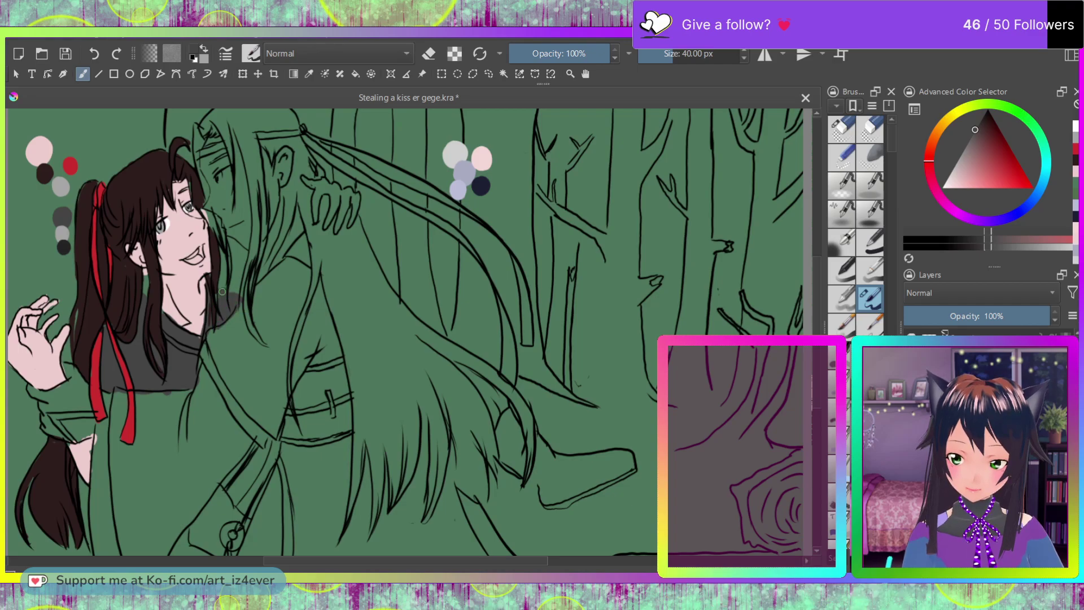
{"action": "mouse_move", "coordinate": [223, 285]}
{"action": "left_mouse_down"}
{"action": "mouse_move", "coordinate": [245, 276]}
{"action": "mouse_move", "coordinate": [220, 304]}
{"action": "left_mouse_up"}
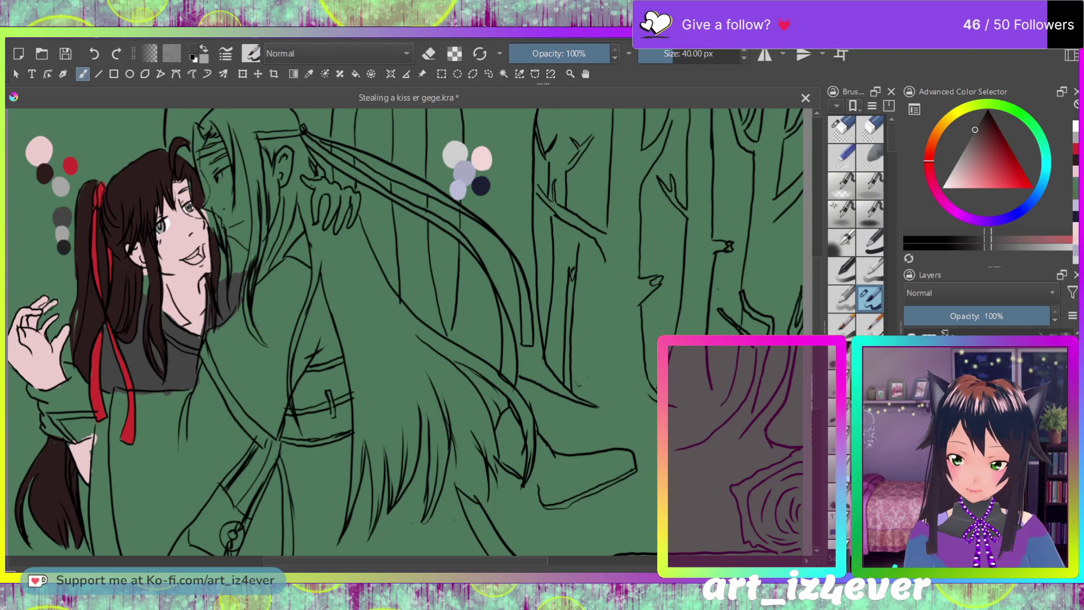
Step: Touch up the reclining character's dark grey robe beside the lower hair and far shoulder, and paint the narrow fold below the embracing character's waist
{"action": "mouse_move", "coordinate": [90, 532]}
{"action": "left_mouse_down"}
{"action": "mouse_move", "coordinate": [90, 549]}
{"action": "mouse_move", "coordinate": [81, 487]}
{"action": "left_mouse_up"}
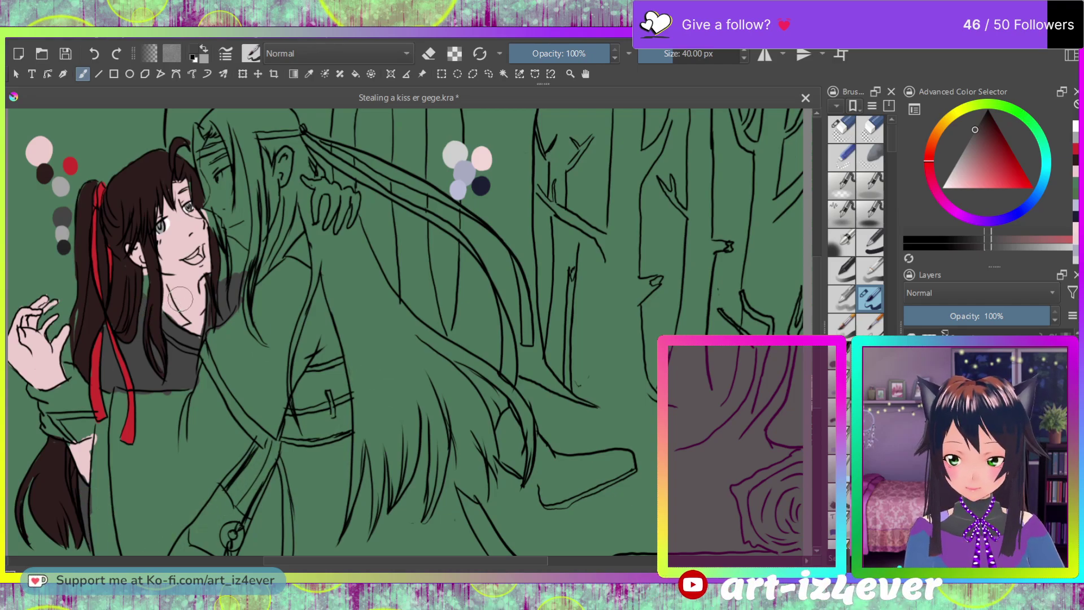
{"action": "left_click_drag", "start_coordinate": [220, 265], "coordinate": [224, 289]}
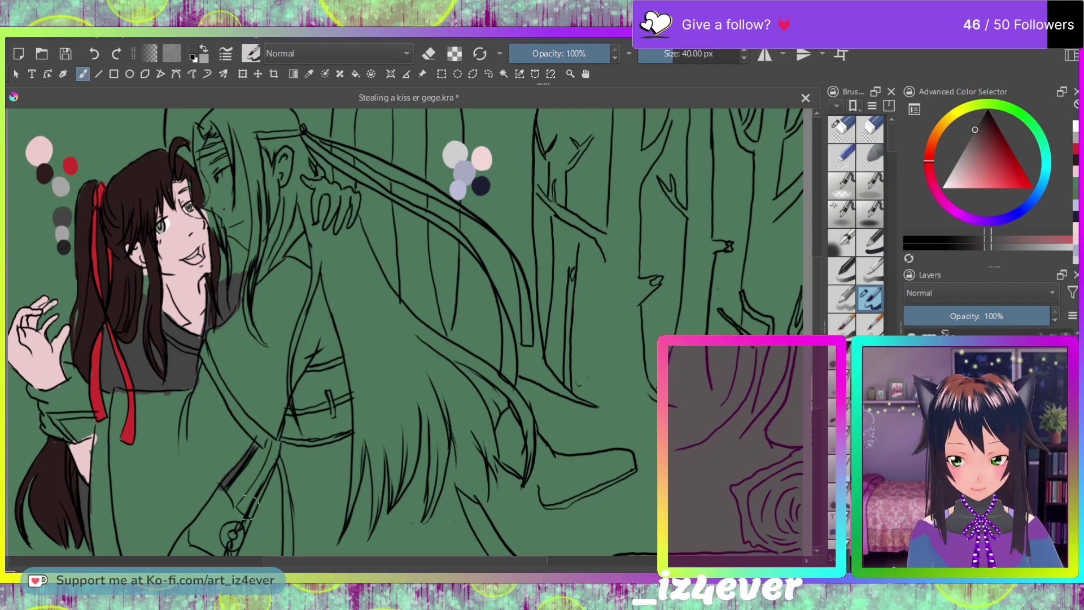
{"action": "key", "text": "ctrl+z"}
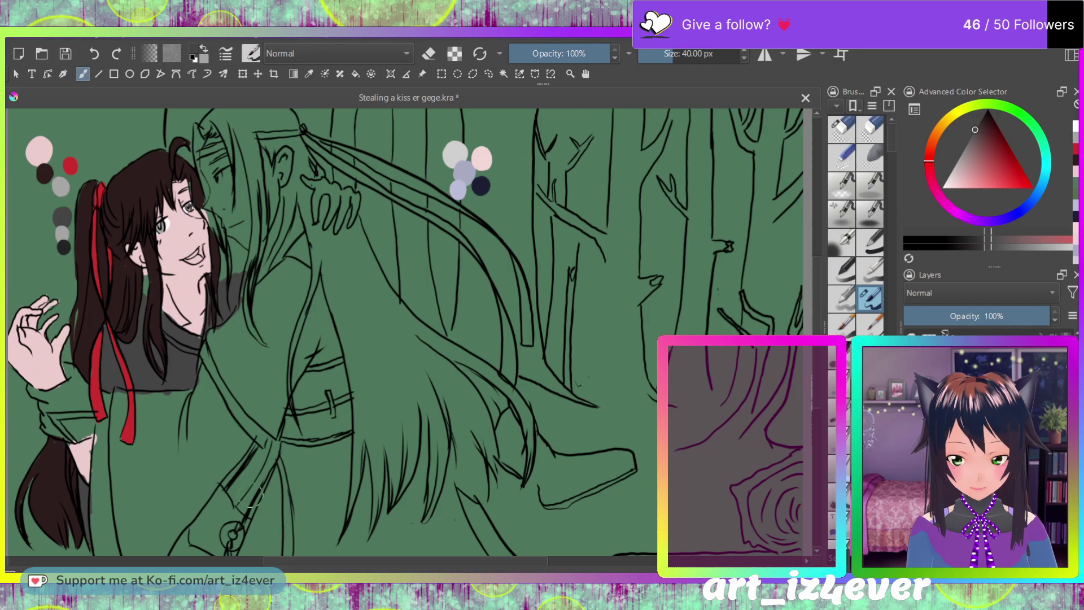
{"action": "mouse_move", "coordinate": [247, 505]}
{"action": "left_mouse_down"}
{"action": "mouse_move", "coordinate": [270, 466]}
{"action": "mouse_move", "coordinate": [251, 516]}
{"action": "mouse_move", "coordinate": [270, 461]}
{"action": "left_mouse_up"}
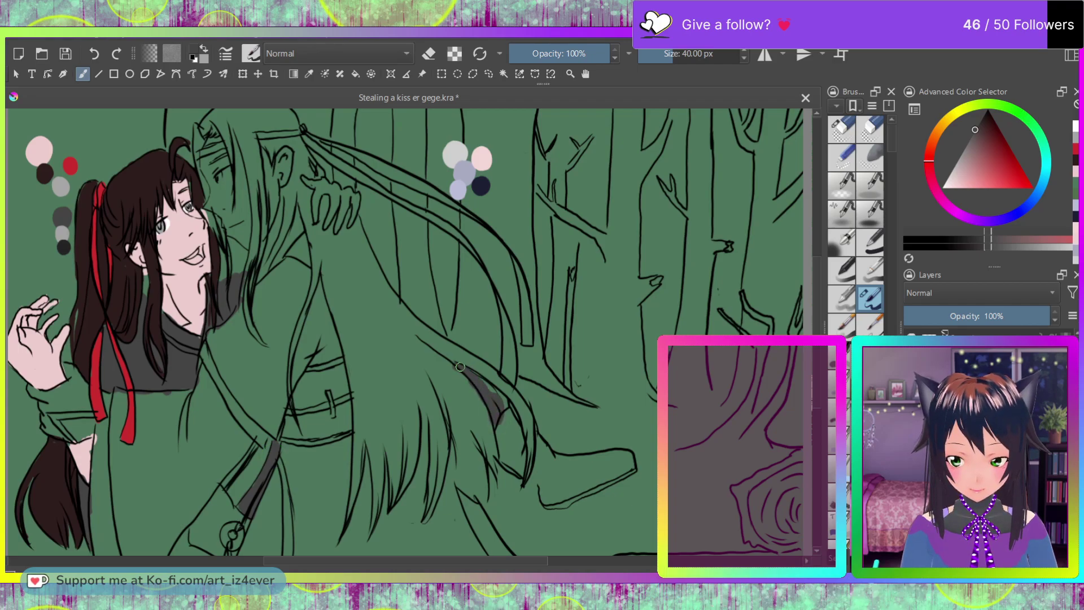
Step: Paint the reclining character's extended leg and boot in the same dark grey, and erase the colour spilling past the boot's outline
{"action": "mouse_move", "coordinate": [506, 401]}
{"action": "left_mouse_down"}
{"action": "mouse_move", "coordinate": [499, 444]}
{"action": "mouse_move", "coordinate": [508, 452]}
{"action": "mouse_move", "coordinate": [517, 427]}
{"action": "mouse_move", "coordinate": [539, 490]}
{"action": "mouse_move", "coordinate": [552, 464]}
{"action": "mouse_move", "coordinate": [586, 488]}
{"action": "mouse_move", "coordinate": [599, 462]}
{"action": "mouse_move", "coordinate": [612, 473]}
{"action": "mouse_move", "coordinate": [637, 463]}
{"action": "left_mouse_up"}
{"action": "key", "text": "e"}
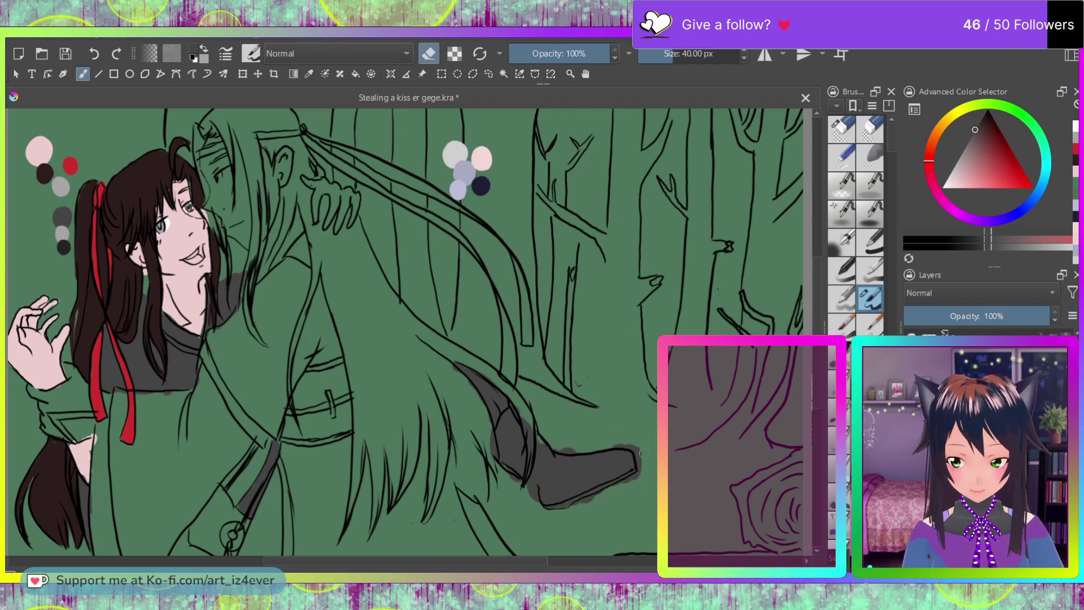
{"action": "left_click_drag", "start_coordinate": [636, 451], "coordinate": [569, 450]}
{"action": "left_click_drag", "start_coordinate": [586, 503], "coordinate": [605, 495]}
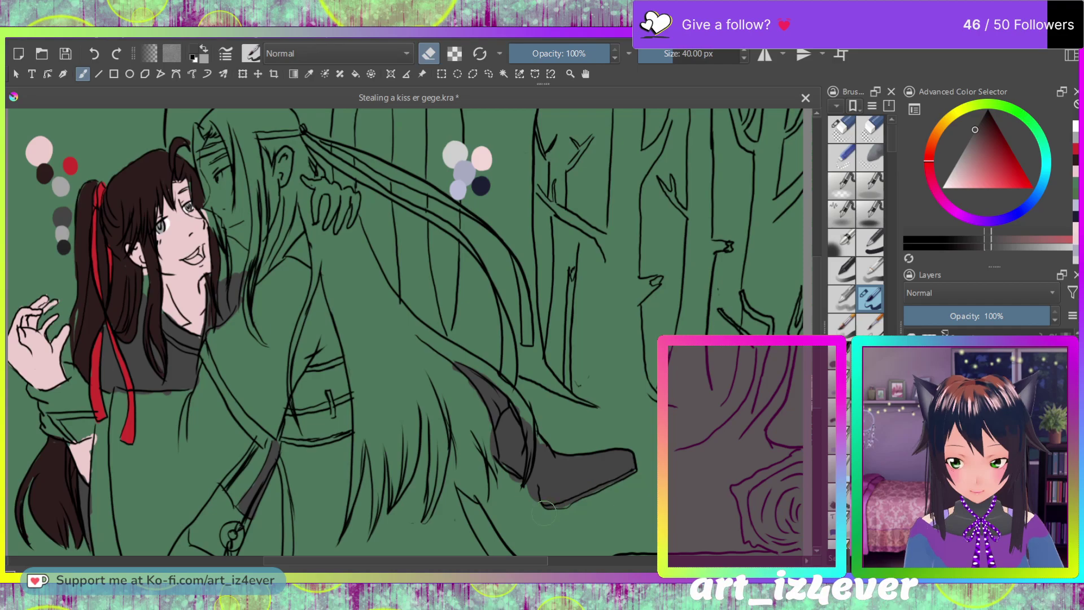
{"action": "key", "text": "e"}
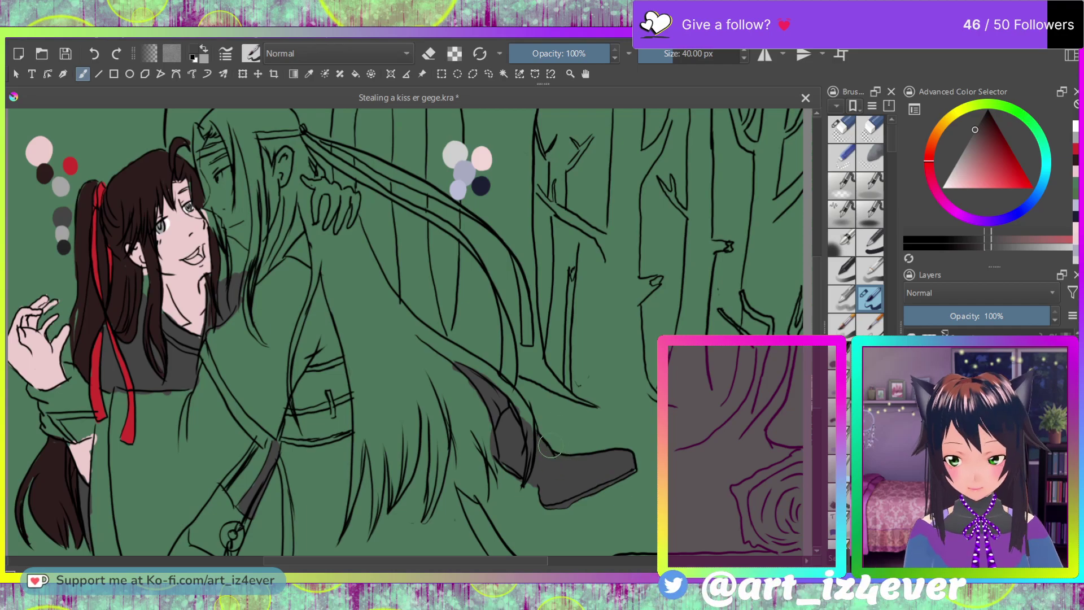
Step: Sample the palette's dark navy and begin the embracing character's long back hair, including the thin strands over the shoulder and chest
{"action": "key", "text": "ctrl"}
{"action": "left_click", "coordinate": [482, 185], "text": "ctrl"}
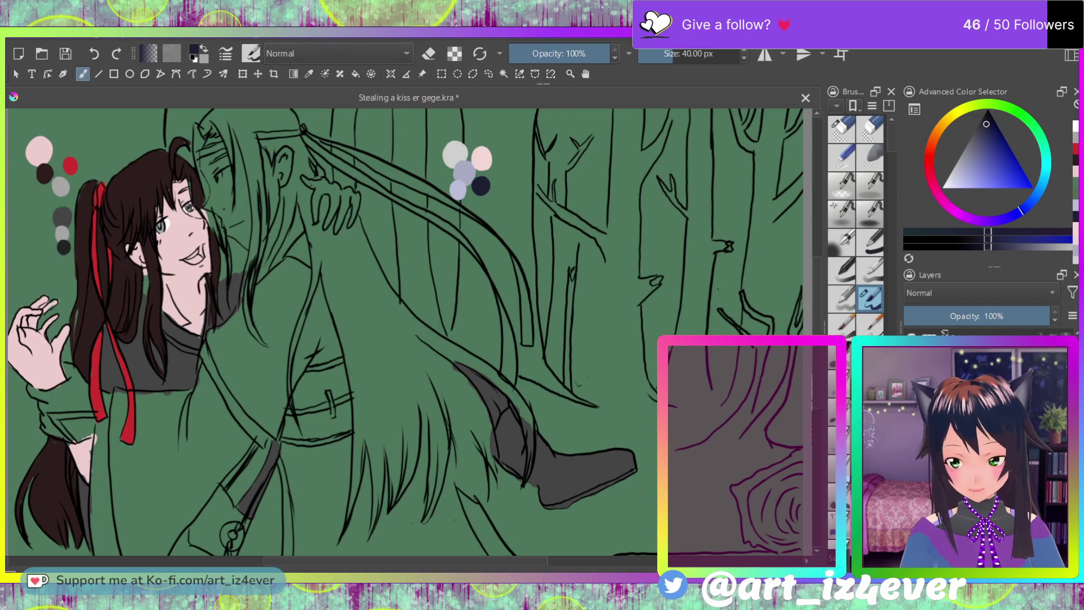
{"action": "mouse_move", "coordinate": [382, 399]}
{"action": "left_mouse_down"}
{"action": "mouse_move", "coordinate": [353, 310]}
{"action": "mouse_move", "coordinate": [369, 408]}
{"action": "left_mouse_up"}
{"action": "mouse_move", "coordinate": [342, 339]}
{"action": "left_mouse_down"}
{"action": "mouse_move", "coordinate": [334, 293]}
{"action": "mouse_move", "coordinate": [352, 340]}
{"action": "mouse_move", "coordinate": [320, 244]}
{"action": "left_mouse_up"}
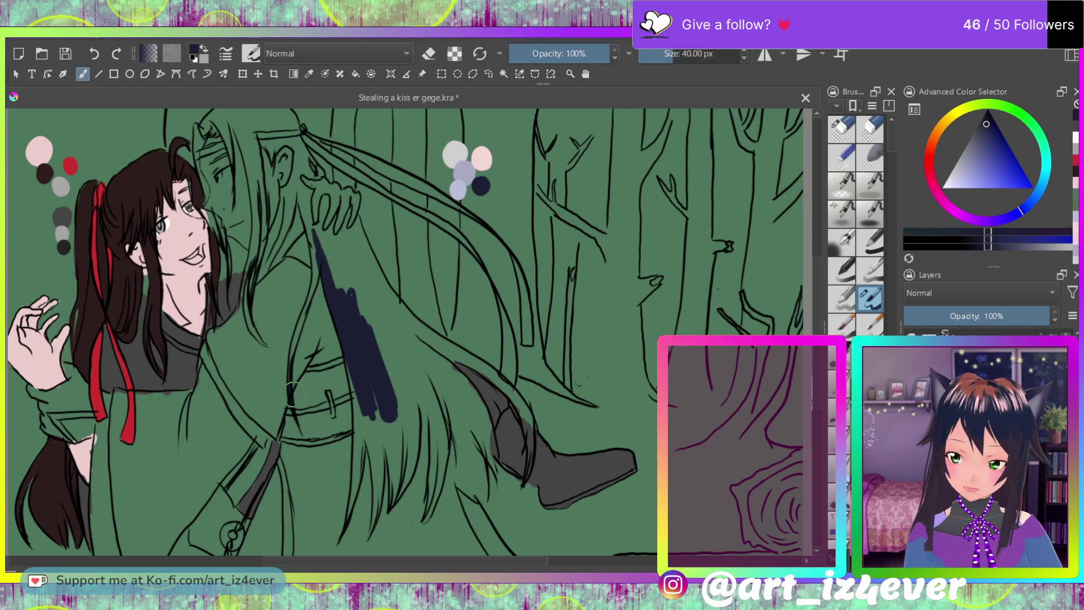
{"action": "left_click_drag", "start_coordinate": [291, 373], "coordinate": [291, 366]}
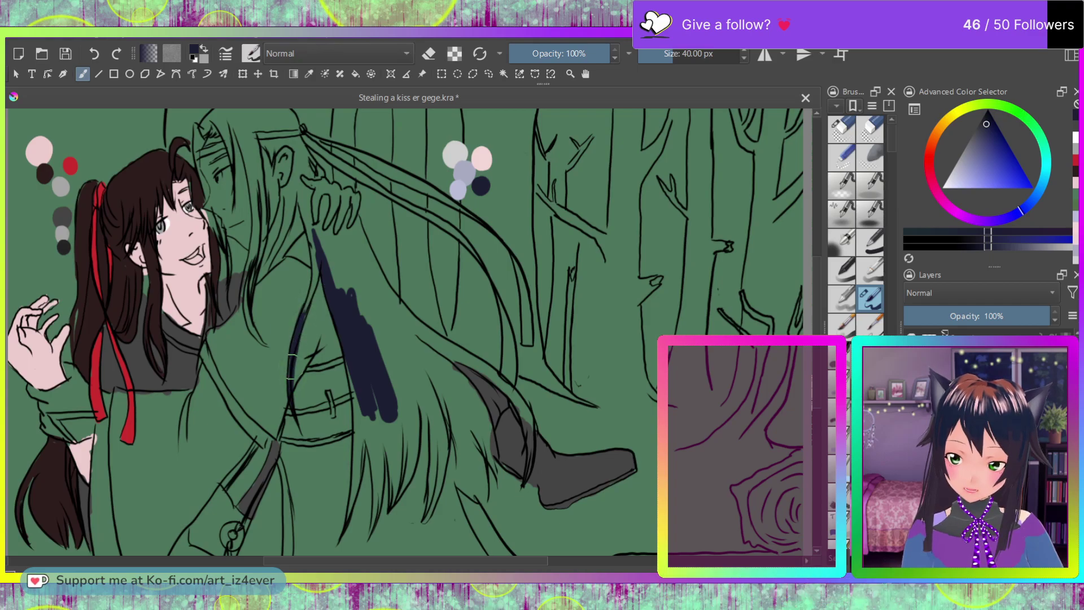
{"action": "mouse_move", "coordinate": [325, 288]}
{"action": "left_mouse_down"}
{"action": "mouse_move", "coordinate": [309, 304]}
{"action": "mouse_move", "coordinate": [319, 246]}
{"action": "mouse_move", "coordinate": [324, 256]}
{"action": "mouse_move", "coordinate": [318, 275]}
{"action": "mouse_move", "coordinate": [299, 193]}
{"action": "left_mouse_up"}
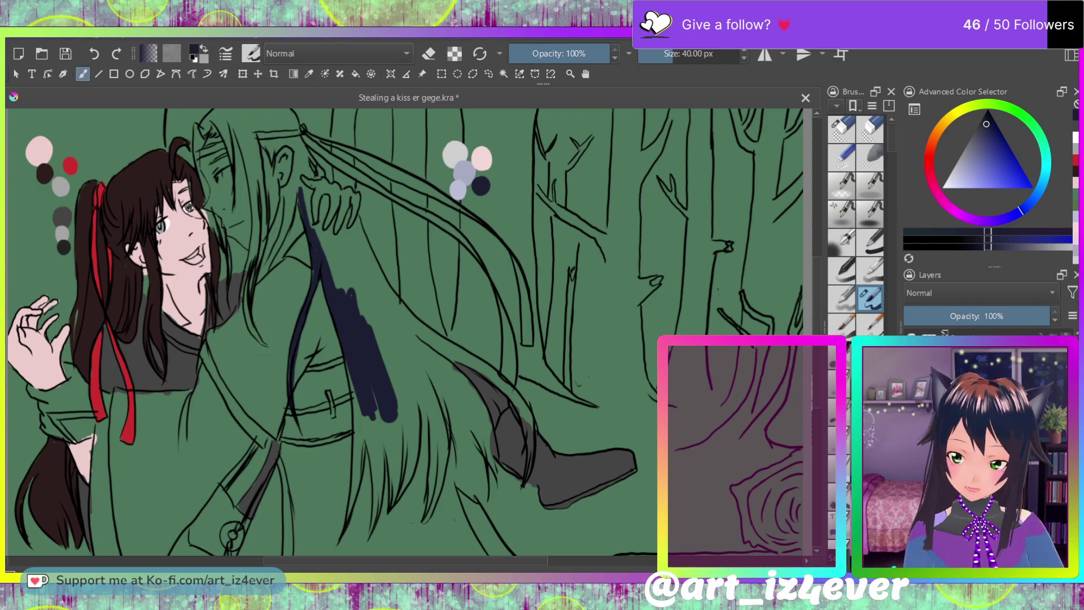
{"action": "left_click_drag", "start_coordinate": [263, 341], "coordinate": [249, 293]}
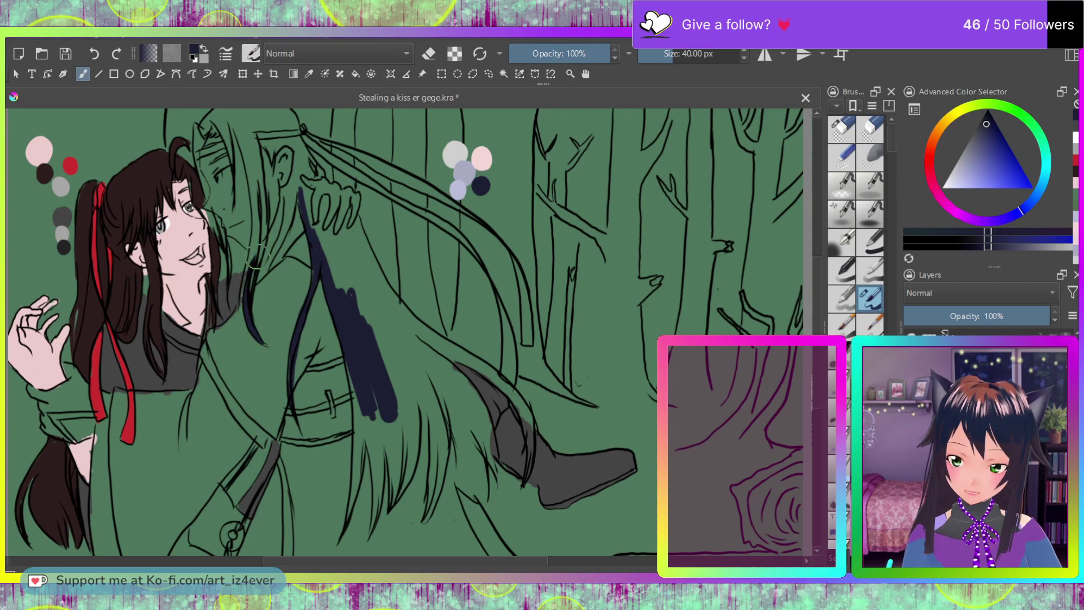
Step: Paint the embracing character's front locks, crown and hair around the ear and face in dark navy
{"action": "left_click_drag", "start_coordinate": [264, 224], "coordinate": [250, 117]}
{"action": "mouse_move", "coordinate": [255, 180]}
{"action": "left_mouse_down"}
{"action": "mouse_move", "coordinate": [247, 113]}
{"action": "mouse_move", "coordinate": [235, 110]}
{"action": "left_mouse_up"}
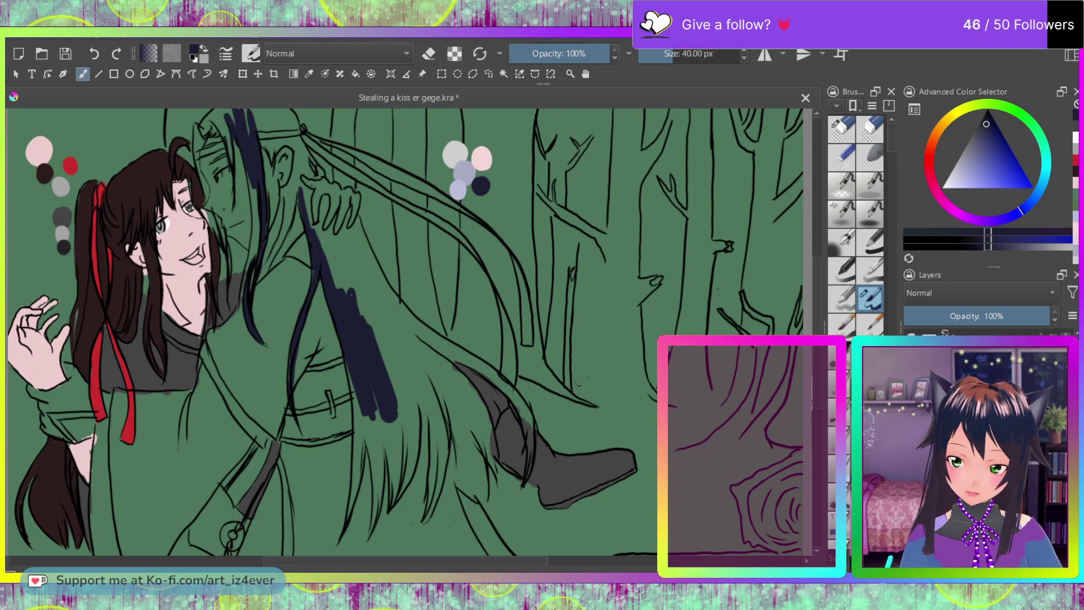
{"action": "mouse_move", "coordinate": [234, 171]}
{"action": "left_mouse_down"}
{"action": "mouse_move", "coordinate": [222, 113]}
{"action": "mouse_move", "coordinate": [218, 129]}
{"action": "left_mouse_up"}
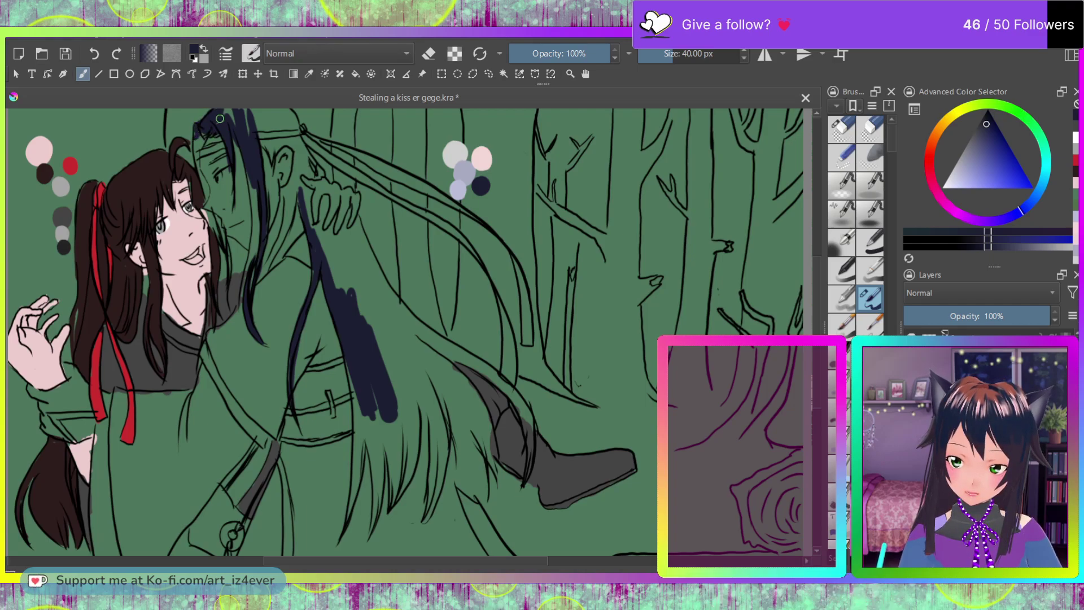
{"action": "left_click_drag", "start_coordinate": [251, 129], "coordinate": [294, 125]}
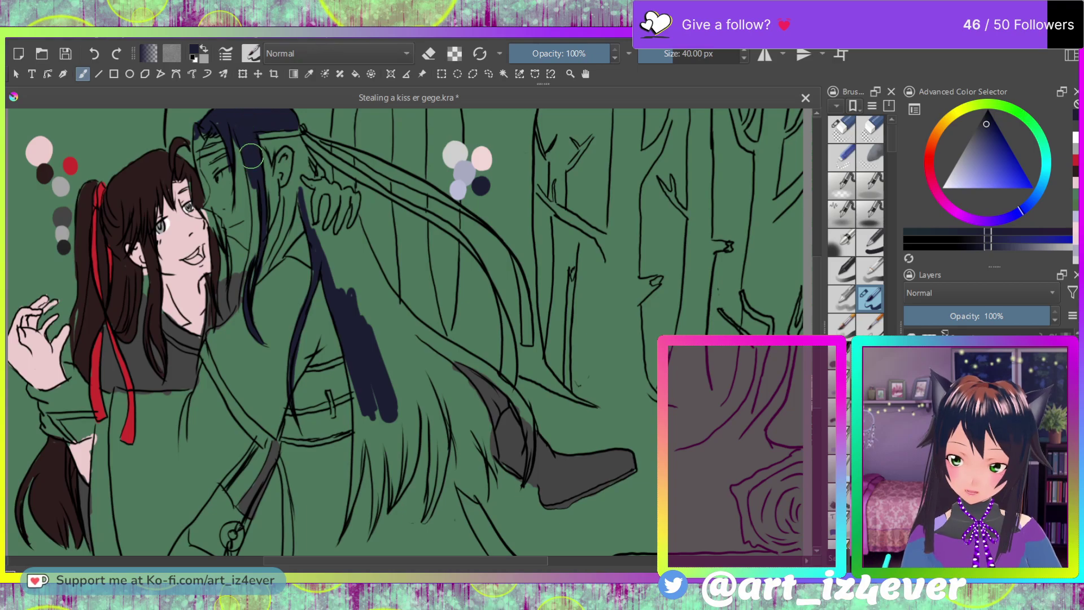
{"action": "left_click_drag", "start_coordinate": [247, 273], "coordinate": [242, 309]}
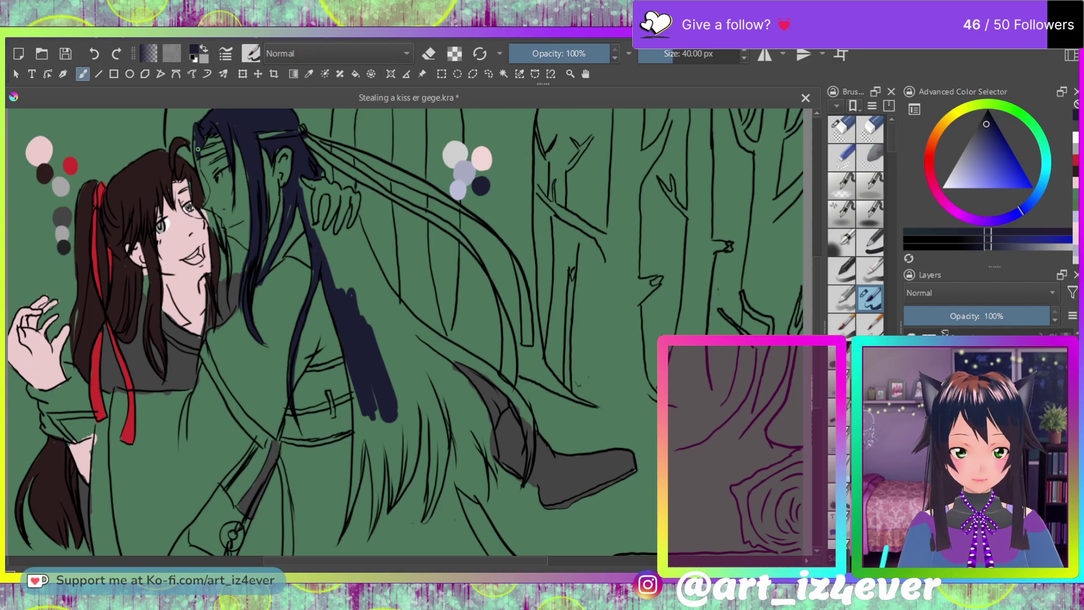
{"action": "left_click_drag", "start_coordinate": [197, 164], "coordinate": [205, 195]}
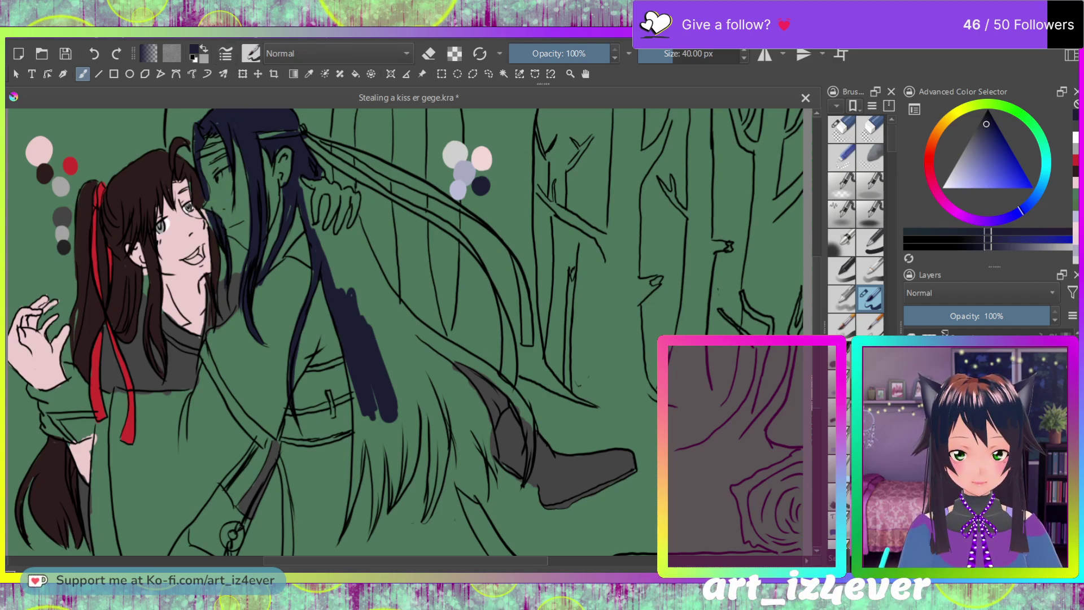
Step: Paint the outer edge of the long back hair in dark navy, from the strand tip over the boot up to the hand
{"action": "mouse_move", "coordinate": [532, 474]}
{"action": "left_mouse_down"}
{"action": "mouse_move", "coordinate": [527, 430]}
{"action": "mouse_move", "coordinate": [530, 440]}
{"action": "mouse_move", "coordinate": [514, 391]}
{"action": "mouse_move", "coordinate": [525, 467]}
{"action": "left_mouse_up"}
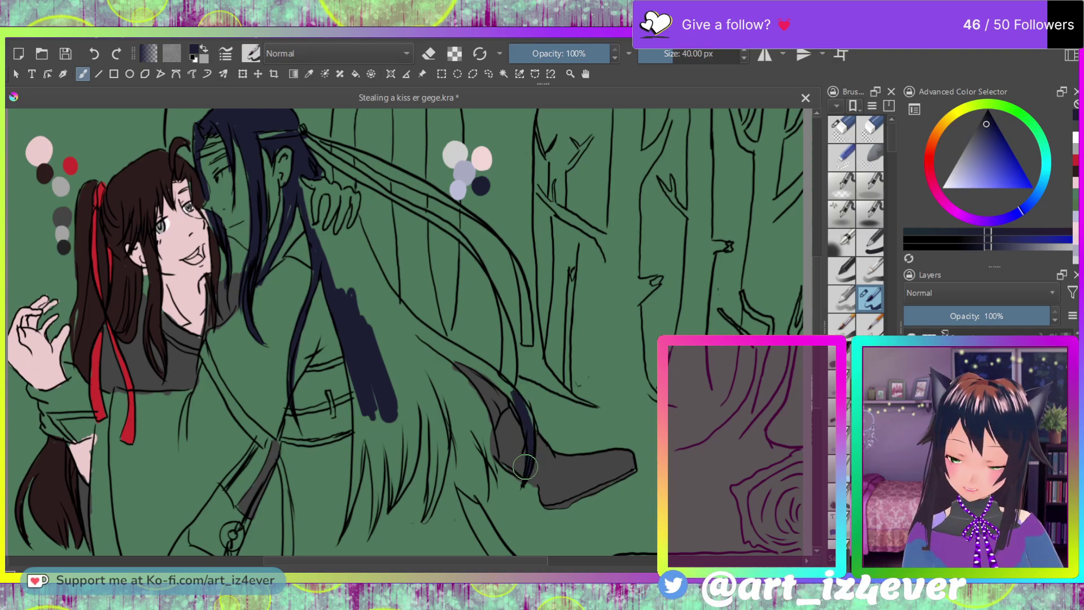
{"action": "mouse_move", "coordinate": [511, 390]}
{"action": "left_mouse_down"}
{"action": "mouse_move", "coordinate": [383, 296]}
{"action": "mouse_move", "coordinate": [441, 346]}
{"action": "mouse_move", "coordinate": [417, 319]}
{"action": "left_mouse_up"}
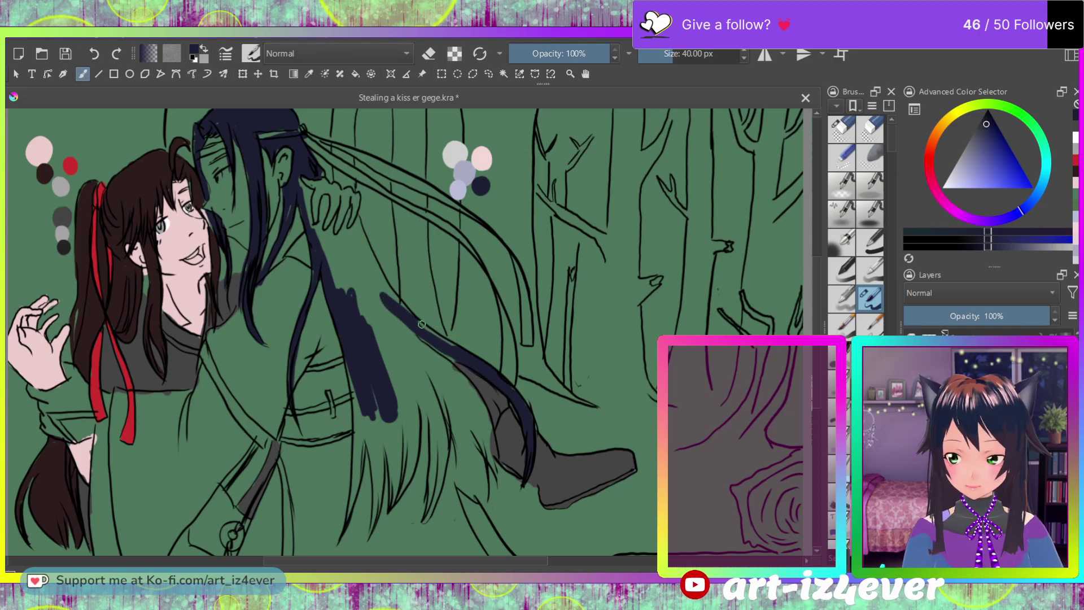
{"action": "mouse_move", "coordinate": [465, 358]}
{"action": "left_mouse_down"}
{"action": "mouse_move", "coordinate": [404, 309]}
{"action": "mouse_move", "coordinate": [357, 225]}
{"action": "left_mouse_up"}
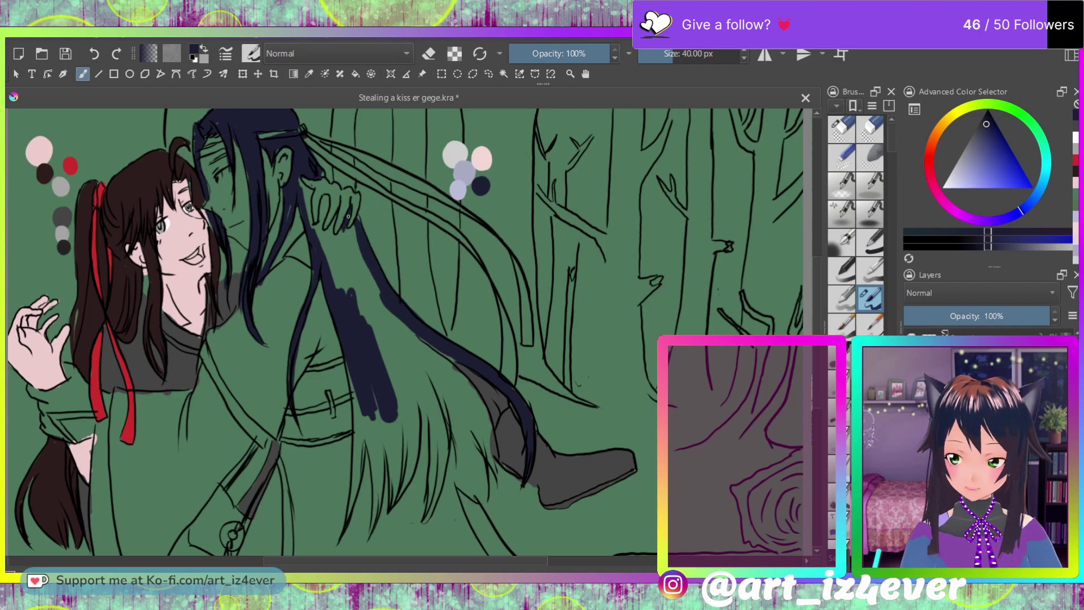
{"action": "mouse_move", "coordinate": [343, 237]}
{"action": "left_mouse_down"}
{"action": "mouse_move", "coordinate": [370, 300]}
{"action": "mouse_move", "coordinate": [407, 338]}
{"action": "mouse_move", "coordinate": [362, 281]}
{"action": "mouse_move", "coordinate": [386, 307]}
{"action": "left_mouse_up"}
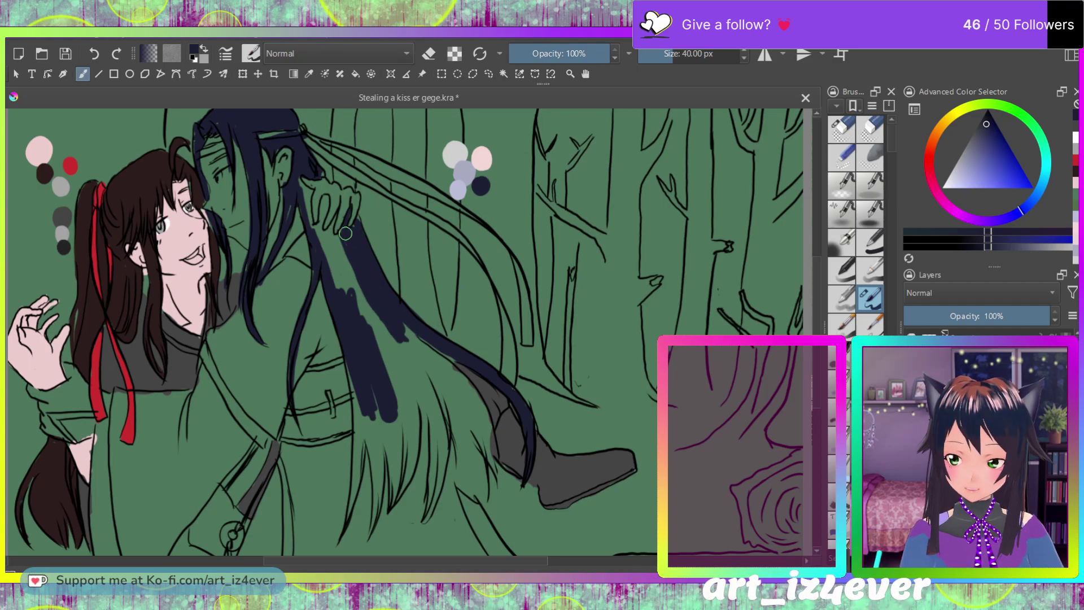
{"action": "mouse_move", "coordinate": [338, 252]}
{"action": "left_mouse_down"}
{"action": "mouse_move", "coordinate": [331, 231]}
{"action": "mouse_move", "coordinate": [323, 242]}
{"action": "mouse_move", "coordinate": [319, 233]}
{"action": "left_mouse_up"}
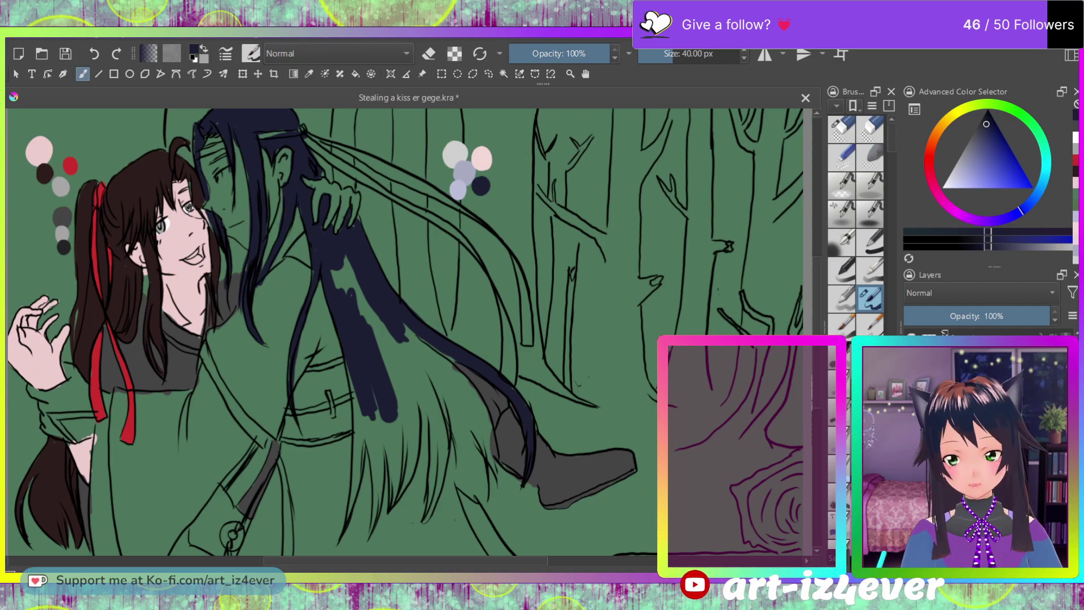
Step: Fill the outer half of the long back hair and its pointed strands beside the reclining character's leg with dark navy
{"action": "mouse_move", "coordinate": [395, 361]}
{"action": "left_mouse_down"}
{"action": "mouse_move", "coordinate": [390, 314]}
{"action": "mouse_move", "coordinate": [439, 368]}
{"action": "mouse_move", "coordinate": [438, 351]}
{"action": "left_mouse_up"}
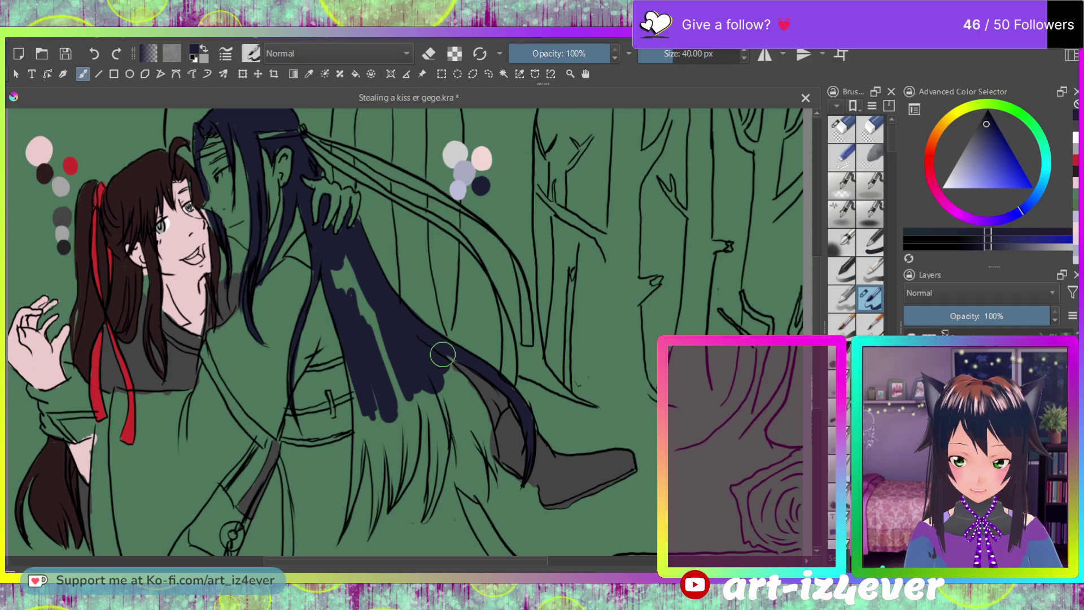
{"action": "mouse_move", "coordinate": [446, 388]}
{"action": "left_mouse_down"}
{"action": "mouse_move", "coordinate": [476, 453]}
{"action": "mouse_move", "coordinate": [449, 408]}
{"action": "mouse_move", "coordinate": [459, 478]}
{"action": "mouse_move", "coordinate": [479, 500]}
{"action": "mouse_move", "coordinate": [464, 438]}
{"action": "left_mouse_up"}
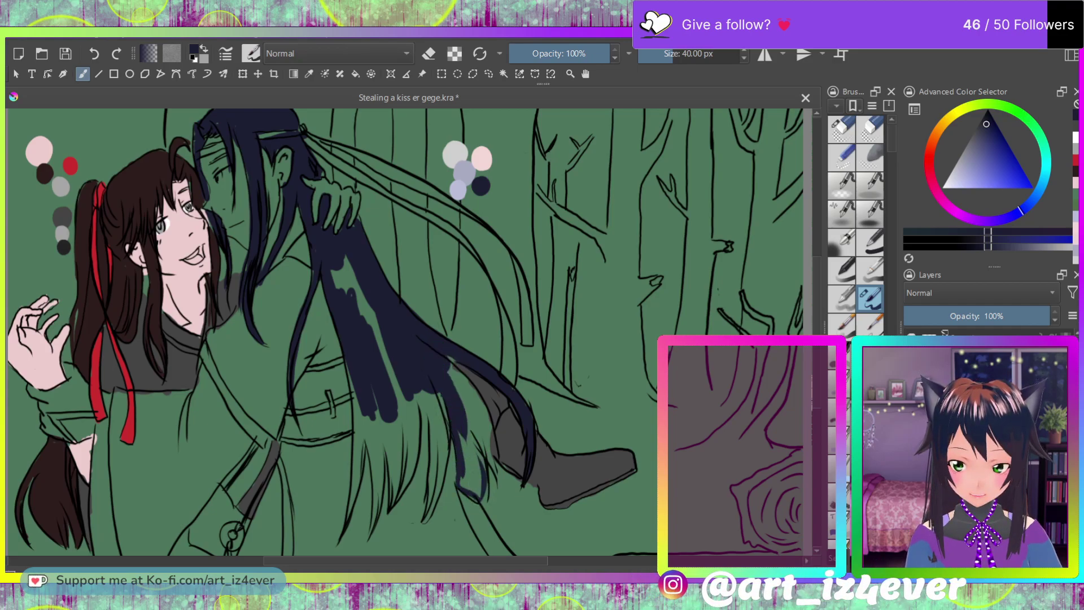
{"action": "left_click_drag", "start_coordinate": [462, 396], "coordinate": [484, 455]}
{"action": "left_click_drag", "start_coordinate": [467, 401], "coordinate": [490, 459]}
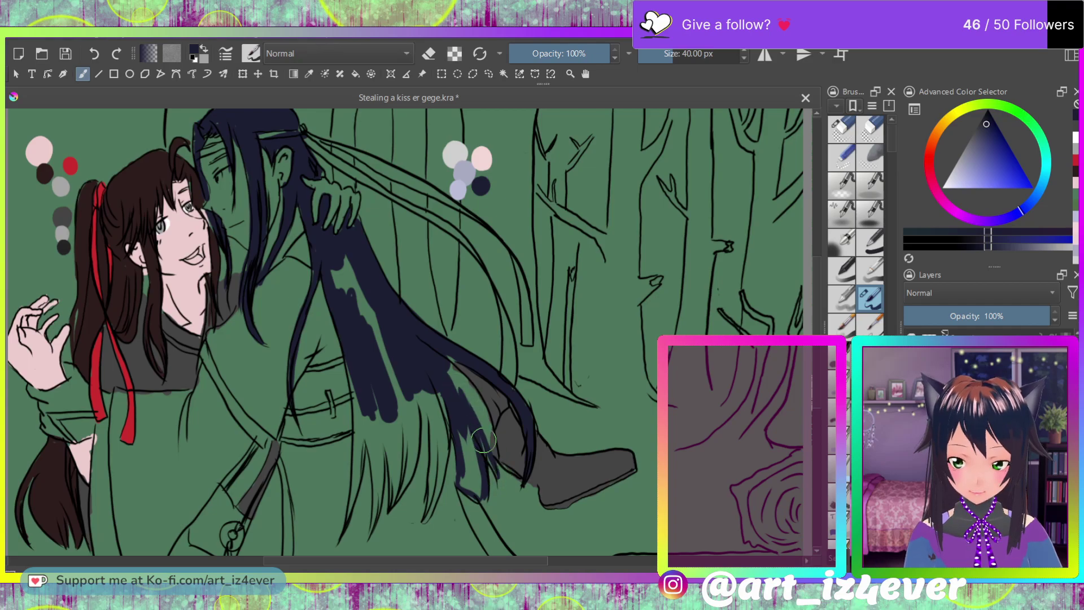
{"action": "left_click_drag", "start_coordinate": [468, 375], "coordinate": [506, 486]}
{"action": "mouse_move", "coordinate": [459, 383]}
{"action": "left_mouse_down"}
{"action": "mouse_move", "coordinate": [430, 353]}
{"action": "mouse_move", "coordinate": [482, 422]}
{"action": "mouse_move", "coordinate": [449, 376]}
{"action": "left_mouse_up"}
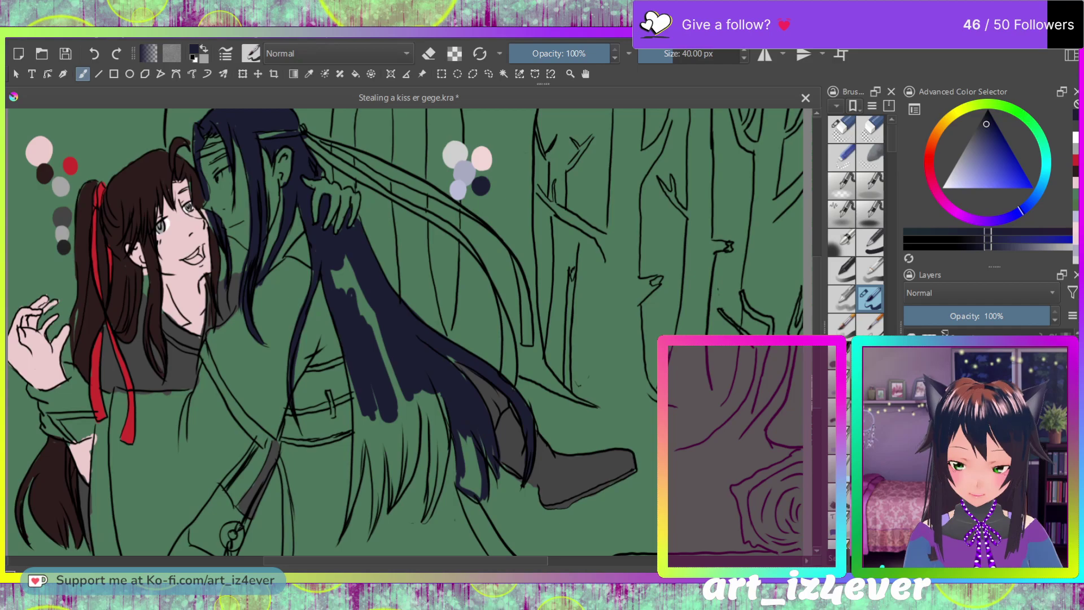
Step: Fill the gap in the middle of the back hair and paint its inner edge down to the strand tip beside the waist
{"action": "mouse_move", "coordinate": [339, 263]}
{"action": "left_mouse_down"}
{"action": "mouse_move", "coordinate": [398, 420]}
{"action": "mouse_move", "coordinate": [350, 511]}
{"action": "left_mouse_up"}
{"action": "mouse_move", "coordinate": [363, 421]}
{"action": "left_mouse_down"}
{"action": "mouse_move", "coordinate": [350, 517]}
{"action": "mouse_move", "coordinate": [363, 412]}
{"action": "mouse_move", "coordinate": [352, 500]}
{"action": "left_mouse_up"}
{"action": "left_click_drag", "start_coordinate": [358, 401], "coordinate": [357, 443]}
{"action": "left_click_drag", "start_coordinate": [359, 395], "coordinate": [359, 424]}
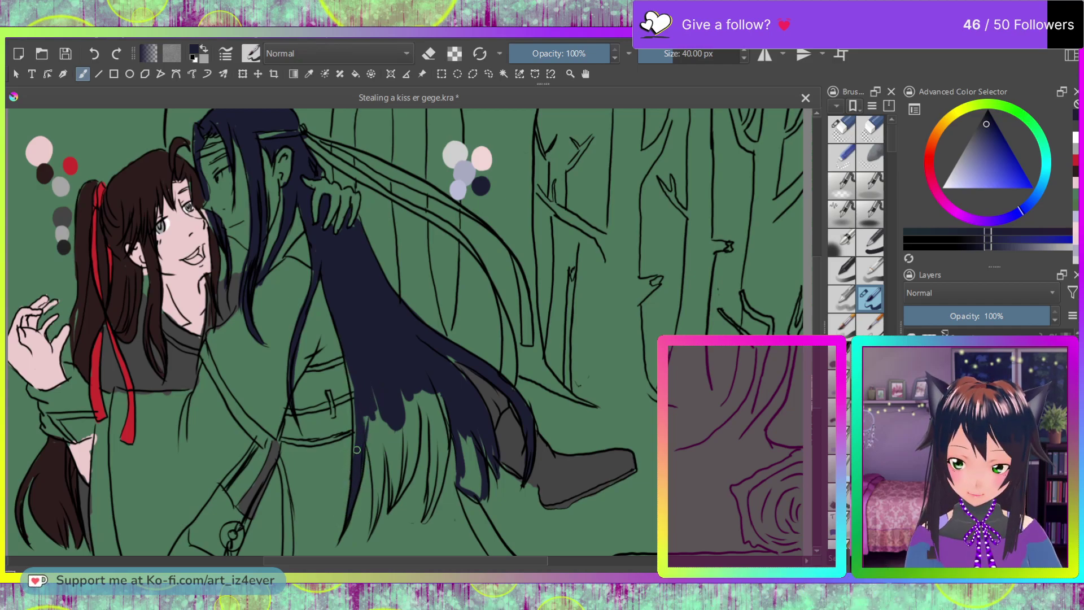
{"action": "left_click_drag", "start_coordinate": [354, 377], "coordinate": [357, 415]}
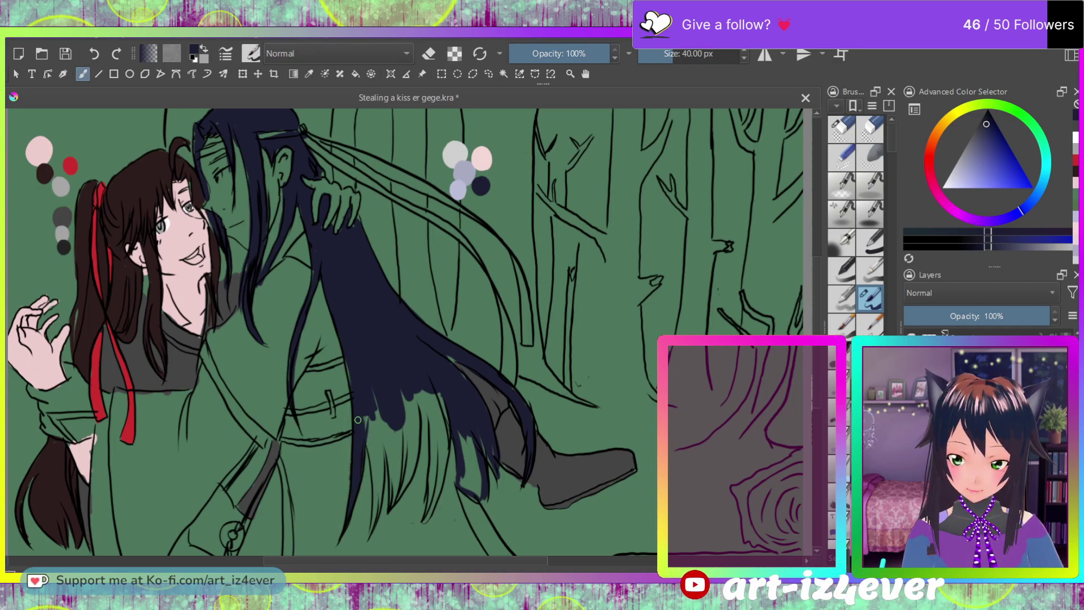
Step: Fill the remaining pointed ends of the back hair with dark navy, and paint the lock hanging between the two characters below the chin
{"action": "left_click_drag", "start_coordinate": [371, 532], "coordinate": [379, 432]}
{"action": "mouse_move", "coordinate": [366, 407]}
{"action": "left_mouse_down"}
{"action": "mouse_move", "coordinate": [376, 508]}
{"action": "mouse_move", "coordinate": [361, 401]}
{"action": "mouse_move", "coordinate": [399, 482]}
{"action": "mouse_move", "coordinate": [395, 511]}
{"action": "left_mouse_up"}
{"action": "left_click_drag", "start_coordinate": [395, 429], "coordinate": [392, 500]}
{"action": "mouse_move", "coordinate": [387, 395]}
{"action": "left_mouse_down"}
{"action": "mouse_move", "coordinate": [389, 465]}
{"action": "mouse_move", "coordinate": [375, 409]}
{"action": "mouse_move", "coordinate": [389, 451]}
{"action": "mouse_move", "coordinate": [408, 402]}
{"action": "mouse_move", "coordinate": [395, 480]}
{"action": "mouse_move", "coordinate": [401, 472]}
{"action": "left_mouse_up"}
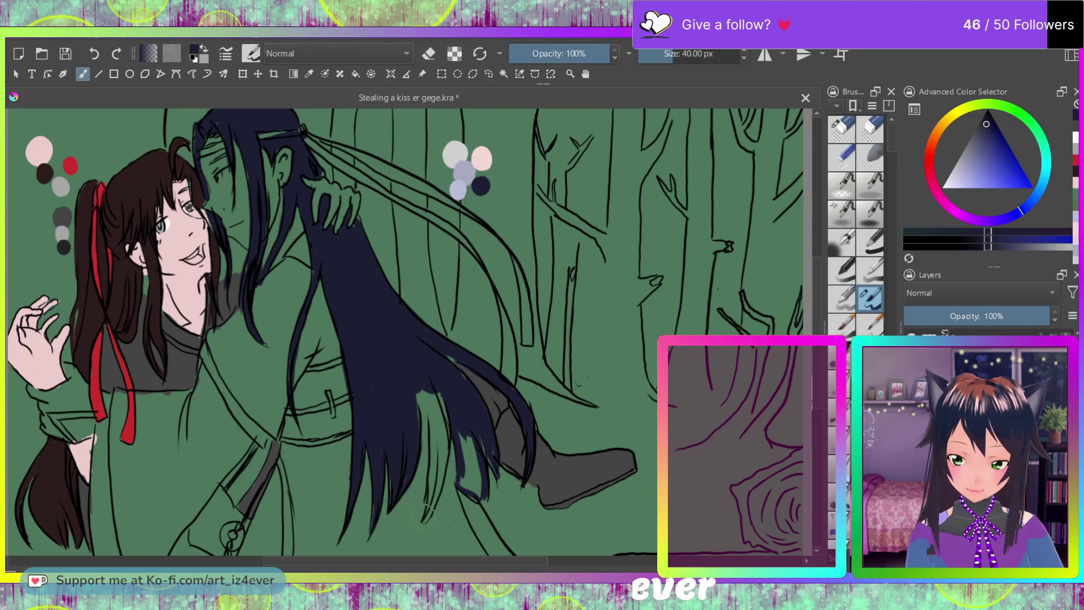
{"action": "left_click_drag", "start_coordinate": [427, 492], "coordinate": [435, 395]}
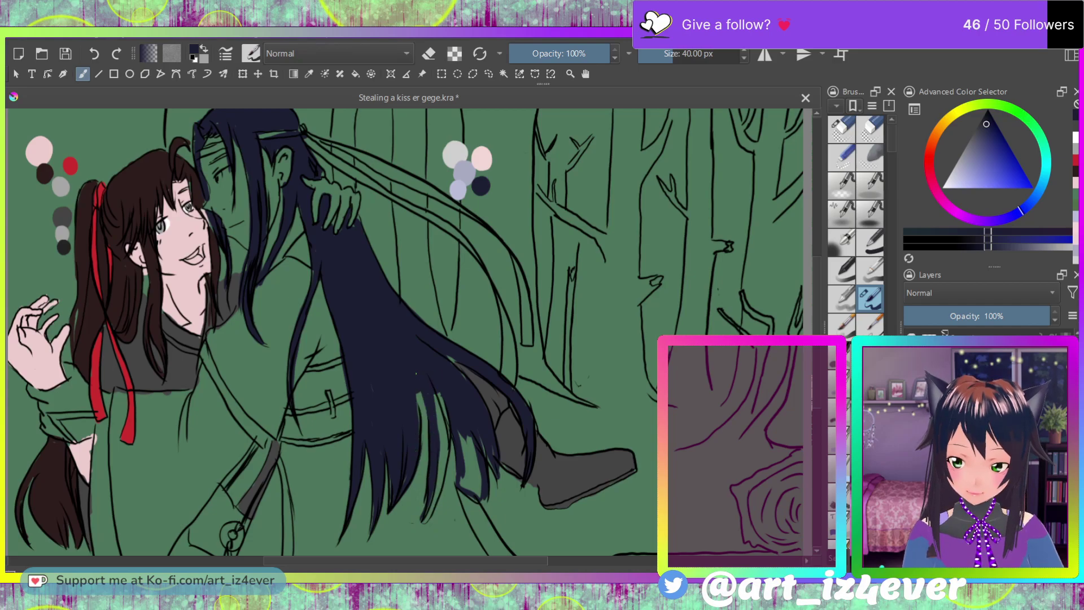
{"action": "left_click_drag", "start_coordinate": [449, 451], "coordinate": [432, 397]}
{"action": "left_click_drag", "start_coordinate": [441, 474], "coordinate": [441, 398]}
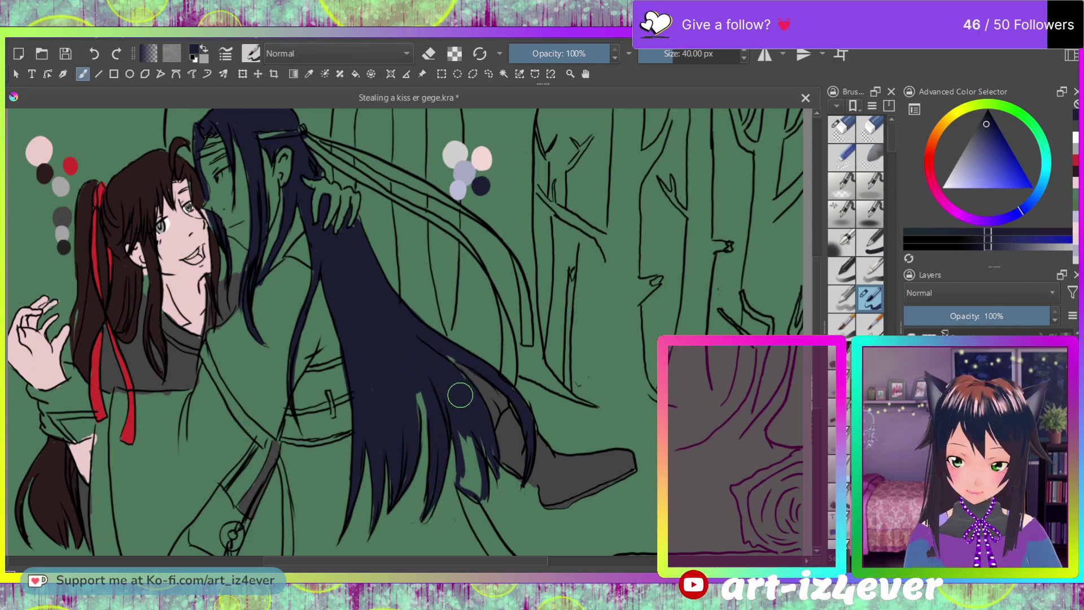
{"action": "left_click_drag", "start_coordinate": [228, 243], "coordinate": [239, 275]}
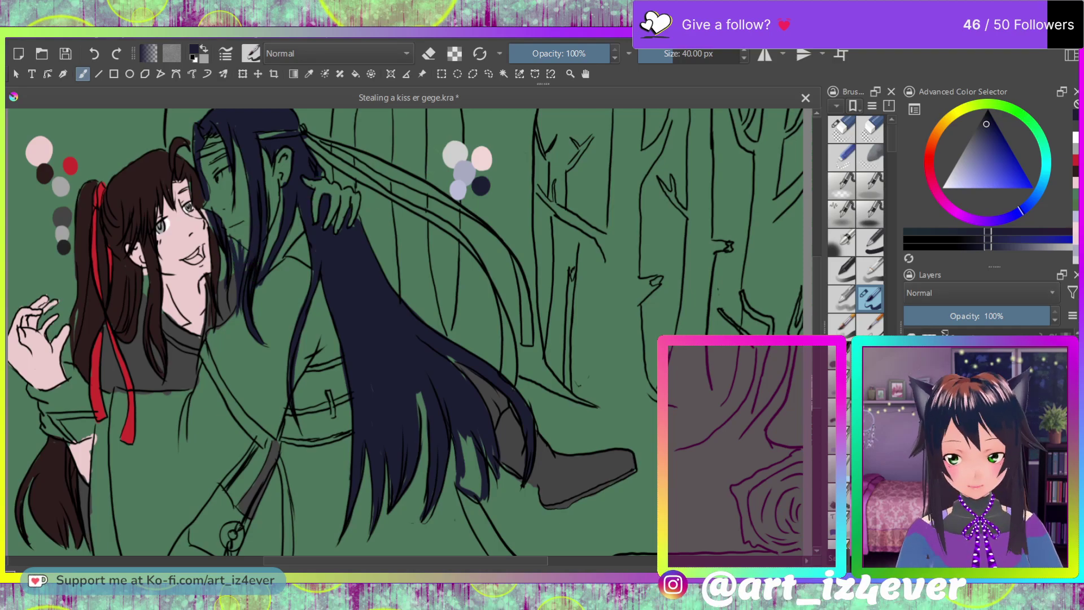
Step: Paint the embracing character's face, ear and neck with the pale pink palette colour, and fill the forearm below the raised hand
{"action": "left_click", "coordinate": [482, 158], "text": "ctrl"}
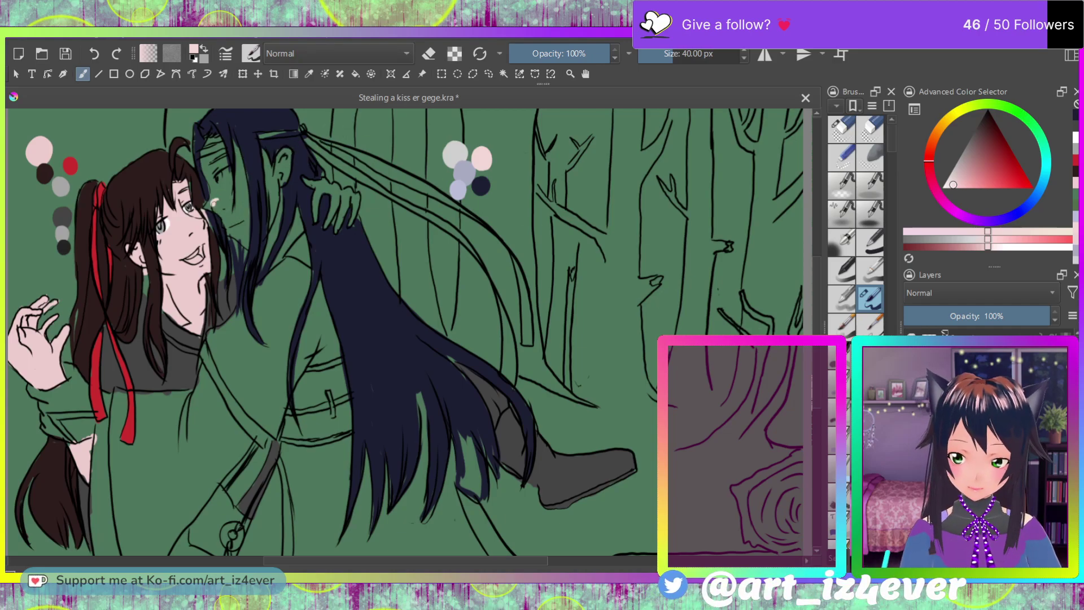
{"action": "mouse_move", "coordinate": [213, 201]}
{"action": "left_mouse_down"}
{"action": "mouse_move", "coordinate": [205, 159]}
{"action": "mouse_move", "coordinate": [220, 141]}
{"action": "mouse_move", "coordinate": [242, 156]}
{"action": "mouse_move", "coordinate": [256, 194]}
{"action": "mouse_move", "coordinate": [277, 190]}
{"action": "mouse_move", "coordinate": [278, 156]}
{"action": "mouse_move", "coordinate": [292, 188]}
{"action": "mouse_move", "coordinate": [270, 236]}
{"action": "mouse_move", "coordinate": [272, 207]}
{"action": "mouse_move", "coordinate": [269, 269]}
{"action": "mouse_move", "coordinate": [265, 241]}
{"action": "mouse_move", "coordinate": [279, 221]}
{"action": "mouse_move", "coordinate": [275, 263]}
{"action": "mouse_move", "coordinate": [297, 210]}
{"action": "left_mouse_up"}
{"action": "mouse_move", "coordinate": [245, 245]}
{"action": "left_mouse_down"}
{"action": "mouse_move", "coordinate": [220, 214]}
{"action": "mouse_move", "coordinate": [247, 214]}
{"action": "left_mouse_up"}
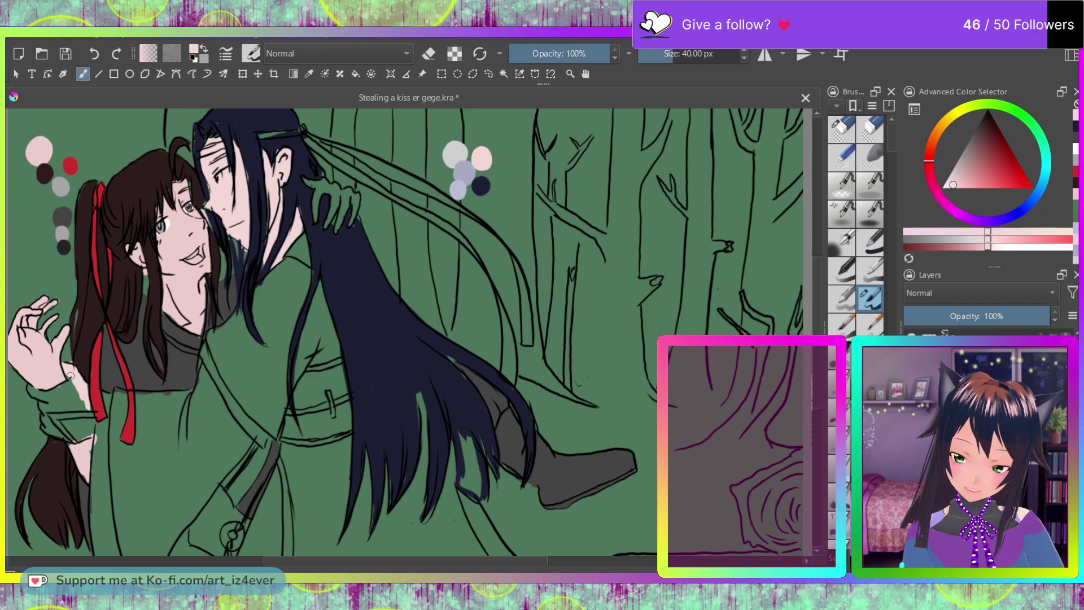
{"action": "left_click_drag", "start_coordinate": [60, 384], "coordinate": [52, 390]}
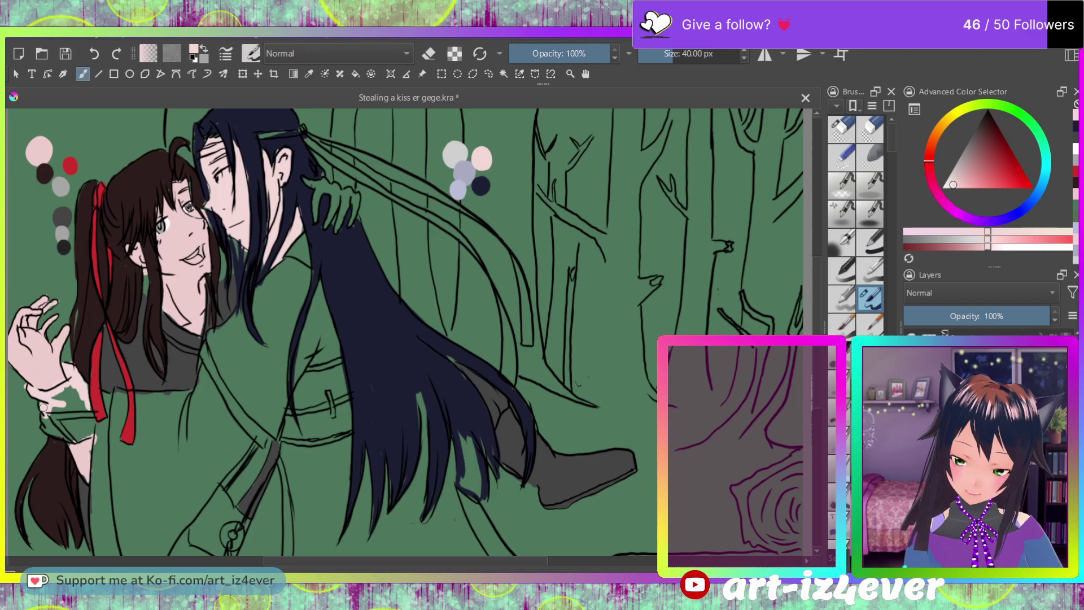
{"action": "mouse_move", "coordinate": [46, 426]}
{"action": "left_mouse_down"}
{"action": "mouse_move", "coordinate": [67, 440]}
{"action": "mouse_move", "coordinate": [79, 436]}
{"action": "mouse_move", "coordinate": [52, 411]}
{"action": "mouse_move", "coordinate": [86, 417]}
{"action": "left_mouse_up"}
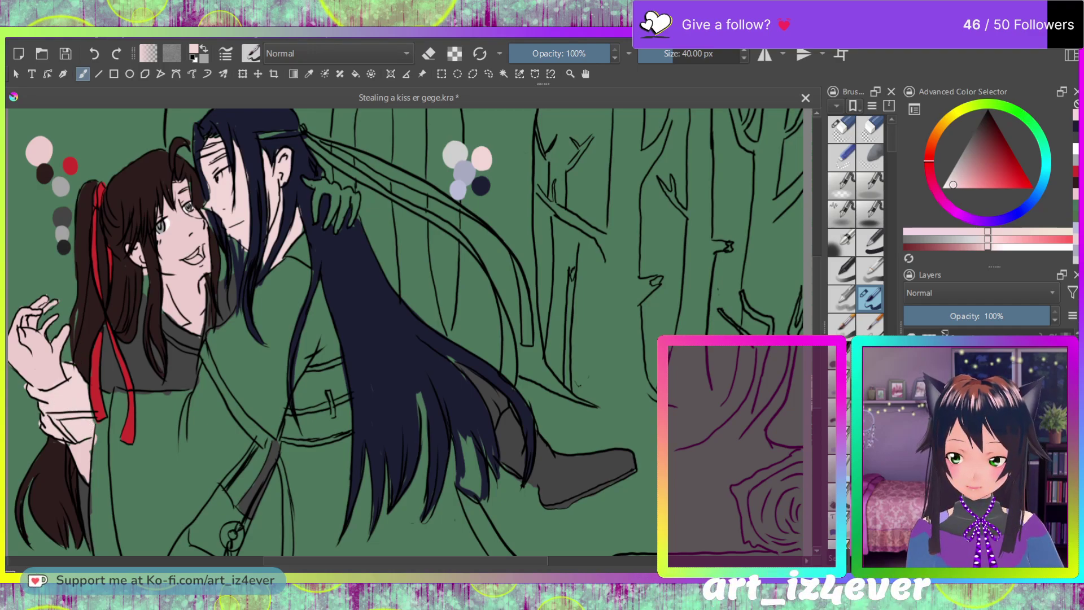
Step: Fill the hand resting on the navy hair with the reclining character's skin colour and erase the spill around it
{"action": "left_click", "coordinate": [174, 308], "text": "ctrl"}
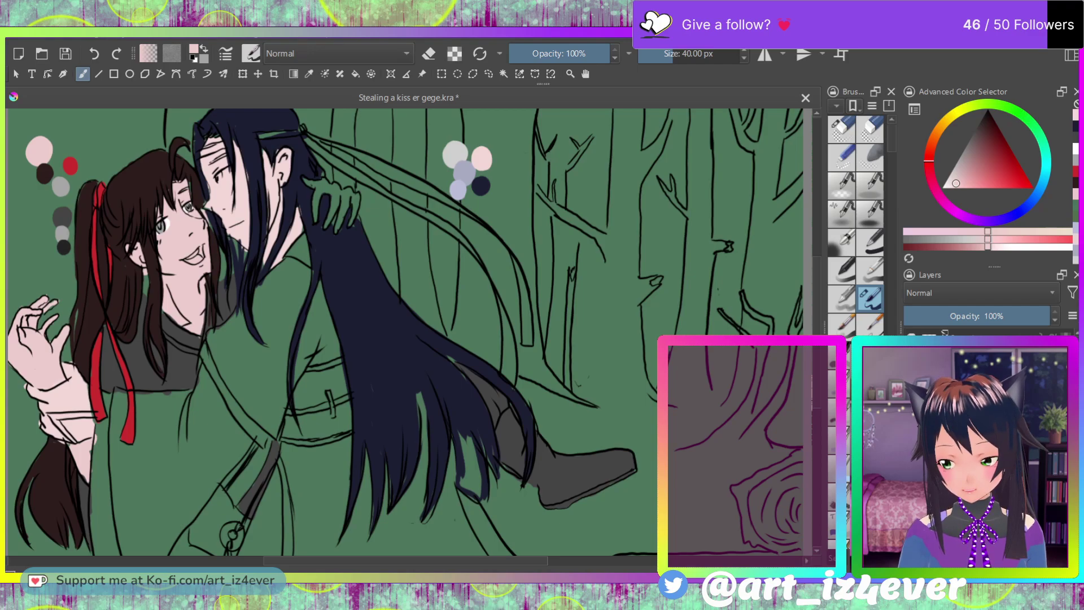
{"action": "left_click_drag", "start_coordinate": [338, 194], "coordinate": [335, 206]}
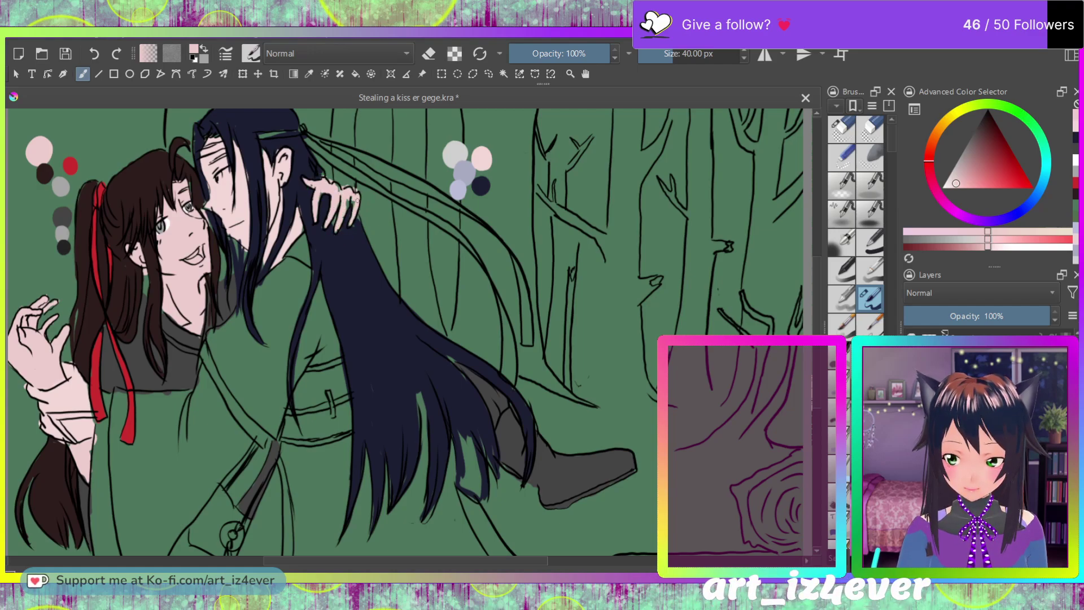
{"action": "key", "text": "e"}
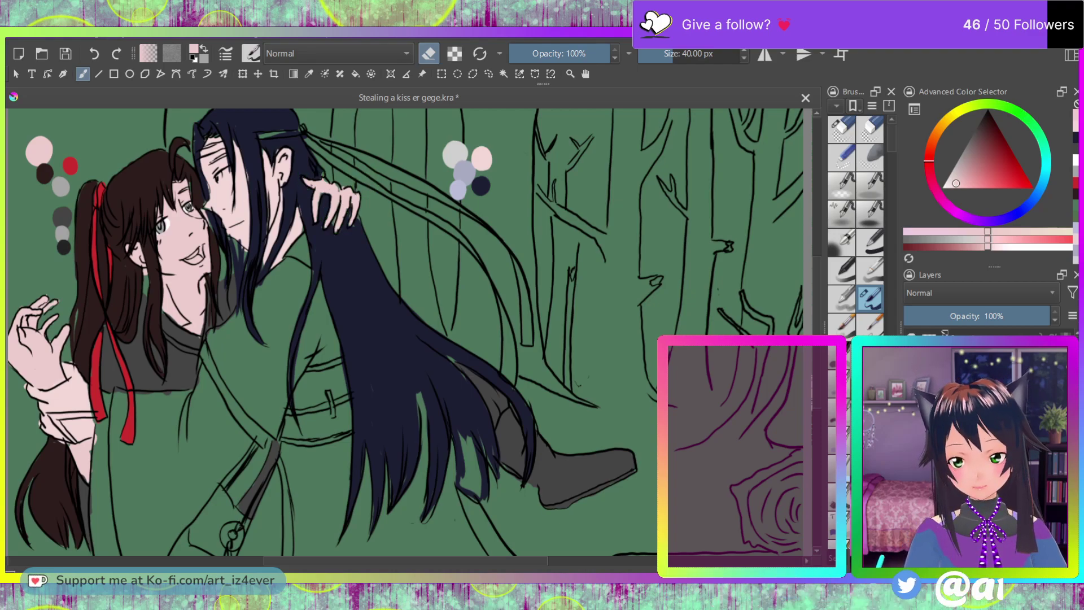
{"action": "left_click", "coordinate": [499, 230]}
Step: Mix a golden orange and paint the embracing character's iris with it
{"action": "left_click", "coordinate": [461, 191], "text": "ctrl"}
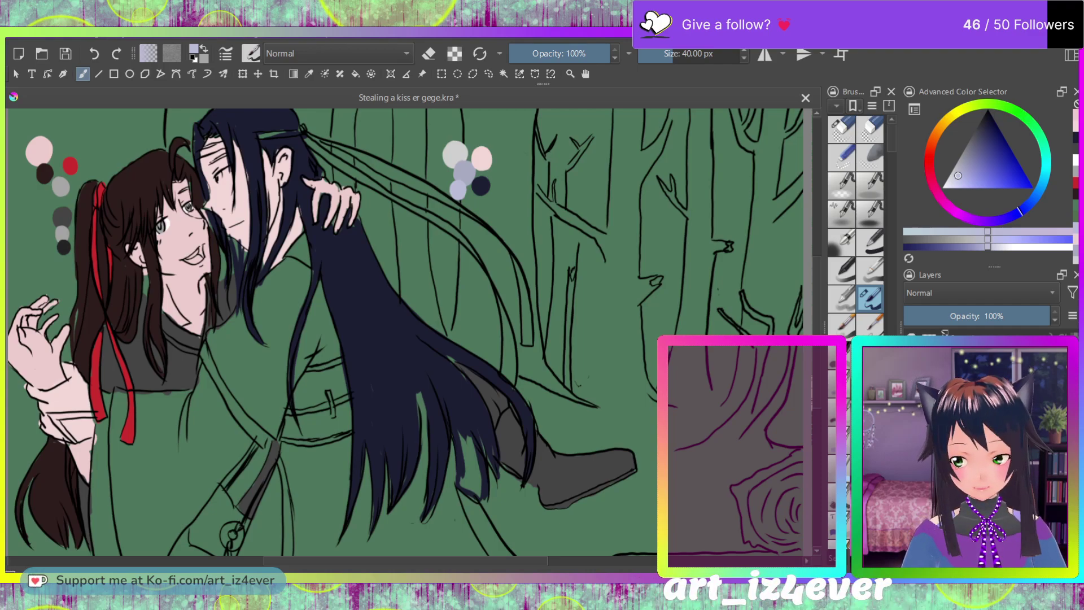
{"action": "left_click", "coordinate": [940, 126]}
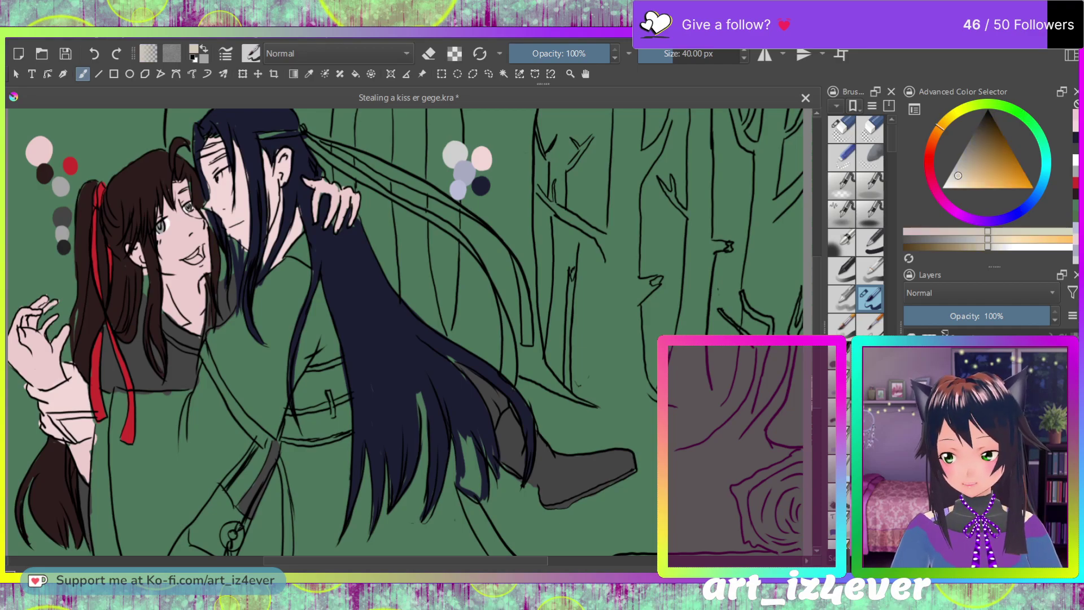
{"action": "mouse_move", "coordinate": [958, 176]}
{"action": "left_mouse_down"}
{"action": "mouse_move", "coordinate": [992, 188]}
{"action": "mouse_move", "coordinate": [995, 177]}
{"action": "left_mouse_up"}
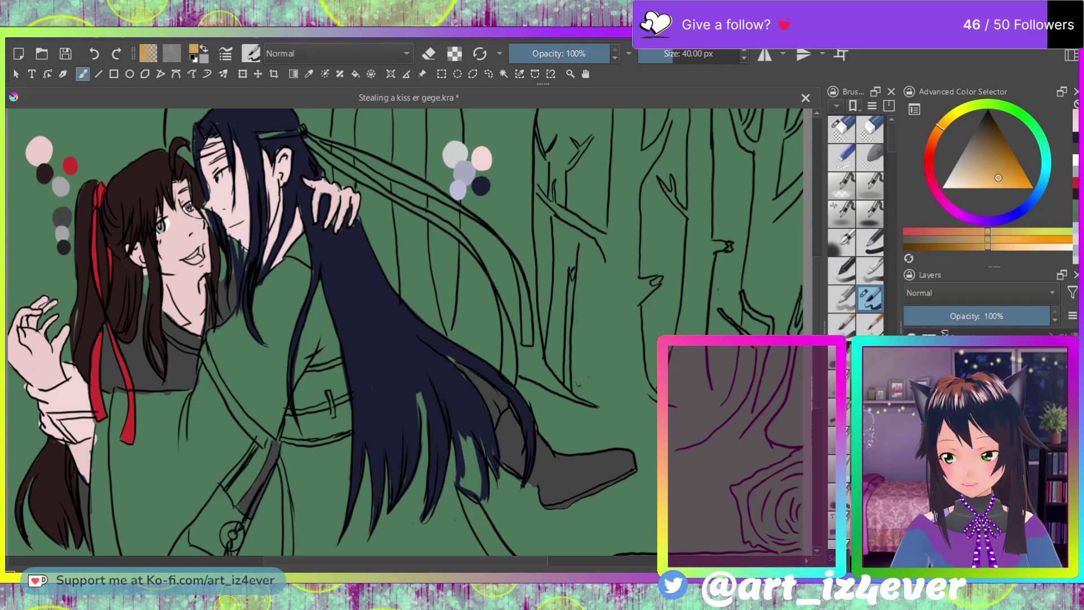
{"action": "left_click_drag", "start_coordinate": [999, 177], "coordinate": [996, 177]}
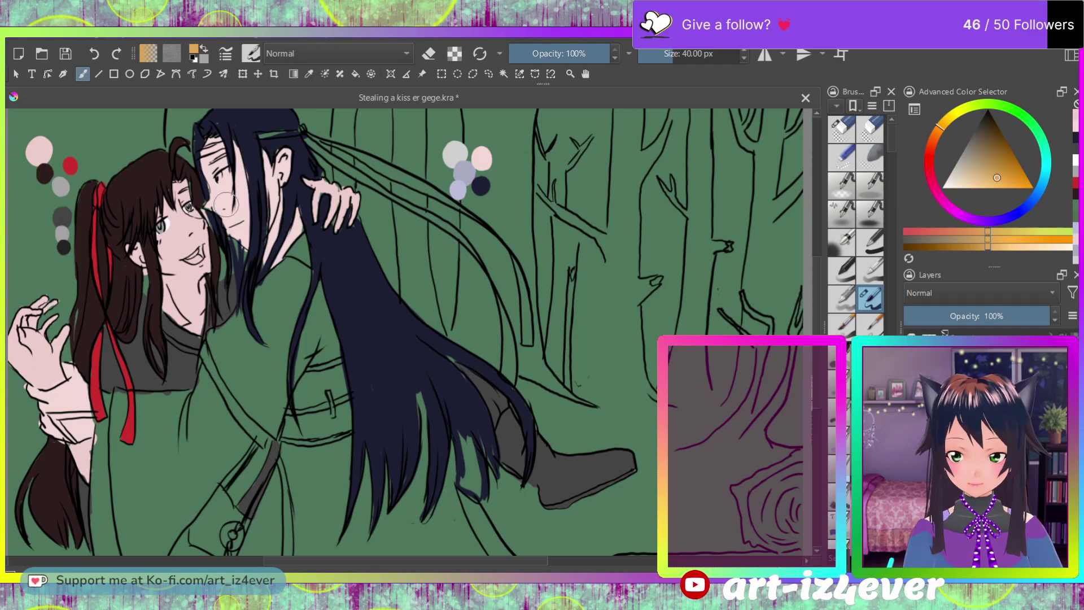
{"action": "scroll", "coordinate": [184, 172], "scroll_direction": "up", "scroll_amount": 5}
{"action": "mouse_move", "coordinate": [338, 210]}
{"action": "left_mouse_down"}
{"action": "mouse_move", "coordinate": [324, 250]}
{"action": "mouse_move", "coordinate": [331, 218]}
{"action": "mouse_move", "coordinate": [323, 226]}
{"action": "mouse_move", "coordinate": [330, 243]}
{"action": "left_mouse_up"}
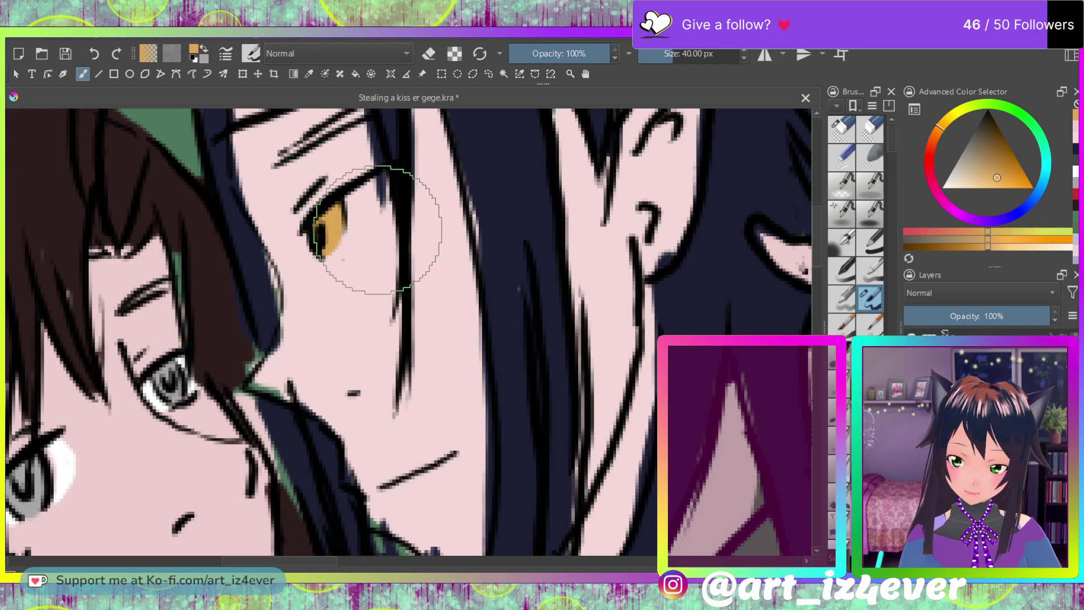
Step: Paint the white of the embracing character's eye and fill the eyebrow with the hair's dark navy
{"action": "left_click", "coordinate": [941, 189]}
{"action": "mouse_move", "coordinate": [334, 252]}
{"action": "left_mouse_down"}
{"action": "mouse_move", "coordinate": [375, 217]}
{"action": "mouse_move", "coordinate": [377, 185]}
{"action": "mouse_move", "coordinate": [355, 224]}
{"action": "mouse_move", "coordinate": [355, 200]}
{"action": "left_mouse_up"}
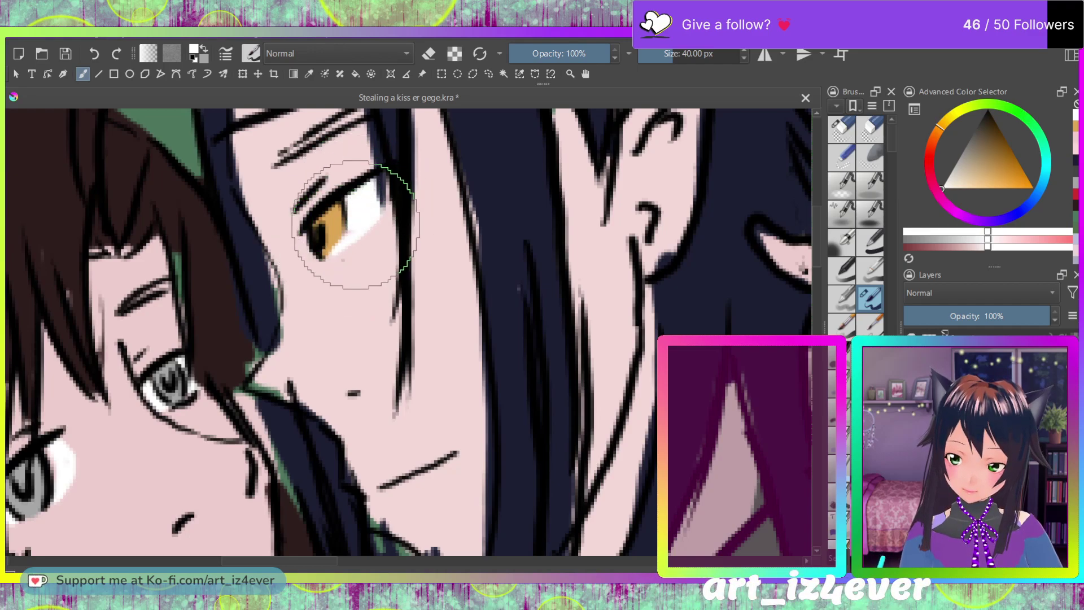
{"action": "left_click", "coordinate": [333, 235], "text": "ctrl"}
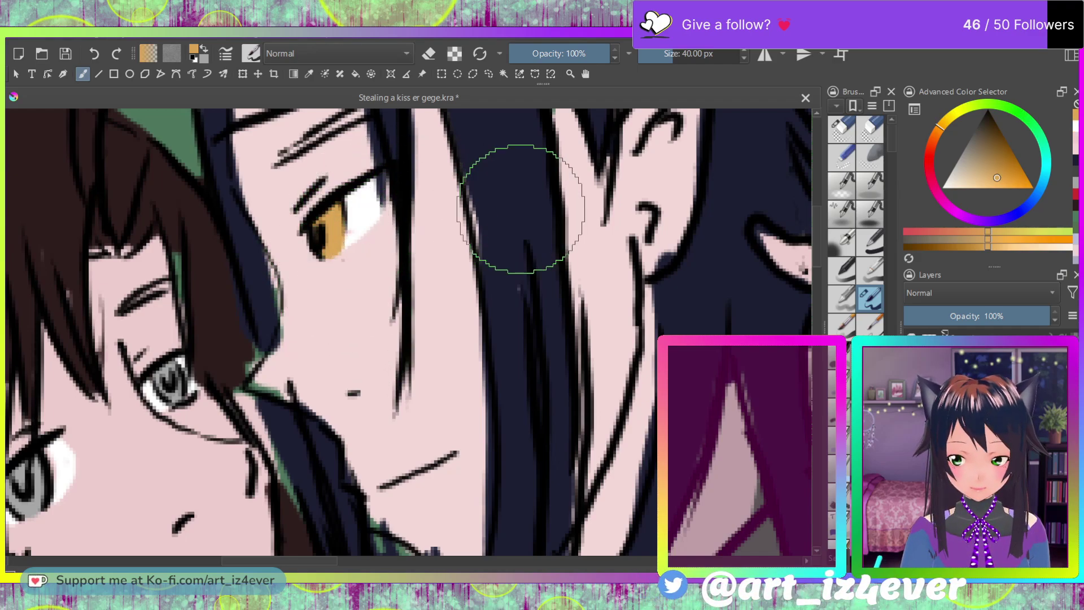
{"action": "left_click", "coordinate": [519, 195], "text": "ctrl"}
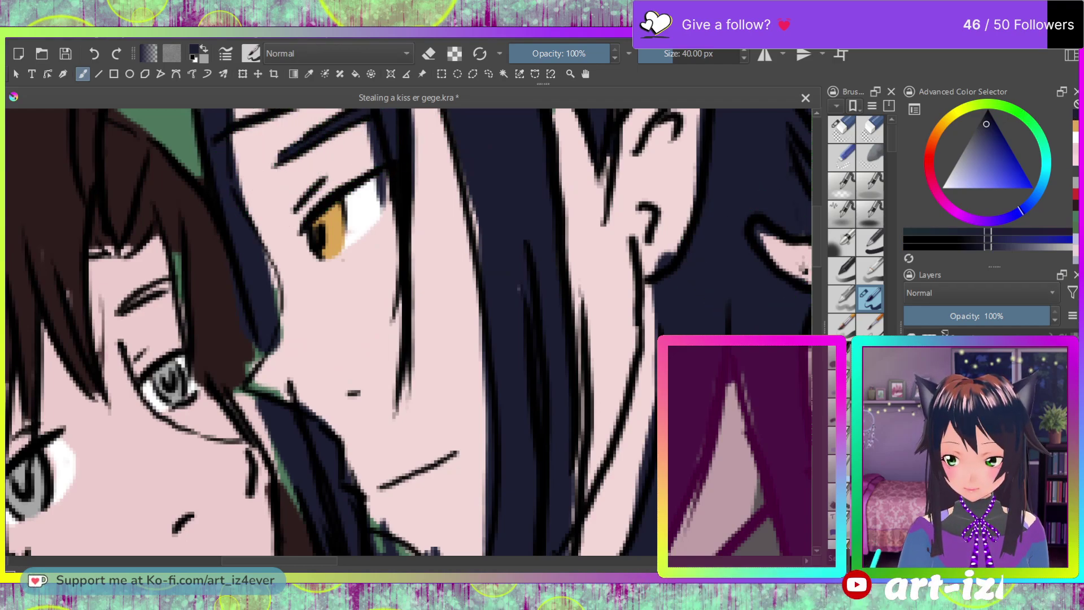
{"action": "key", "text": "2"}
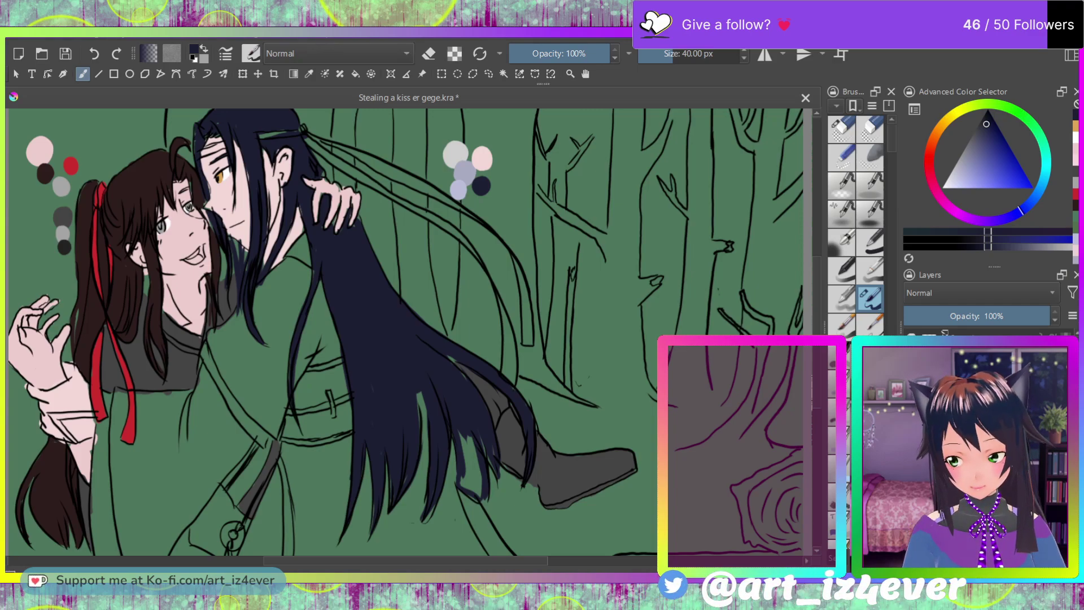
Step: Paint the embracing character's headband and the hanging tails of its two ribbons with the light grey palette colour
{"action": "key", "text": "ctrl"}
{"action": "left_click", "coordinate": [459, 153], "text": "ctrl"}
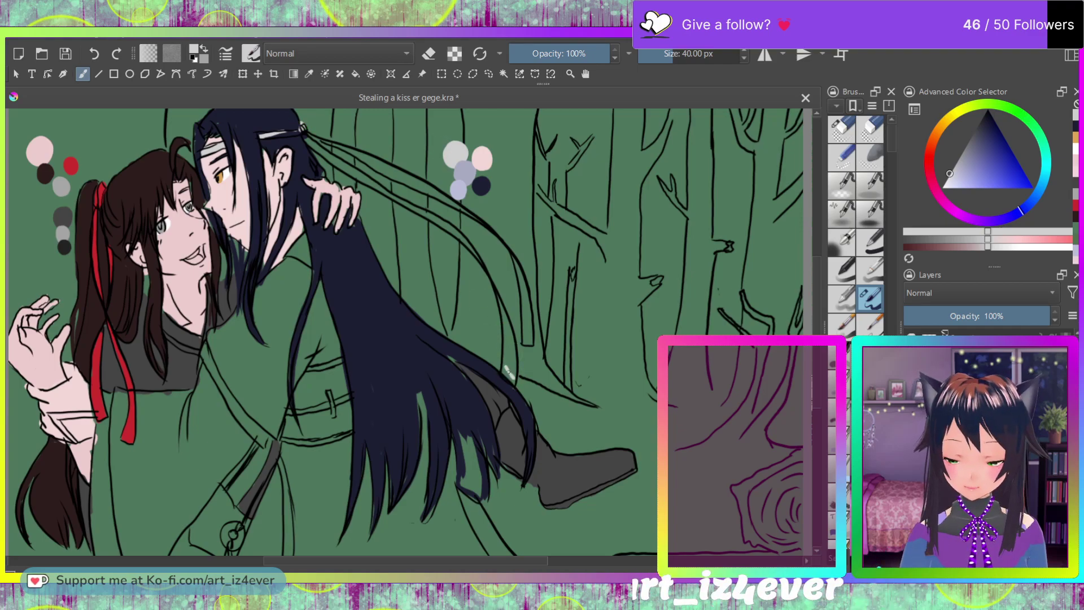
{"action": "mouse_move", "coordinate": [509, 373]}
{"action": "left_mouse_down"}
{"action": "mouse_move", "coordinate": [506, 333]}
{"action": "mouse_move", "coordinate": [502, 377]}
{"action": "left_mouse_up"}
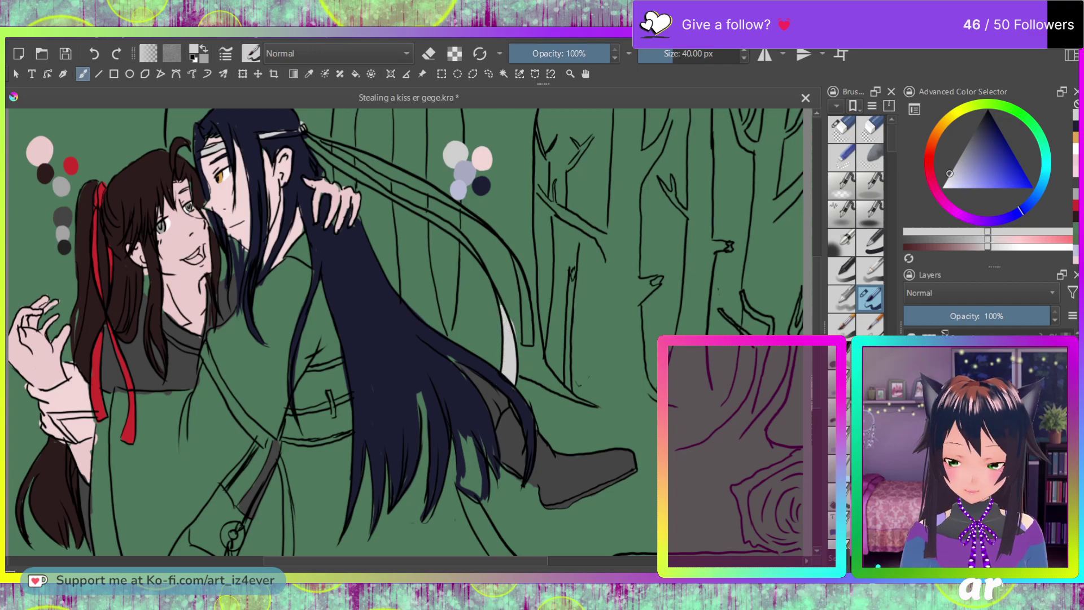
{"action": "key", "text": "e"}
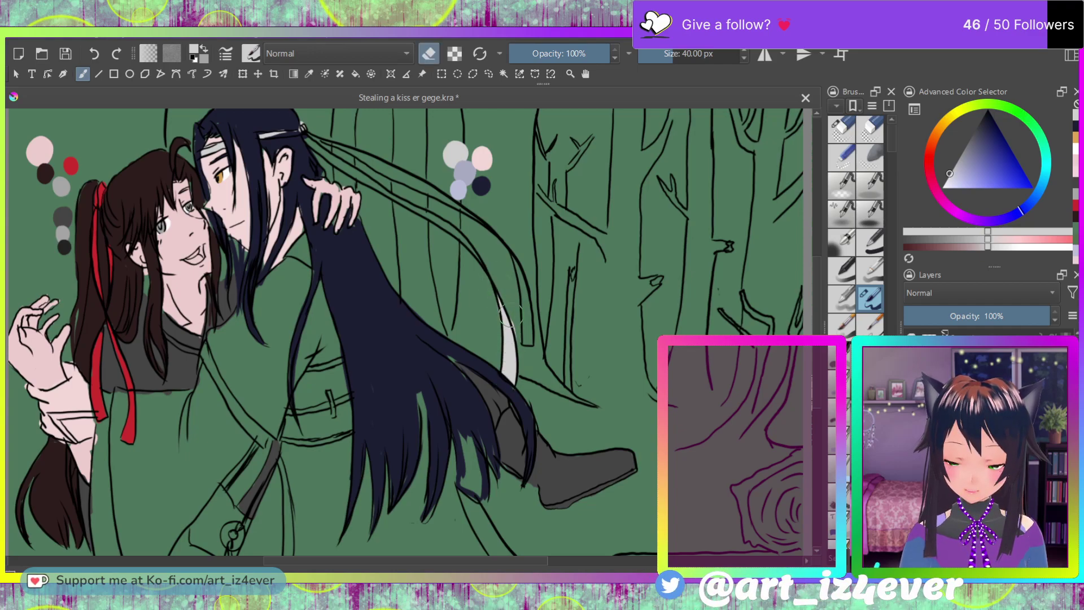
{"action": "key", "text": "e"}
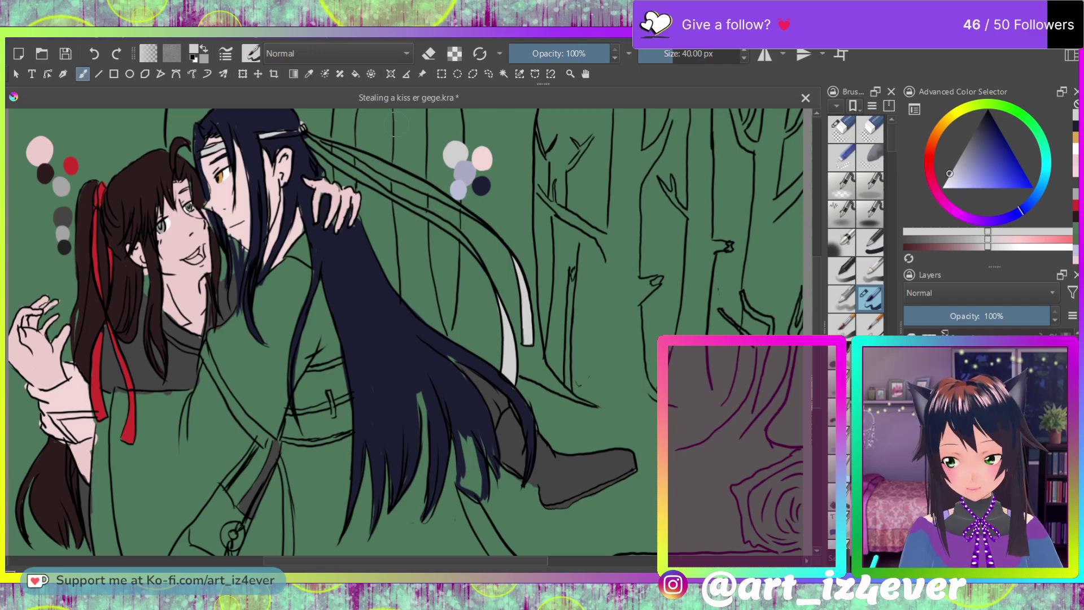
Step: Fill the upper lengths of both headband ribbons with light grey up to the knot, cleaning the edges with the eraser
{"action": "mouse_move", "coordinate": [443, 199]}
{"action": "left_mouse_down"}
{"action": "mouse_move", "coordinate": [459, 207]}
{"action": "mouse_move", "coordinate": [393, 171]}
{"action": "left_mouse_up"}
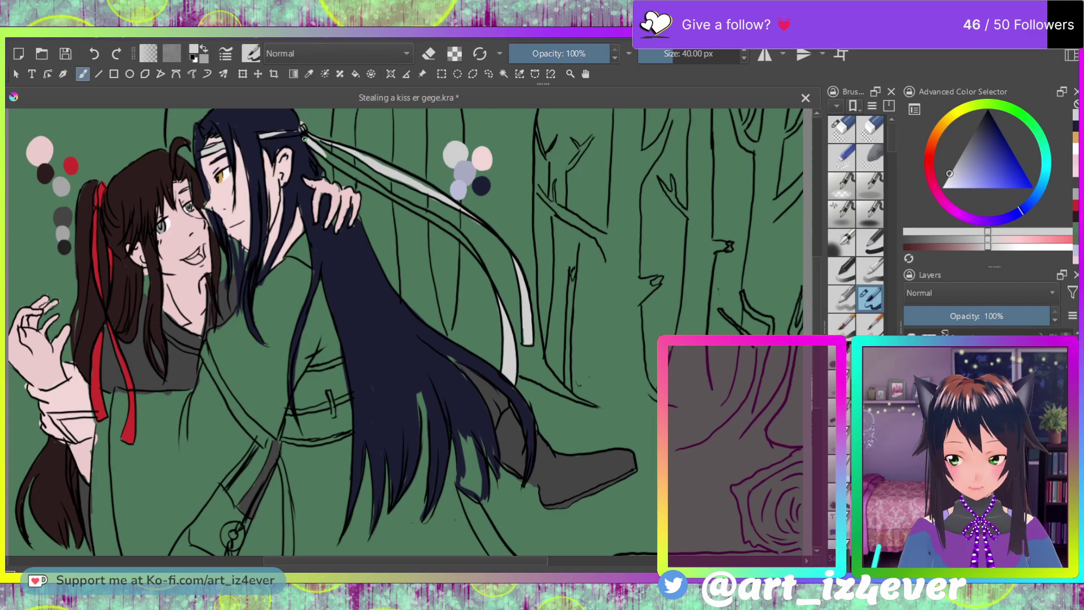
{"action": "left_click_drag", "start_coordinate": [337, 158], "coordinate": [333, 159]}
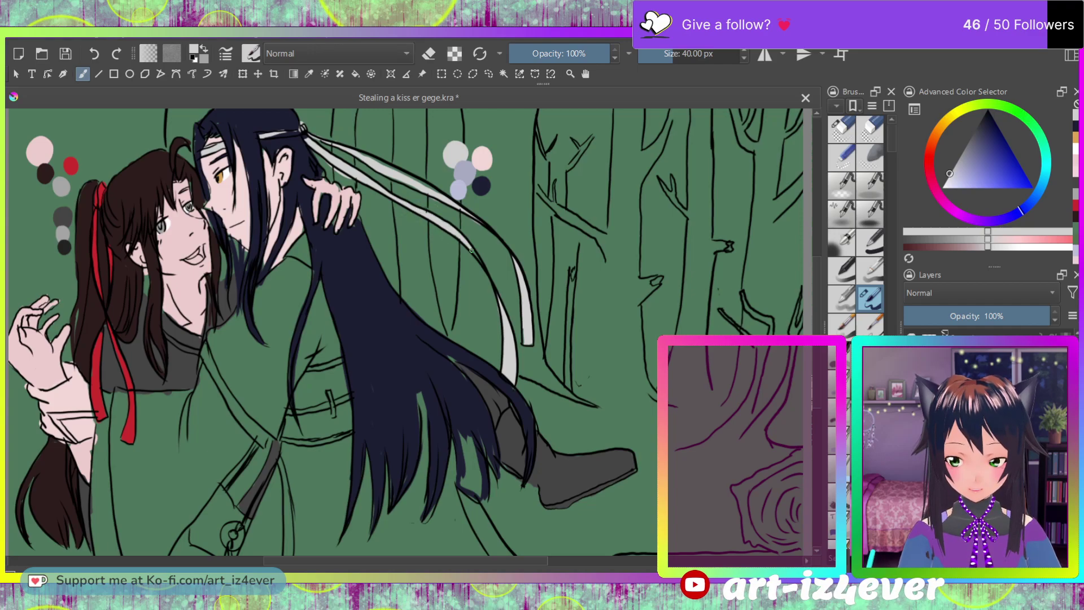
{"action": "key", "text": "e"}
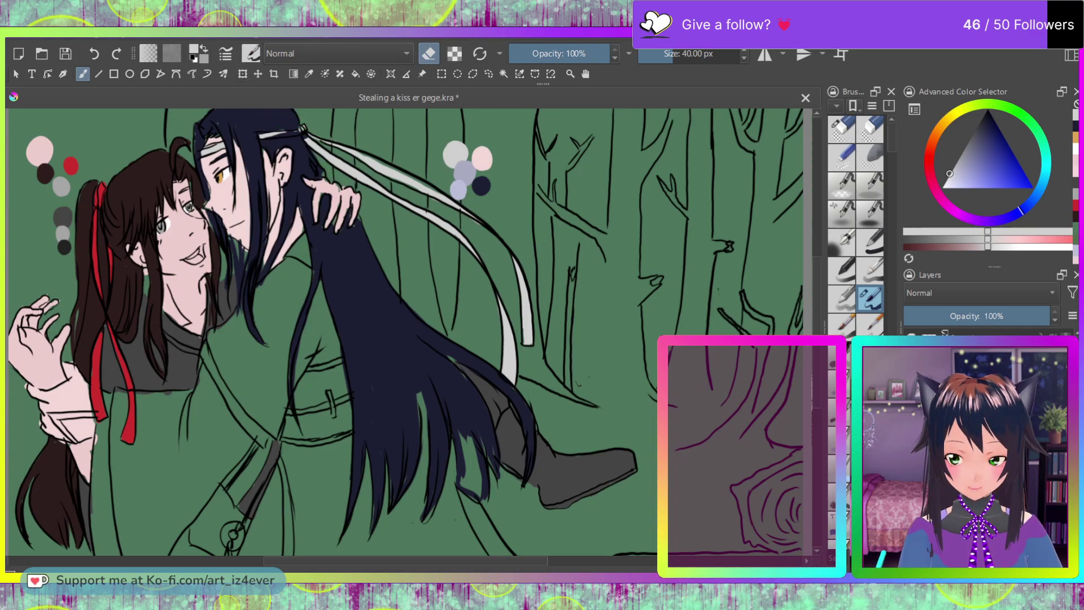
{"action": "key", "text": "e"}
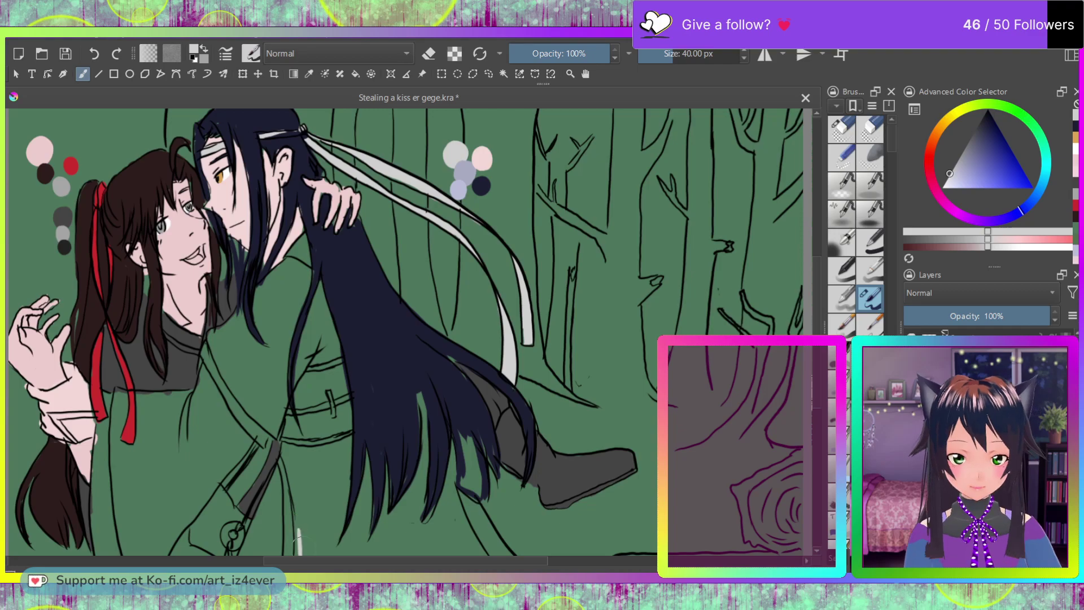
Step: Fill the skirt of the embracing character's robe below the belt with light grey, including the gaps between the hair tips
{"action": "mouse_move", "coordinate": [299, 553]}
{"action": "left_mouse_down"}
{"action": "mouse_move", "coordinate": [293, 521]}
{"action": "mouse_move", "coordinate": [355, 534]}
{"action": "mouse_move", "coordinate": [432, 525]}
{"action": "mouse_move", "coordinate": [452, 549]}
{"action": "mouse_move", "coordinate": [508, 552]}
{"action": "left_mouse_up"}
{"action": "left_click_drag", "start_coordinate": [454, 497], "coordinate": [411, 419]}
{"action": "mouse_move", "coordinate": [420, 462]}
{"action": "left_mouse_down"}
{"action": "mouse_move", "coordinate": [385, 457]}
{"action": "mouse_move", "coordinate": [371, 511]}
{"action": "mouse_move", "coordinate": [359, 517]}
{"action": "mouse_move", "coordinate": [318, 441]}
{"action": "mouse_move", "coordinate": [312, 522]}
{"action": "mouse_move", "coordinate": [285, 440]}
{"action": "left_mouse_up"}
{"action": "left_click_drag", "start_coordinate": [294, 543], "coordinate": [287, 529]}
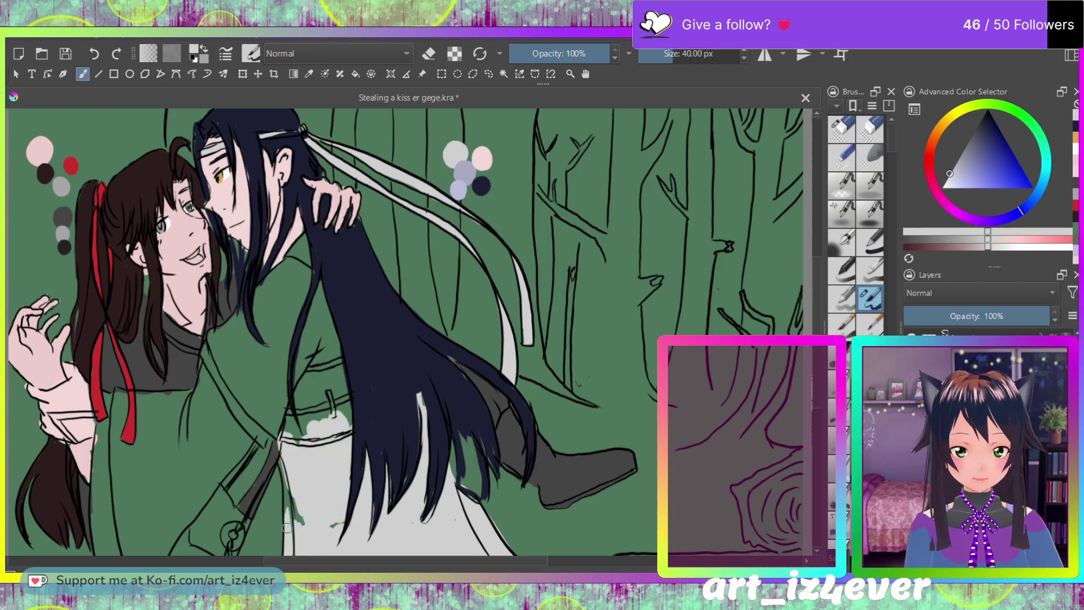
{"action": "mouse_move", "coordinate": [282, 477]}
{"action": "left_mouse_down"}
{"action": "mouse_move", "coordinate": [291, 506]}
{"action": "mouse_move", "coordinate": [334, 548]}
{"action": "left_mouse_up"}
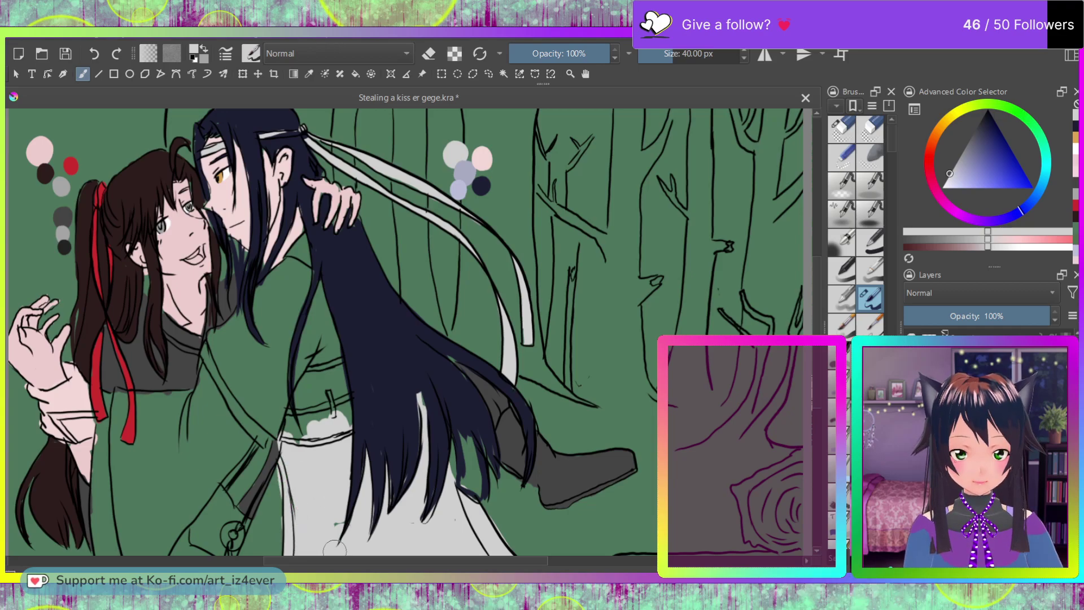
Step: Fill the belt, back, shoulder and chest of the embracing character's robe with light grey
{"action": "mouse_move", "coordinate": [295, 446]}
{"action": "left_mouse_down"}
{"action": "mouse_move", "coordinate": [289, 423]}
{"action": "mouse_move", "coordinate": [292, 452]}
{"action": "mouse_move", "coordinate": [305, 393]}
{"action": "mouse_move", "coordinate": [332, 351]}
{"action": "mouse_move", "coordinate": [302, 240]}
{"action": "mouse_move", "coordinate": [277, 290]}
{"action": "mouse_move", "coordinate": [214, 335]}
{"action": "left_mouse_up"}
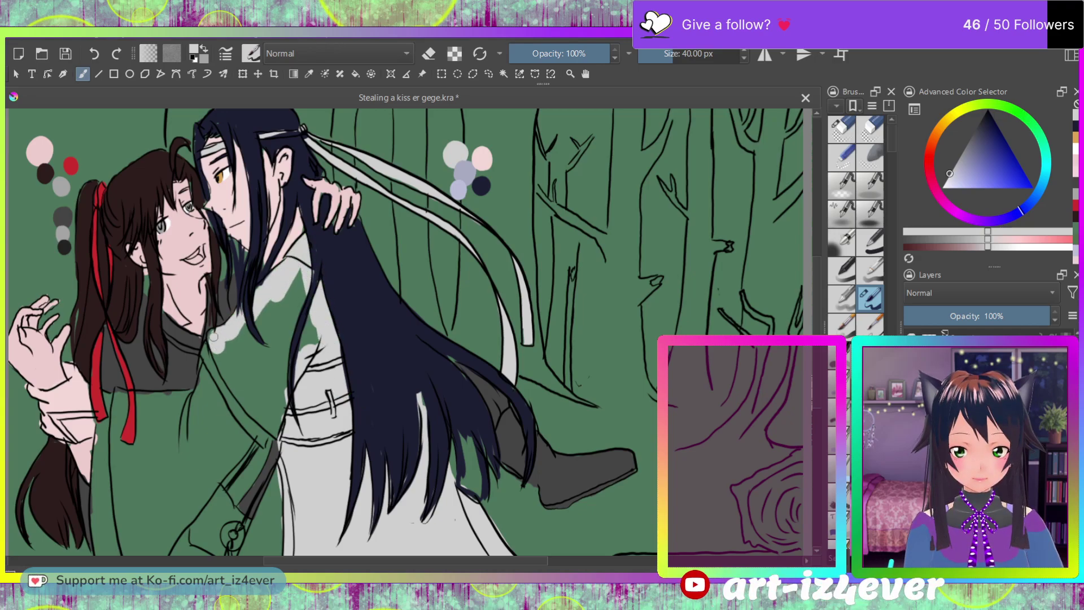
{"action": "mouse_move", "coordinate": [224, 386]}
{"action": "left_mouse_down"}
{"action": "mouse_move", "coordinate": [249, 433]}
{"action": "mouse_move", "coordinate": [205, 353]}
{"action": "mouse_move", "coordinate": [210, 363]}
{"action": "mouse_move", "coordinate": [209, 339]}
{"action": "left_mouse_up"}
{"action": "mouse_move", "coordinate": [248, 423]}
{"action": "left_mouse_down"}
{"action": "mouse_move", "coordinate": [235, 339]}
{"action": "mouse_move", "coordinate": [256, 298]}
{"action": "mouse_move", "coordinate": [288, 316]}
{"action": "mouse_move", "coordinate": [304, 312]}
{"action": "mouse_move", "coordinate": [295, 354]}
{"action": "left_mouse_up"}
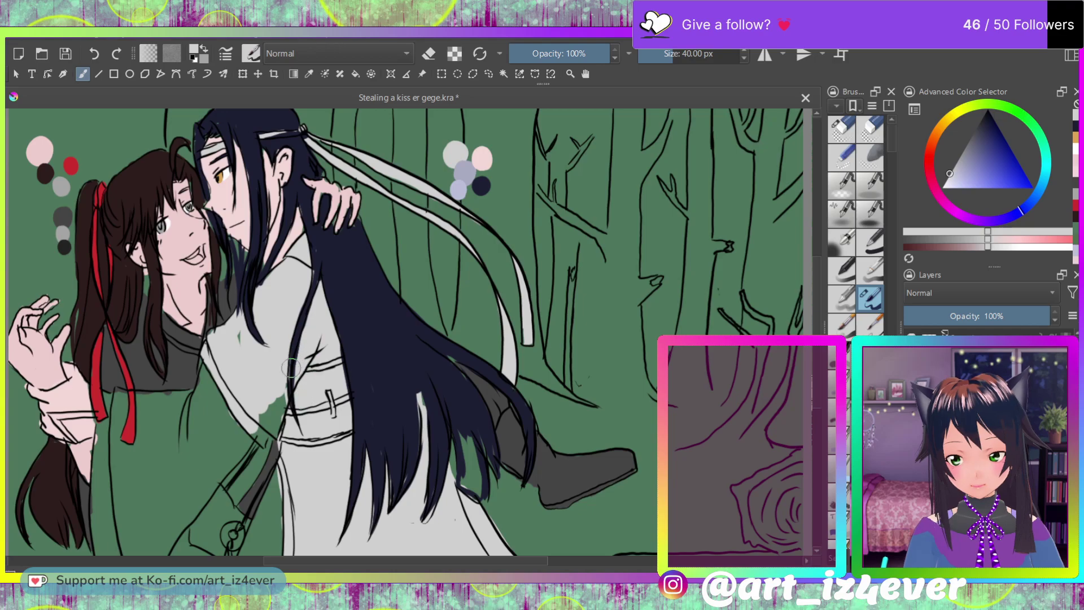
{"action": "mouse_move", "coordinate": [275, 423]}
{"action": "left_mouse_down"}
{"action": "mouse_move", "coordinate": [242, 423]}
{"action": "mouse_move", "coordinate": [247, 404]}
{"action": "mouse_move", "coordinate": [268, 431]}
{"action": "left_mouse_up"}
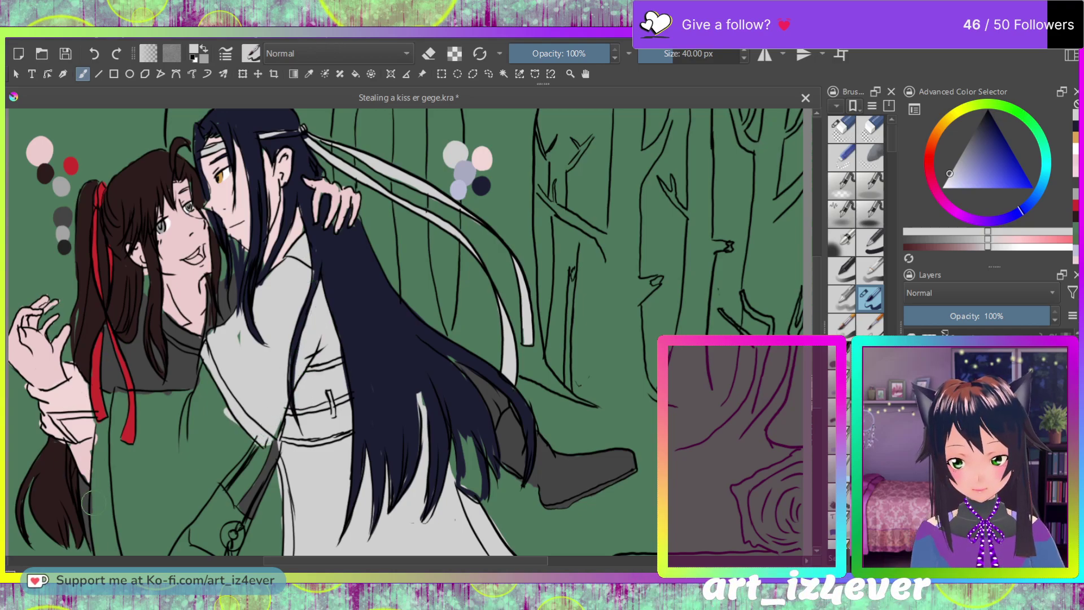
Step: Fill the wide hanging sleeve beneath the reclining character's chest and the cuff around the forearm with light grey
{"action": "mouse_move", "coordinate": [97, 469]}
{"action": "left_mouse_down"}
{"action": "mouse_move", "coordinate": [101, 542]}
{"action": "mouse_move", "coordinate": [97, 458]}
{"action": "mouse_move", "coordinate": [110, 536]}
{"action": "mouse_move", "coordinate": [120, 398]}
{"action": "mouse_move", "coordinate": [109, 400]}
{"action": "left_mouse_up"}
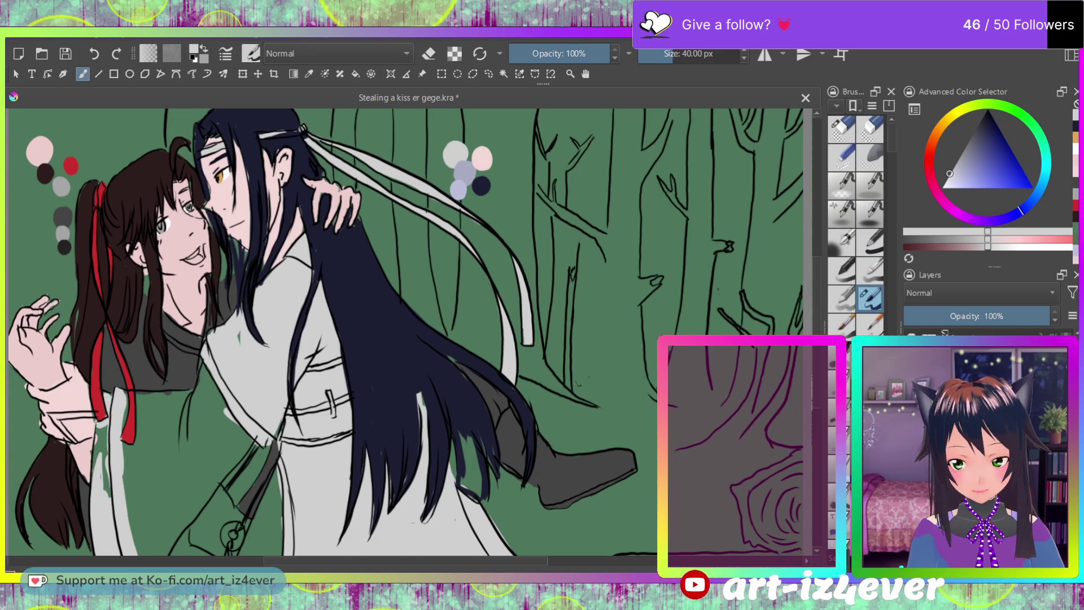
{"action": "mouse_move", "coordinate": [99, 505]}
{"action": "left_mouse_down"}
{"action": "mouse_move", "coordinate": [101, 443]}
{"action": "mouse_move", "coordinate": [113, 527]}
{"action": "mouse_move", "coordinate": [104, 429]}
{"action": "left_mouse_up"}
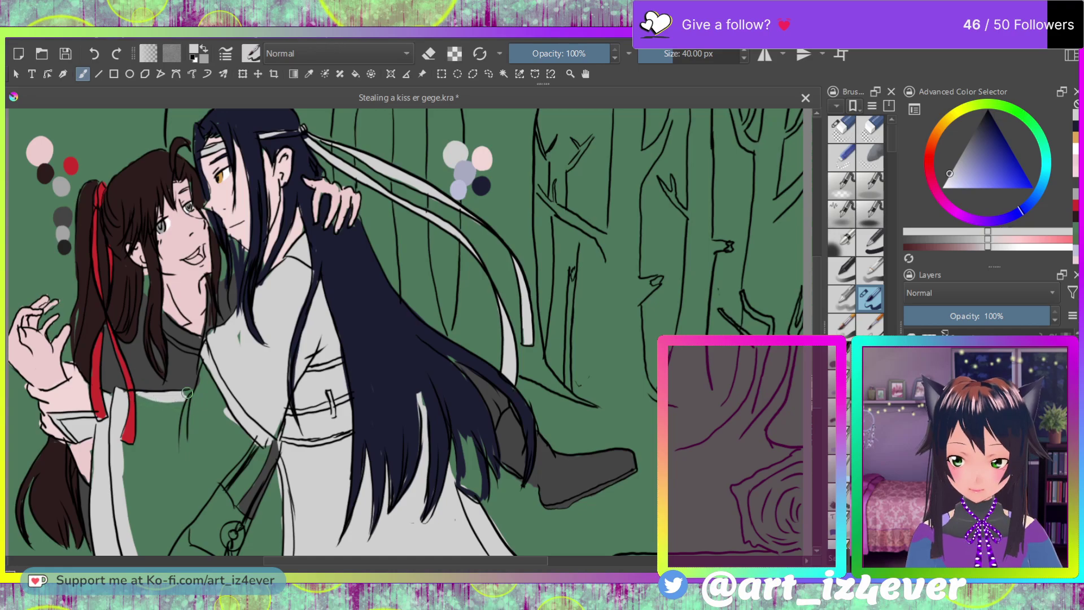
{"action": "mouse_move", "coordinate": [167, 394]}
{"action": "left_mouse_down"}
{"action": "mouse_move", "coordinate": [206, 388]}
{"action": "mouse_move", "coordinate": [201, 375]}
{"action": "mouse_move", "coordinate": [229, 446]}
{"action": "mouse_move", "coordinate": [249, 445]}
{"action": "left_mouse_up"}
{"action": "mouse_move", "coordinate": [172, 504]}
{"action": "left_mouse_down"}
{"action": "mouse_move", "coordinate": [190, 497]}
{"action": "mouse_move", "coordinate": [179, 528]}
{"action": "mouse_move", "coordinate": [226, 480]}
{"action": "mouse_move", "coordinate": [220, 491]}
{"action": "mouse_move", "coordinate": [255, 435]}
{"action": "mouse_move", "coordinate": [211, 464]}
{"action": "mouse_move", "coordinate": [220, 452]}
{"action": "mouse_move", "coordinate": [198, 417]}
{"action": "mouse_move", "coordinate": [207, 402]}
{"action": "mouse_move", "coordinate": [167, 434]}
{"action": "mouse_move", "coordinate": [144, 404]}
{"action": "mouse_move", "coordinate": [136, 480]}
{"action": "mouse_move", "coordinate": [131, 453]}
{"action": "mouse_move", "coordinate": [134, 534]}
{"action": "mouse_move", "coordinate": [161, 451]}
{"action": "mouse_move", "coordinate": [169, 495]}
{"action": "mouse_move", "coordinate": [191, 435]}
{"action": "left_mouse_up"}
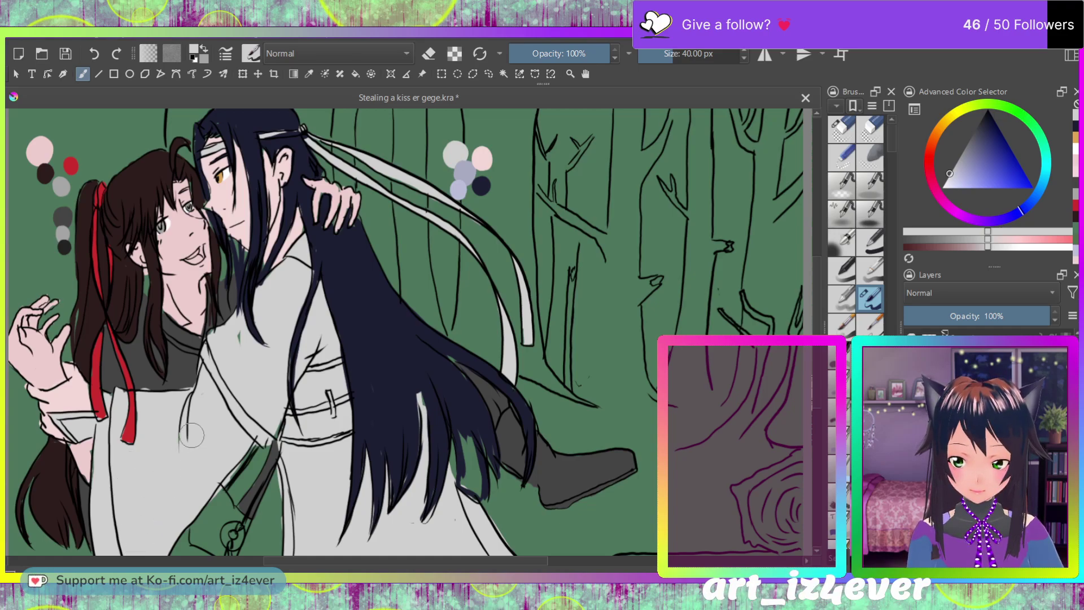
Step: Touch up the remaining gaps in the robe's chest and hair-tip area, and fill the skirt edge beside the hanging sash with light grey
{"action": "left_click_drag", "start_coordinate": [243, 344], "coordinate": [237, 328]}
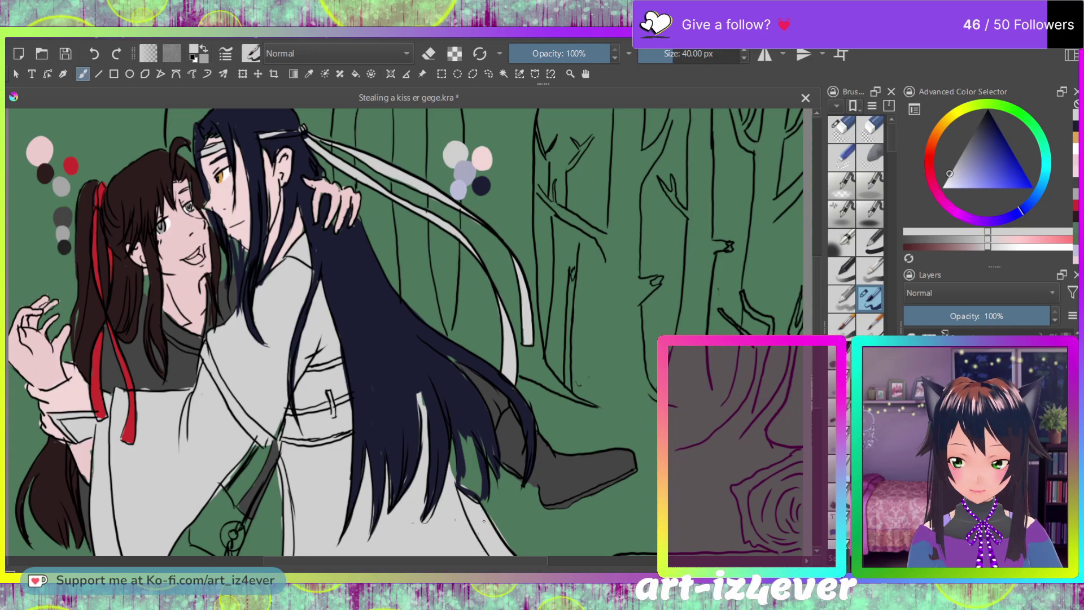
{"action": "left_click_drag", "start_coordinate": [436, 424], "coordinate": [457, 479]}
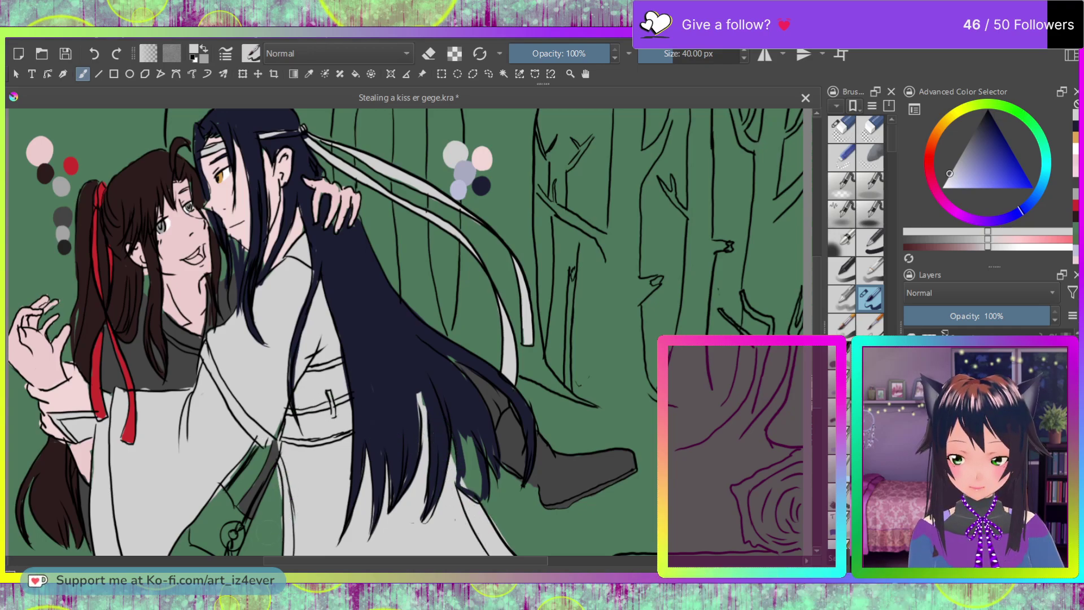
{"action": "mouse_move", "coordinate": [279, 490]}
{"action": "left_mouse_down"}
{"action": "mouse_move", "coordinate": [275, 558]}
{"action": "mouse_move", "coordinate": [265, 524]}
{"action": "mouse_move", "coordinate": [255, 539]}
{"action": "mouse_move", "coordinate": [276, 476]}
{"action": "left_mouse_up"}
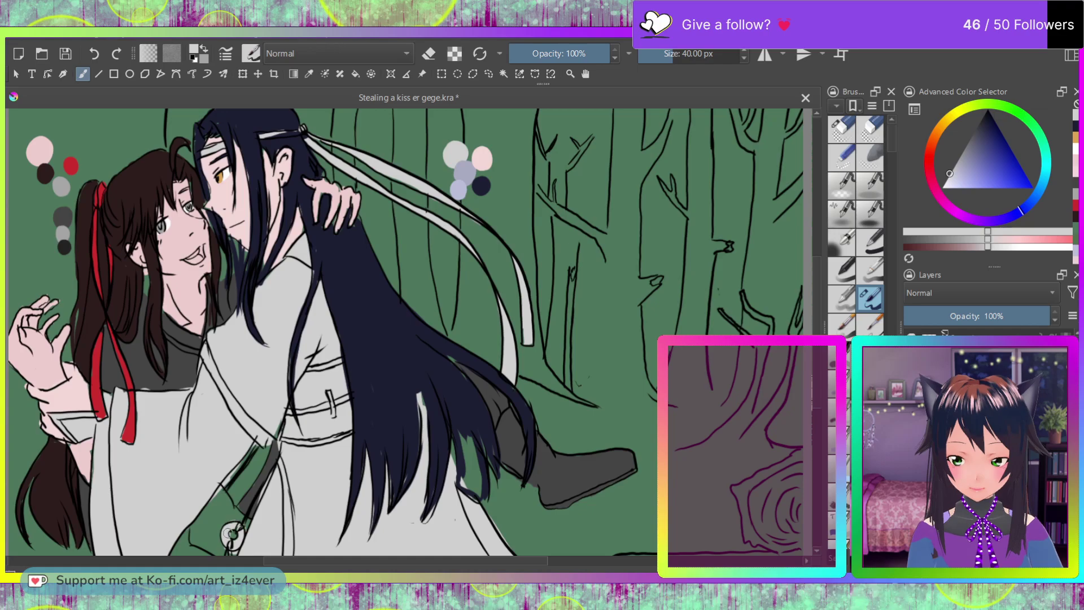
{"action": "key", "text": "e"}
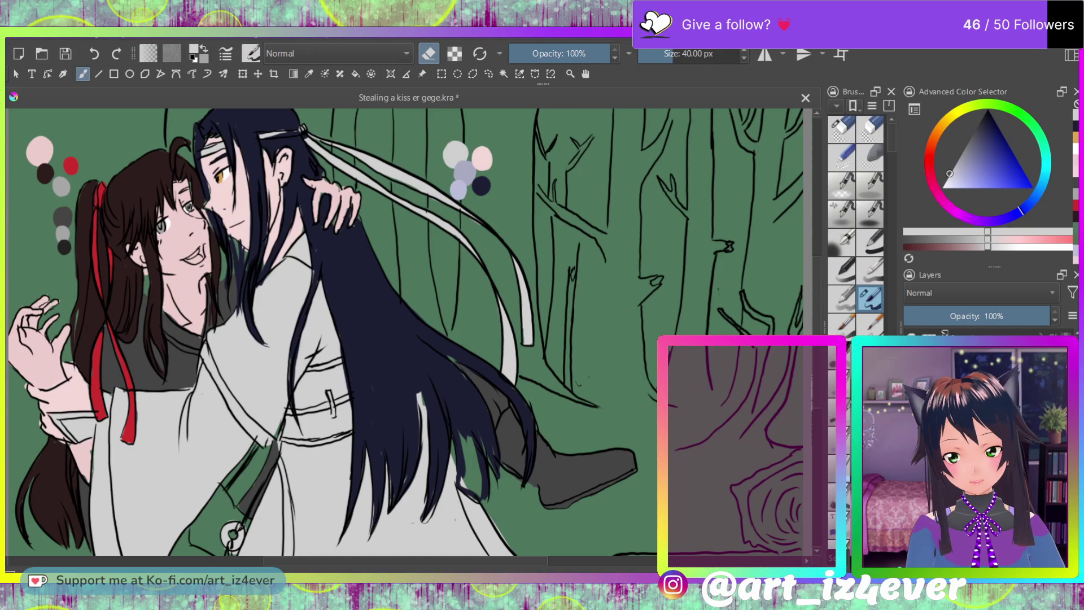
{"action": "left_click", "coordinate": [172, 261], "text": "ctrl"}
{"action": "key", "text": "e"}
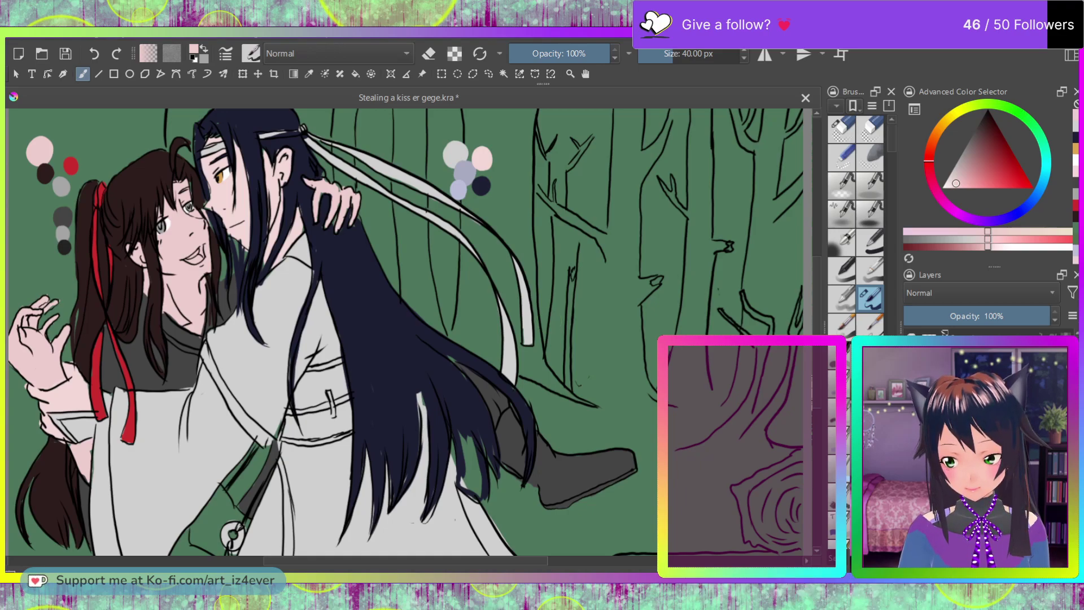
{"action": "key", "text": "e"}
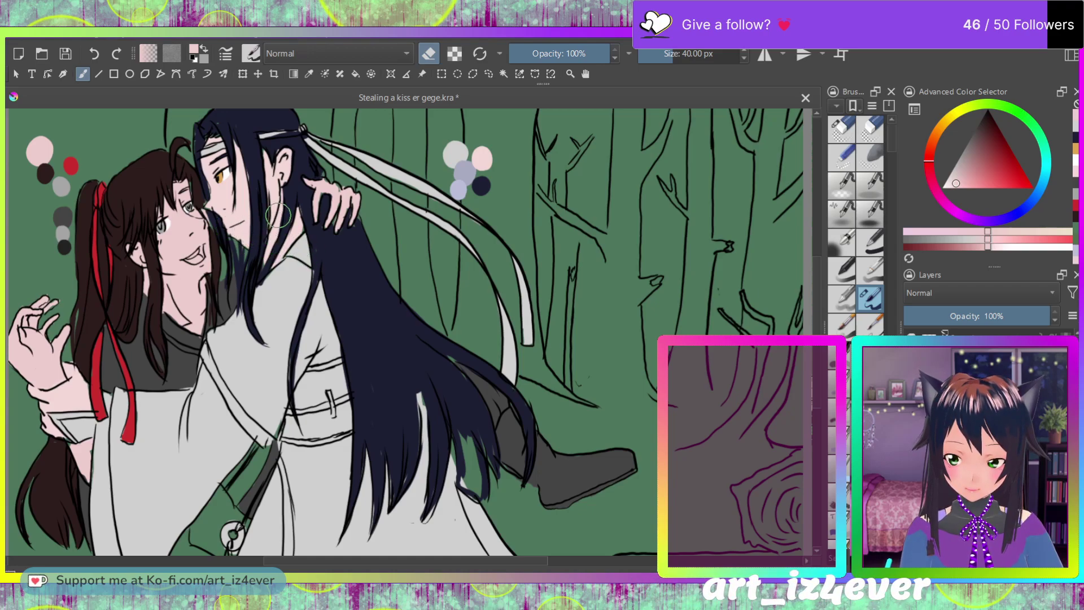
{"action": "key", "text": "e"}
Step: Draw two small black marks on the embracing character's cheek, just beneath the golden eye
{"action": "key", "text": "d"}
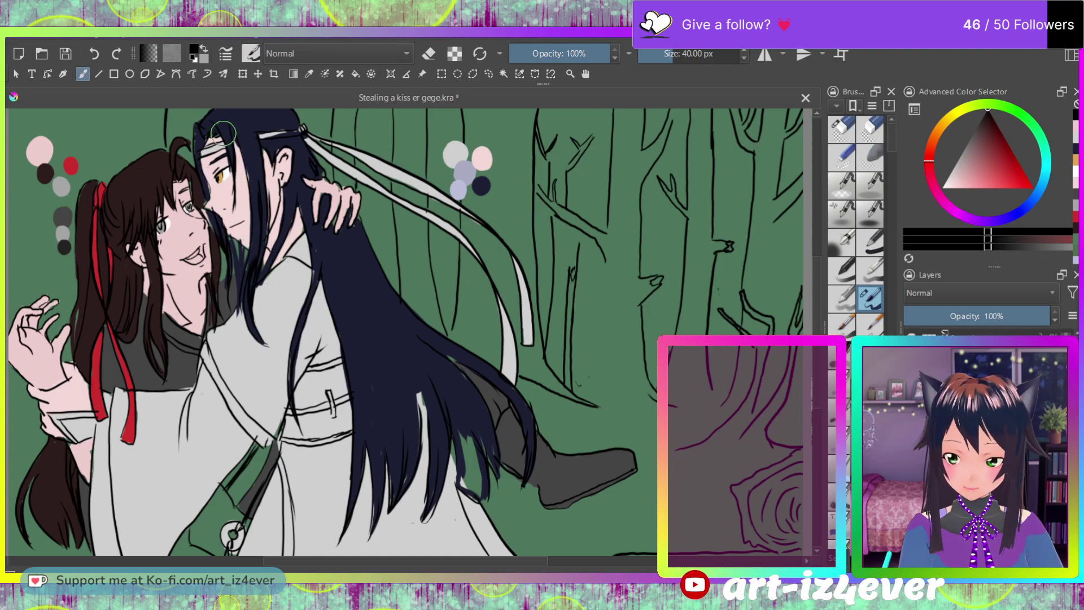
{"action": "key", "text": "e"}
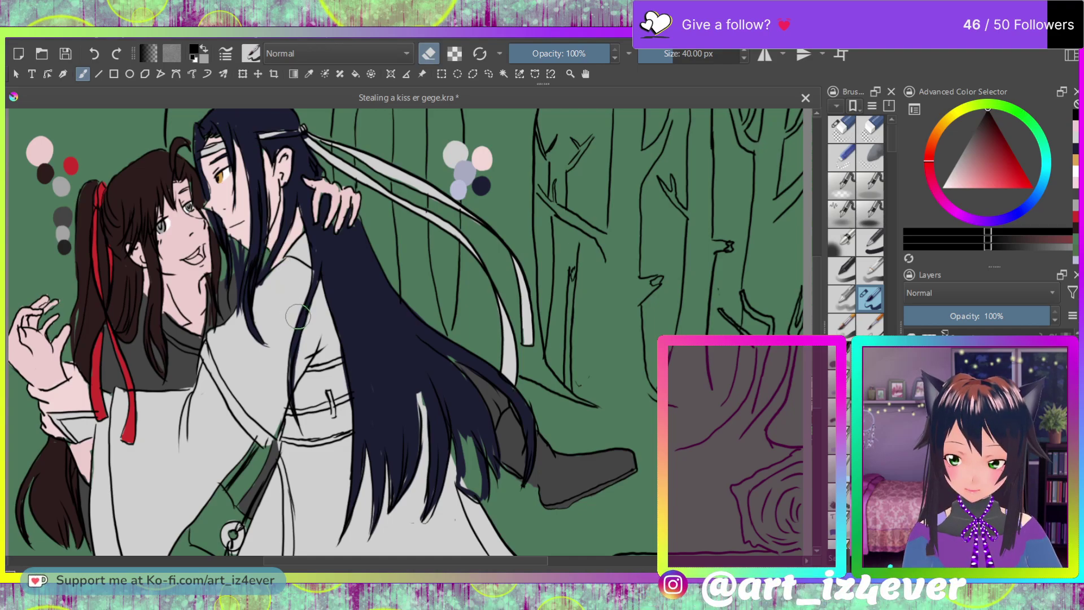
{"action": "key", "text": "e"}
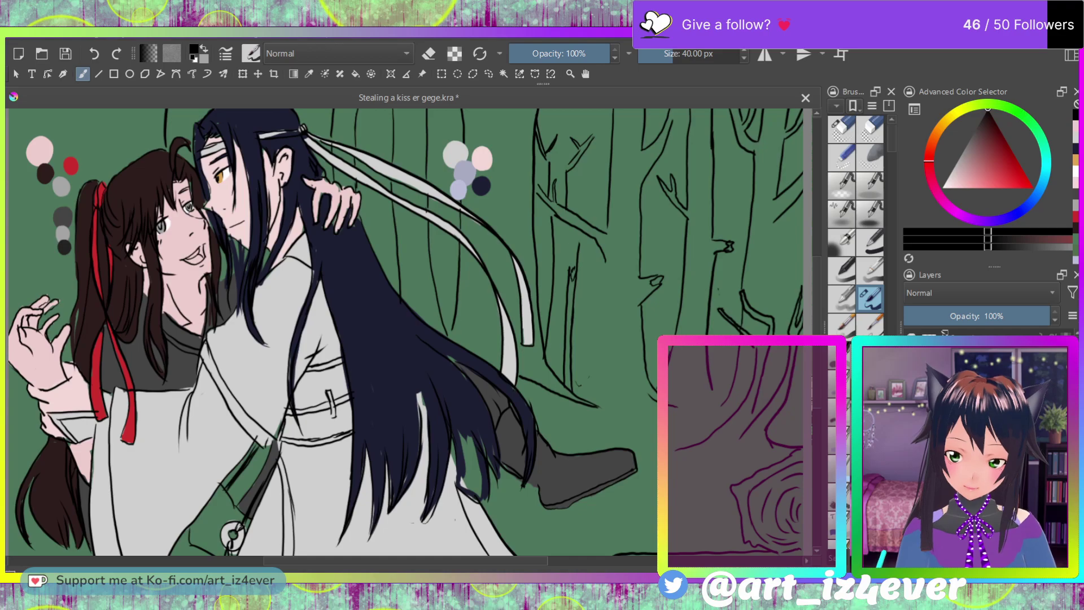
{"action": "scroll", "coordinate": [297, 112], "scroll_direction": "up", "scroll_amount": 8}
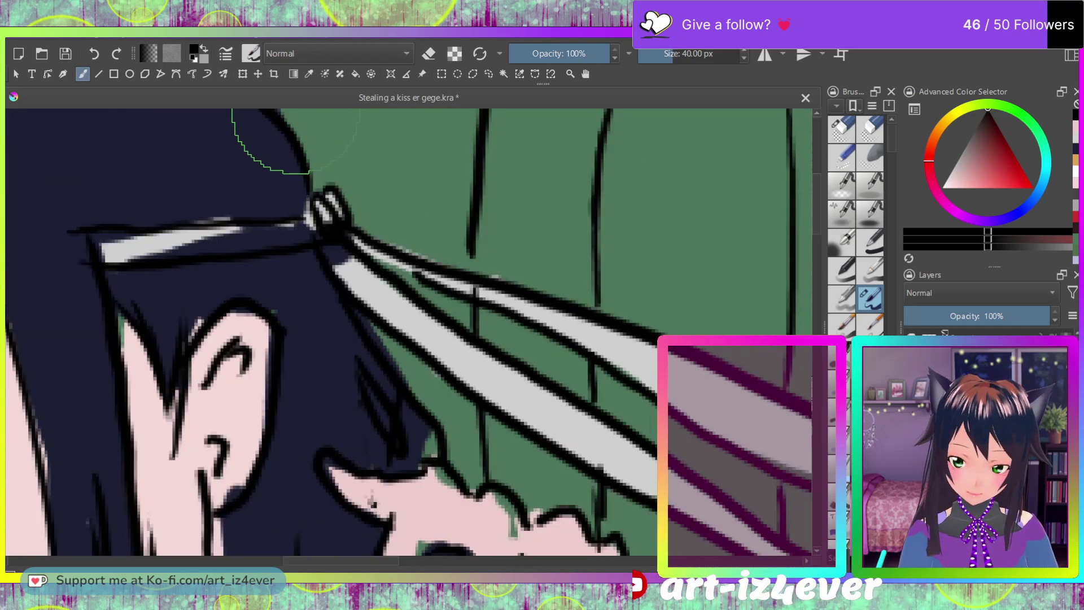
{"action": "left_click_drag", "start_coordinate": [310, 560], "coordinate": [260, 560]}
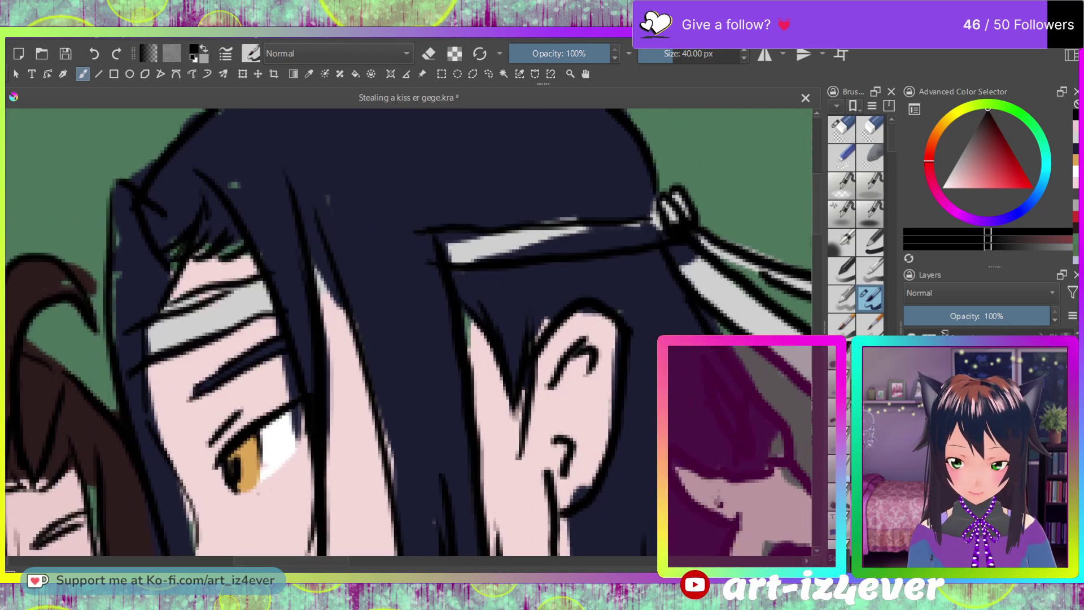
{"action": "left_click_drag", "start_coordinate": [282, 496], "coordinate": [301, 487]}
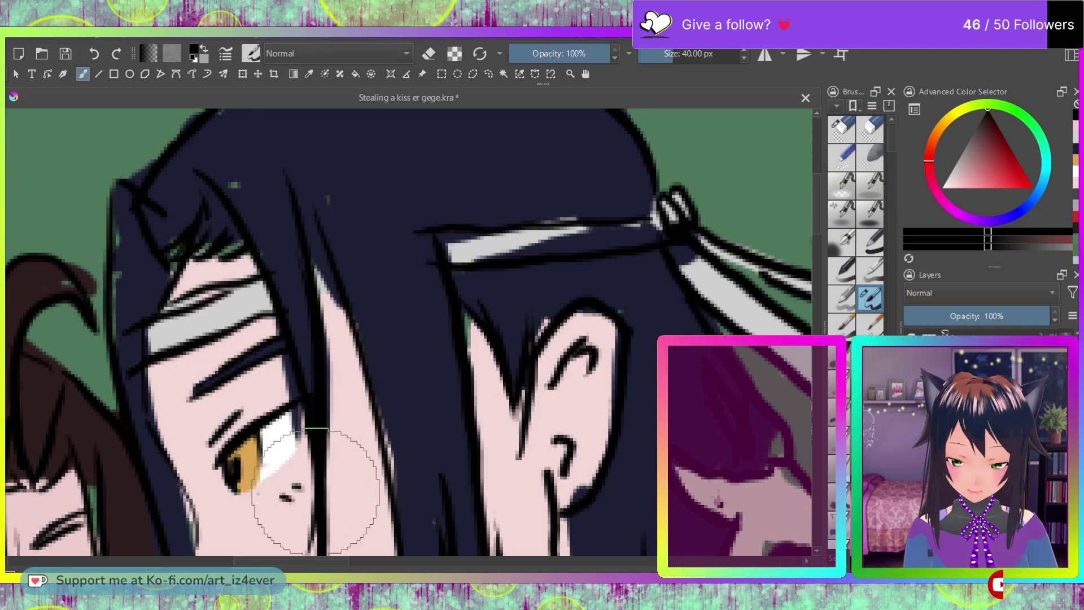
{"action": "key", "text": "3"}
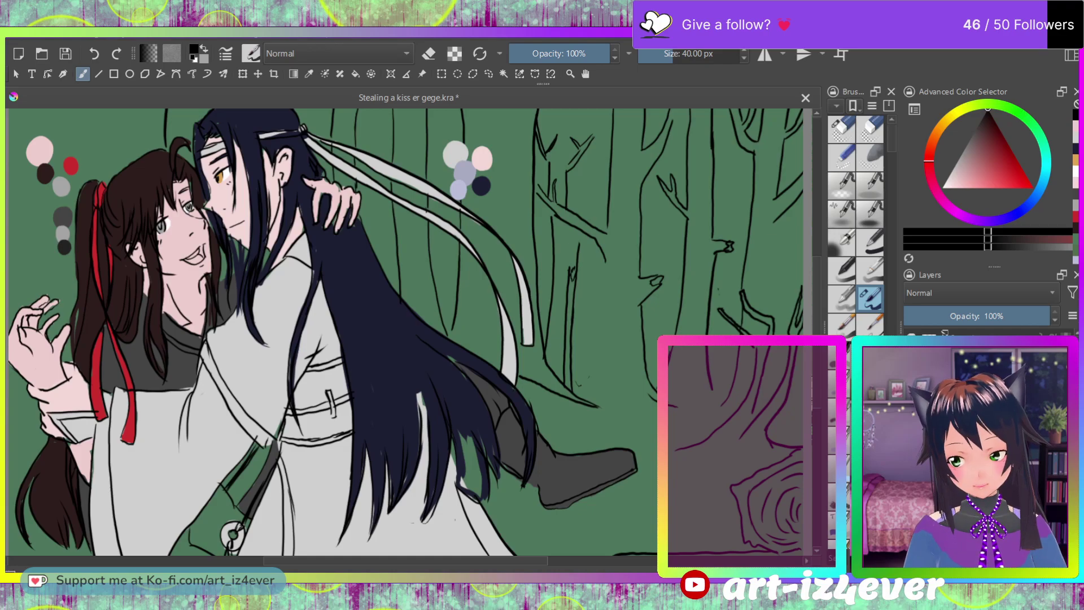
Step: Fill the reclining character's tongue and the inside of the mouth with orchid pink
{"action": "left_click", "coordinate": [978, 179]}
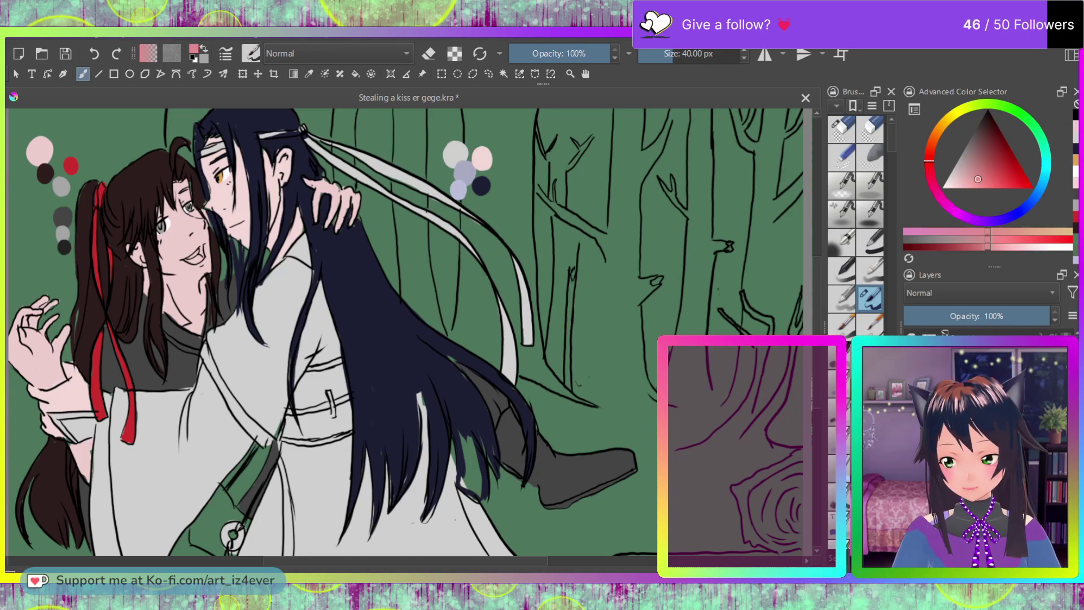
{"action": "left_click", "coordinate": [966, 217]}
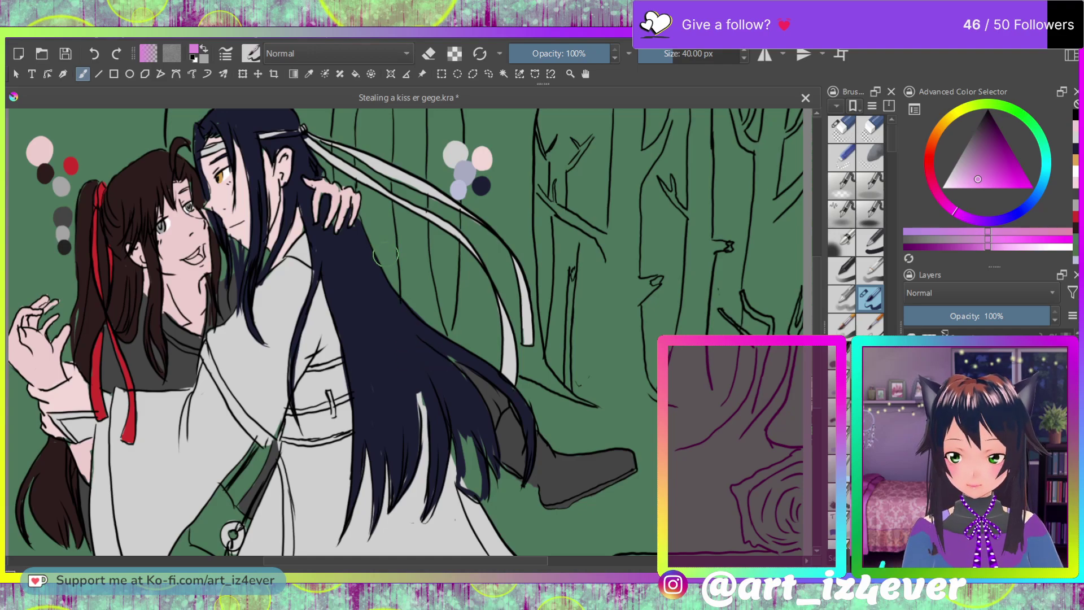
{"action": "scroll", "coordinate": [178, 240], "scroll_direction": "up", "scroll_amount": 6}
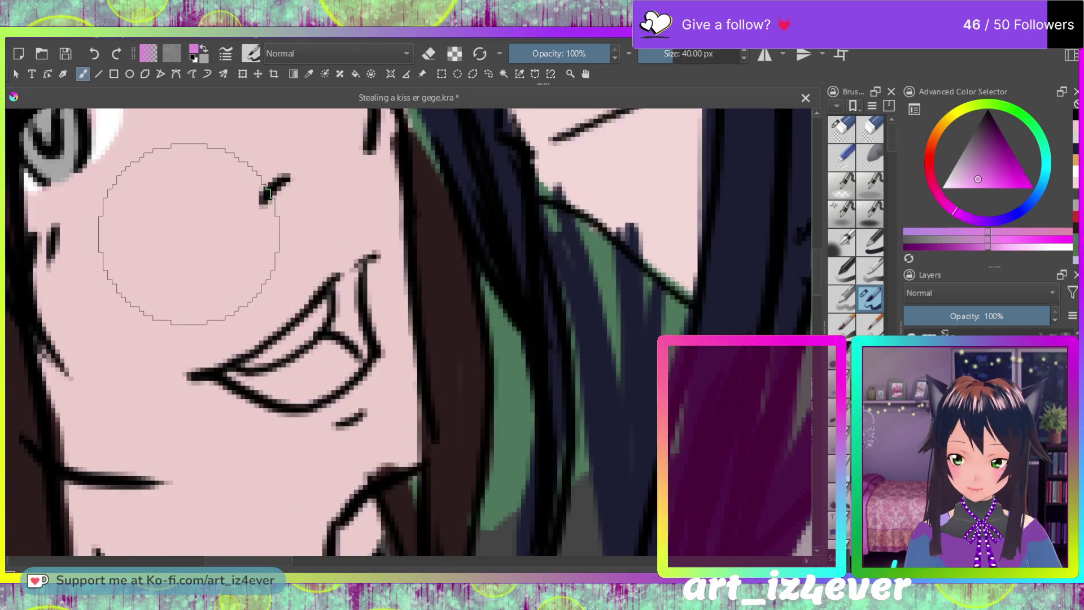
{"action": "mouse_move", "coordinate": [270, 389]}
{"action": "left_mouse_down"}
{"action": "mouse_move", "coordinate": [220, 366]}
{"action": "mouse_move", "coordinate": [315, 390]}
{"action": "mouse_move", "coordinate": [294, 395]}
{"action": "mouse_move", "coordinate": [350, 361]}
{"action": "mouse_move", "coordinate": [328, 351]}
{"action": "mouse_move", "coordinate": [316, 365]}
{"action": "mouse_move", "coordinate": [339, 353]}
{"action": "mouse_move", "coordinate": [345, 290]}
{"action": "mouse_move", "coordinate": [361, 357]}
{"action": "left_mouse_up"}
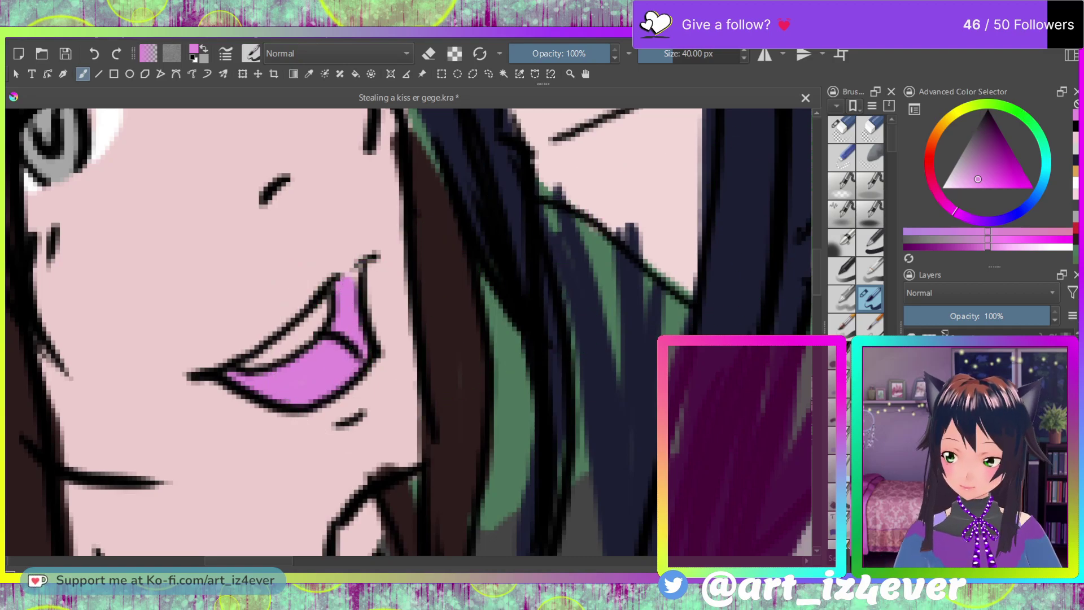
Step: Paint the reclining character's tongue dusty rose and the inner corner of the mouth dark crimson
{"action": "left_click", "coordinate": [979, 164]}
{"action": "left_click", "coordinate": [933, 182]}
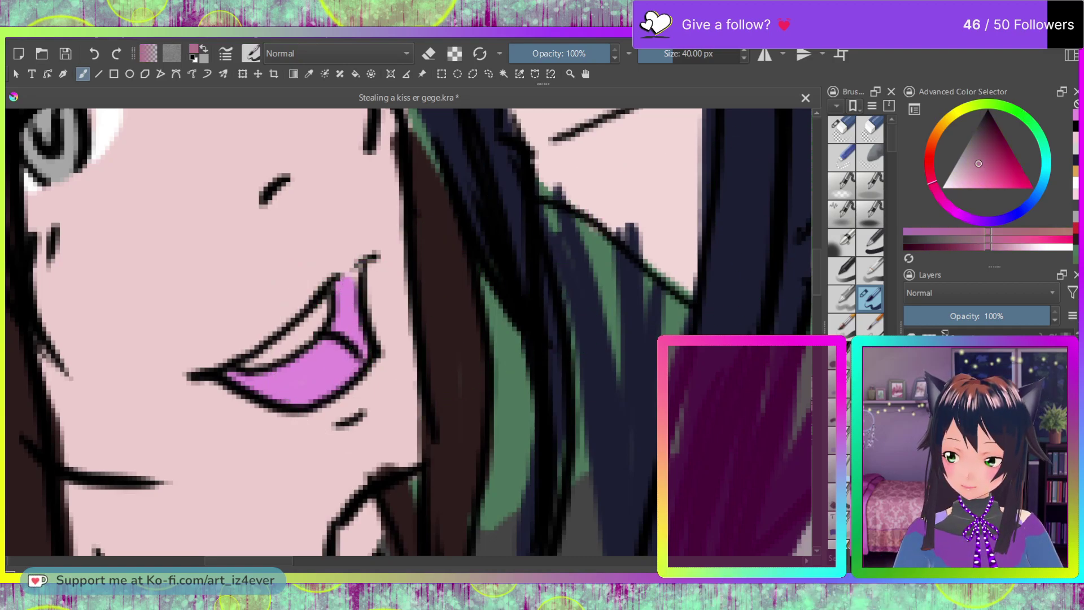
{"action": "mouse_move", "coordinate": [350, 361]}
{"action": "left_mouse_down"}
{"action": "mouse_move", "coordinate": [339, 341]}
{"action": "mouse_move", "coordinate": [339, 377]}
{"action": "mouse_move", "coordinate": [330, 344]}
{"action": "mouse_move", "coordinate": [323, 378]}
{"action": "mouse_move", "coordinate": [231, 376]}
{"action": "mouse_move", "coordinate": [313, 396]}
{"action": "mouse_move", "coordinate": [335, 389]}
{"action": "left_mouse_up"}
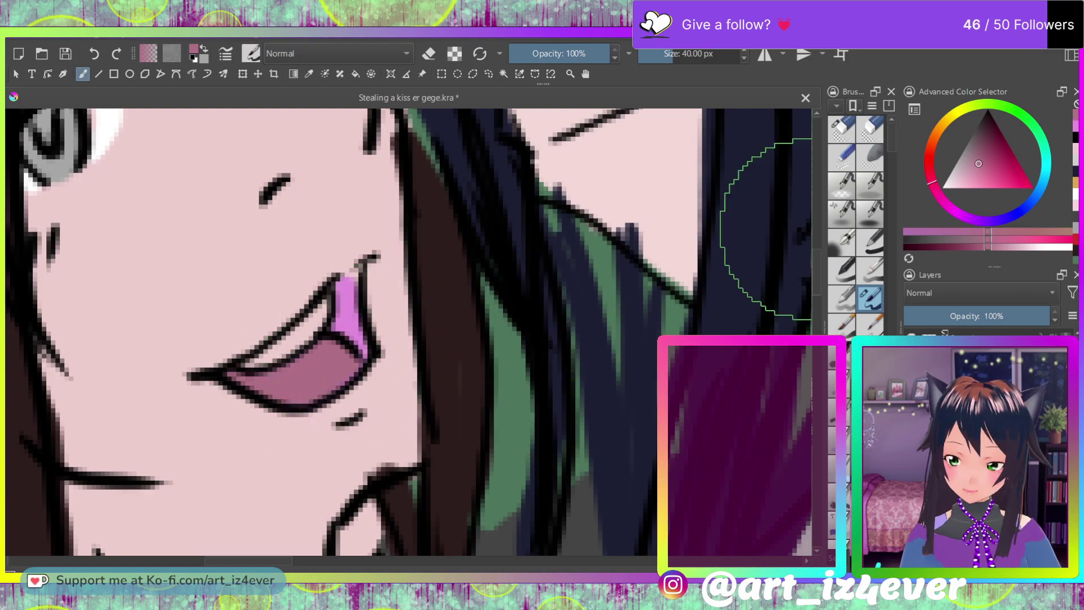
{"action": "left_click", "coordinate": [997, 150]}
{"action": "mouse_move", "coordinate": [337, 338]}
{"action": "left_mouse_down"}
{"action": "mouse_move", "coordinate": [341, 281]}
{"action": "mouse_move", "coordinate": [362, 338]}
{"action": "left_mouse_up"}
{"action": "mouse_move", "coordinate": [359, 334]}
{"action": "left_mouse_down"}
{"action": "mouse_move", "coordinate": [351, 310]}
{"action": "mouse_move", "coordinate": [368, 353]}
{"action": "mouse_move", "coordinate": [355, 281]}
{"action": "mouse_move", "coordinate": [353, 291]}
{"action": "left_mouse_up"}
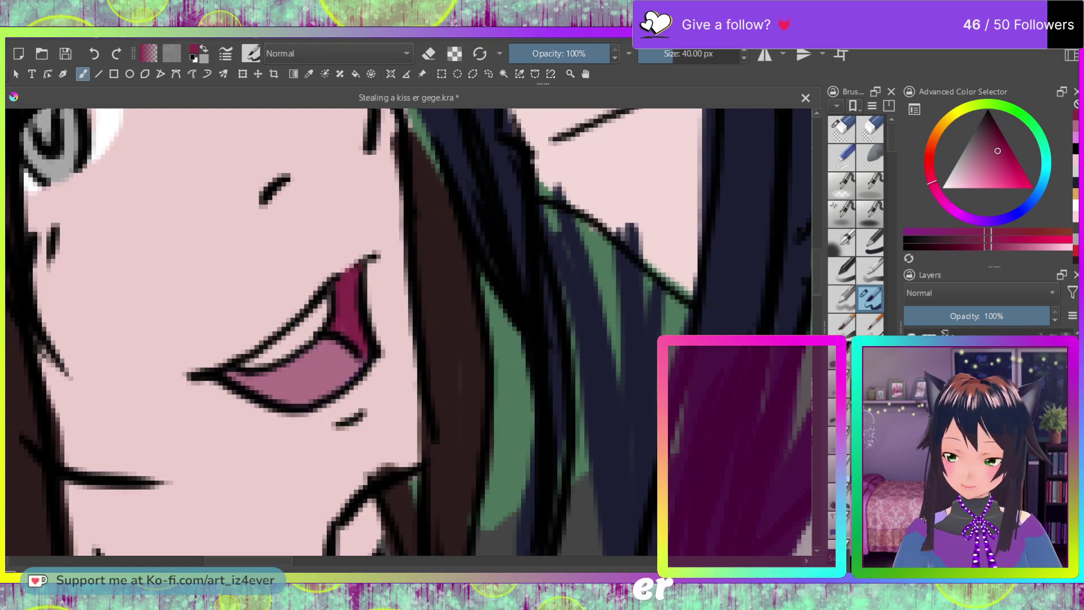
Step: Fill the reclining character's teeth with near-white
{"action": "left_click_drag", "start_coordinate": [960, 179], "coordinate": [941, 189]}
{"action": "mouse_move", "coordinate": [248, 364]}
{"action": "left_mouse_down"}
{"action": "mouse_move", "coordinate": [321, 305]}
{"action": "mouse_move", "coordinate": [261, 348]}
{"action": "left_mouse_up"}
{"action": "scroll", "coordinate": [262, 349], "scroll_direction": "down", "scroll_amount": 5}
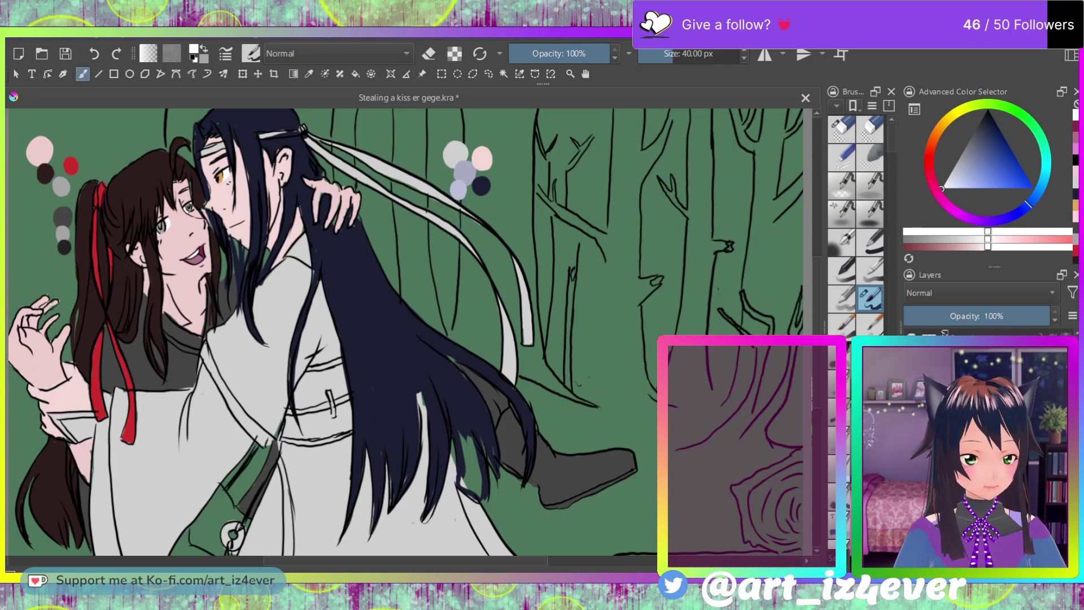
Step: Fill the central band of the embracing character's belt with slate blue
{"action": "left_click", "coordinate": [977, 150]}
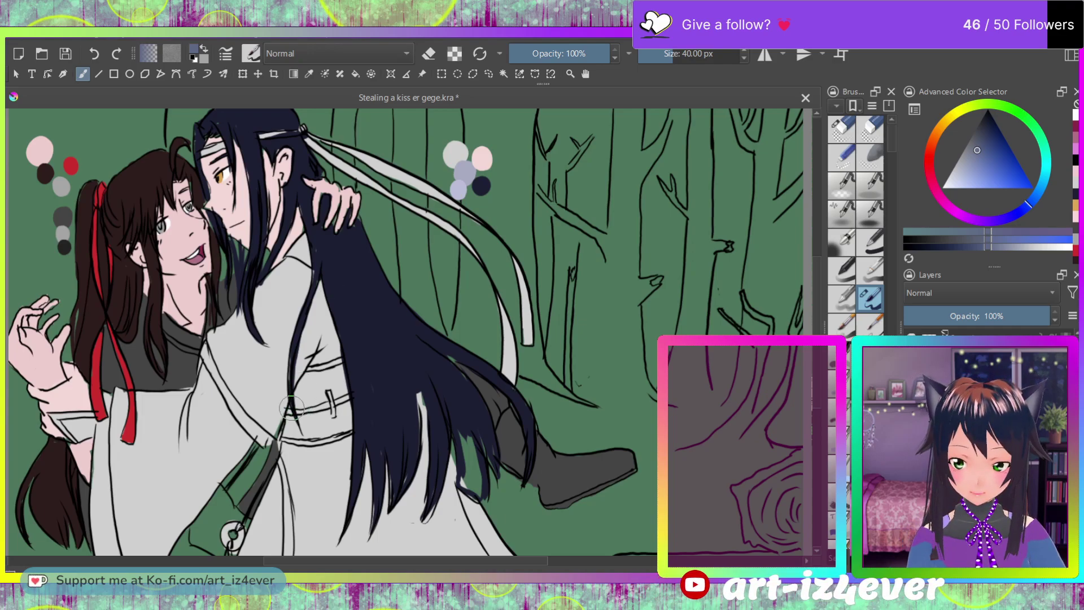
{"action": "mouse_move", "coordinate": [320, 397]}
{"action": "left_mouse_down"}
{"action": "mouse_move", "coordinate": [344, 390]}
{"action": "mouse_move", "coordinate": [336, 403]}
{"action": "mouse_move", "coordinate": [349, 399]}
{"action": "mouse_move", "coordinate": [322, 408]}
{"action": "mouse_move", "coordinate": [343, 403]}
{"action": "mouse_move", "coordinate": [289, 415]}
{"action": "mouse_move", "coordinate": [319, 406]}
{"action": "left_mouse_up"}
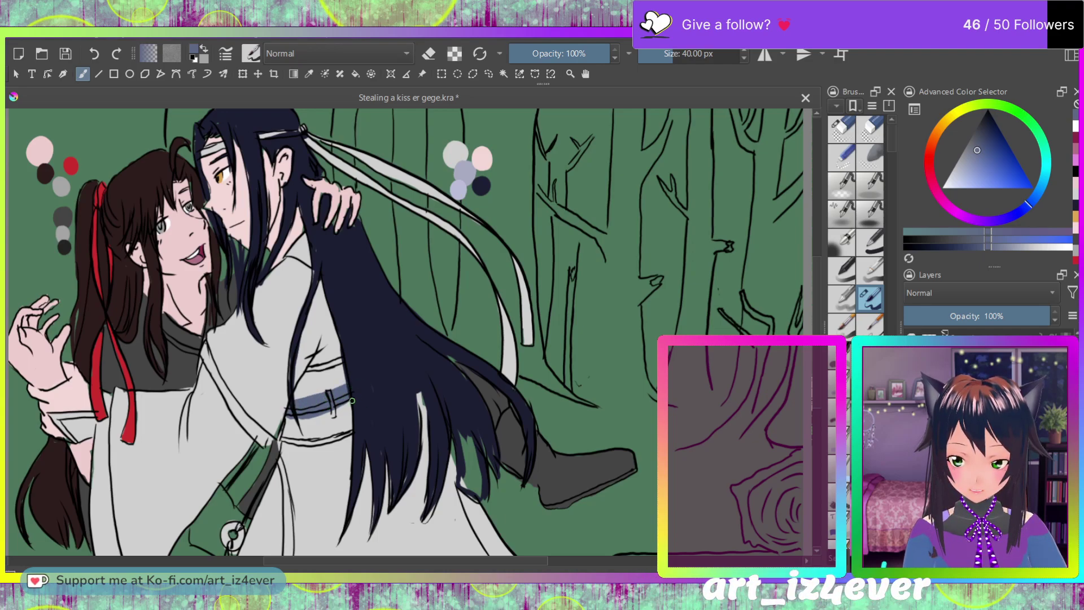
{"action": "left_click_drag", "start_coordinate": [351, 400], "coordinate": [318, 415]}
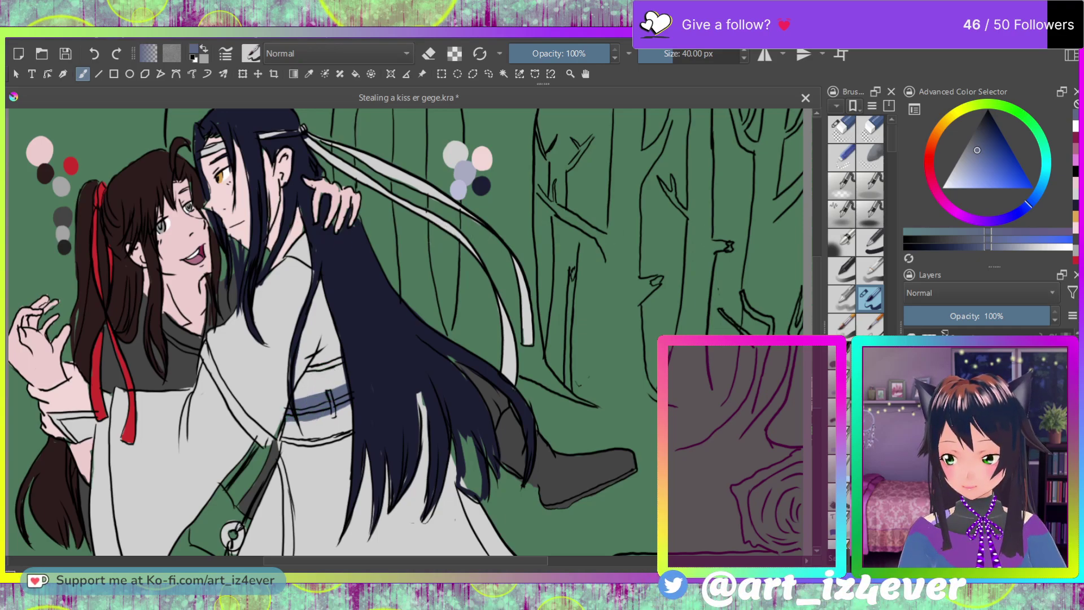
Step: Erase the small buckle lines from the slate-blue belt band and redraw the band's edges in black
{"action": "key", "text": "e"}
{"action": "mouse_move", "coordinate": [328, 394]}
{"action": "left_mouse_down"}
{"action": "mouse_move", "coordinate": [333, 418]}
{"action": "mouse_move", "coordinate": [338, 397]}
{"action": "left_mouse_up"}
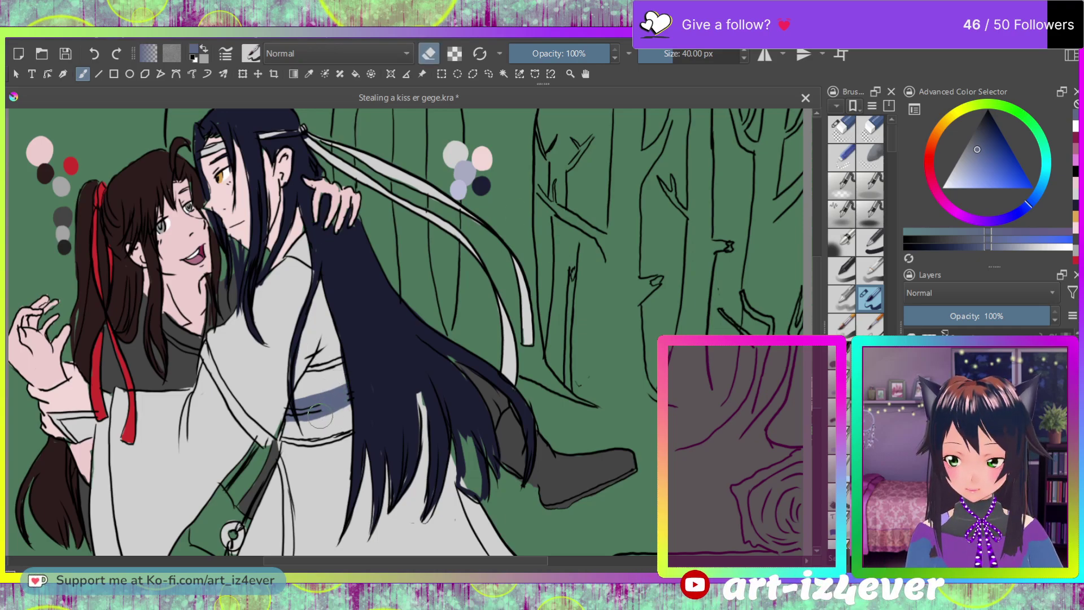
{"action": "key", "text": "ctrl+z"}
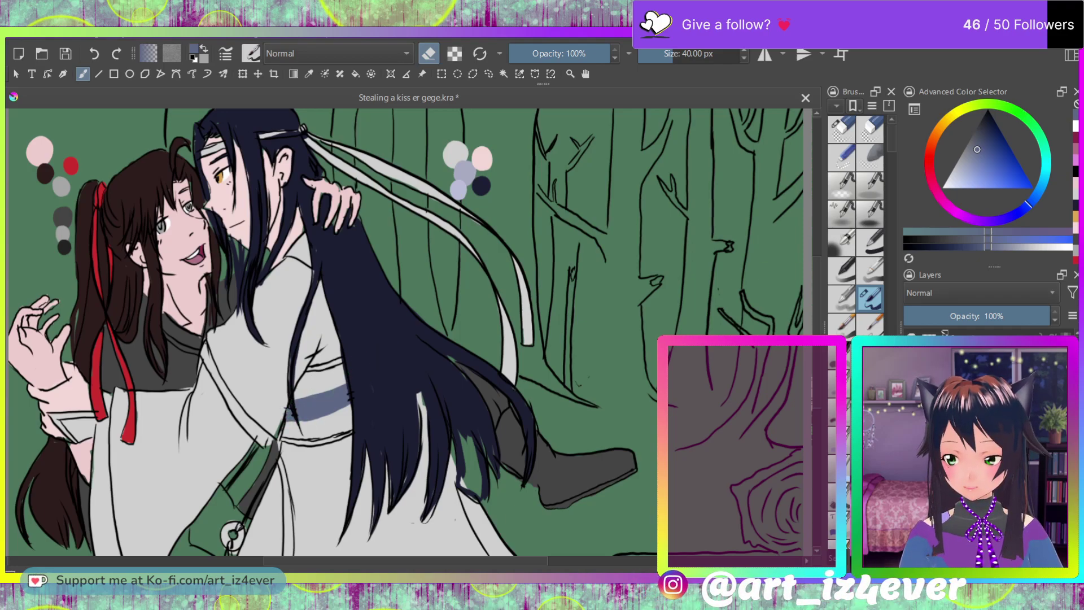
{"action": "key", "text": "e"}
{"action": "key", "text": "d"}
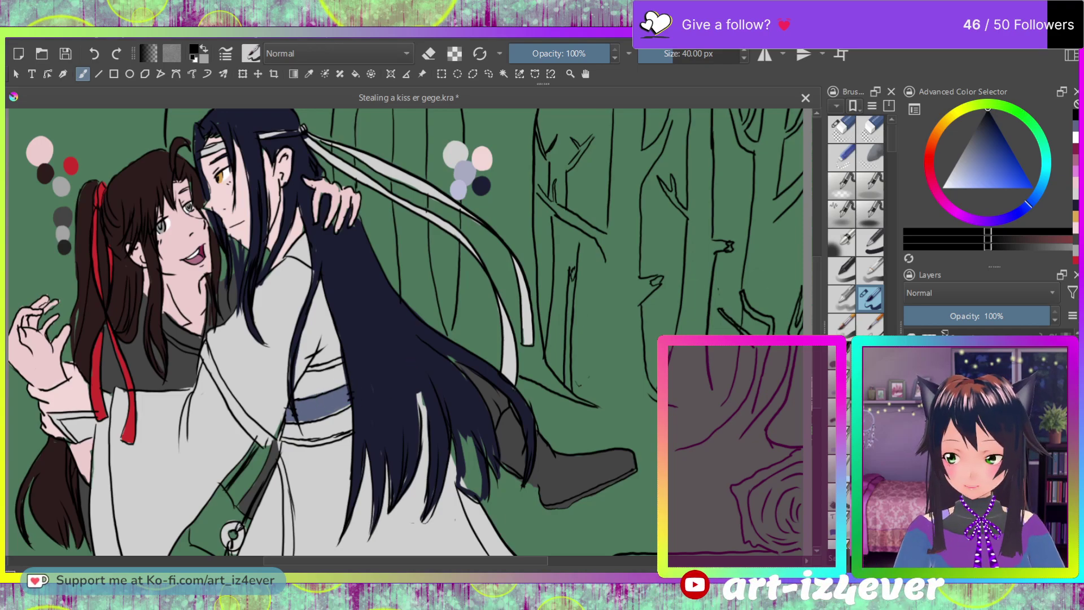
Step: Fill the belt strips above and below the slate-blue band with the light lavender sampled from the palette swatches
{"action": "left_click", "coordinate": [465, 171], "text": "ctrl"}
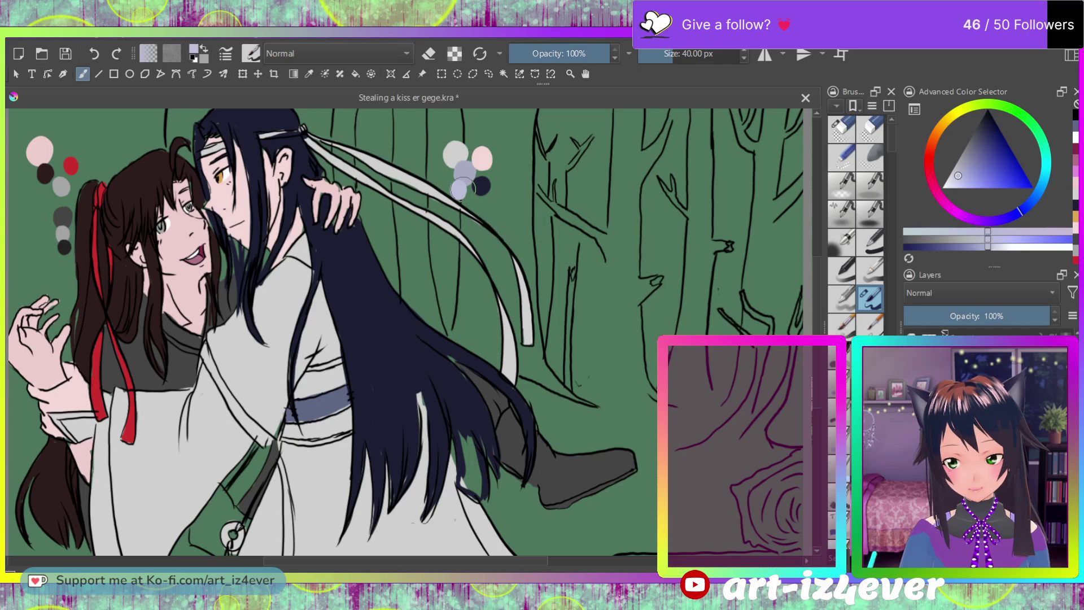
{"action": "left_click_drag", "start_coordinate": [313, 385], "coordinate": [331, 384]}
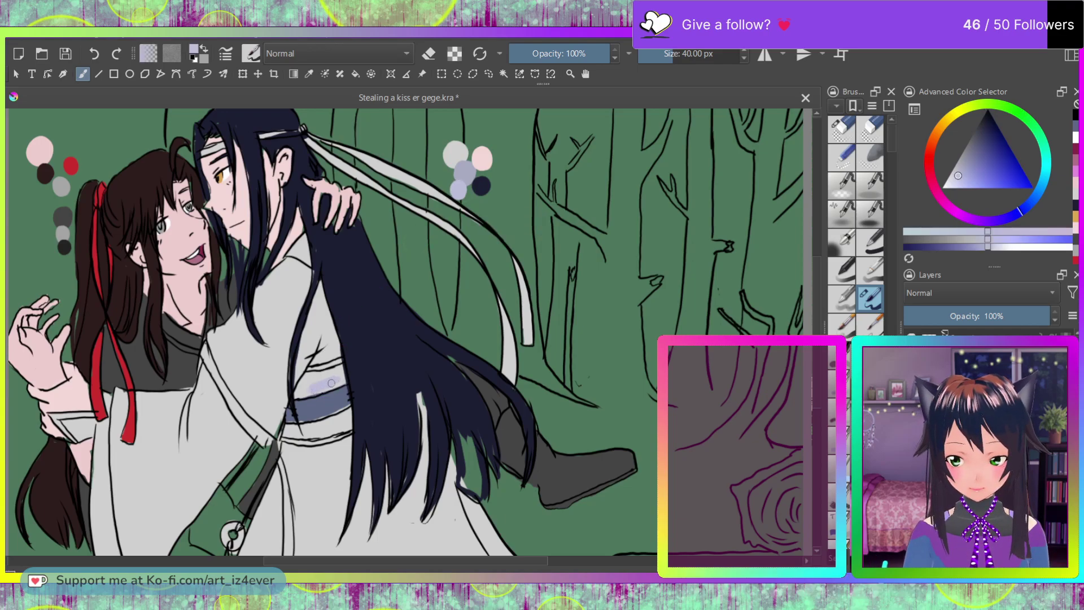
{"action": "left_click_drag", "start_coordinate": [308, 380], "coordinate": [327, 370]}
{"action": "key", "text": "ctrl+z"}
{"action": "key", "text": "ctrl+z"}
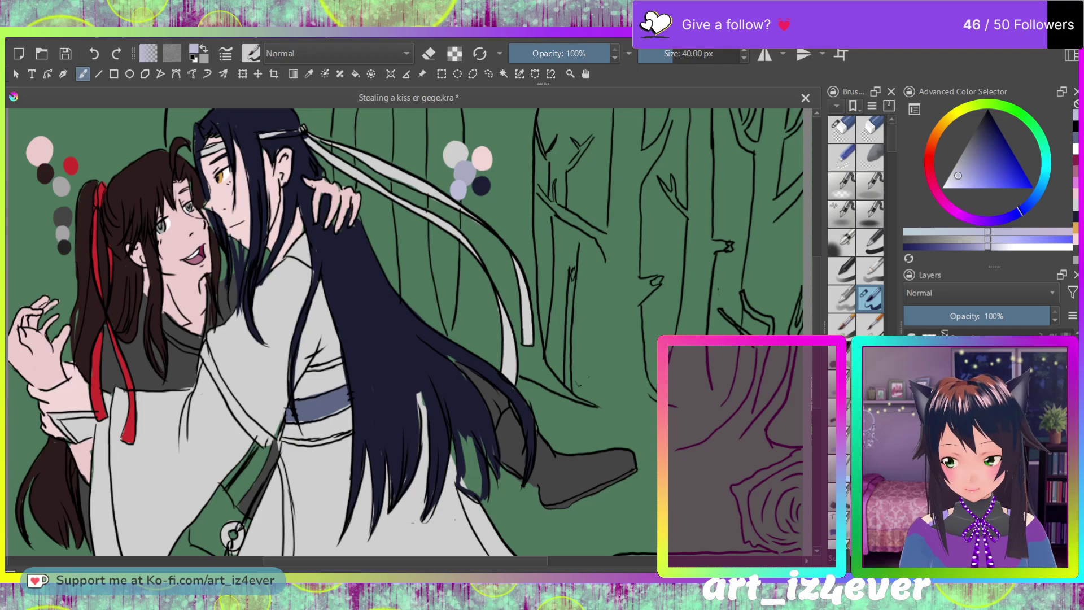
{"action": "mouse_move", "coordinate": [314, 389]}
{"action": "left_mouse_down"}
{"action": "mouse_move", "coordinate": [296, 396]}
{"action": "mouse_move", "coordinate": [308, 373]}
{"action": "mouse_move", "coordinate": [339, 368]}
{"action": "mouse_move", "coordinate": [330, 377]}
{"action": "left_mouse_up"}
{"action": "left_click_drag", "start_coordinate": [342, 422], "coordinate": [305, 427]}
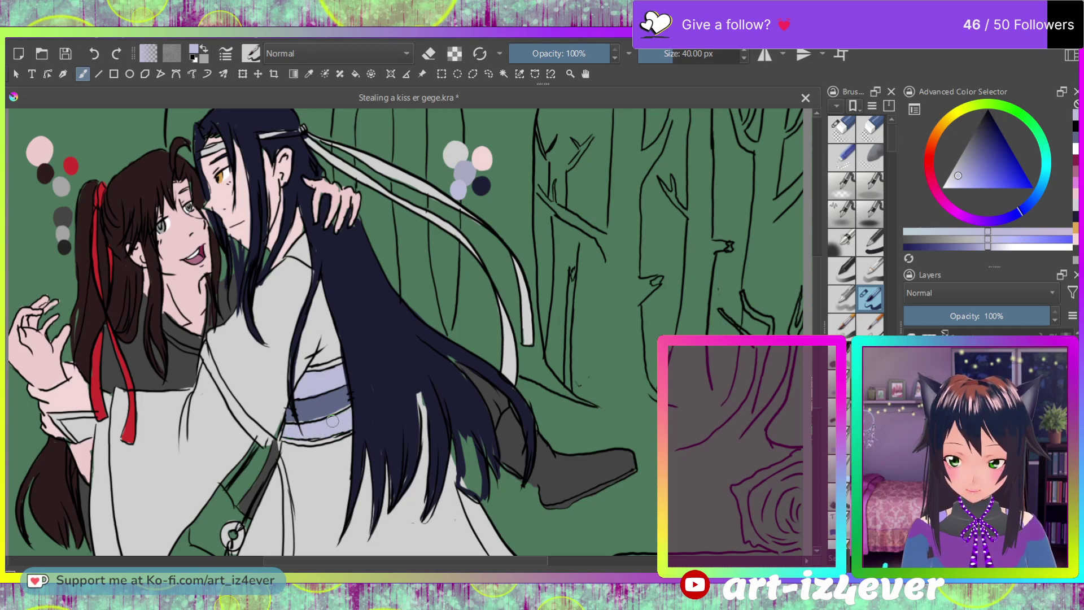
{"action": "left_click_drag", "start_coordinate": [320, 427], "coordinate": [306, 425]}
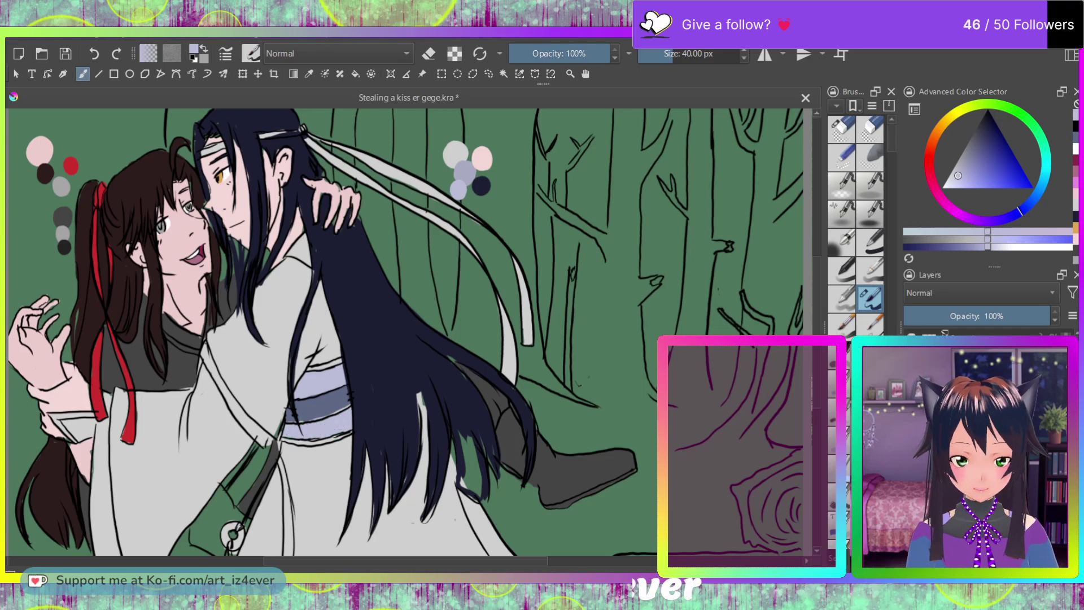
Step: Fill the outer border strip of the hanging sleeve with light lavender and erase the spill along its edge
{"action": "mouse_move", "coordinate": [106, 542]}
{"action": "left_mouse_down"}
{"action": "mouse_move", "coordinate": [98, 508]}
{"action": "mouse_move", "coordinate": [113, 550]}
{"action": "mouse_move", "coordinate": [101, 472]}
{"action": "mouse_move", "coordinate": [110, 534]}
{"action": "mouse_move", "coordinate": [105, 395]}
{"action": "left_mouse_up"}
{"action": "left_click_drag", "start_coordinate": [97, 449], "coordinate": [98, 534]}
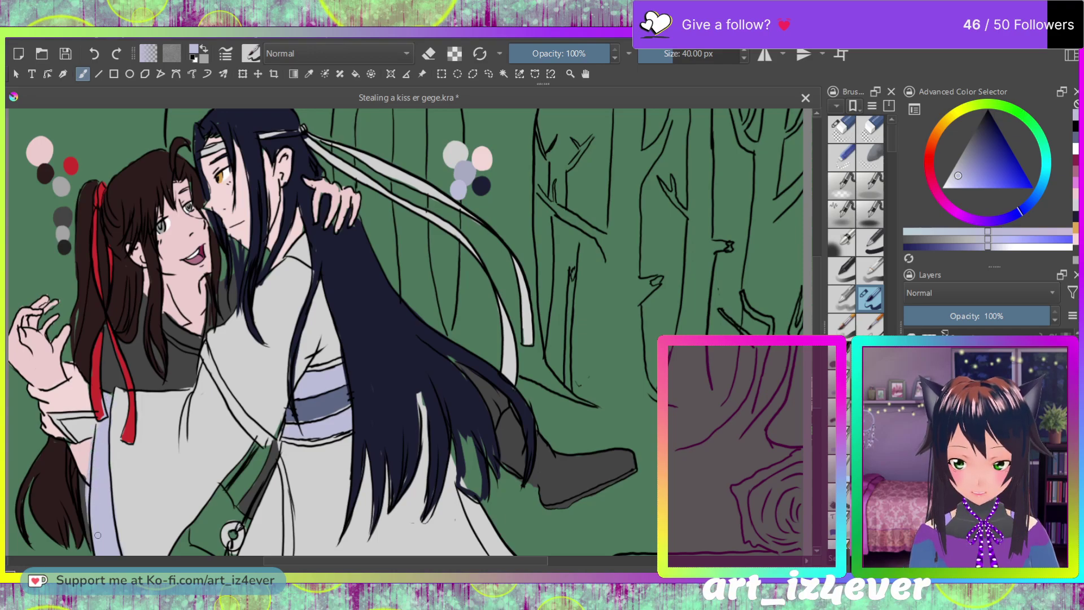
{"action": "left_click_drag", "start_coordinate": [88, 470], "coordinate": [88, 523]}
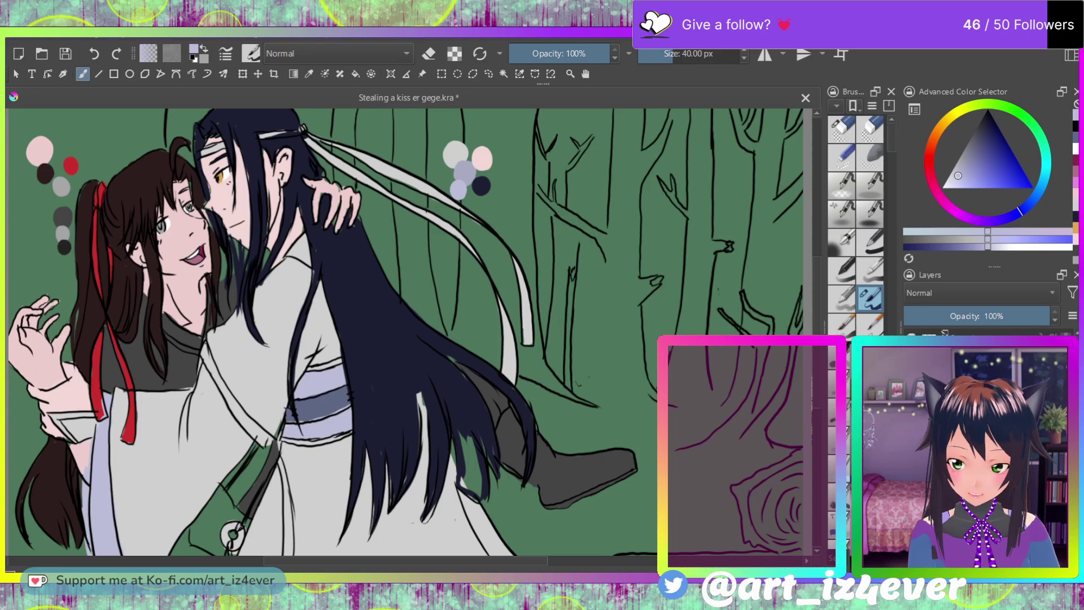
{"action": "key", "text": "e"}
{"action": "left_click_drag", "start_coordinate": [85, 541], "coordinate": [84, 480]}
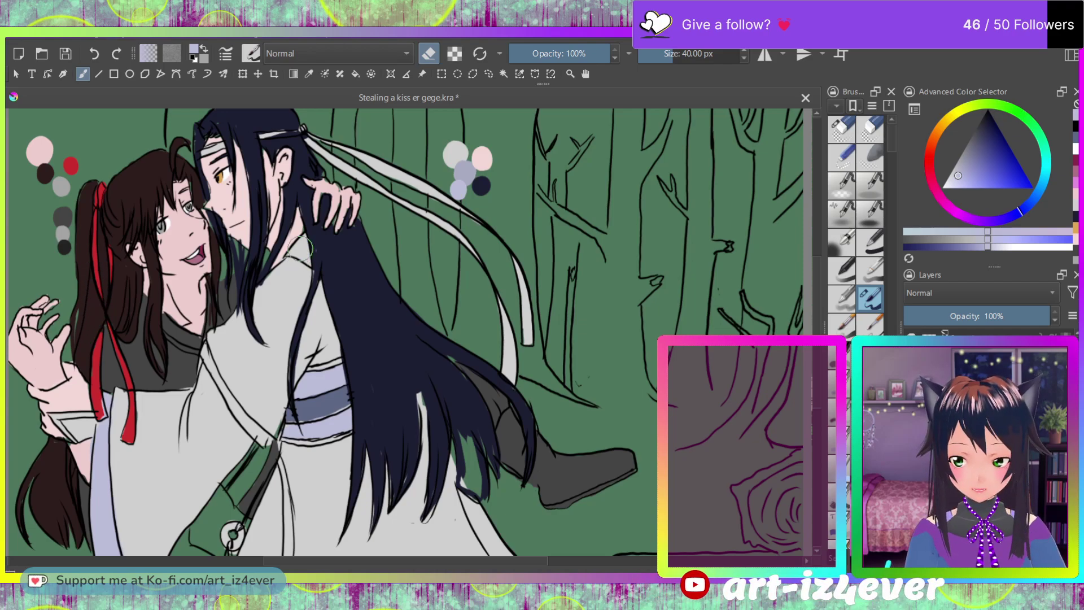
Step: Fill the robe's collar and the border strip running down to the belt with light lavender, erasing the overspill beside the belt
{"action": "key", "text": "e"}
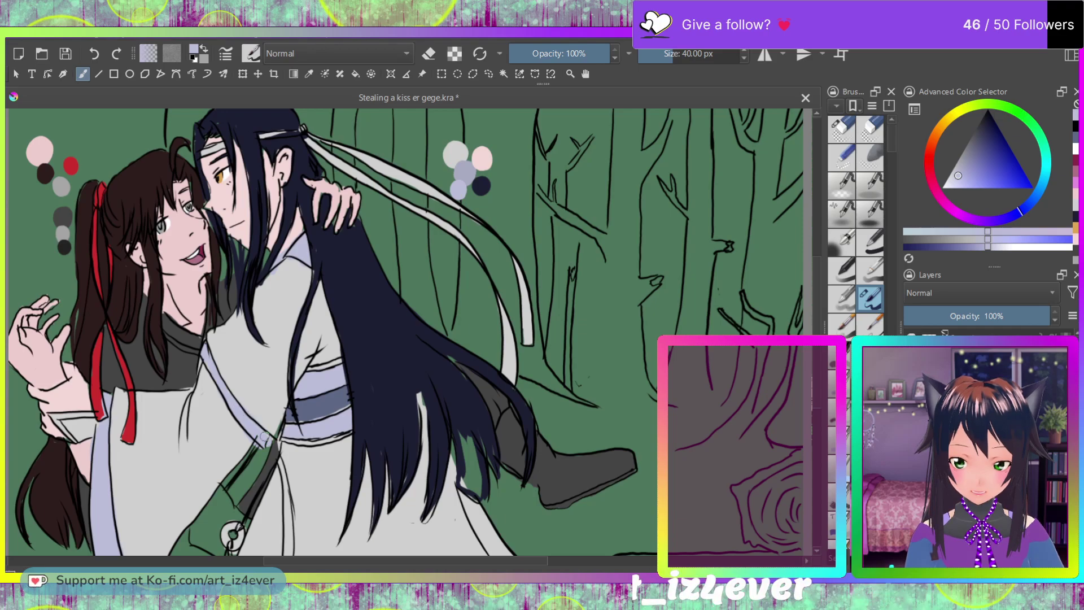
{"action": "key", "text": "e"}
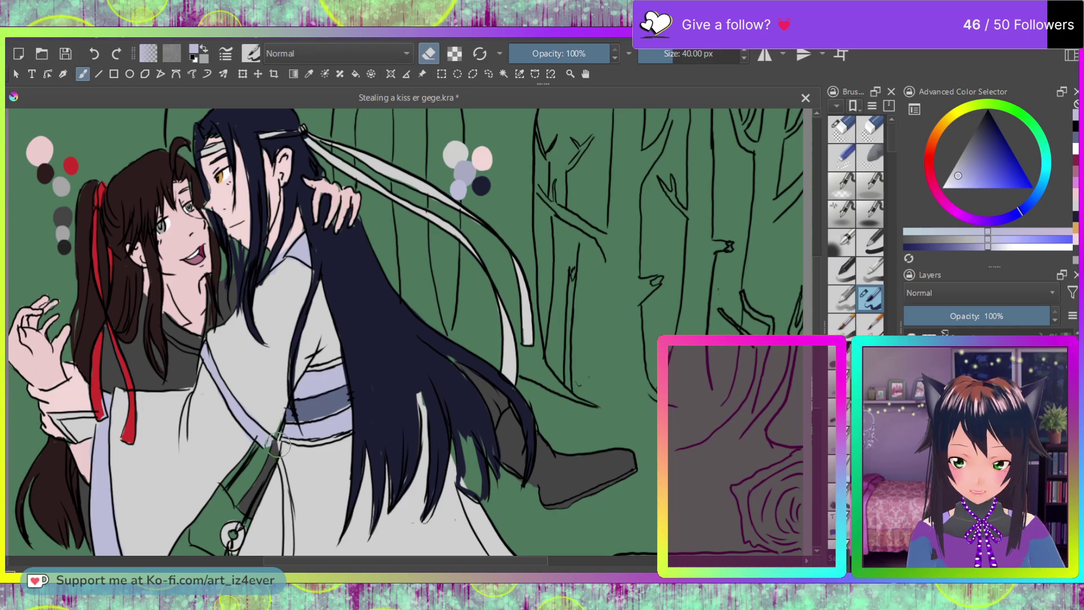
{"action": "key", "text": "e"}
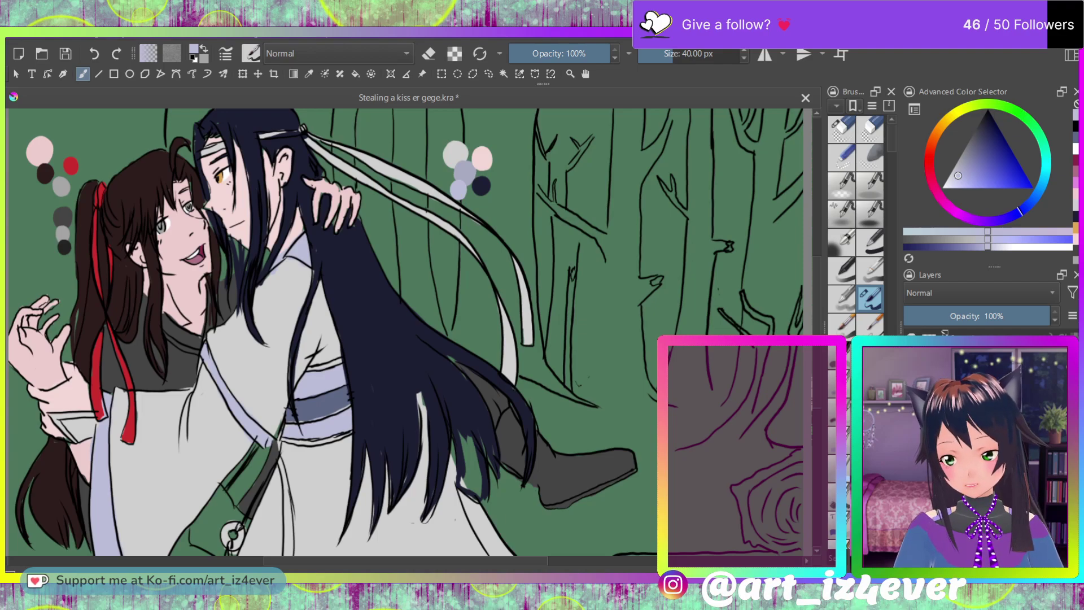
Step: Pick a muted pinkish brown and block in the middle of the large central tree trunk and its upper branch
{"action": "left_click", "coordinate": [929, 168]}
{"action": "left_click", "coordinate": [972, 162]}
{"action": "mouse_move", "coordinate": [972, 162]}
{"action": "left_mouse_down"}
{"action": "mouse_move", "coordinate": [983, 156]}
{"action": "mouse_move", "coordinate": [970, 153]}
{"action": "left_mouse_up"}
{"action": "mouse_move", "coordinate": [586, 359]}
{"action": "left_mouse_down"}
{"action": "mouse_move", "coordinate": [586, 389]}
{"action": "mouse_move", "coordinate": [578, 361]}
{"action": "mouse_move", "coordinate": [575, 394]}
{"action": "left_mouse_up"}
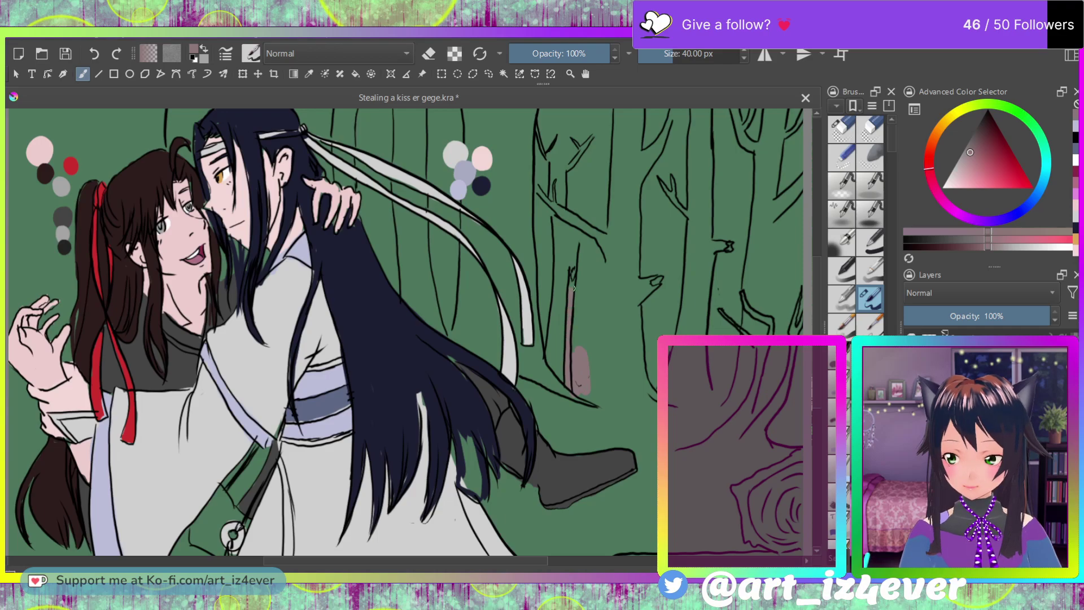
{"action": "mouse_move", "coordinate": [578, 258]}
{"action": "left_mouse_down"}
{"action": "mouse_move", "coordinate": [610, 314]}
{"action": "mouse_move", "coordinate": [621, 133]}
{"action": "mouse_move", "coordinate": [613, 149]}
{"action": "mouse_move", "coordinate": [627, 113]}
{"action": "mouse_move", "coordinate": [634, 202]}
{"action": "mouse_move", "coordinate": [639, 108]}
{"action": "left_mouse_up"}
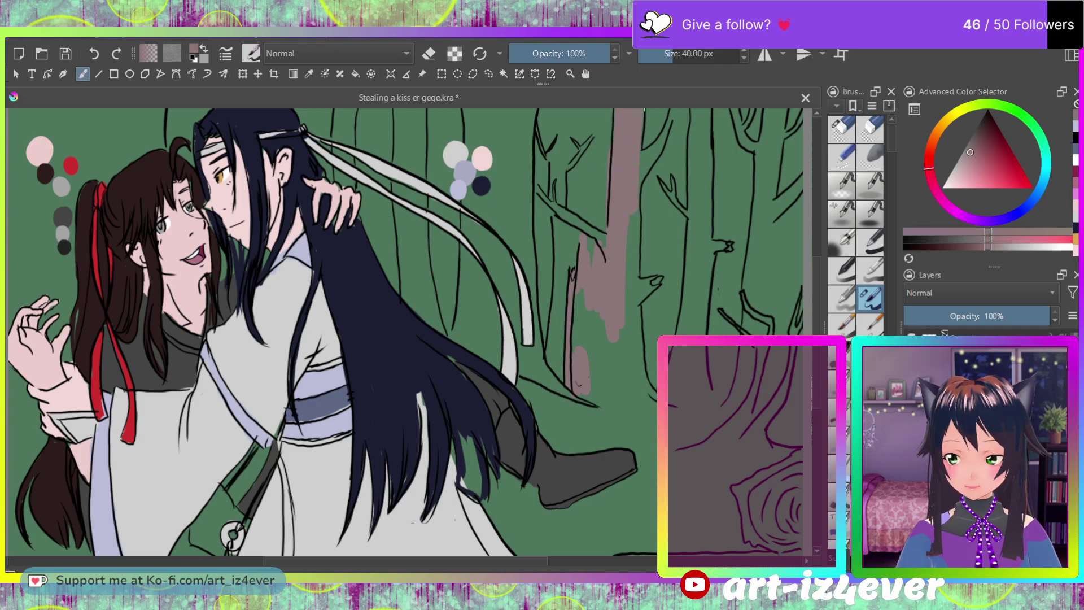
{"action": "mouse_move", "coordinate": [648, 172]}
{"action": "left_mouse_down"}
{"action": "mouse_move", "coordinate": [656, 139]}
{"action": "mouse_move", "coordinate": [632, 186]}
{"action": "mouse_move", "coordinate": [661, 136]}
{"action": "mouse_move", "coordinate": [643, 162]}
{"action": "left_mouse_up"}
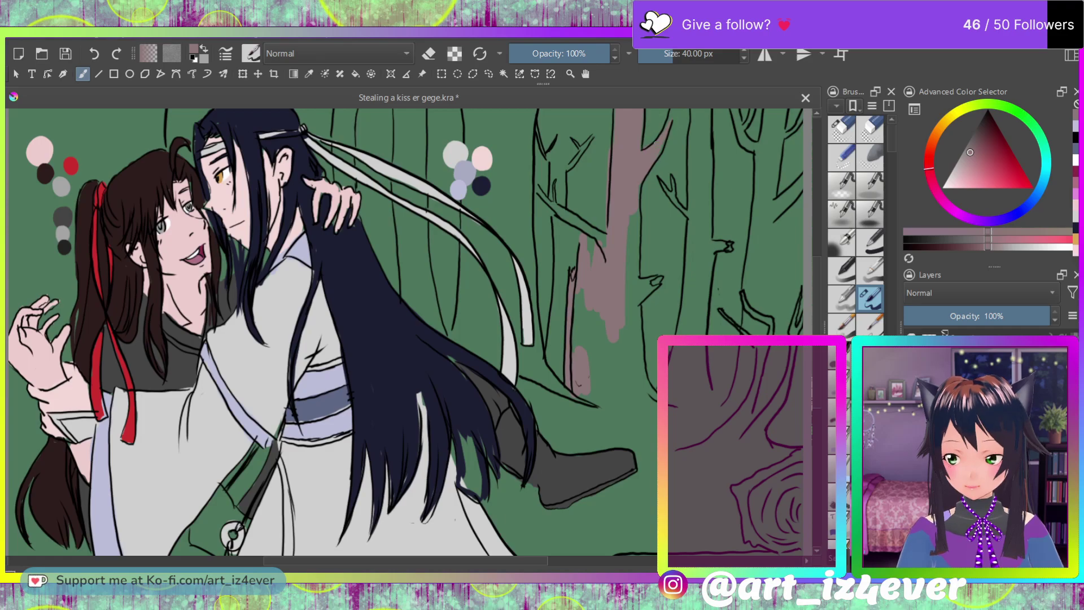
Step: Fill the upper part of the slim trunk beside the central tree and the central tree's bare branches with pinkish brown
{"action": "left_click_drag", "start_coordinate": [695, 223], "coordinate": [698, 124]}
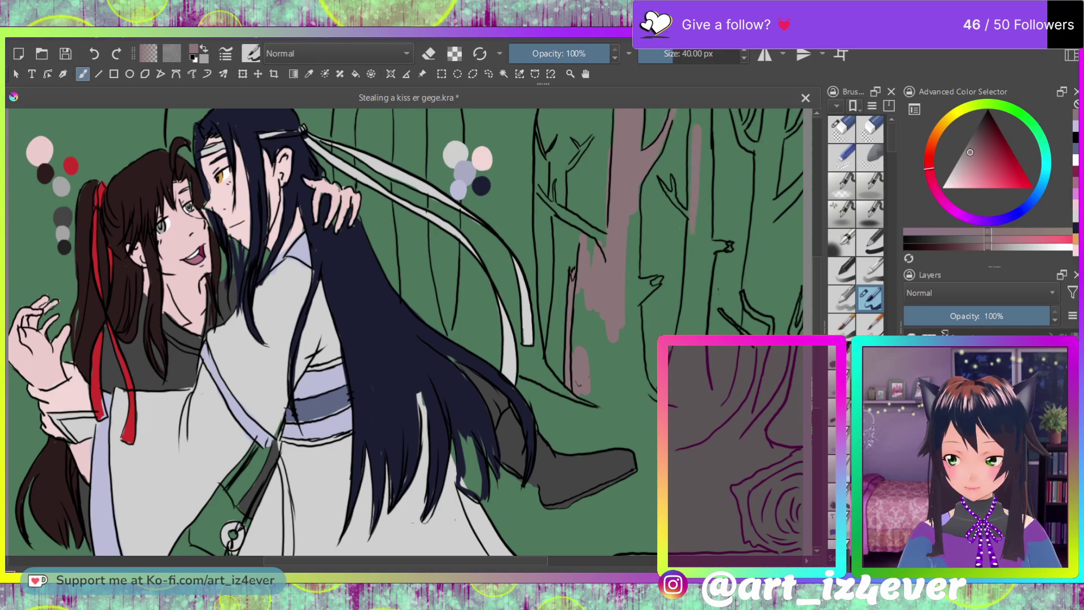
{"action": "left_click_drag", "start_coordinate": [693, 178], "coordinate": [703, 114]}
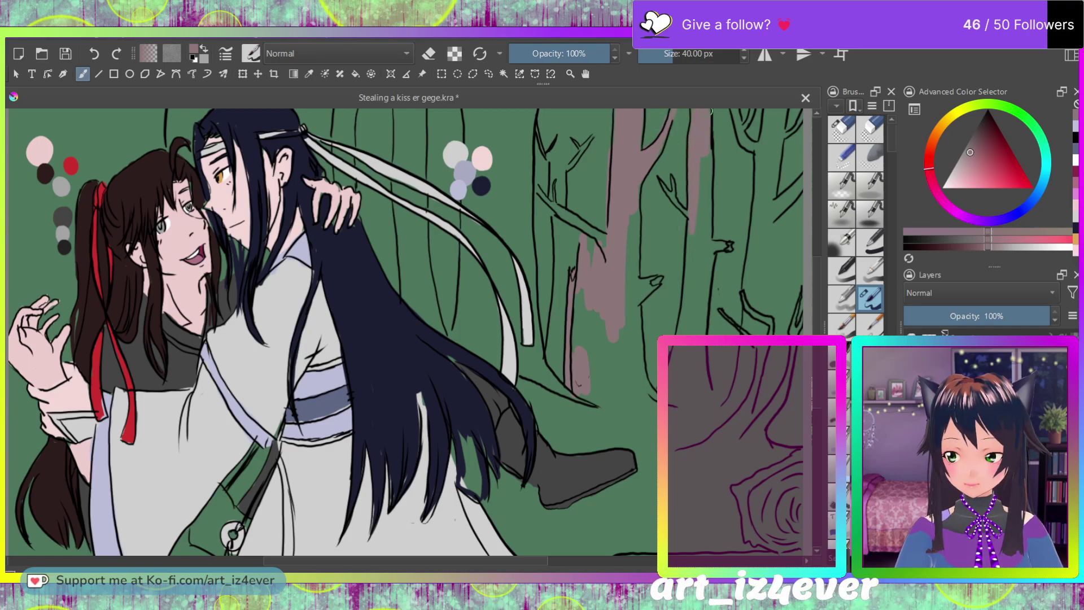
{"action": "mouse_move", "coordinate": [702, 225]}
{"action": "left_mouse_down"}
{"action": "mouse_move", "coordinate": [704, 170]}
{"action": "mouse_move", "coordinate": [695, 294]}
{"action": "left_mouse_up"}
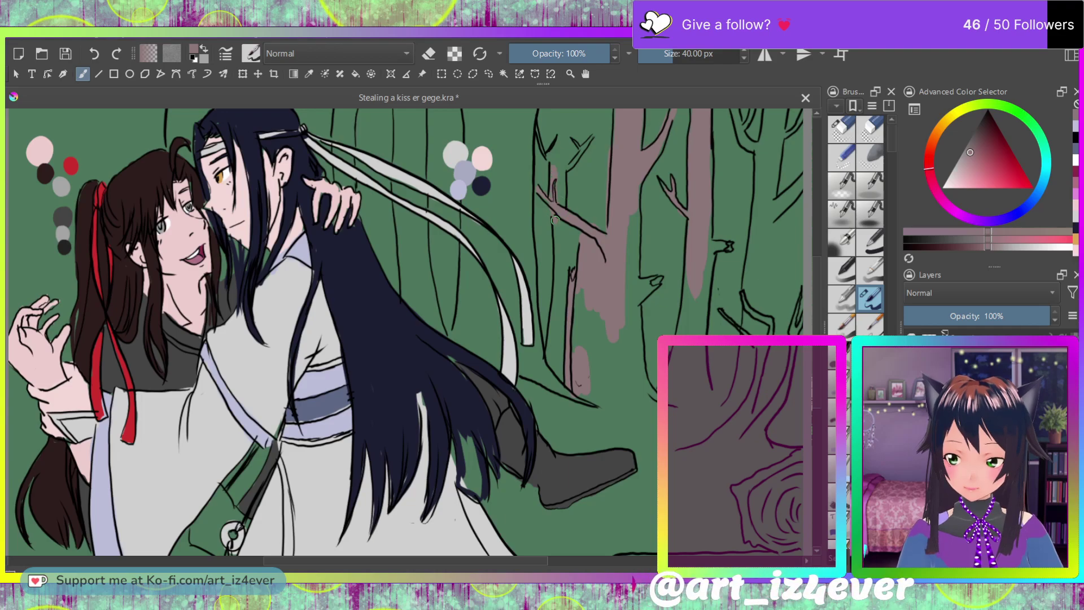
{"action": "mouse_move", "coordinate": [559, 223]}
{"action": "left_mouse_down"}
{"action": "mouse_move", "coordinate": [559, 379]}
{"action": "mouse_move", "coordinate": [556, 328]}
{"action": "left_mouse_up"}
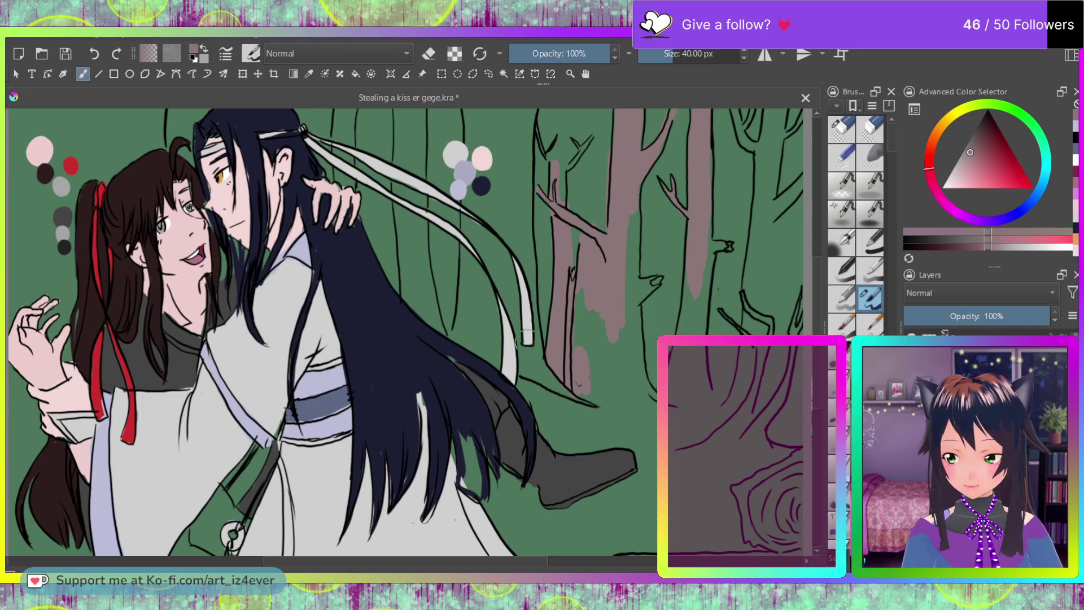
Step: Fill the trunk behind the trailing ribbons and extend the central and slim trunks down to their roots, including their broken branch stubs
{"action": "mouse_move", "coordinate": [511, 330]}
{"action": "left_mouse_down"}
{"action": "mouse_move", "coordinate": [481, 356]}
{"action": "mouse_move", "coordinate": [457, 313]}
{"action": "mouse_move", "coordinate": [478, 111]}
{"action": "mouse_move", "coordinate": [490, 164]}
{"action": "mouse_move", "coordinate": [503, 116]}
{"action": "mouse_move", "coordinate": [520, 181]}
{"action": "mouse_move", "coordinate": [535, 120]}
{"action": "mouse_move", "coordinate": [515, 294]}
{"action": "left_mouse_up"}
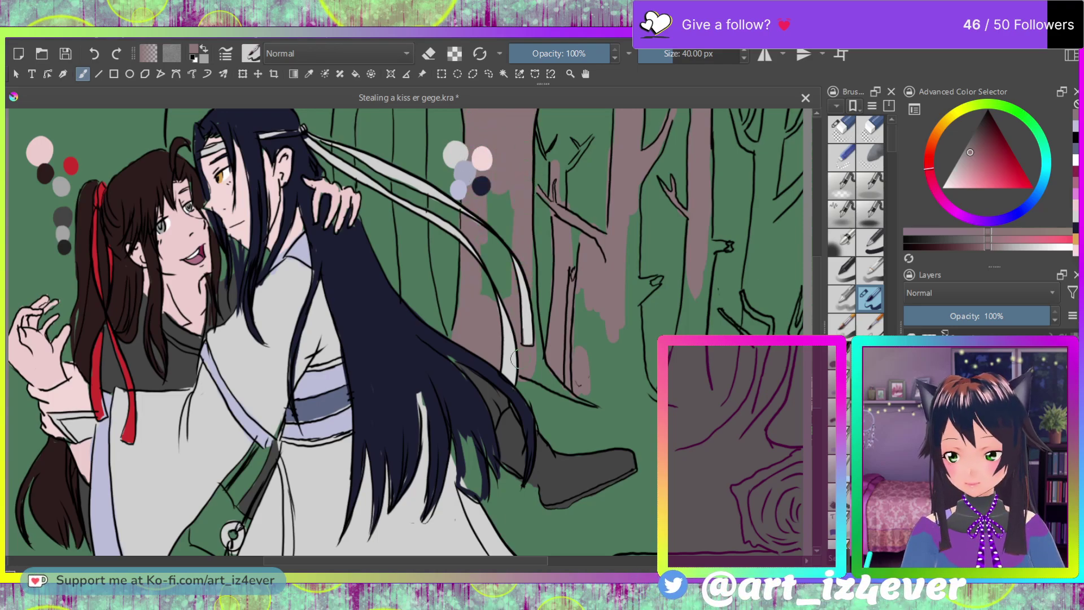
{"action": "mouse_move", "coordinate": [525, 257]}
{"action": "left_mouse_down"}
{"action": "mouse_move", "coordinate": [537, 373]}
{"action": "mouse_move", "coordinate": [530, 266]}
{"action": "mouse_move", "coordinate": [538, 343]}
{"action": "left_mouse_up"}
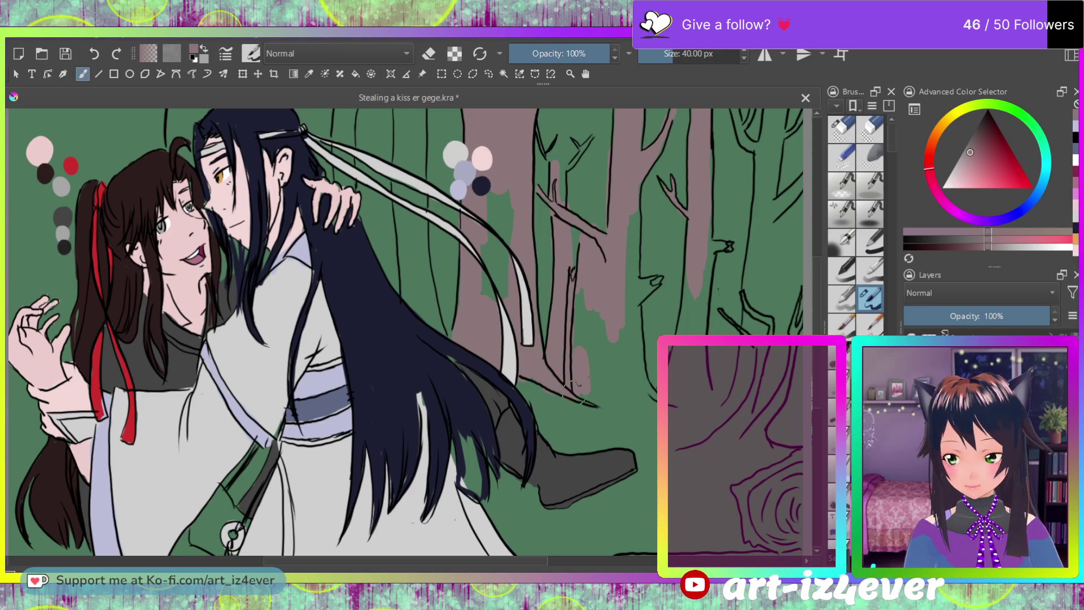
{"action": "mouse_move", "coordinate": [576, 294]}
{"action": "left_mouse_down"}
{"action": "mouse_move", "coordinate": [599, 395]}
{"action": "mouse_move", "coordinate": [624, 395]}
{"action": "left_mouse_up"}
{"action": "mouse_move", "coordinate": [627, 299]}
{"action": "left_mouse_down"}
{"action": "mouse_move", "coordinate": [644, 415]}
{"action": "mouse_move", "coordinate": [694, 324]}
{"action": "mouse_move", "coordinate": [690, 287]}
{"action": "left_mouse_up"}
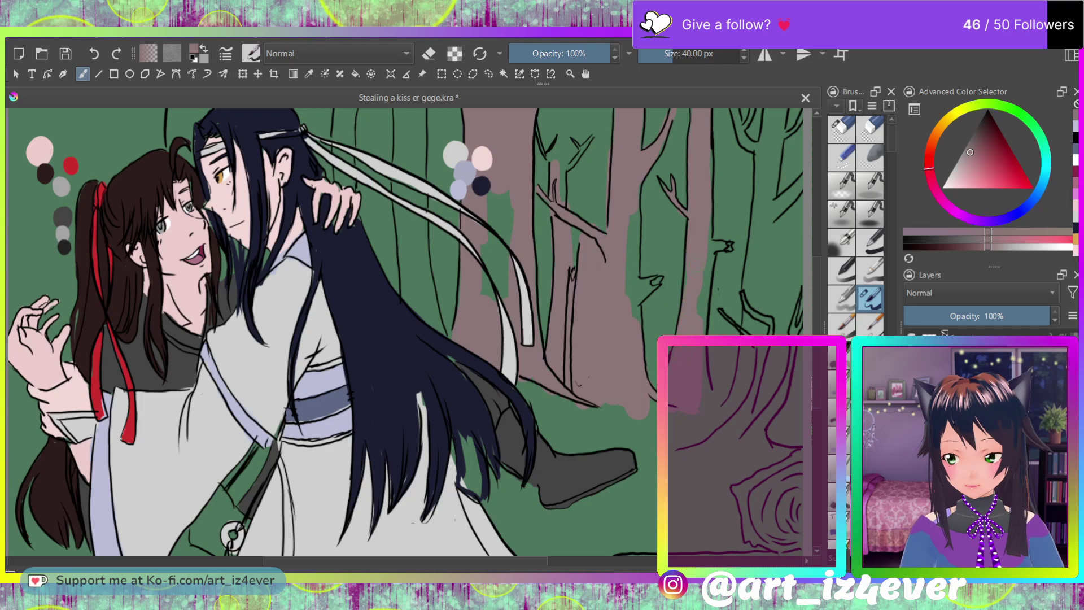
{"action": "left_click_drag", "start_coordinate": [707, 244], "coordinate": [706, 319]}
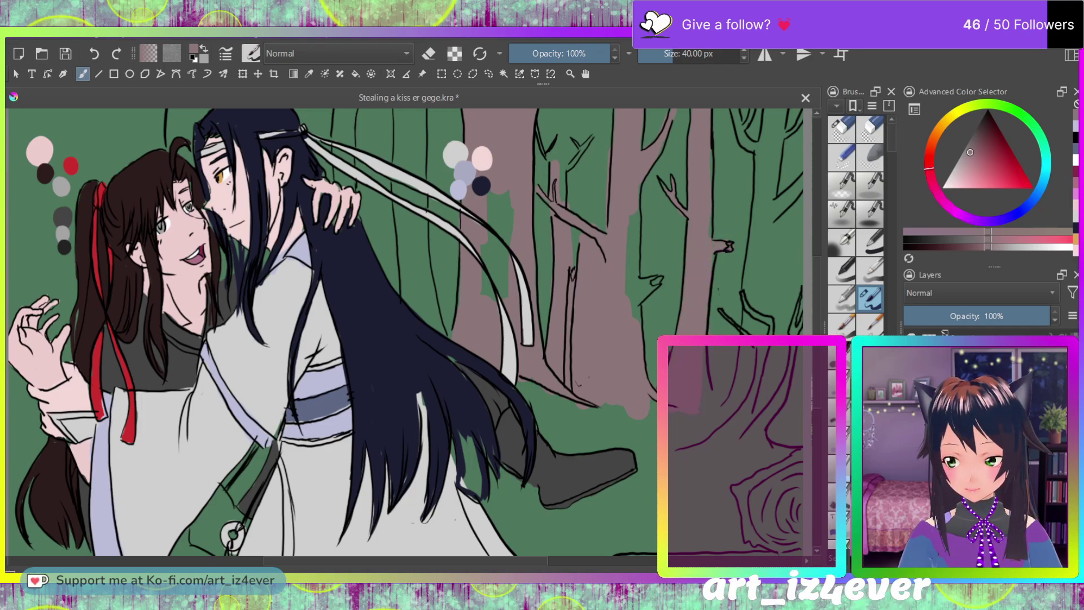
{"action": "left_click_drag", "start_coordinate": [632, 288], "coordinate": [641, 322]}
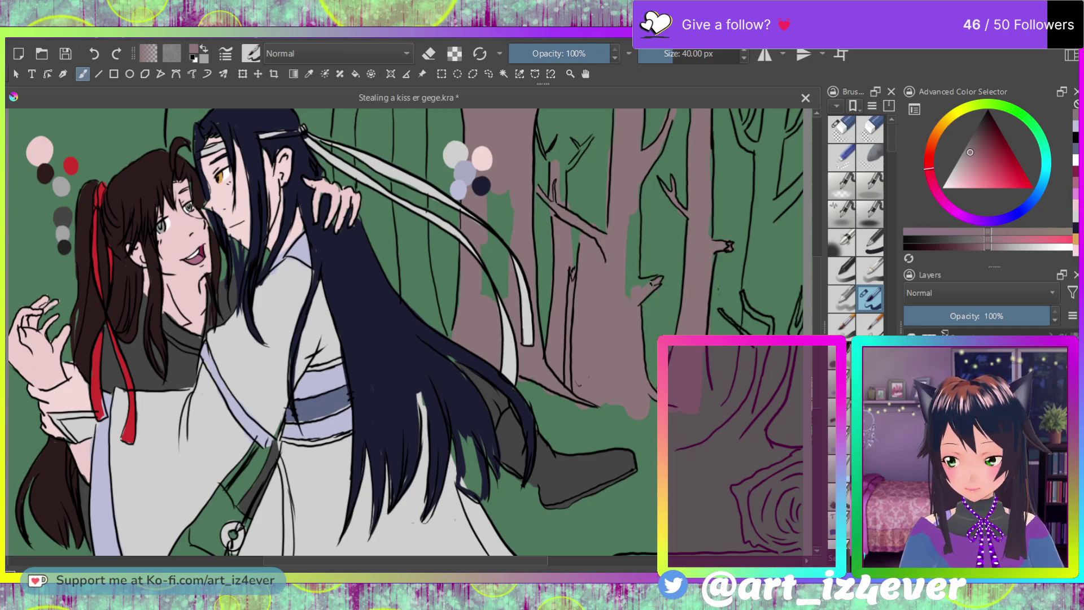
Step: Fill the remaining upper area of the central tree and the thin trunks behind the long dark hair with pinkish brown
{"action": "mouse_move", "coordinate": [629, 282]}
{"action": "left_mouse_down"}
{"action": "mouse_move", "coordinate": [637, 211]}
{"action": "mouse_move", "coordinate": [590, 158]}
{"action": "left_mouse_up"}
{"action": "left_click_drag", "start_coordinate": [591, 197], "coordinate": [591, 118]}
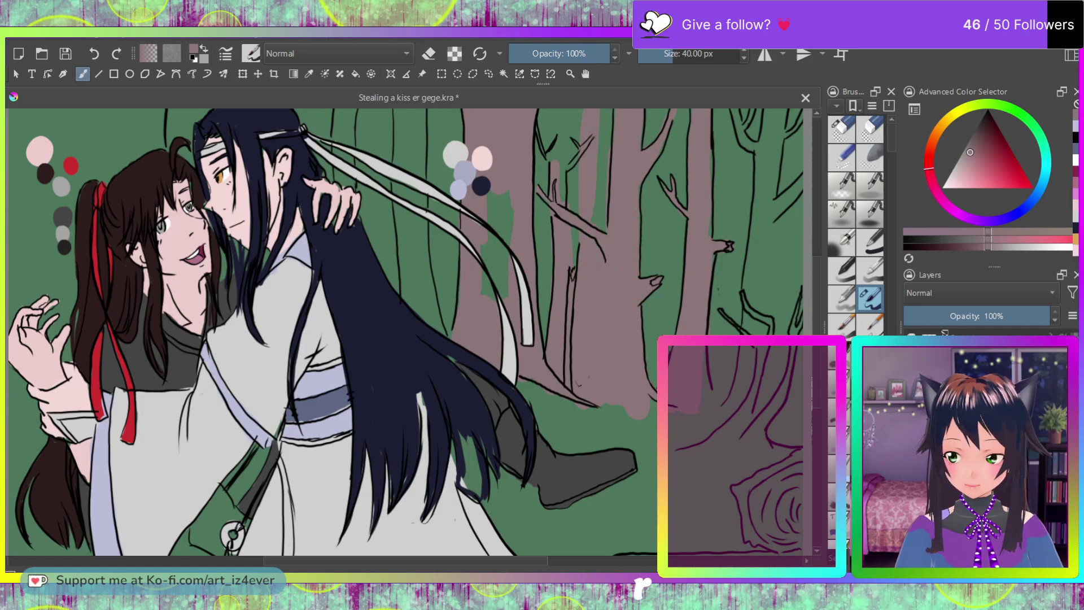
{"action": "left_click_drag", "start_coordinate": [601, 222], "coordinate": [603, 117]}
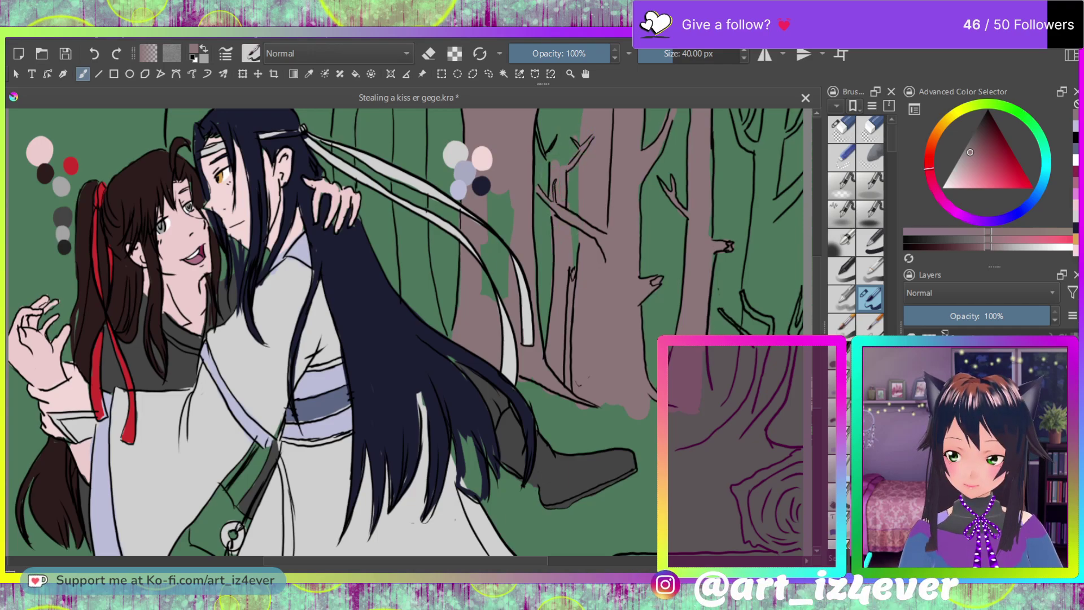
{"action": "mouse_move", "coordinate": [435, 334]}
{"action": "left_mouse_down"}
{"action": "mouse_move", "coordinate": [435, 288]}
{"action": "mouse_move", "coordinate": [411, 272]}
{"action": "mouse_move", "coordinate": [414, 320]}
{"action": "left_mouse_up"}
{"action": "mouse_move", "coordinate": [404, 254]}
{"action": "left_mouse_down"}
{"action": "mouse_move", "coordinate": [406, 116]}
{"action": "mouse_move", "coordinate": [409, 245]}
{"action": "mouse_move", "coordinate": [405, 119]}
{"action": "mouse_move", "coordinate": [424, 141]}
{"action": "mouse_move", "coordinate": [422, 260]}
{"action": "left_mouse_up"}
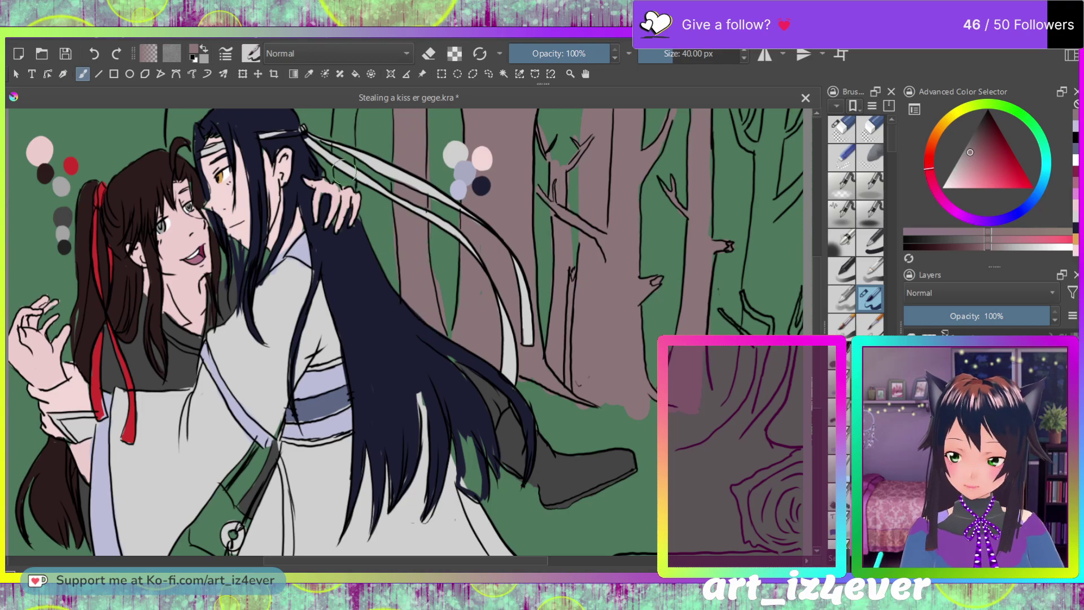
{"action": "left_click_drag", "start_coordinate": [345, 130], "coordinate": [350, 113]}
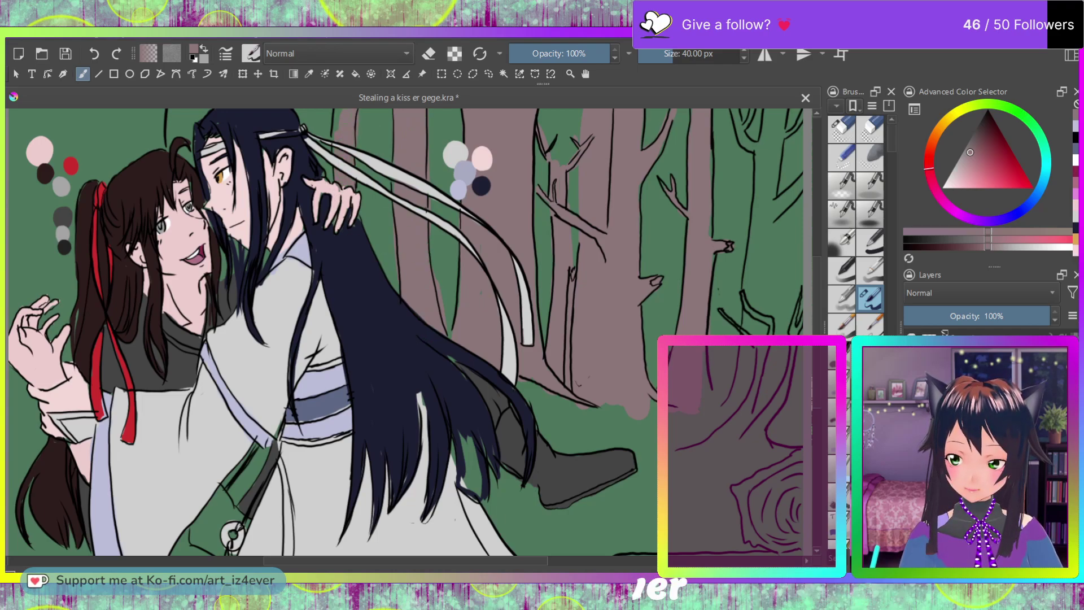
Step: Cover the tree area behind the brown-haired figure and the patch around the round ornament beside the robe with pinkish brown
{"action": "mouse_move", "coordinate": [151, 148]}
{"action": "left_mouse_down"}
{"action": "mouse_move", "coordinate": [166, 127]}
{"action": "mouse_move", "coordinate": [23, 248]}
{"action": "left_mouse_up"}
{"action": "mouse_move", "coordinate": [16, 113]}
{"action": "left_mouse_down"}
{"action": "mouse_move", "coordinate": [17, 537]}
{"action": "mouse_move", "coordinate": [61, 478]}
{"action": "left_mouse_up"}
{"action": "mouse_move", "coordinate": [169, 553]}
{"action": "left_mouse_down"}
{"action": "mouse_move", "coordinate": [201, 533]}
{"action": "mouse_move", "coordinate": [206, 504]}
{"action": "mouse_move", "coordinate": [251, 551]}
{"action": "mouse_move", "coordinate": [236, 511]}
{"action": "mouse_move", "coordinate": [254, 542]}
{"action": "mouse_move", "coordinate": [244, 536]}
{"action": "left_mouse_up"}
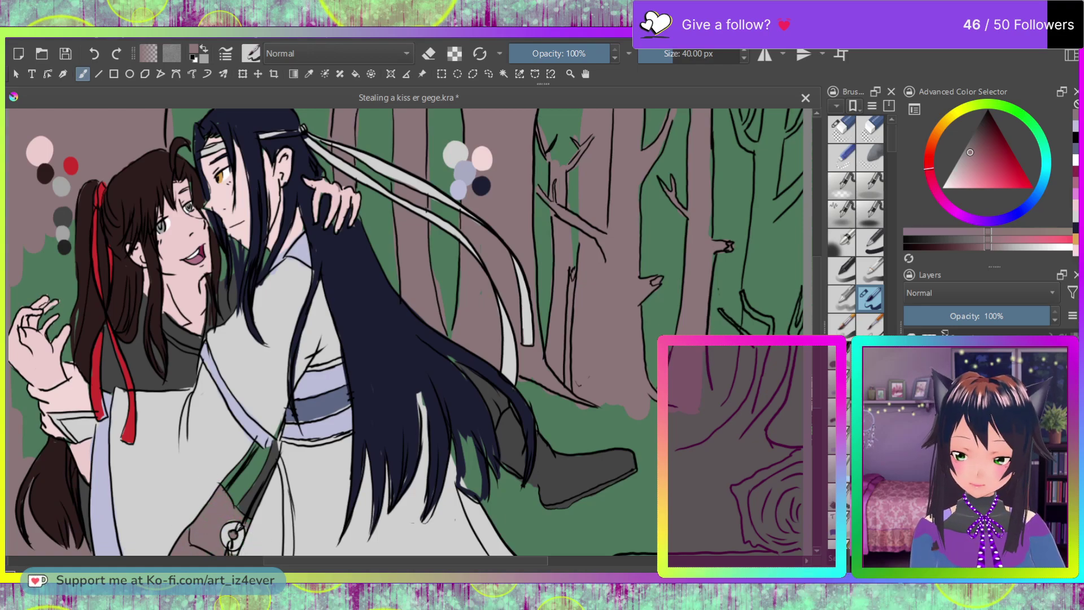
Step: Fill the fallen log beneath the pair and the large rooted tree at the canvas's right edge with pinkish brown
{"action": "mouse_move", "coordinate": [644, 531]}
{"action": "left_mouse_down"}
{"action": "mouse_move", "coordinate": [556, 547]}
{"action": "mouse_move", "coordinate": [514, 511]}
{"action": "mouse_move", "coordinate": [527, 480]}
{"action": "mouse_move", "coordinate": [491, 477]}
{"action": "mouse_move", "coordinate": [463, 457]}
{"action": "mouse_move", "coordinate": [457, 483]}
{"action": "left_mouse_up"}
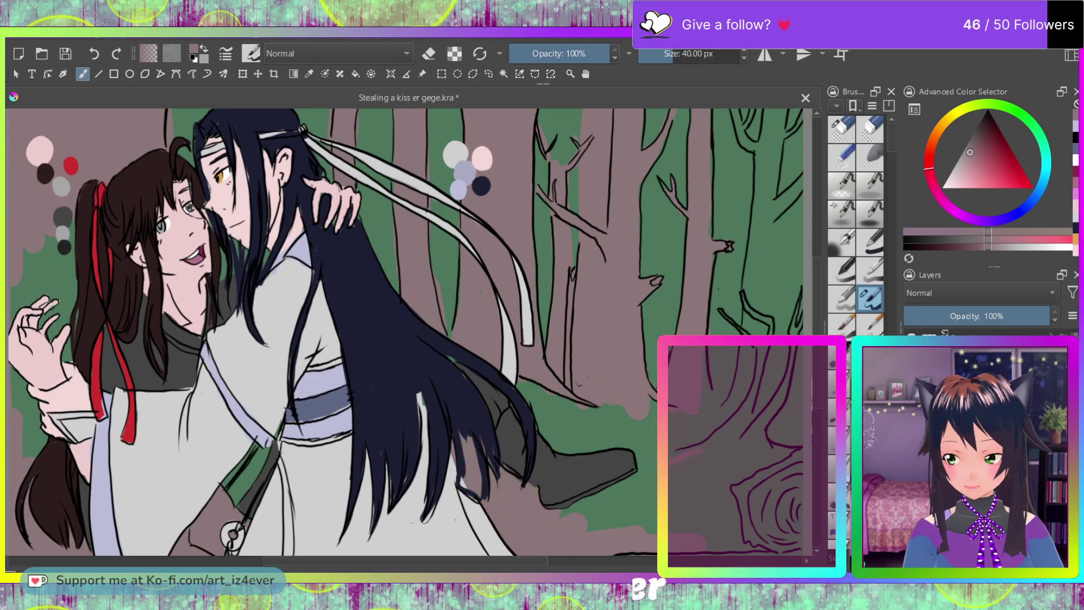
{"action": "mouse_move", "coordinate": [585, 478]}
{"action": "left_mouse_down"}
{"action": "mouse_move", "coordinate": [567, 506]}
{"action": "mouse_move", "coordinate": [655, 511]}
{"action": "left_mouse_up"}
{"action": "mouse_move", "coordinate": [717, 474]}
{"action": "left_mouse_down"}
{"action": "mouse_move", "coordinate": [748, 484]}
{"action": "mouse_move", "coordinate": [754, 533]}
{"action": "mouse_move", "coordinate": [794, 524]}
{"action": "mouse_move", "coordinate": [787, 483]}
{"action": "left_mouse_up"}
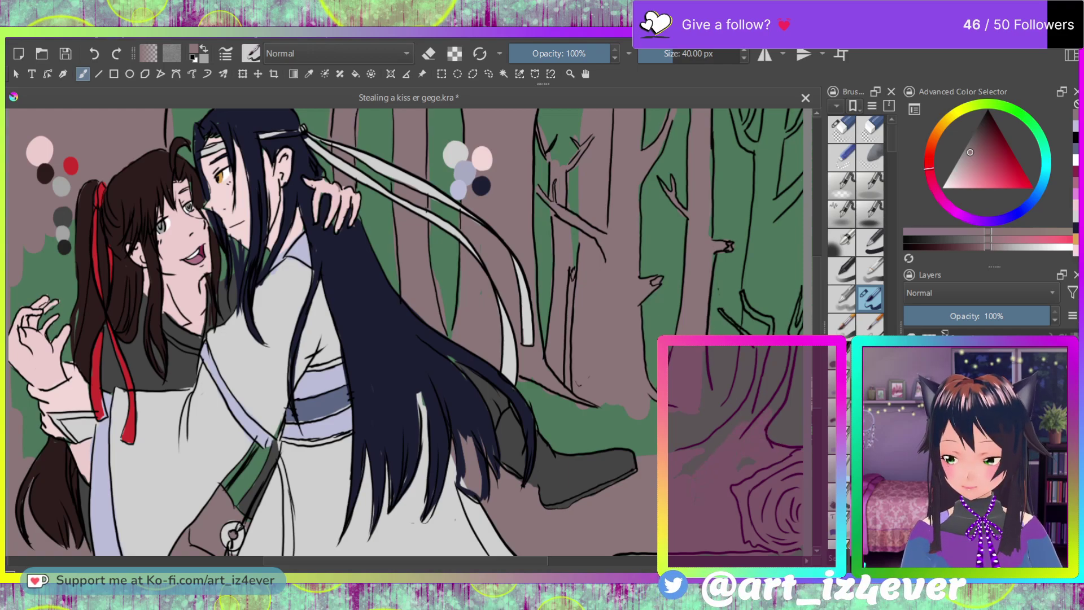
{"action": "left_click_drag", "start_coordinate": [734, 429], "coordinate": [686, 448]}
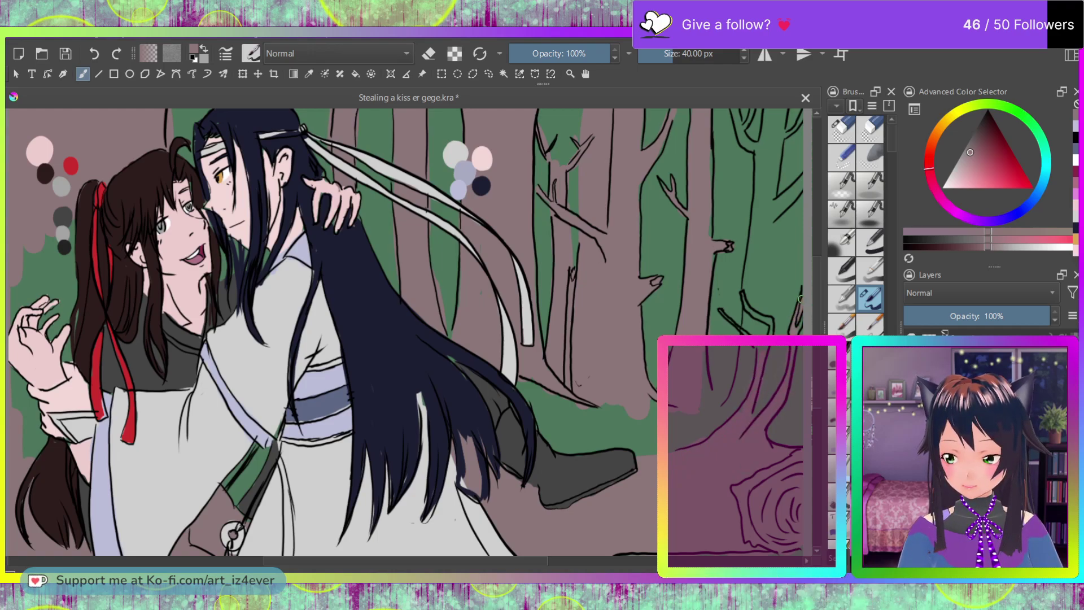
{"action": "mouse_move", "coordinate": [740, 395]}
{"action": "left_mouse_down"}
{"action": "mouse_move", "coordinate": [769, 302]}
{"action": "mouse_move", "coordinate": [796, 365]}
{"action": "left_mouse_up"}
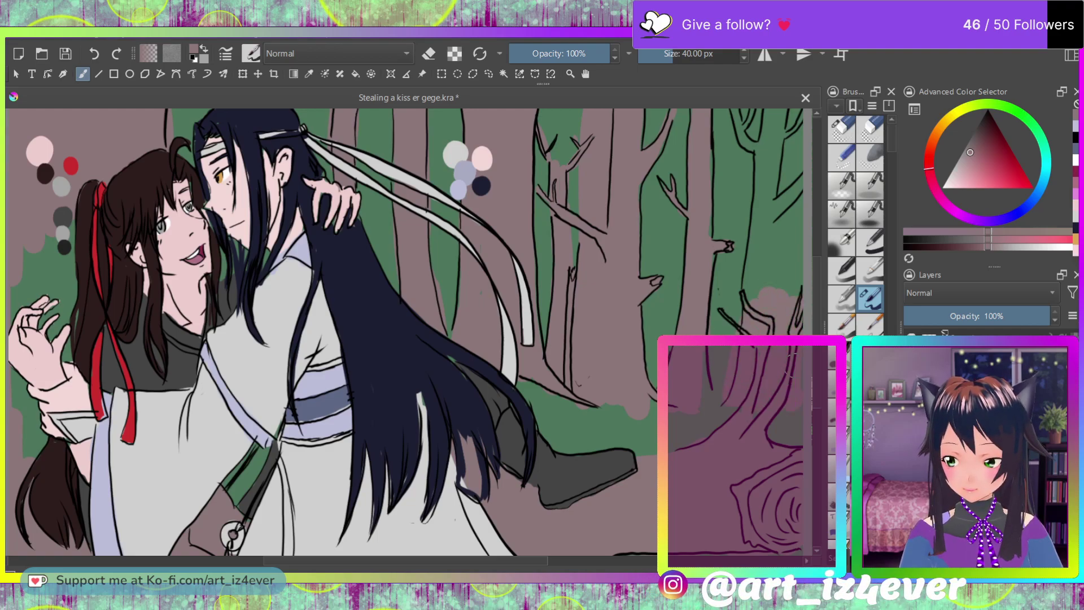
{"action": "mouse_move", "coordinate": [799, 226]}
{"action": "left_mouse_down"}
{"action": "mouse_move", "coordinate": [788, 248]}
{"action": "mouse_move", "coordinate": [762, 238]}
{"action": "mouse_move", "coordinate": [754, 184]}
{"action": "mouse_move", "coordinate": [793, 116]}
{"action": "left_mouse_up"}
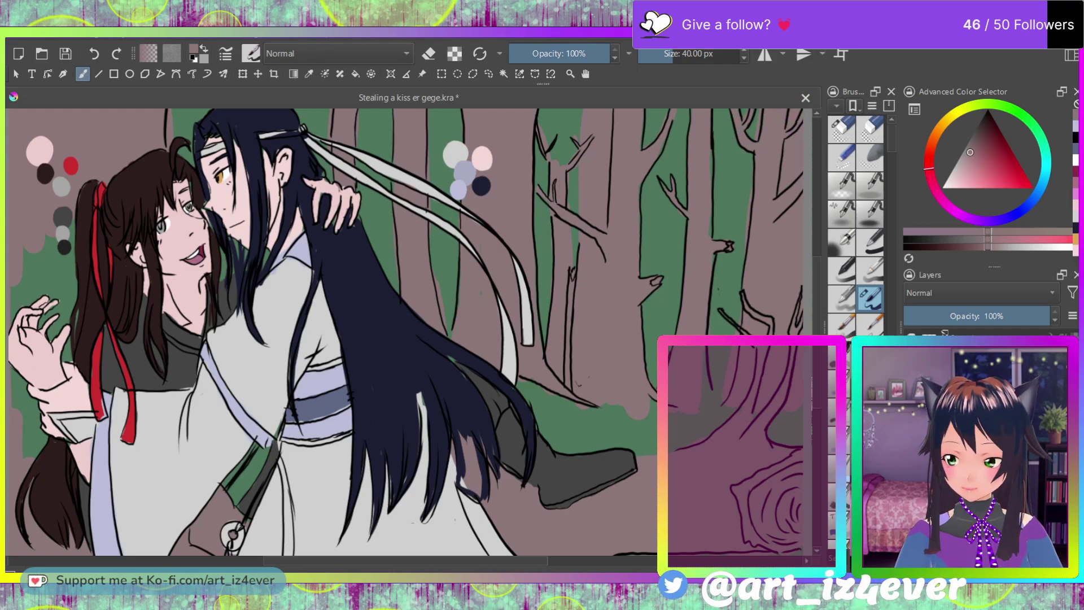
Step: Fill the gaps around the brown-haired figure's ponytail and raised hand, and erase the spill along the trunk edge above his head
{"action": "mouse_move", "coordinate": [76, 222]}
{"action": "left_mouse_down"}
{"action": "mouse_move", "coordinate": [89, 426]}
{"action": "mouse_move", "coordinate": [77, 236]}
{"action": "mouse_move", "coordinate": [59, 371]}
{"action": "left_mouse_up"}
{"action": "mouse_move", "coordinate": [25, 251]}
{"action": "left_mouse_down"}
{"action": "mouse_move", "coordinate": [31, 429]}
{"action": "mouse_move", "coordinate": [49, 475]}
{"action": "left_mouse_up"}
{"action": "key", "text": "e"}
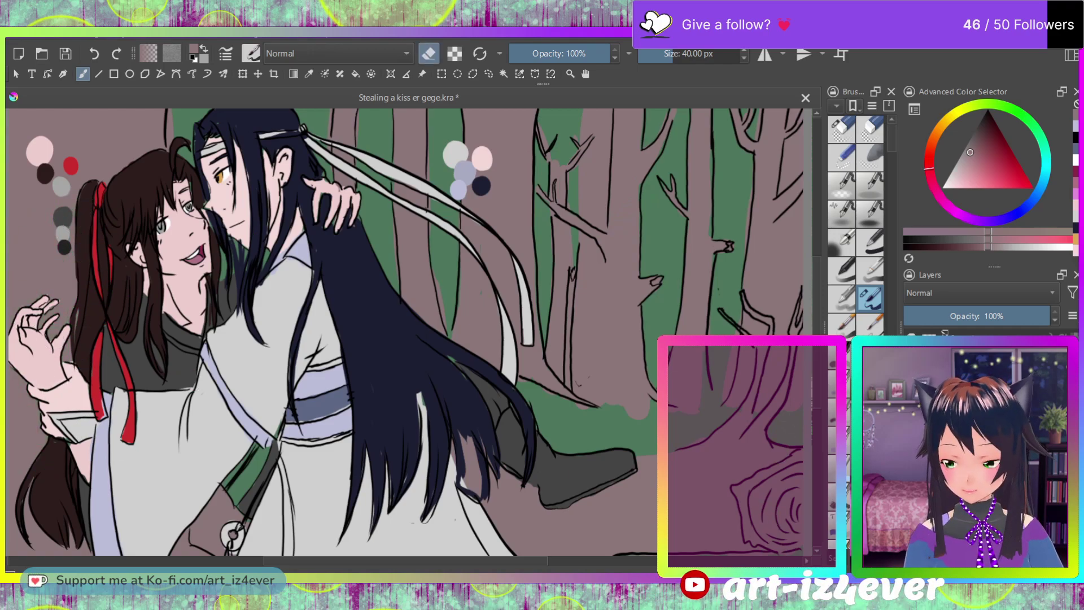
{"action": "scroll", "coordinate": [409, 331], "scroll_direction": "right", "scroll_amount": 10}
{"action": "scroll", "coordinate": [331, 336], "scroll_direction": "down", "scroll_amount": 3}
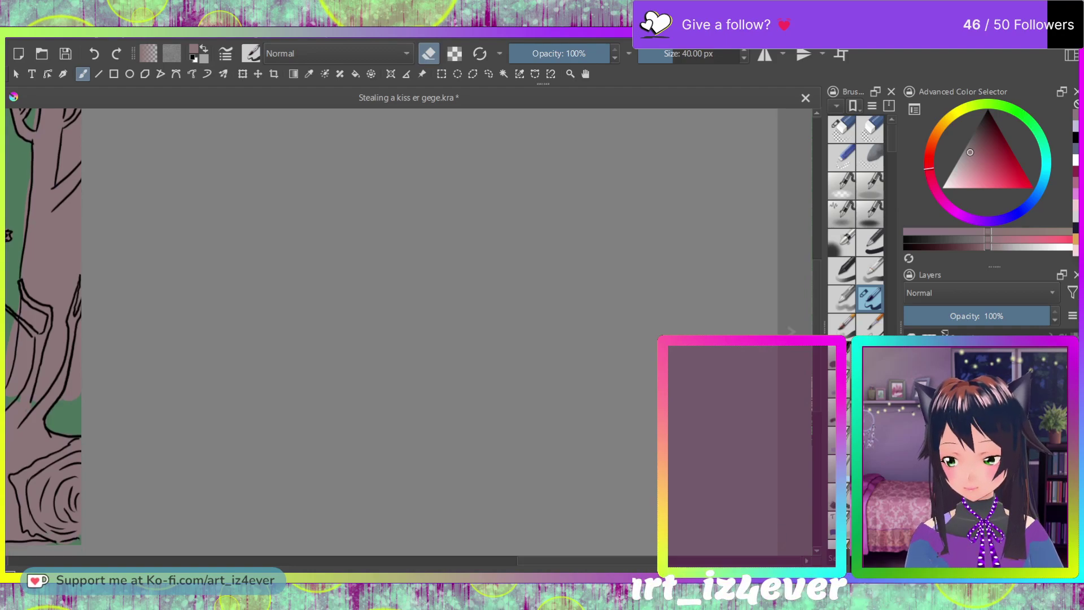
{"action": "scroll", "coordinate": [331, 336], "scroll_direction": "left", "scroll_amount": 10}
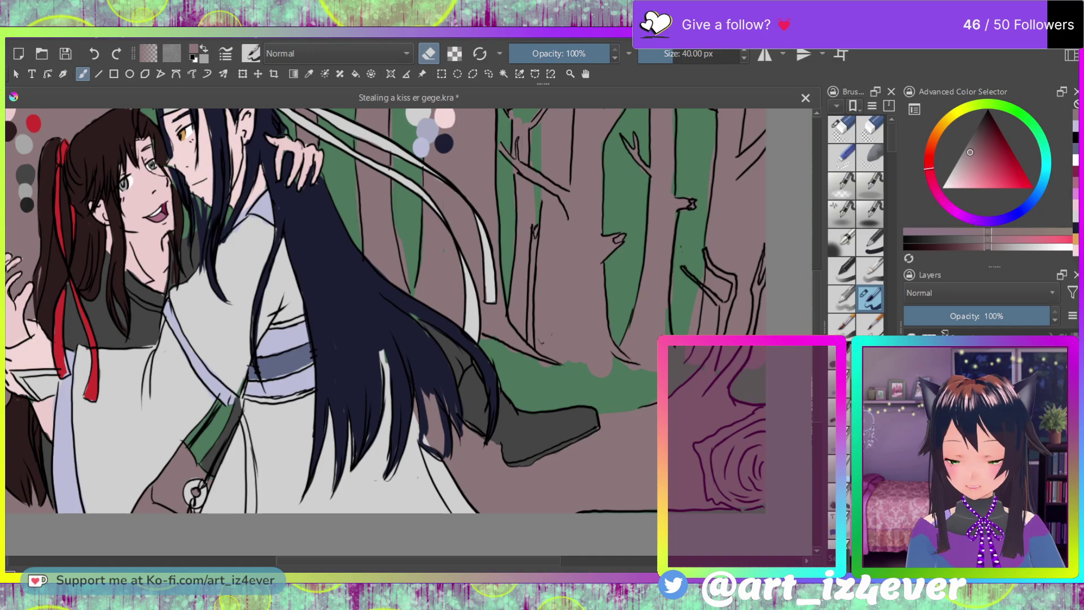
{"action": "left_click_drag", "start_coordinate": [408, 311], "coordinate": [446, 353]}
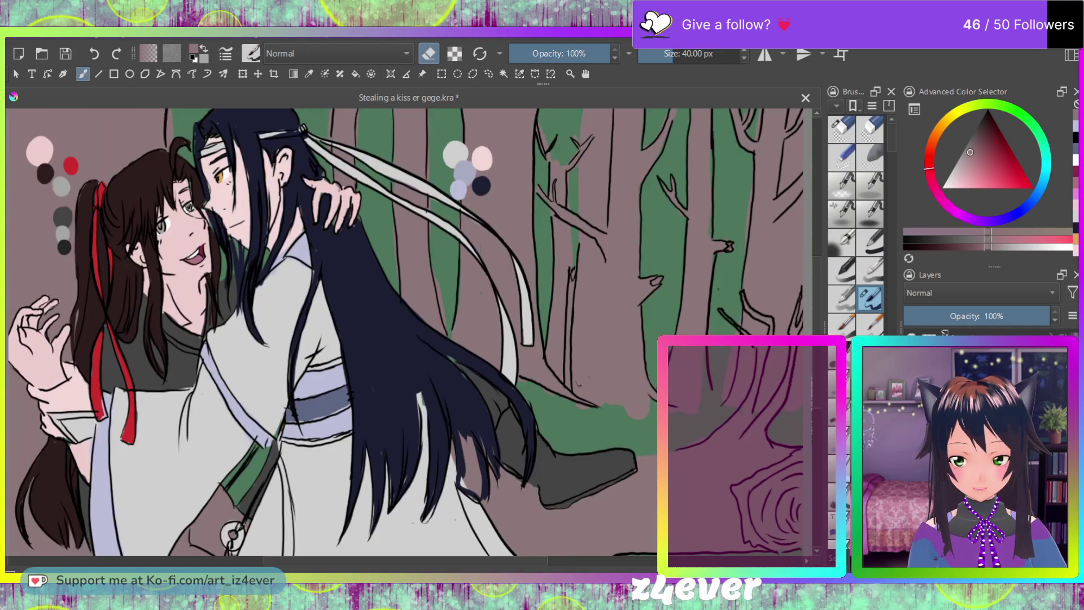
{"action": "key", "text": "e"}
{"action": "key", "text": "e"}
{"action": "left_click_drag", "start_coordinate": [175, 116], "coordinate": [173, 139]}
{"action": "key", "text": "e"}
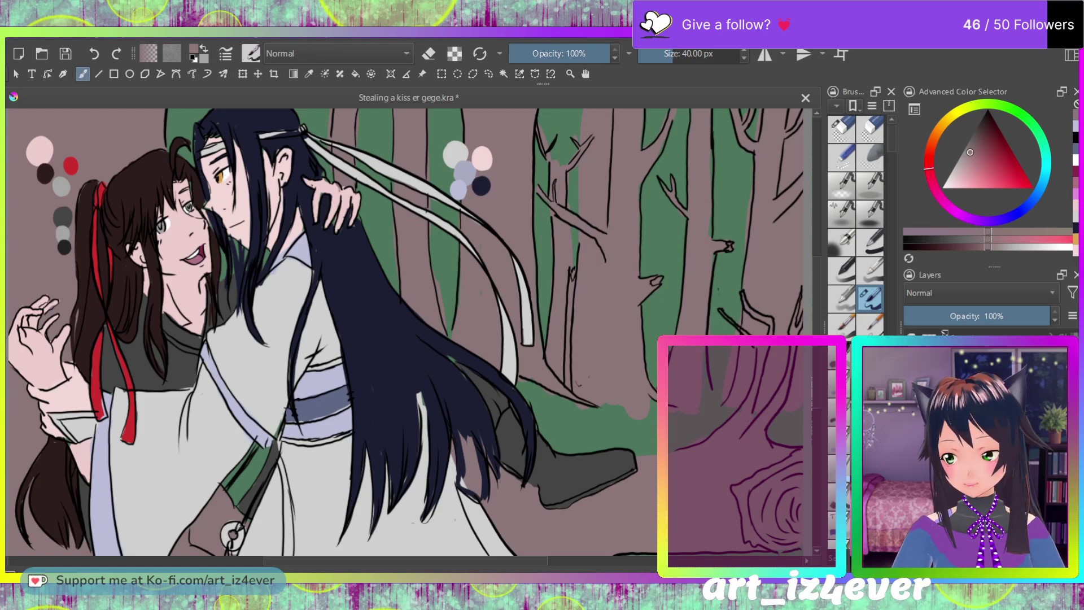
Step: Pick a muted yellowish green and fill the grass strip between the tree roots and the fallen log
{"action": "left_click", "coordinate": [1004, 105]}
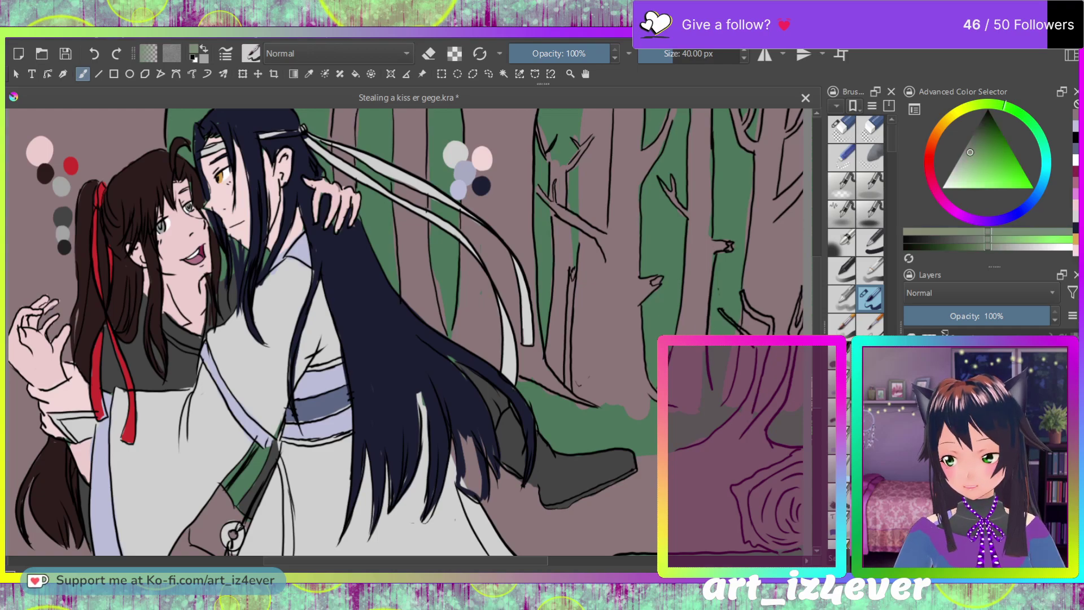
{"action": "left_click", "coordinate": [979, 148]}
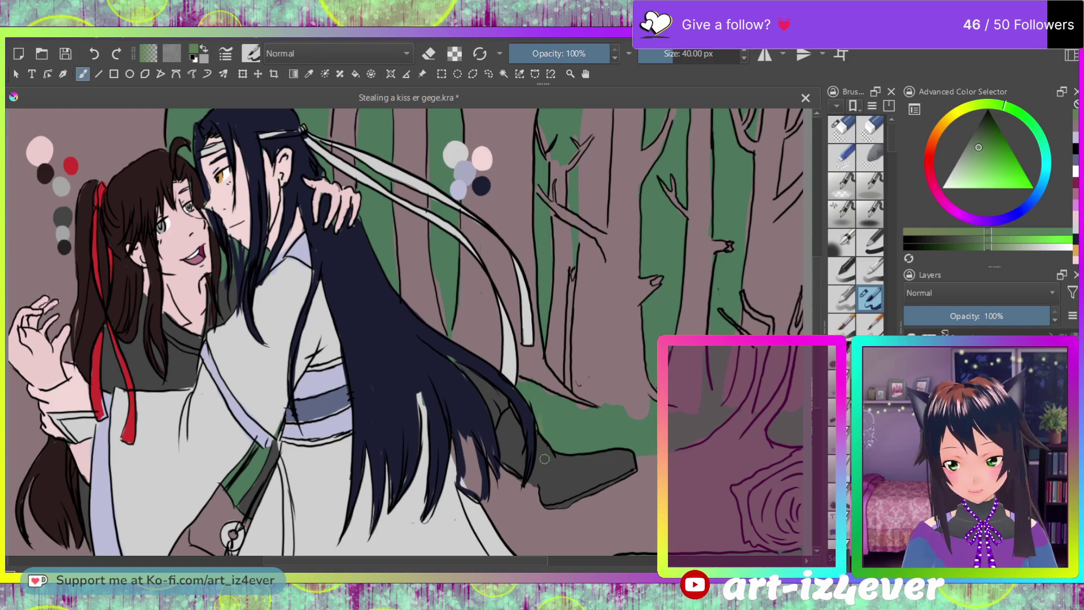
{"action": "mouse_move", "coordinate": [544, 447]}
{"action": "left_mouse_down"}
{"action": "mouse_move", "coordinate": [567, 409]}
{"action": "mouse_move", "coordinate": [595, 415]}
{"action": "mouse_move", "coordinate": [616, 462]}
{"action": "mouse_move", "coordinate": [658, 435]}
{"action": "left_mouse_up"}
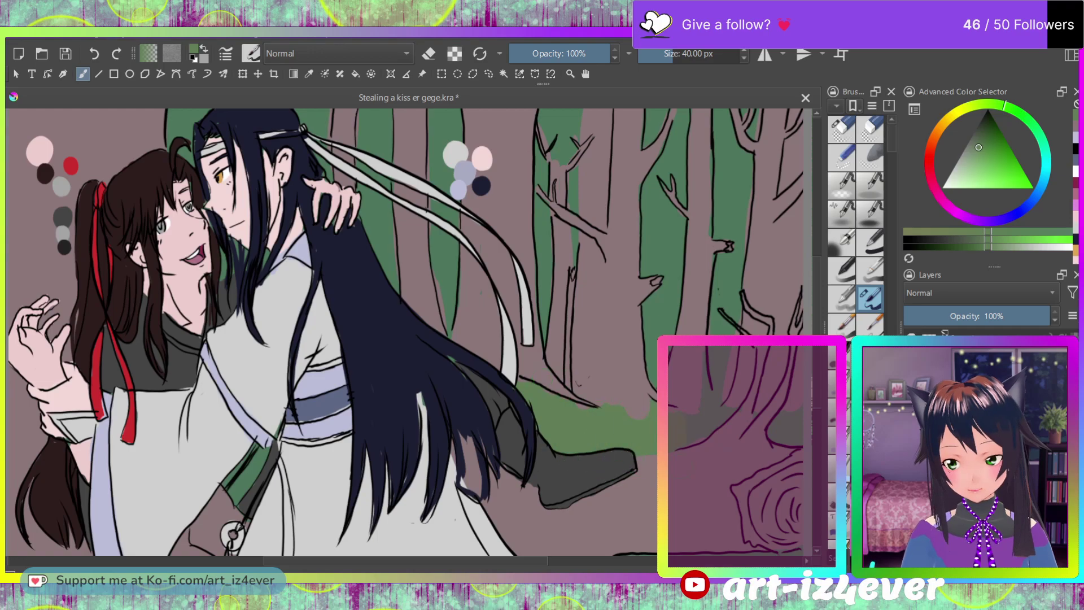
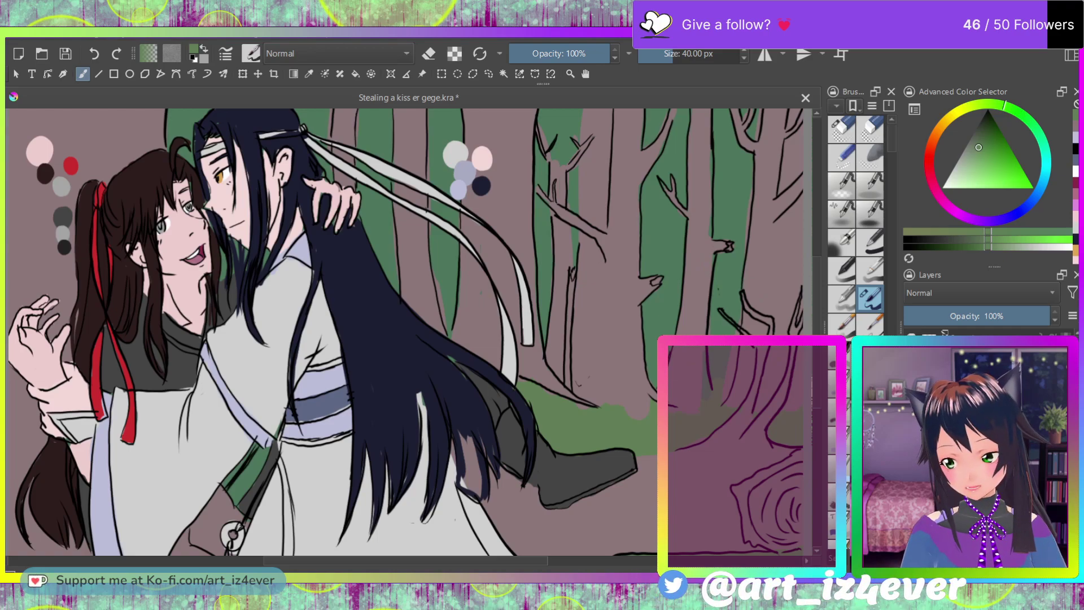
Step: Darken the colour to a deep saturated green and paint low shrubs at the tree bases and between the large tree's roots
{"action": "key", "text": "k"}
{"action": "key", "text": "k"}
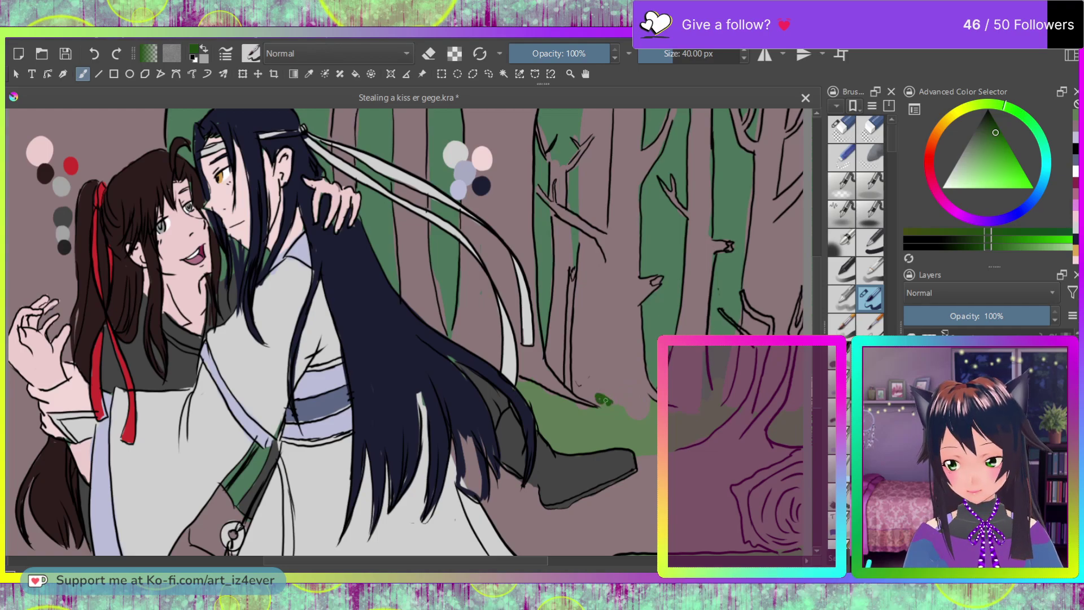
{"action": "mouse_move", "coordinate": [638, 403]}
{"action": "left_mouse_down"}
{"action": "mouse_move", "coordinate": [566, 389]}
{"action": "mouse_move", "coordinate": [651, 398]}
{"action": "mouse_move", "coordinate": [655, 381]}
{"action": "mouse_move", "coordinate": [607, 390]}
{"action": "mouse_move", "coordinate": [581, 369]}
{"action": "mouse_move", "coordinate": [613, 380]}
{"action": "mouse_move", "coordinate": [577, 384]}
{"action": "left_mouse_up"}
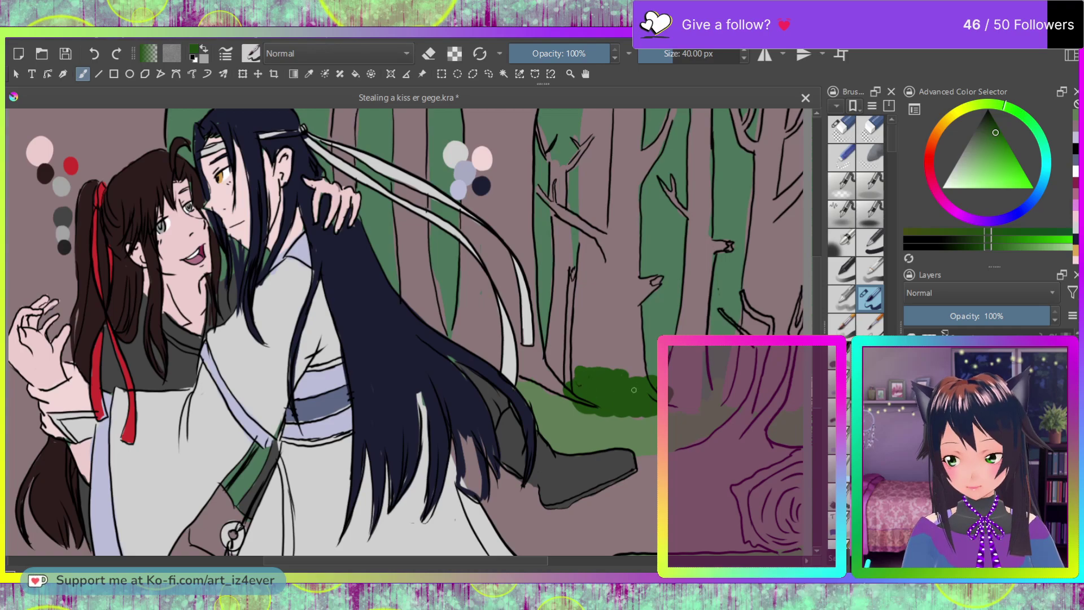
{"action": "left_click_drag", "start_coordinate": [654, 410], "coordinate": [637, 412]}
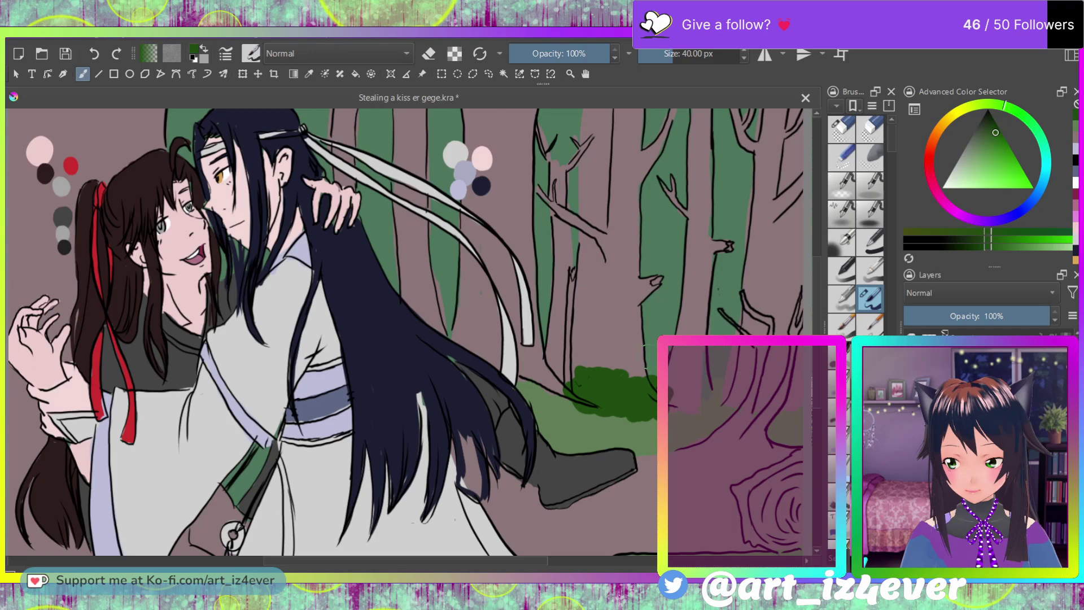
{"action": "mouse_move", "coordinate": [708, 387]}
{"action": "left_mouse_down"}
{"action": "mouse_move", "coordinate": [723, 400]}
{"action": "mouse_move", "coordinate": [719, 387]}
{"action": "left_mouse_up"}
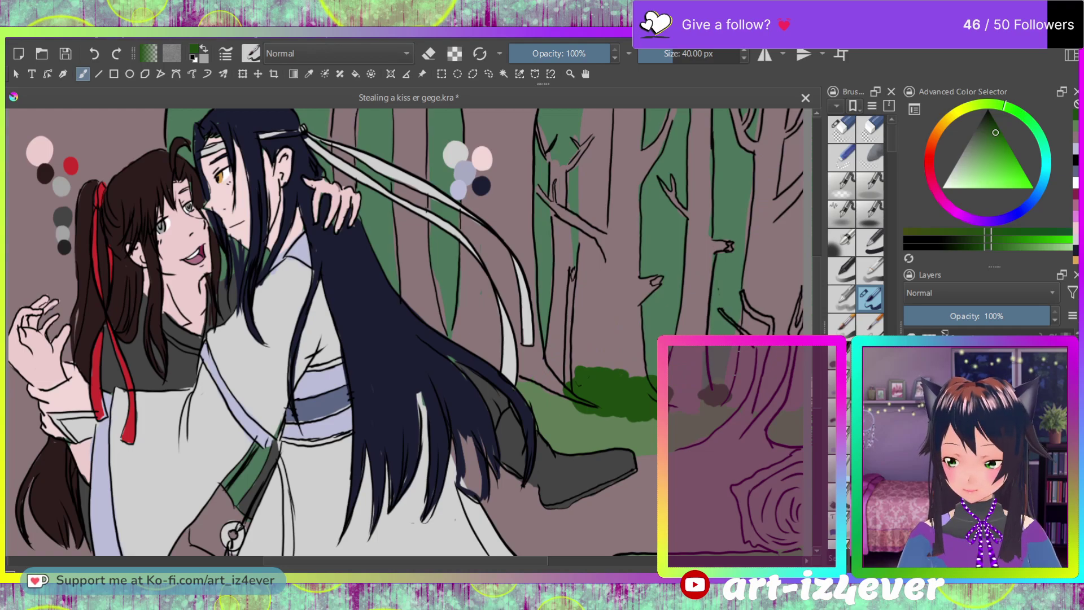
{"action": "mouse_move", "coordinate": [782, 412]}
{"action": "left_mouse_down"}
{"action": "mouse_move", "coordinate": [799, 410]}
{"action": "mouse_move", "coordinate": [794, 389]}
{"action": "mouse_move", "coordinate": [768, 390]}
{"action": "mouse_move", "coordinate": [746, 409]}
{"action": "mouse_move", "coordinate": [795, 402]}
{"action": "mouse_move", "coordinate": [761, 399]}
{"action": "left_mouse_up"}
Step: Paint another deep green shrub behind the end of the white ribbon, beside the long dark hair
{"action": "key", "text": "e"}
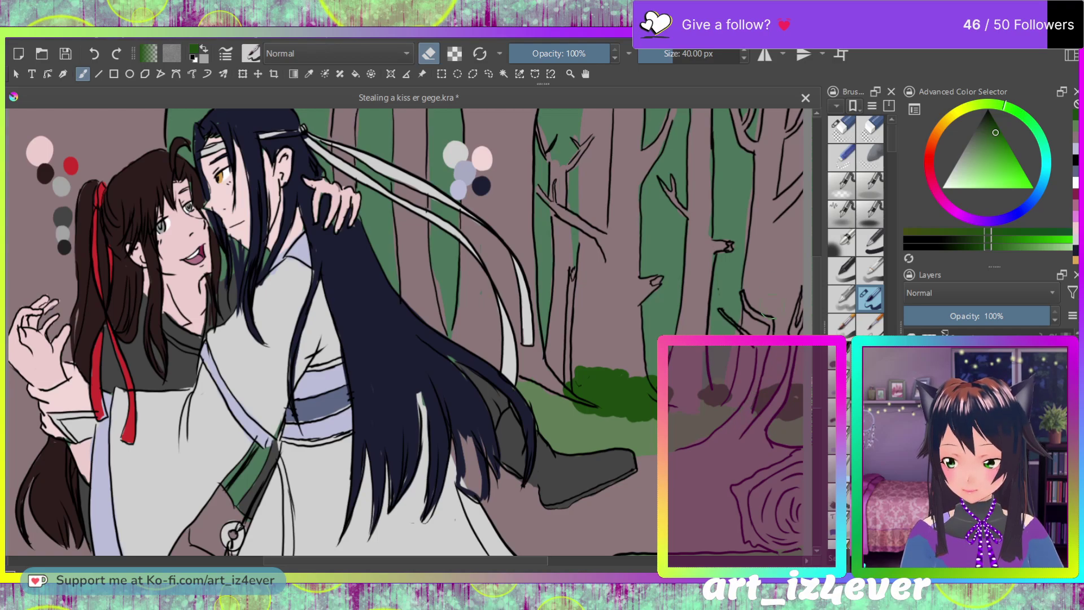
{"action": "key", "text": "e"}
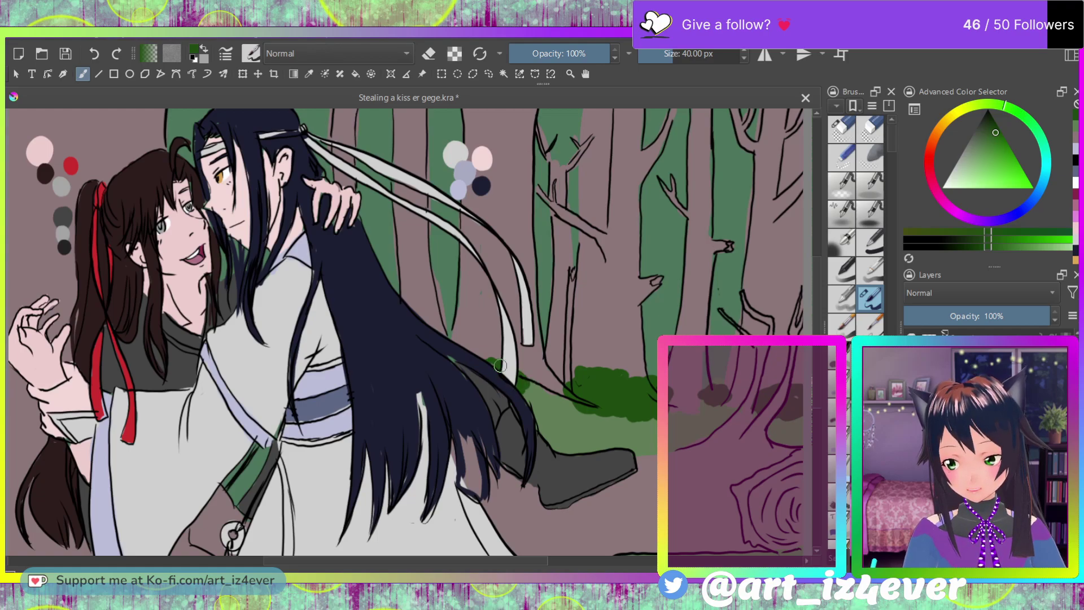
{"action": "mouse_move", "coordinate": [473, 352]}
{"action": "left_mouse_down"}
{"action": "mouse_move", "coordinate": [457, 358]}
{"action": "mouse_move", "coordinate": [496, 369]}
{"action": "mouse_move", "coordinate": [501, 354]}
{"action": "left_mouse_up"}
{"action": "left_click_drag", "start_coordinate": [485, 344], "coordinate": [467, 342]}
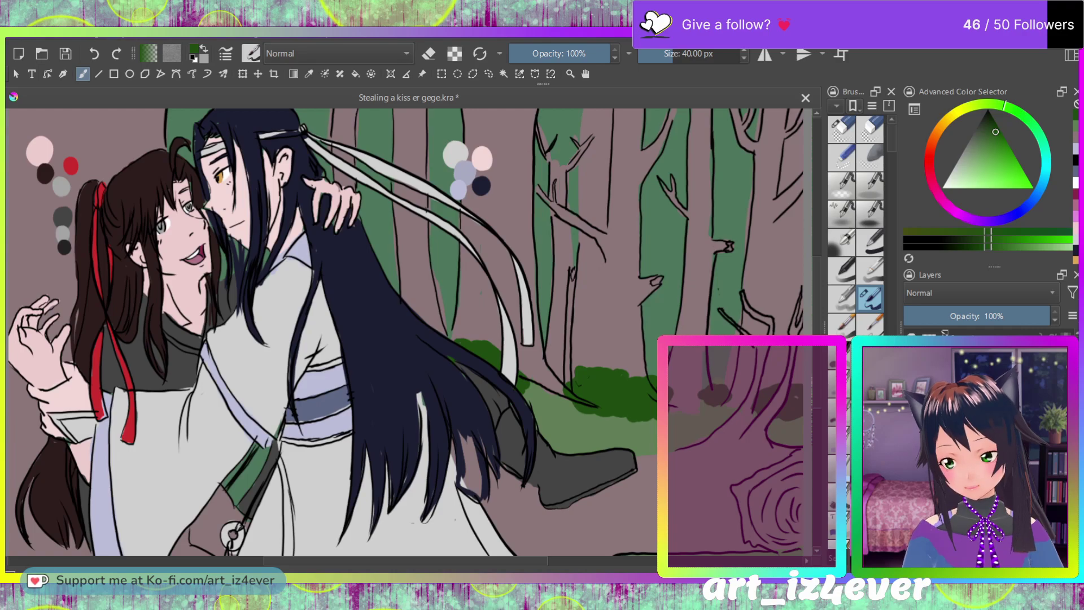
Step: Pick a near-black green and cover the backdrop gaps between the trunks behind the dark-haired figure and around the central trees
{"action": "left_click_drag", "start_coordinate": [995, 132], "coordinate": [987, 123]}
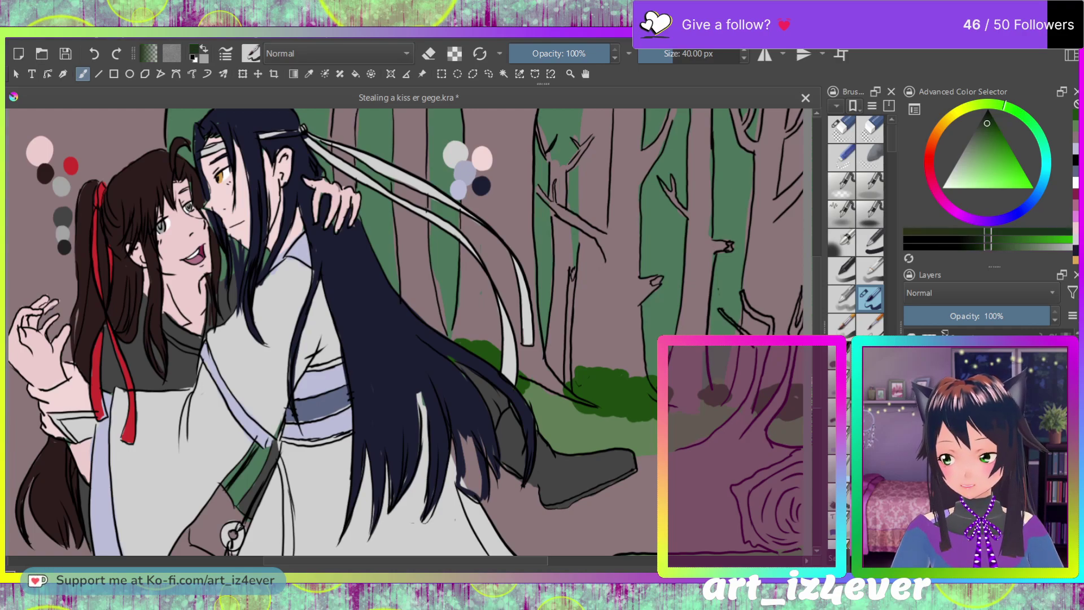
{"action": "mouse_move", "coordinate": [717, 350]}
{"action": "left_mouse_down"}
{"action": "mouse_move", "coordinate": [711, 377]}
{"action": "mouse_move", "coordinate": [720, 329]}
{"action": "left_mouse_up"}
{"action": "mouse_move", "coordinate": [658, 368]}
{"action": "left_mouse_down"}
{"action": "mouse_move", "coordinate": [675, 320]}
{"action": "mouse_move", "coordinate": [655, 118]}
{"action": "mouse_move", "coordinate": [648, 142]}
{"action": "left_mouse_up"}
{"action": "mouse_move", "coordinate": [574, 192]}
{"action": "left_mouse_down"}
{"action": "mouse_move", "coordinate": [567, 121]}
{"action": "mouse_move", "coordinate": [543, 180]}
{"action": "left_mouse_up"}
{"action": "mouse_move", "coordinate": [456, 112]}
{"action": "left_mouse_down"}
{"action": "mouse_move", "coordinate": [456, 136]}
{"action": "mouse_move", "coordinate": [432, 167]}
{"action": "left_mouse_up"}
{"action": "mouse_move", "coordinate": [386, 116]}
{"action": "left_mouse_down"}
{"action": "mouse_move", "coordinate": [365, 168]}
{"action": "mouse_move", "coordinate": [205, 113]}
{"action": "mouse_move", "coordinate": [175, 136]}
{"action": "left_mouse_up"}
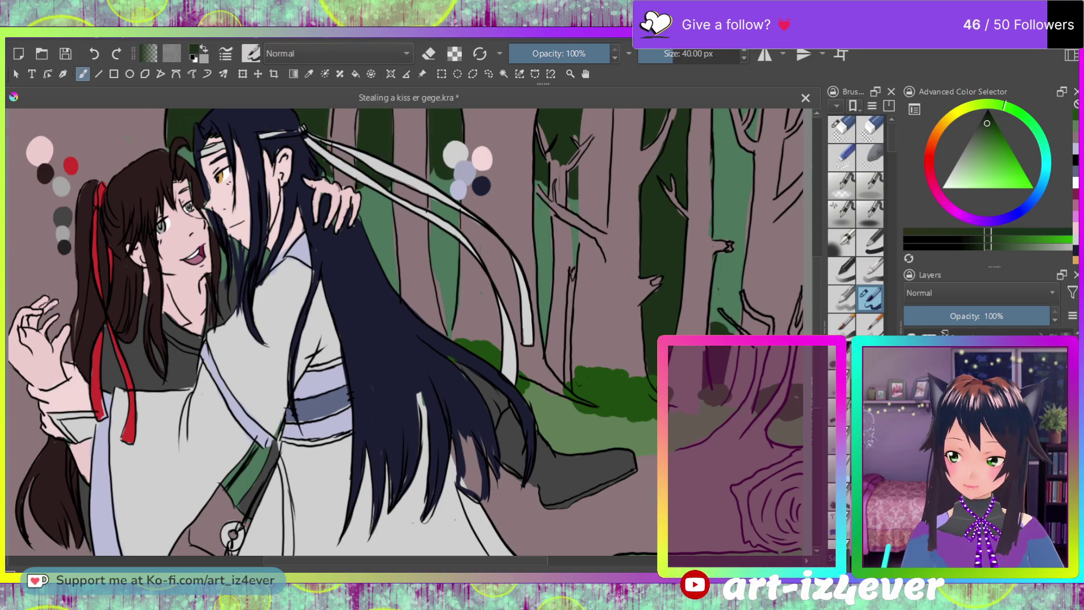
{"action": "mouse_move", "coordinate": [380, 300]}
{"action": "left_mouse_down"}
{"action": "mouse_move", "coordinate": [375, 178]}
{"action": "mouse_move", "coordinate": [394, 274]}
{"action": "left_mouse_up"}
{"action": "mouse_move", "coordinate": [440, 338]}
{"action": "left_mouse_down"}
{"action": "mouse_move", "coordinate": [429, 208]}
{"action": "mouse_move", "coordinate": [452, 195]}
{"action": "left_mouse_up"}
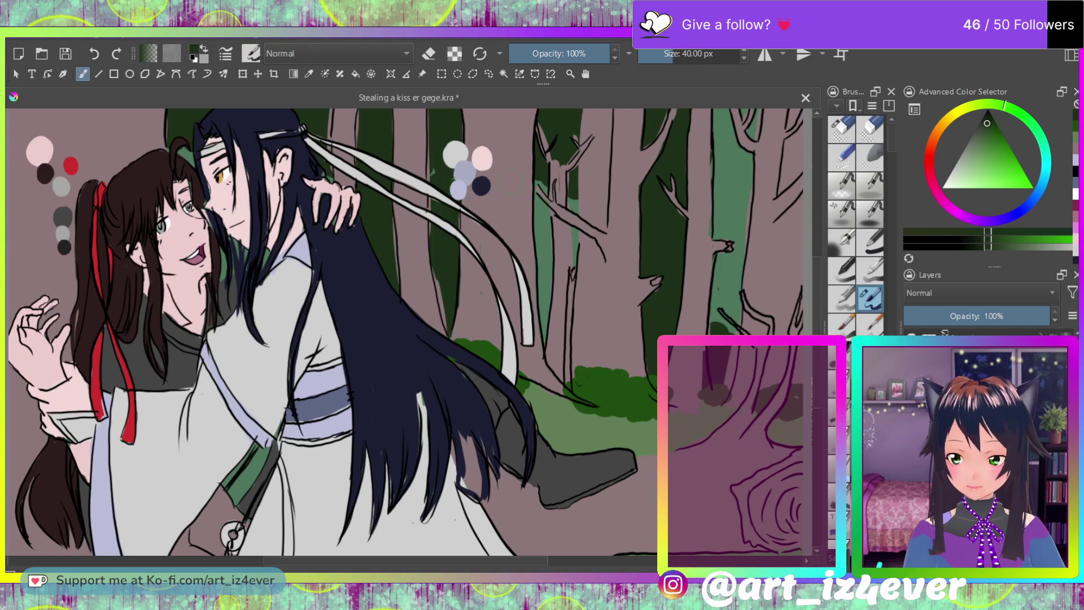
Step: Cover the remaining lighter green gaps among the central and far trees and between the two faces with near-black green
{"action": "mouse_move", "coordinate": [534, 338]}
{"action": "left_mouse_down"}
{"action": "mouse_move", "coordinate": [612, 302]}
{"action": "mouse_move", "coordinate": [602, 276]}
{"action": "mouse_move", "coordinate": [642, 227]}
{"action": "mouse_move", "coordinate": [609, 207]}
{"action": "mouse_move", "coordinate": [550, 227]}
{"action": "mouse_move", "coordinate": [610, 189]}
{"action": "mouse_move", "coordinate": [573, 146]}
{"action": "left_mouse_up"}
{"action": "mouse_move", "coordinate": [722, 116]}
{"action": "left_mouse_down"}
{"action": "mouse_move", "coordinate": [734, 160]}
{"action": "mouse_move", "coordinate": [718, 333]}
{"action": "left_mouse_up"}
{"action": "left_click_drag", "start_coordinate": [738, 263], "coordinate": [756, 175]}
{"action": "left_click_drag", "start_coordinate": [756, 124], "coordinate": [731, 189]}
{"action": "left_click_drag", "start_coordinate": [714, 211], "coordinate": [756, 113]}
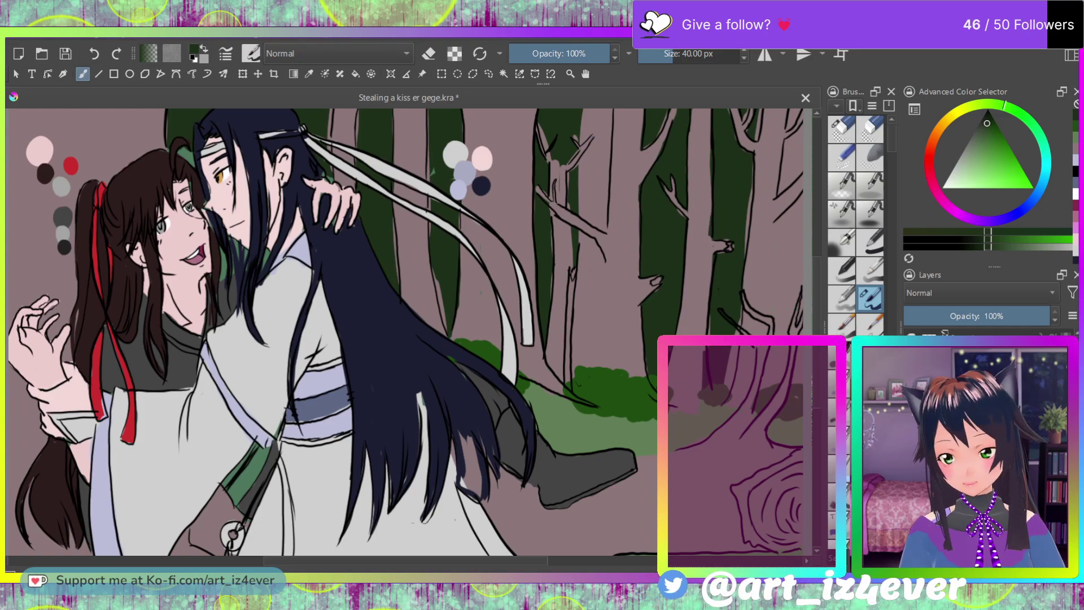
{"action": "mouse_move", "coordinate": [234, 148]}
{"action": "left_mouse_down"}
{"action": "mouse_move", "coordinate": [192, 194]}
{"action": "mouse_move", "coordinate": [253, 222]}
{"action": "left_mouse_up"}
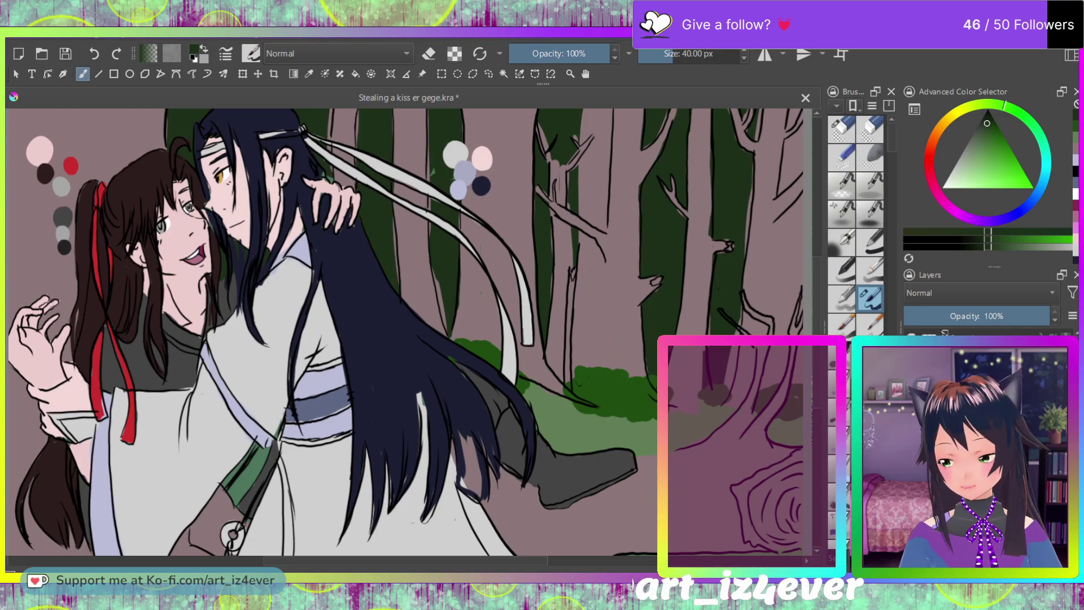
Step: Erase the dark green spill along the trunk edge beside the dark-haired figure's back
{"action": "key", "text": "e"}
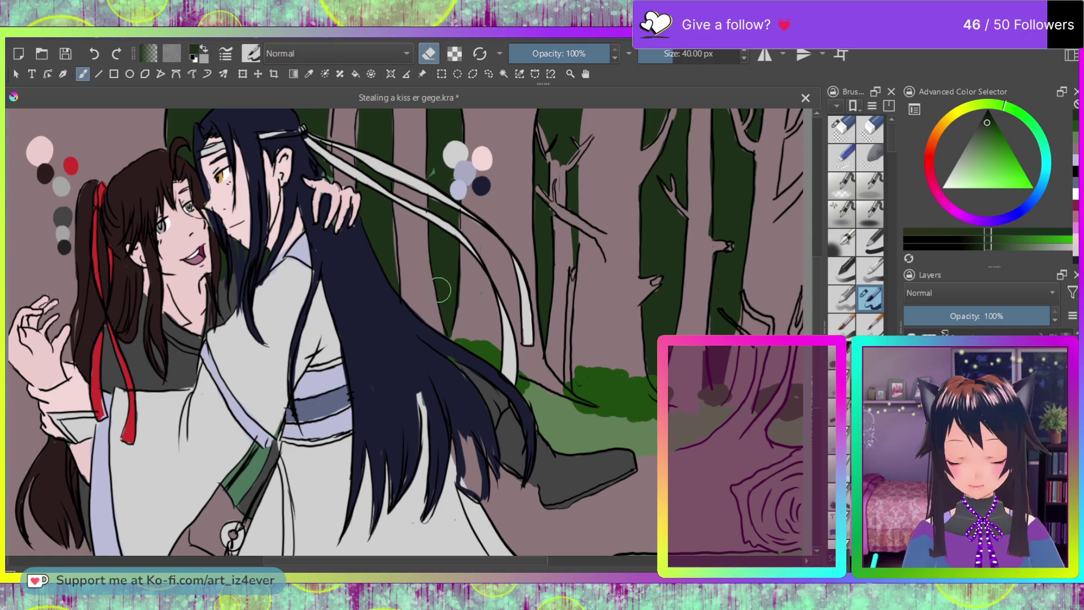
{"action": "left_click_drag", "start_coordinate": [397, 281], "coordinate": [395, 232]}
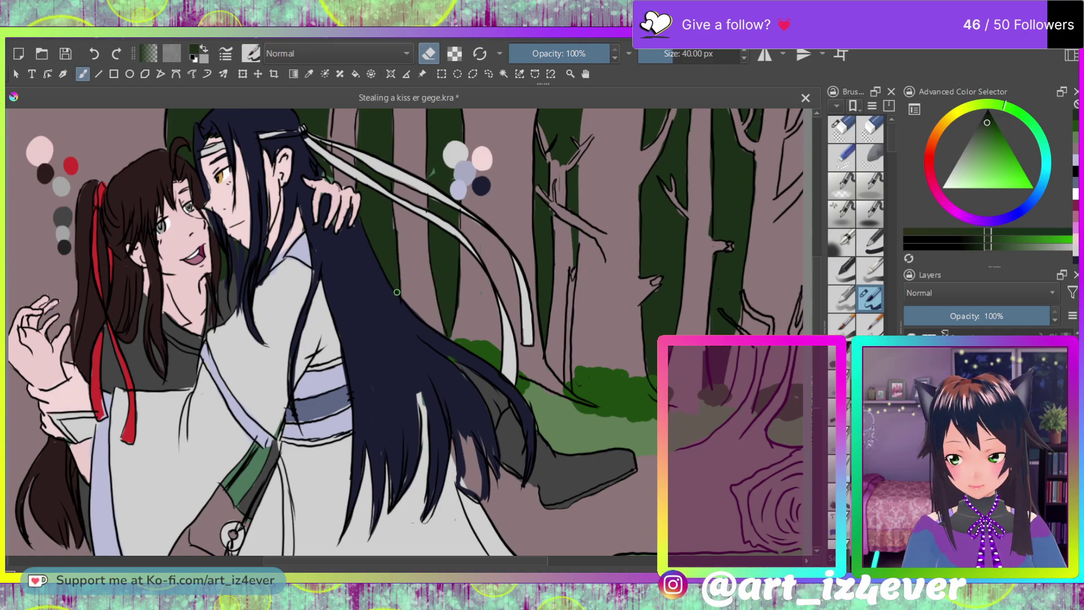